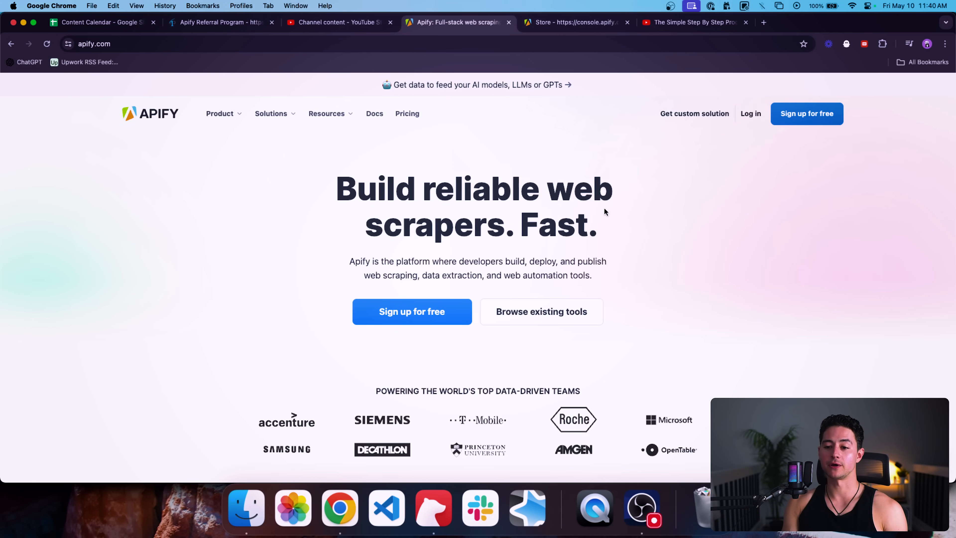
# Step: Highlight the 'Build reliable web' hero heading and scroll through the Apify homepage
pyautogui.tripleClick(596, 197)
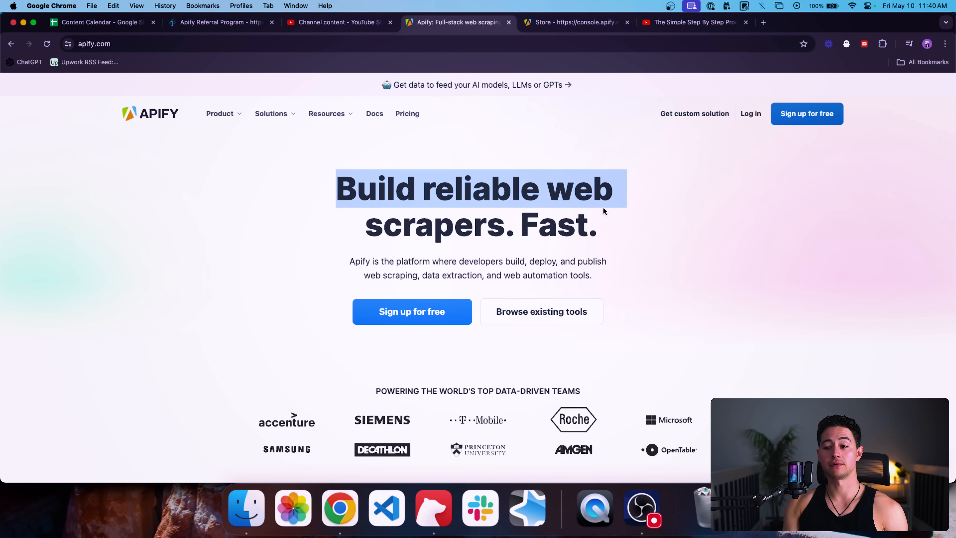
pyautogui.click(749, 224)
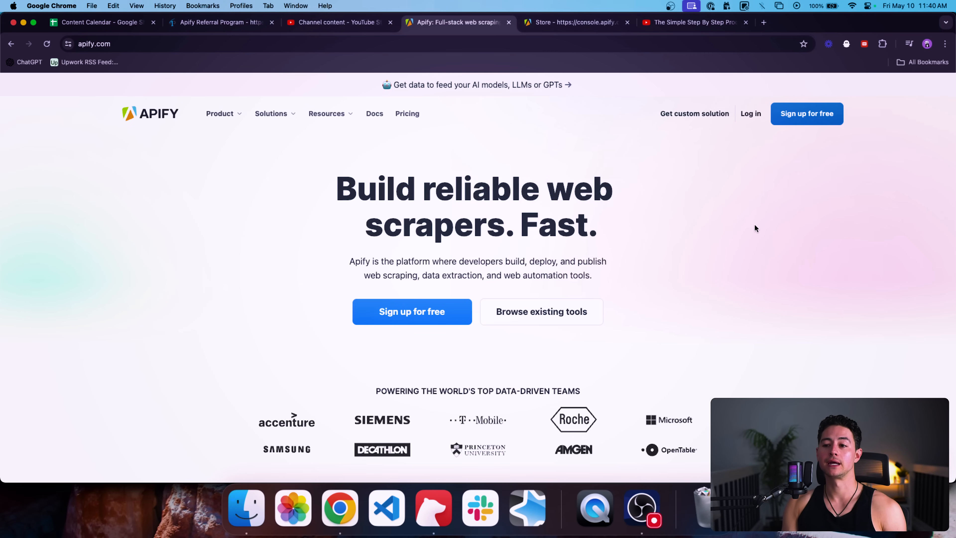
pyautogui.scroll(-5, 806, 246)
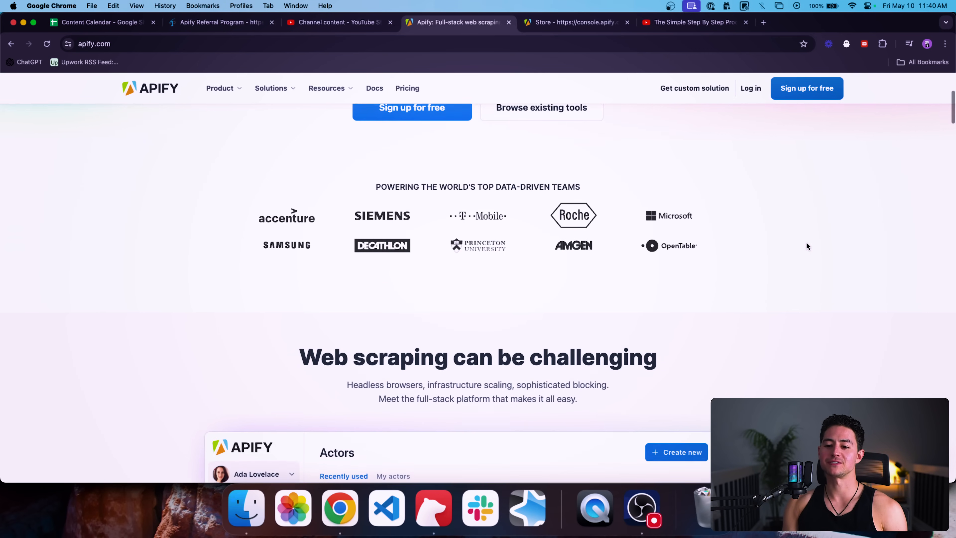
pyautogui.scroll(-5, 807, 243)
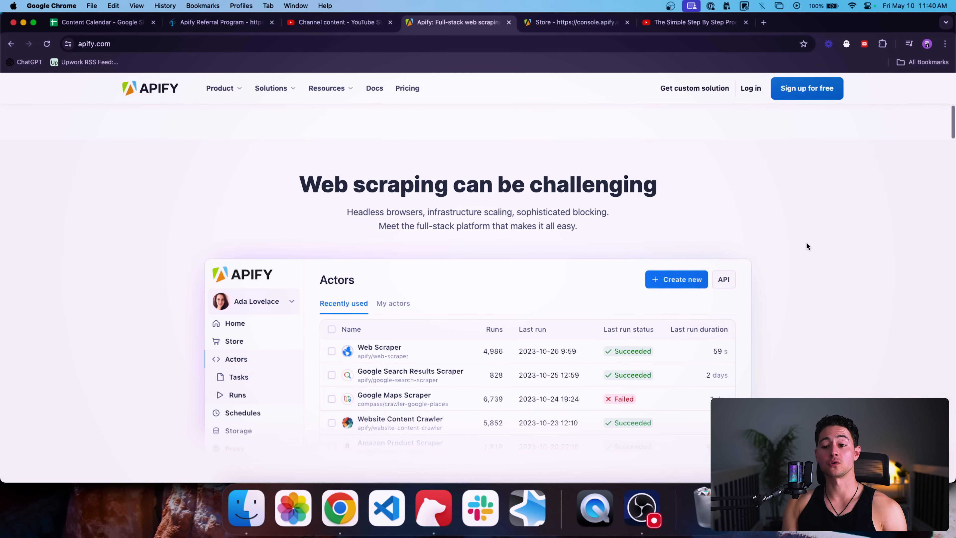
pyautogui.scroll(-2, 806, 246)
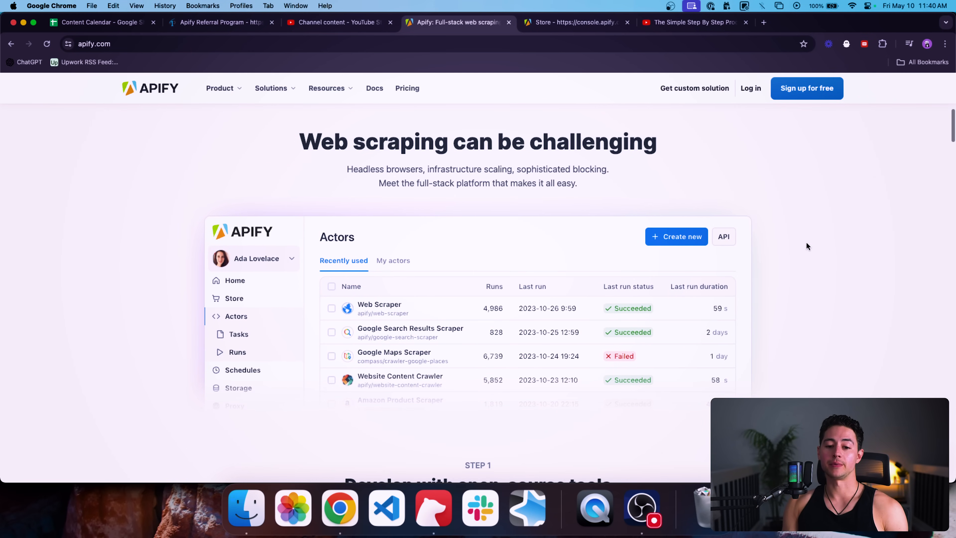
pyautogui.scroll(-2, 806, 244)
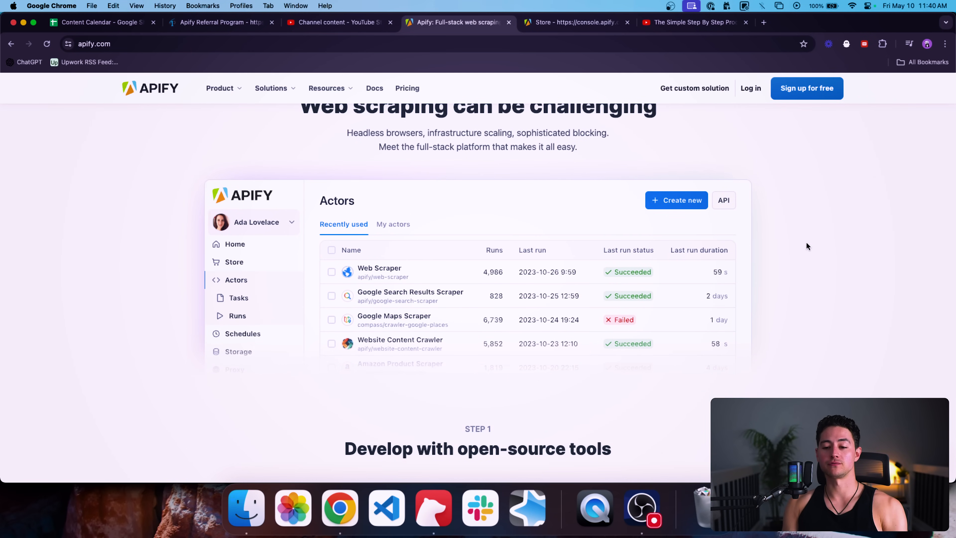
pyautogui.scroll(-1, 806, 246)
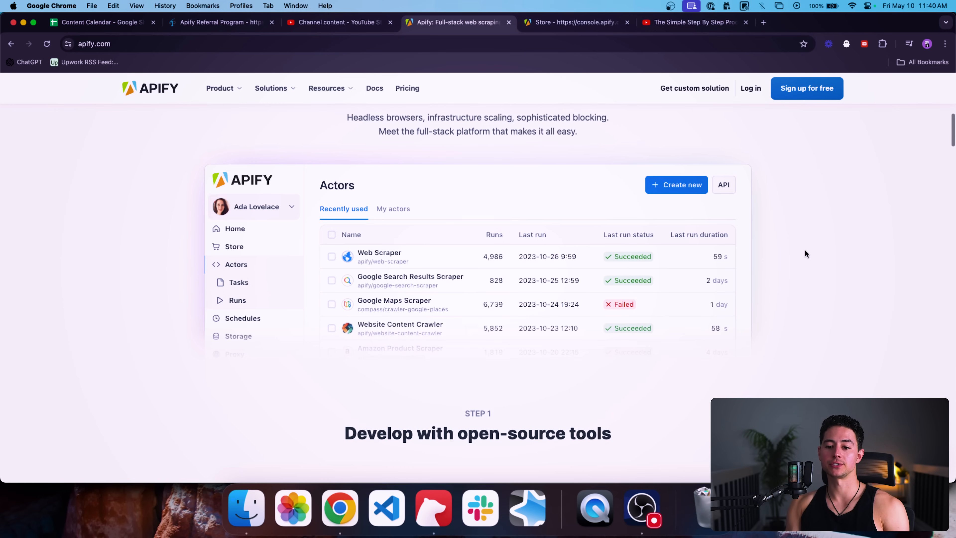
pyautogui.scroll(10, 806, 253)
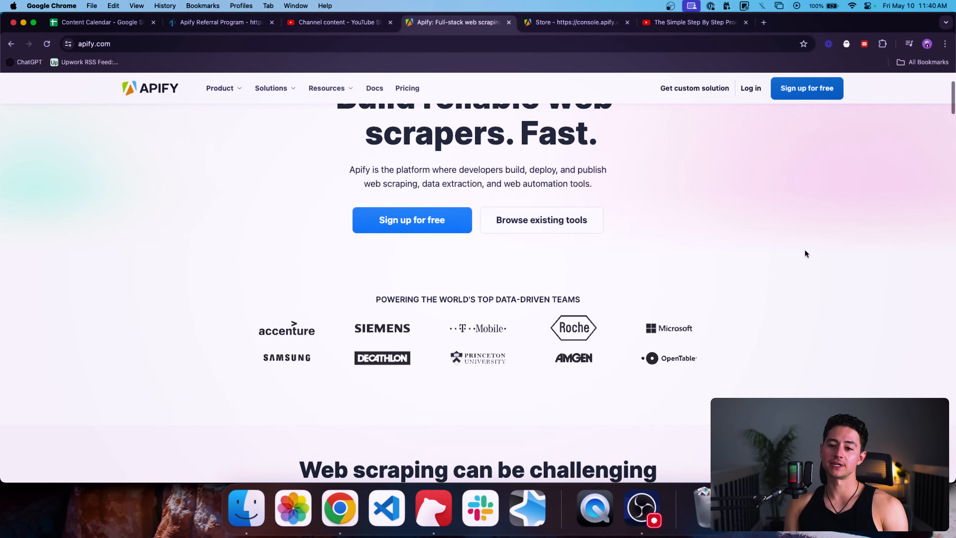
pyautogui.scroll(2, 805, 249)
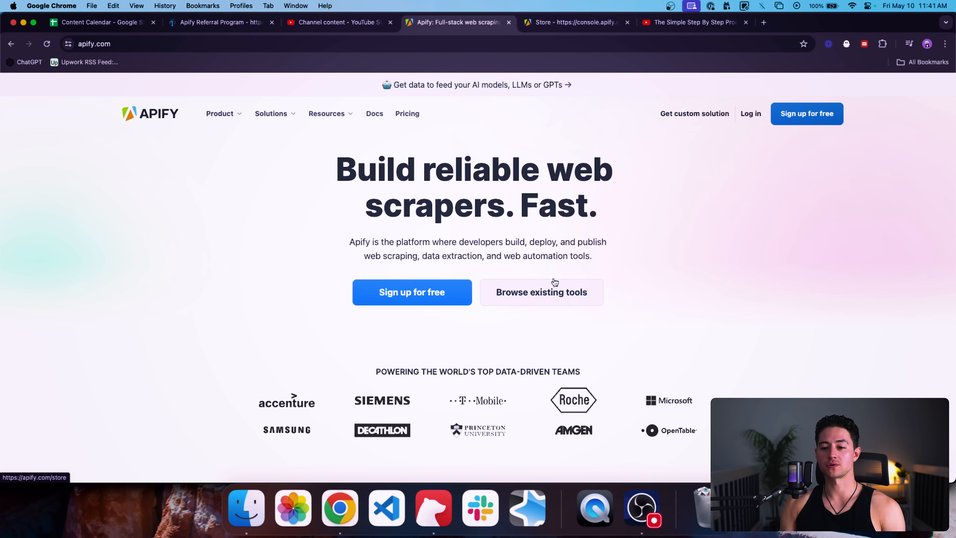
# Step: Highlight the 'Build reliable web scrapers. Fast.' heading, then switch to the console Store page
pyautogui.moveTo(598, 213); pyautogui.dragTo(343, 171)
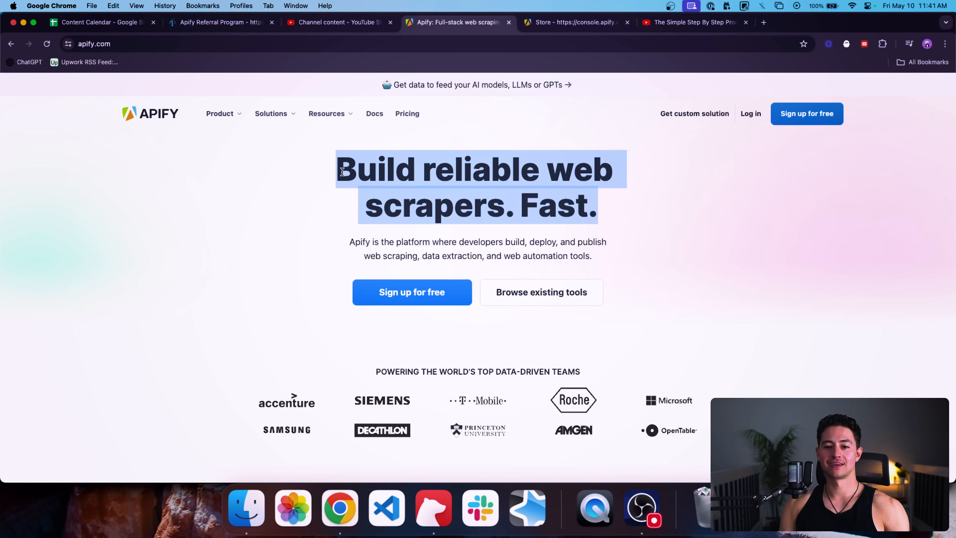
pyautogui.click(811, 200)
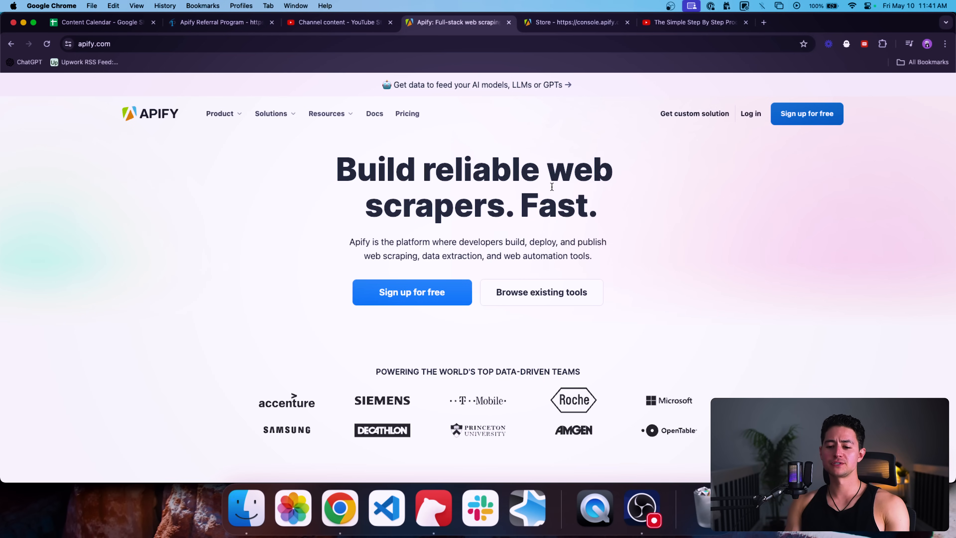
pyautogui.tripleClick(566, 188)
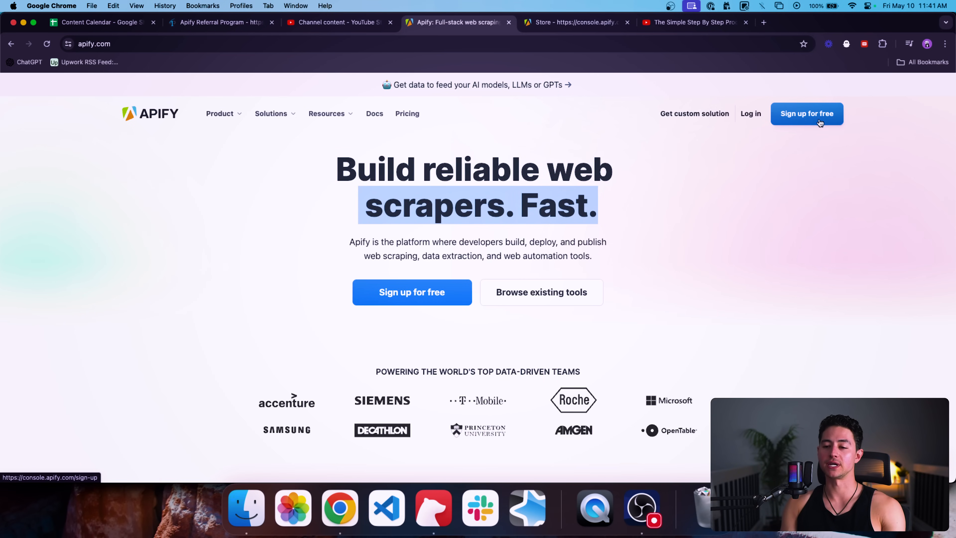
pyautogui.click(567, 30)
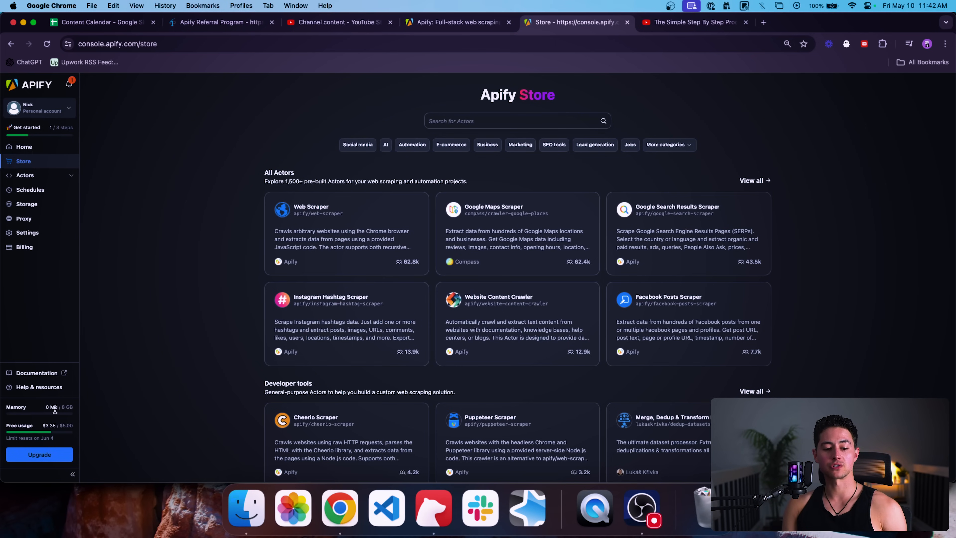
# Step: Open Billing to see $3.36 of the $5.00 free platform usage this period
pyautogui.moveTo(49, 408); pyautogui.dragTo(82, 409)
pyautogui.click(94, 405)
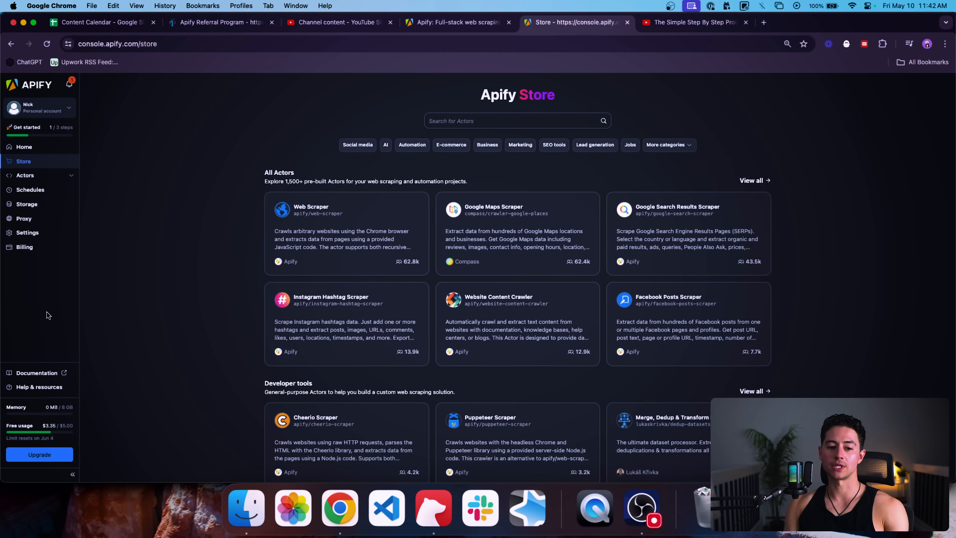
pyautogui.click(24, 247)
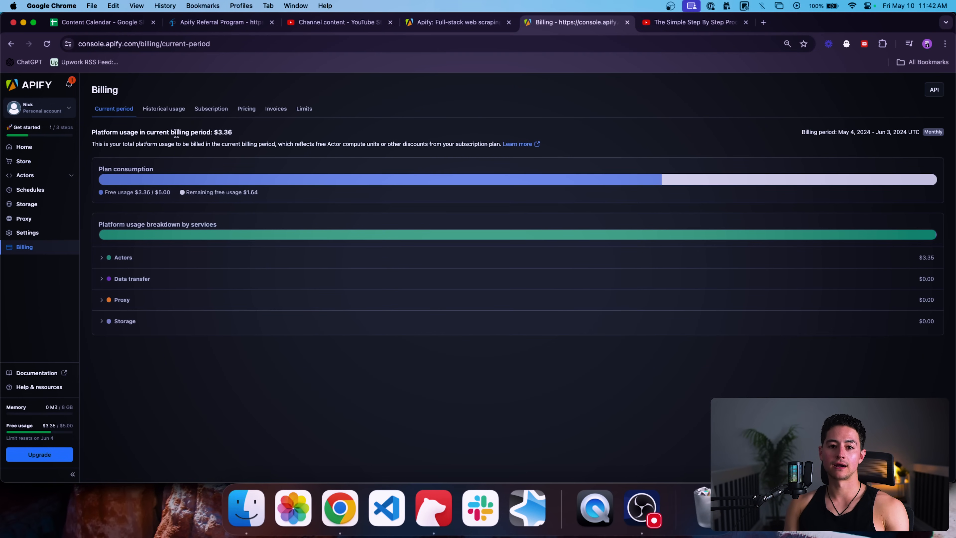
# Step: Review the per-unit rates on Billing's Pricing tab, return to the overview, and open a new browser tab
pyautogui.click(247, 108)
pyautogui.scroll(-2, 351, 171)
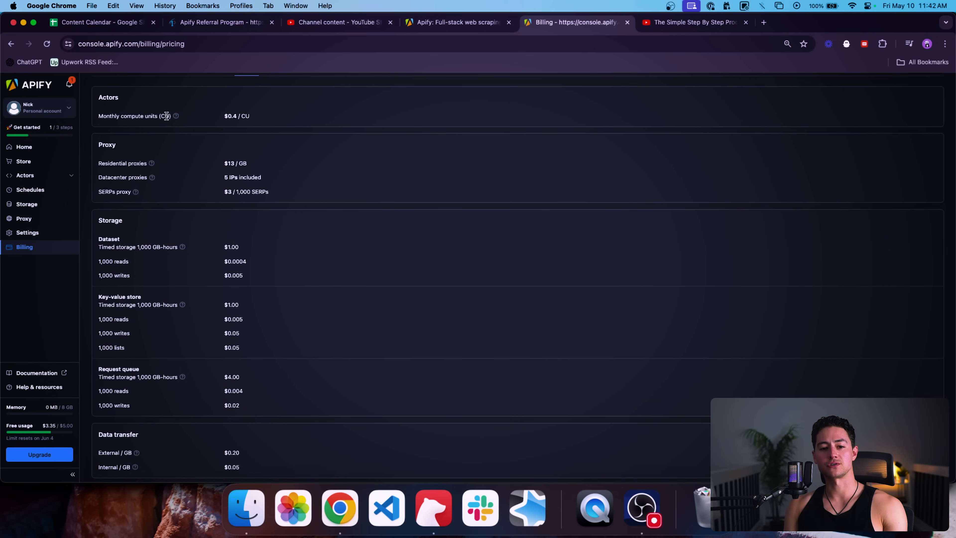
pyautogui.scroll(-1, 200, 169)
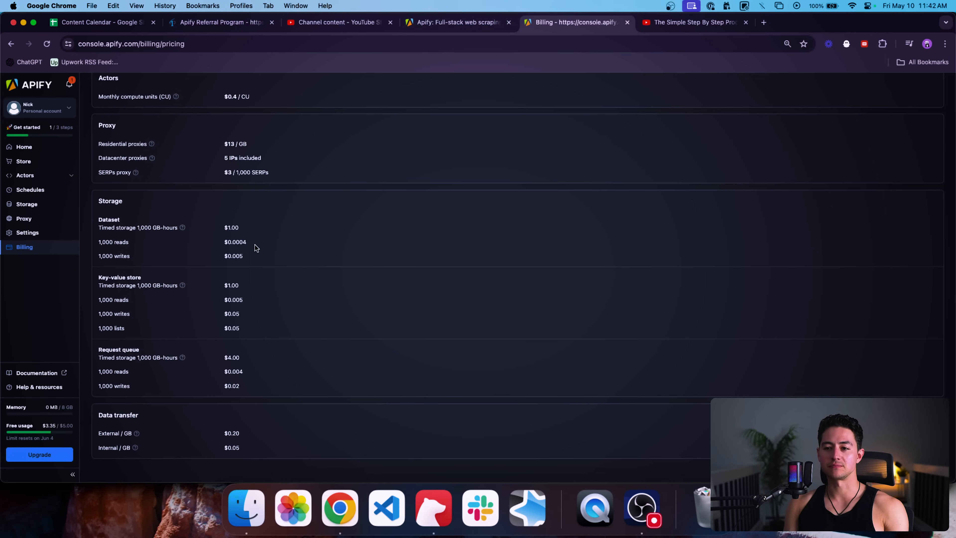
pyautogui.scroll(2, 232, 257)
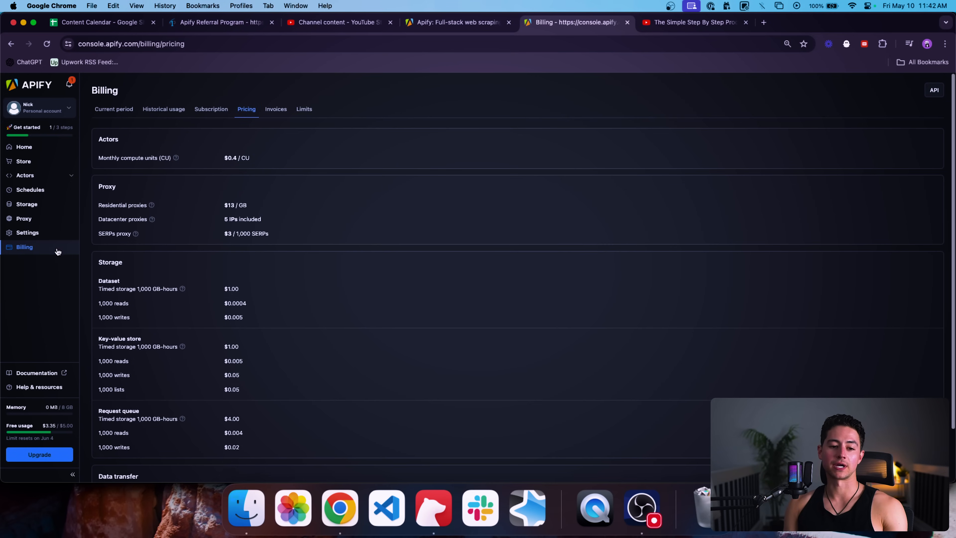
pyautogui.click(57, 247)
pyautogui.press('super+t')
# Step: Search 'apify pricing' and open Apify's Plans and pricing page
pyautogui.write('apify pricing')
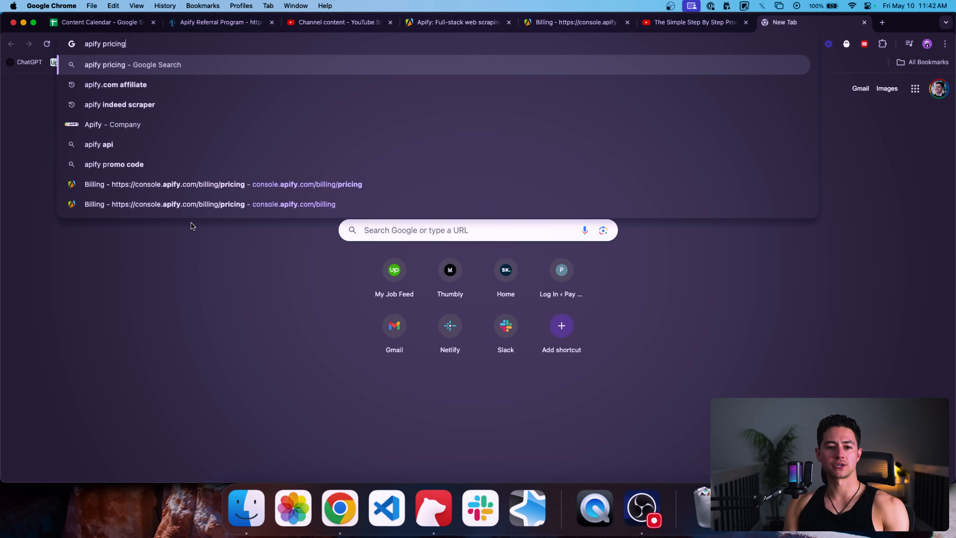
pyautogui.press('Return')
pyautogui.click(198, 197)
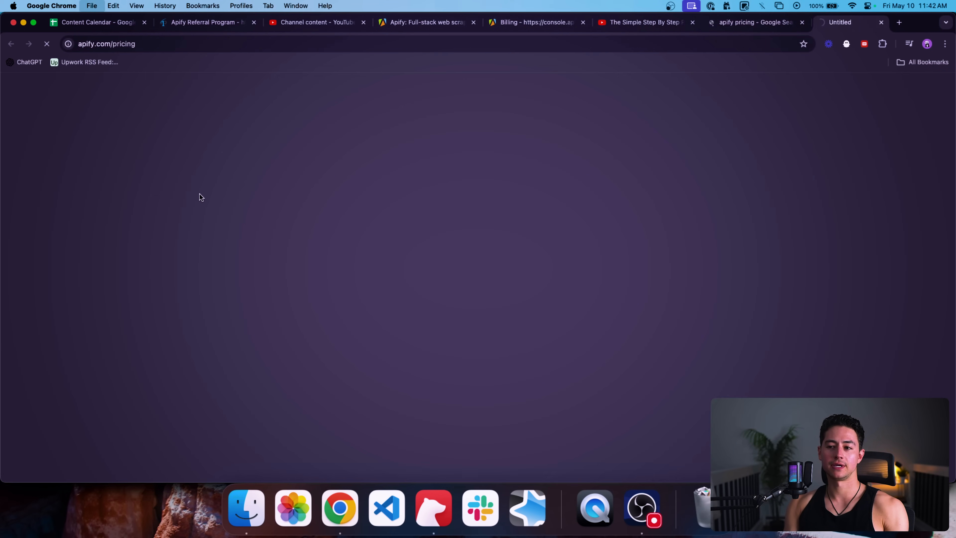
pyautogui.scroll(-5, 489, 133)
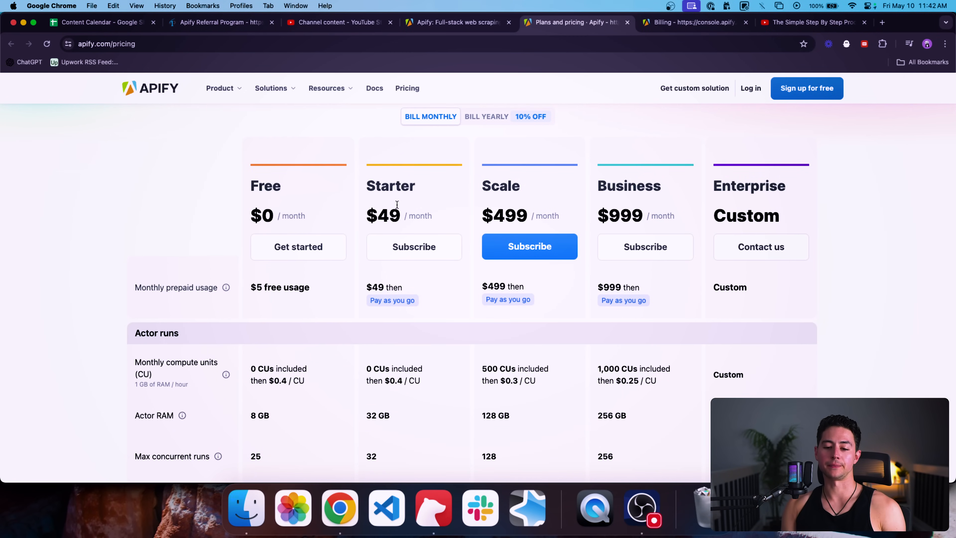
pyautogui.scroll(-1, 479, 130)
# Step: Highlight the Starter plan's $49 price and 32 GB Actor RAM, then return to console Billing
pyautogui.doubleClick(391, 184)
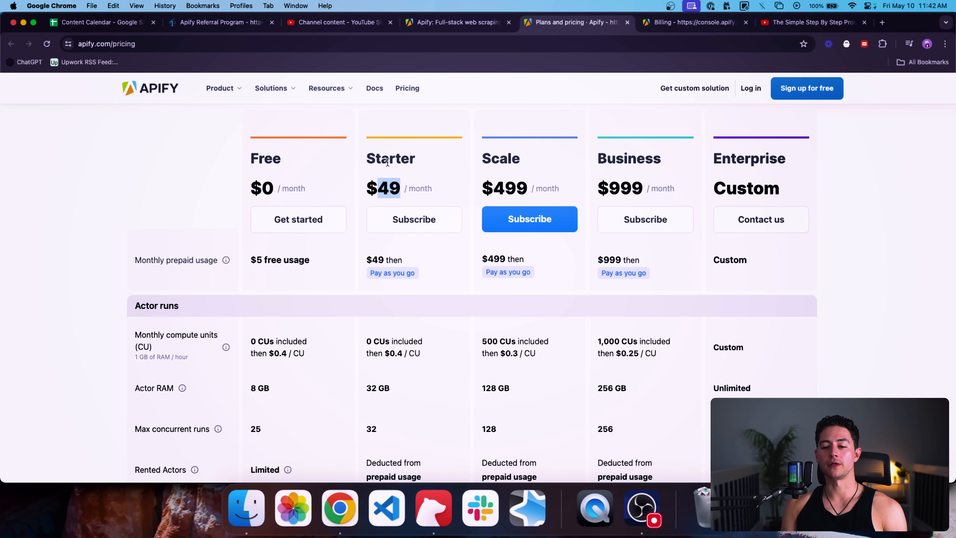
pyautogui.scroll(-3, 449, 175)
pyautogui.scroll(-4, 430, 208)
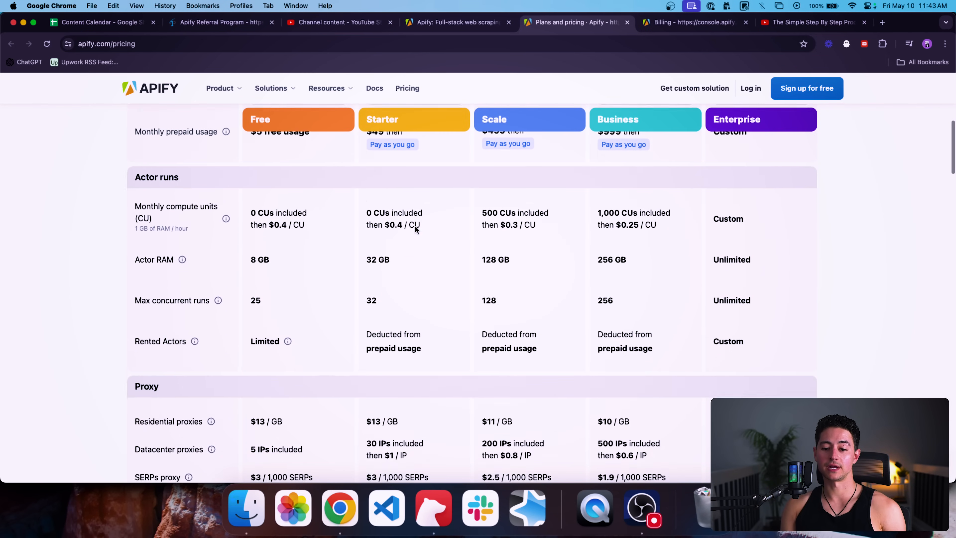
pyautogui.doubleClick(372, 230)
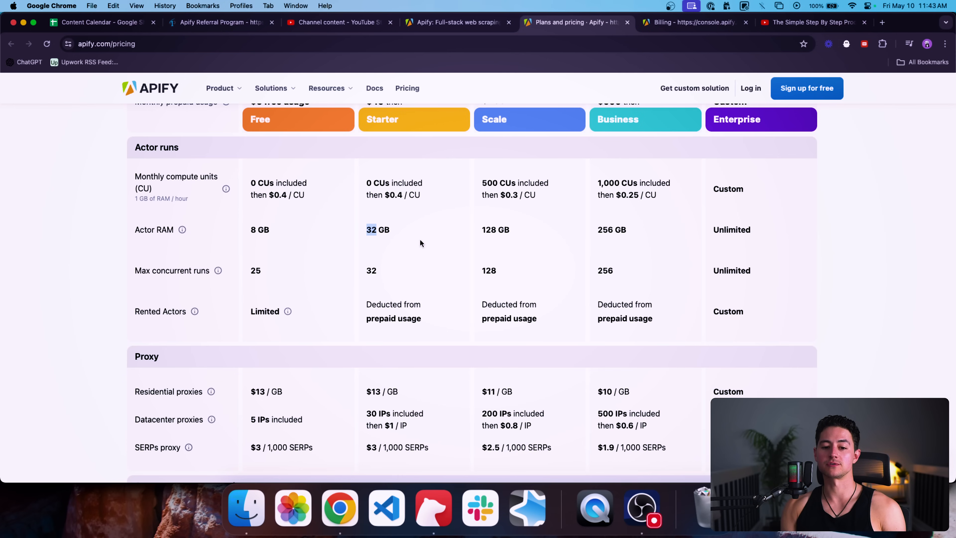
pyautogui.scroll(-1, 420, 243)
pyautogui.moveTo(377, 240); pyautogui.dragTo(371, 246)
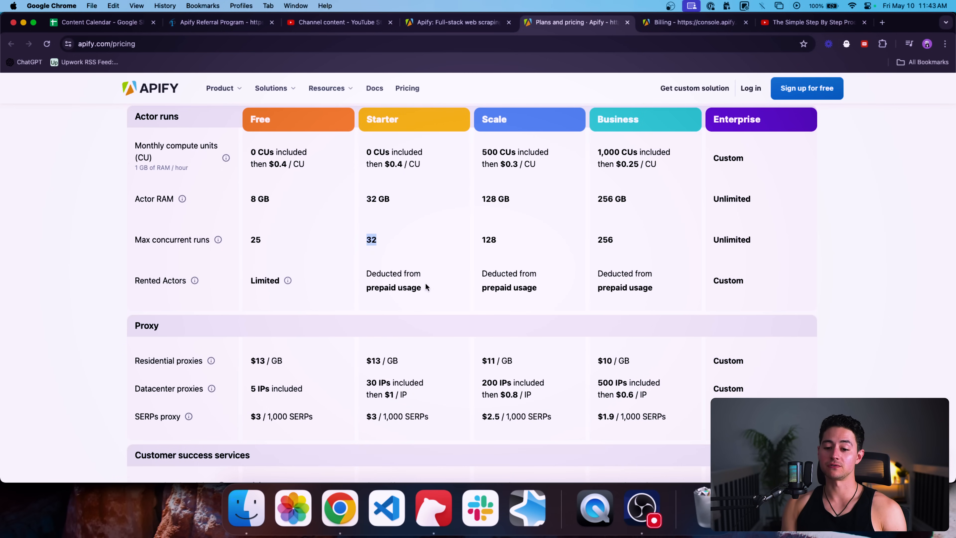
pyautogui.scroll(-4, 435, 293)
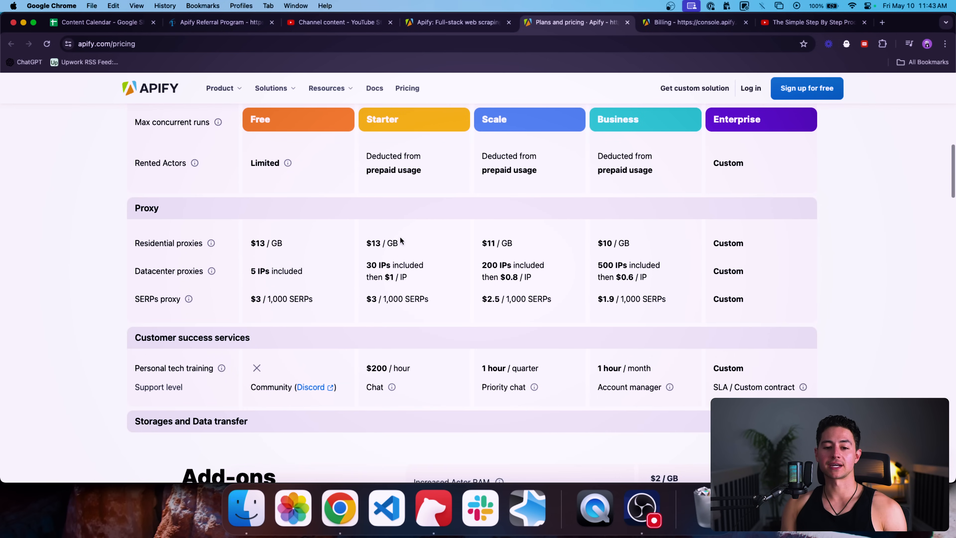
pyautogui.scroll(10, 409, 274)
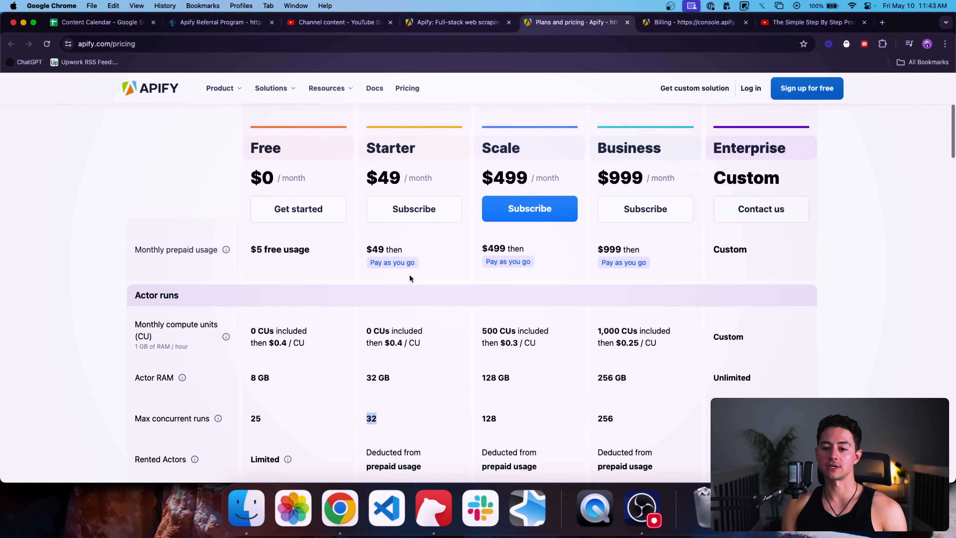
pyautogui.scroll(1, 409, 275)
pyautogui.doubleClick(388, 218)
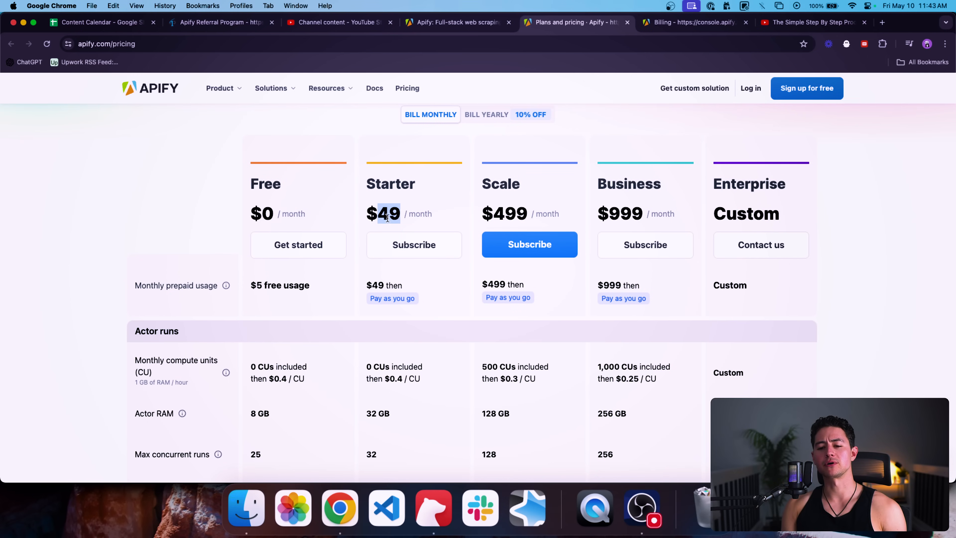
pyautogui.tripleClick(387, 218)
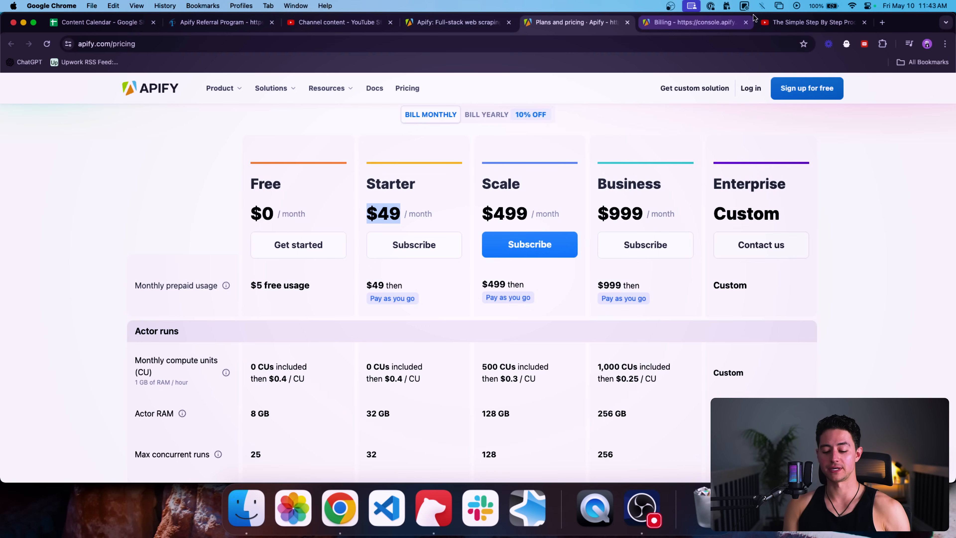
pyautogui.click(696, 22)
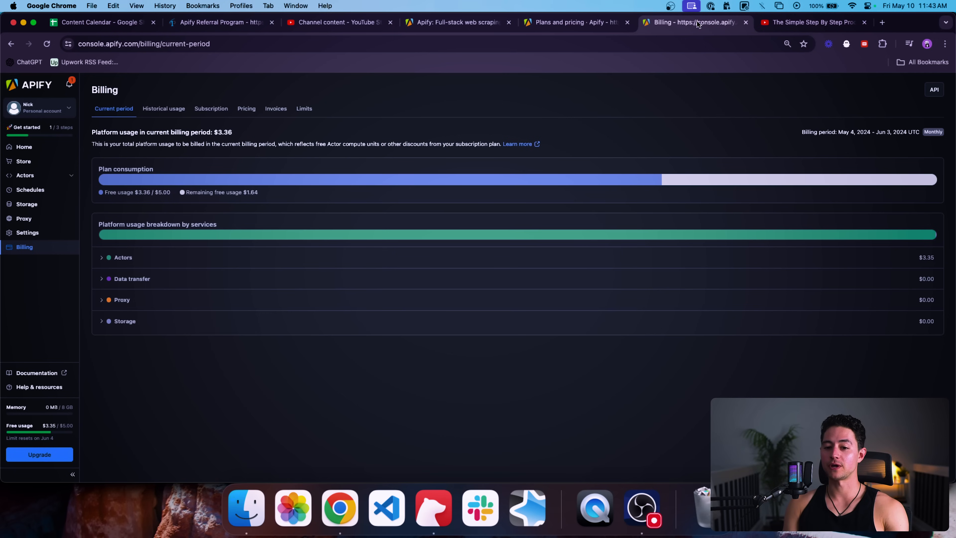
# Step: Close the Plans and pricing and Apify homepage tabs and go to the console Store
pyautogui.click(491, 25)
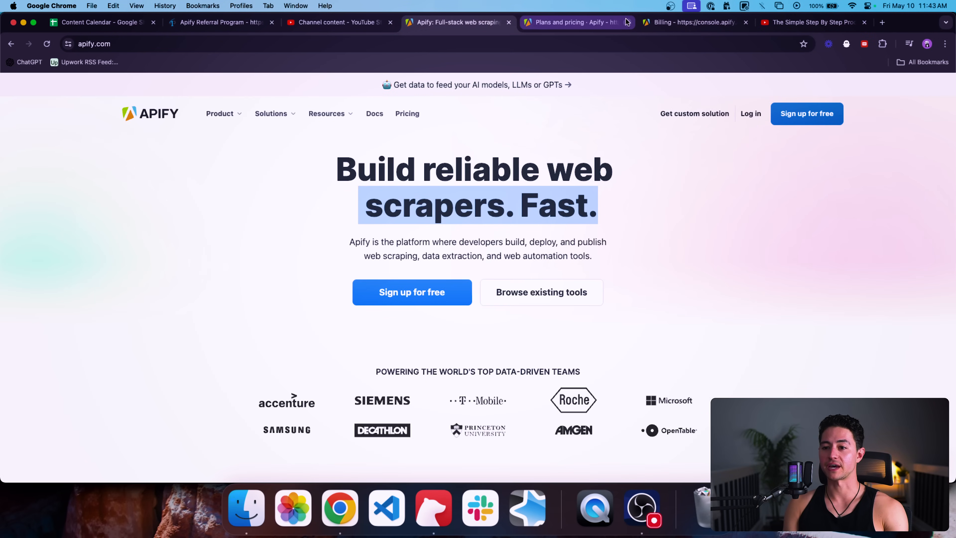
pyautogui.click(627, 22)
pyautogui.click(601, 22)
pyautogui.click(483, 22)
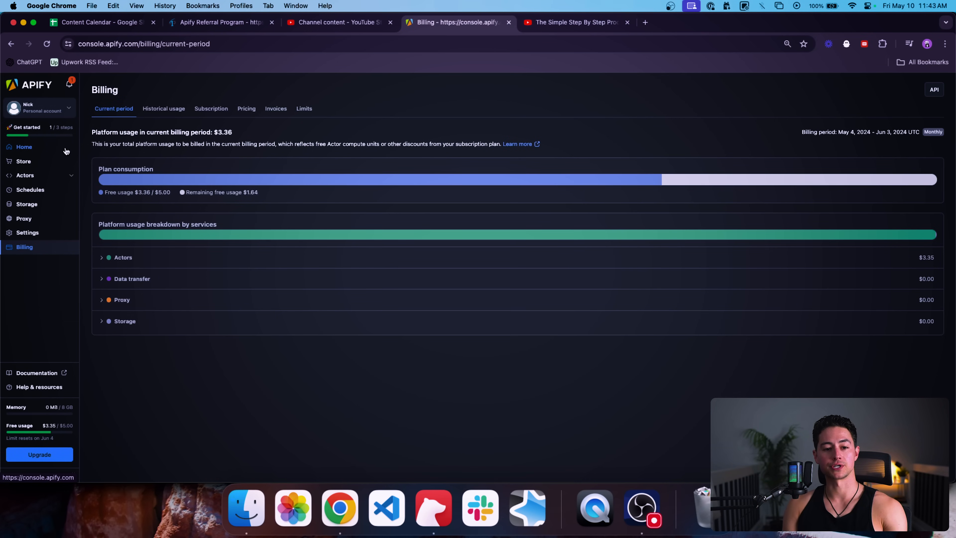
pyautogui.click(33, 162)
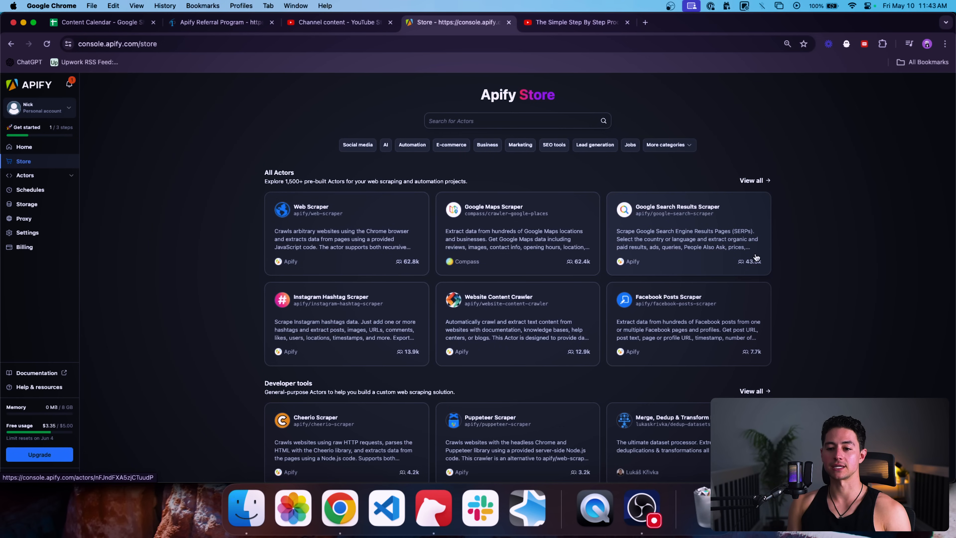
pyautogui.scroll(-1, 754, 257)
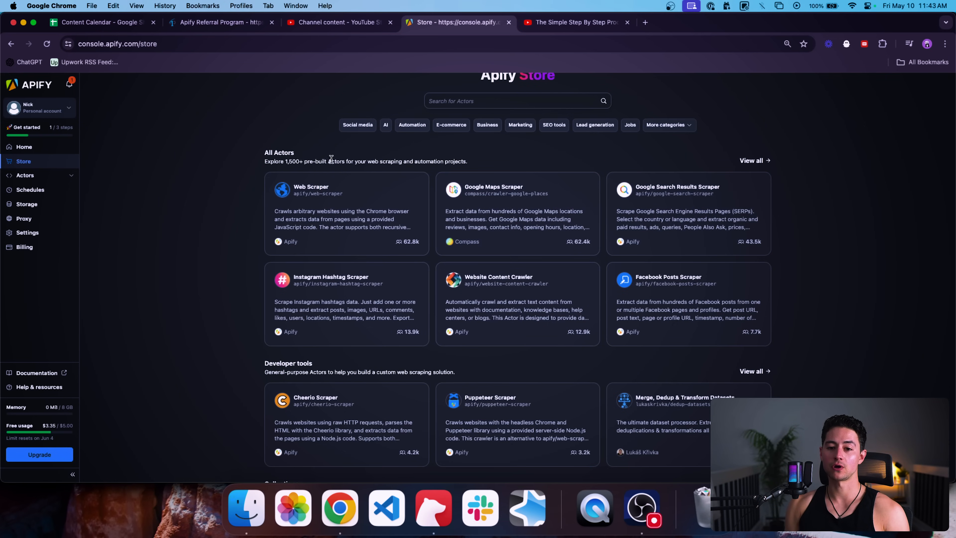
# Step: View all 1,813 Actors and browse scrapers like Contact Details, TikTok, Amazon and Airbnb
pyautogui.click(767, 161)
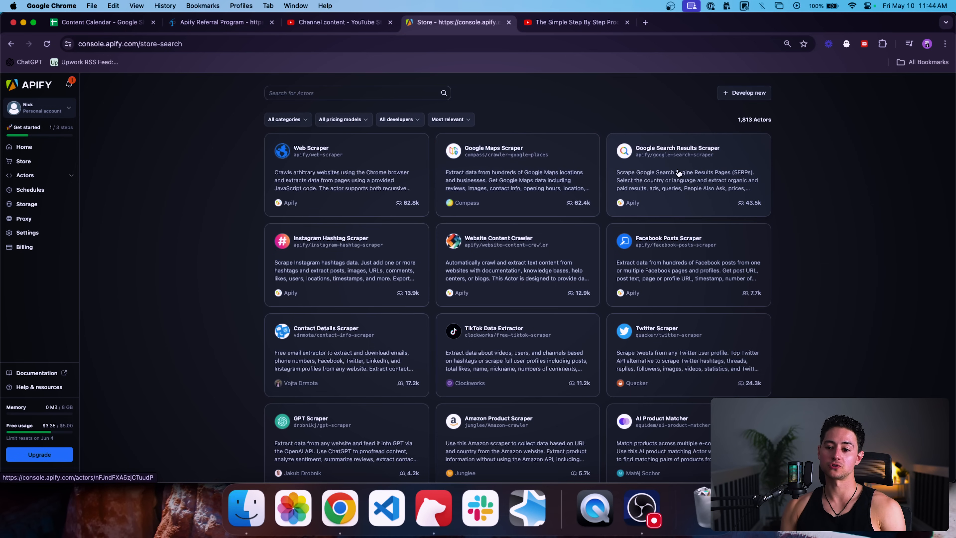
pyautogui.scroll(-3, 481, 175)
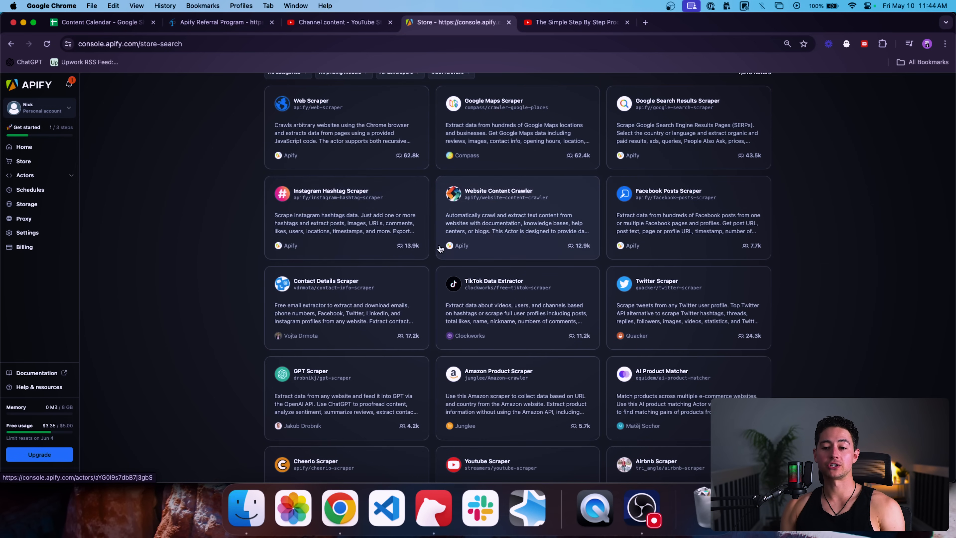
pyautogui.scroll(-2, 526, 201)
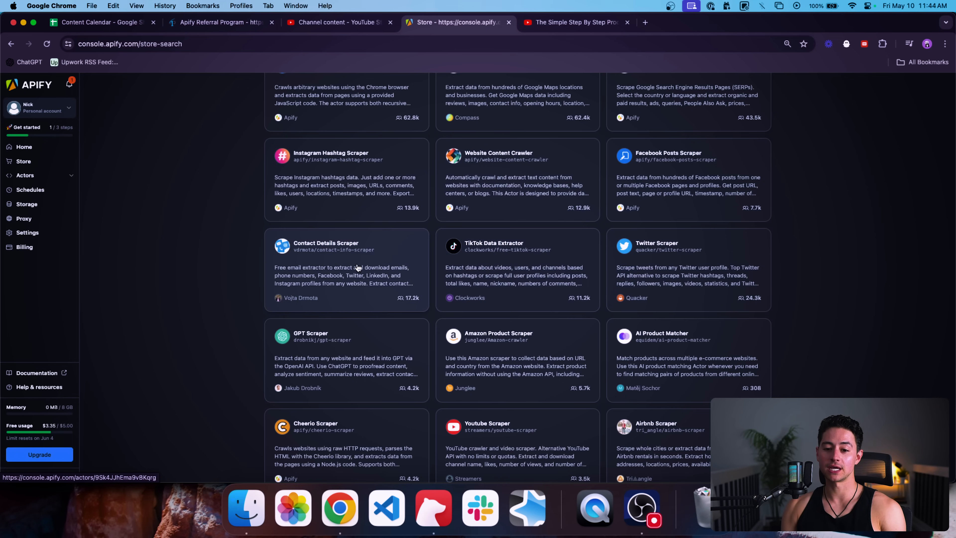
pyautogui.scroll(-2, 357, 267)
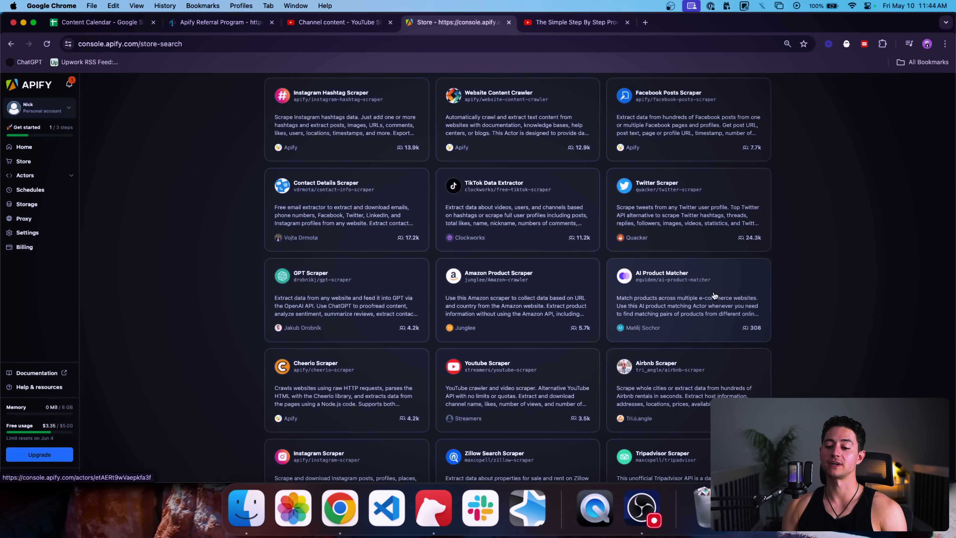
pyautogui.scroll(-2, 715, 291)
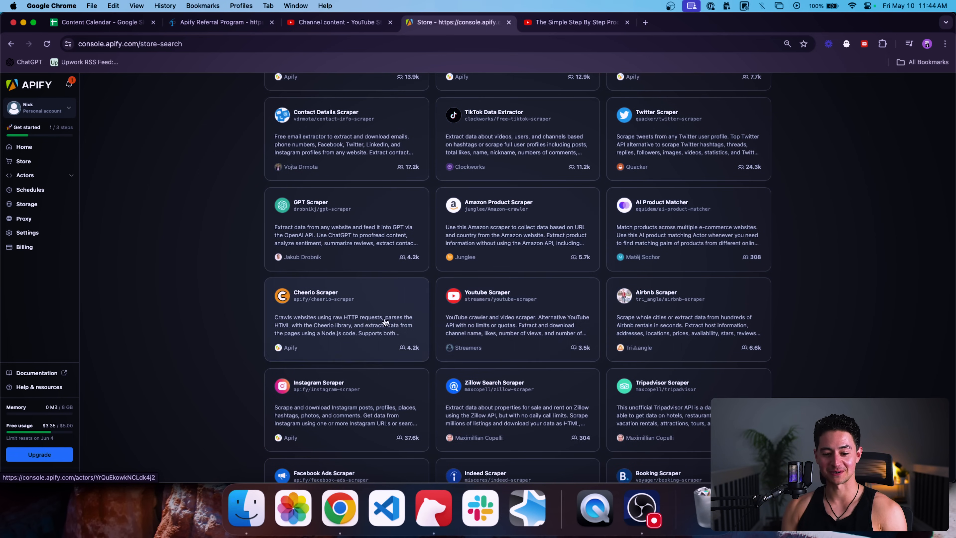
pyautogui.scroll(-1, 467, 395)
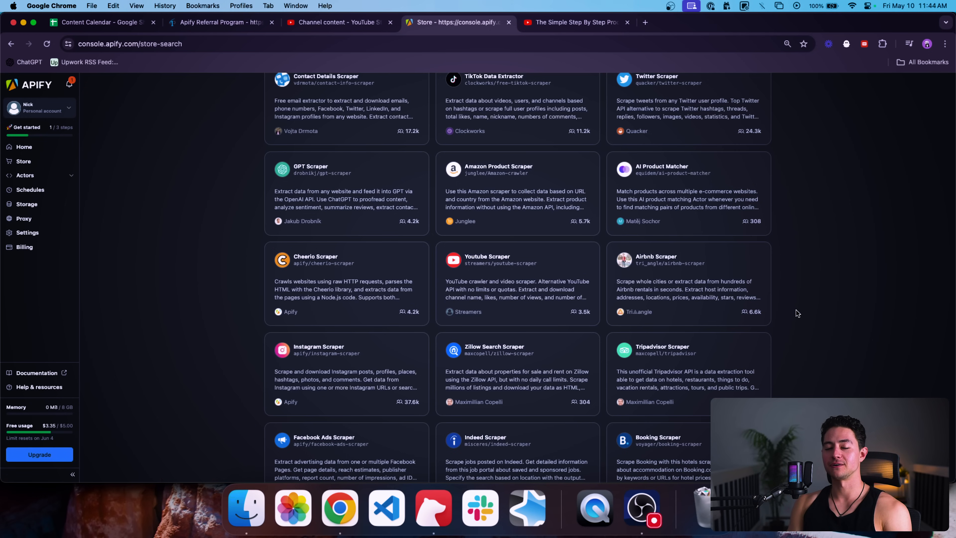
pyautogui.scroll(2, 795, 310)
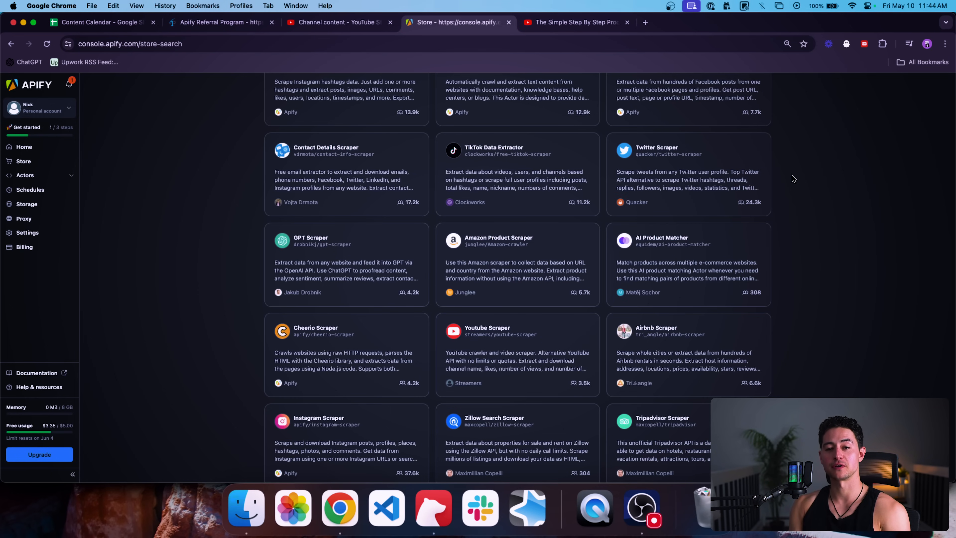
pyautogui.scroll(1, 801, 216)
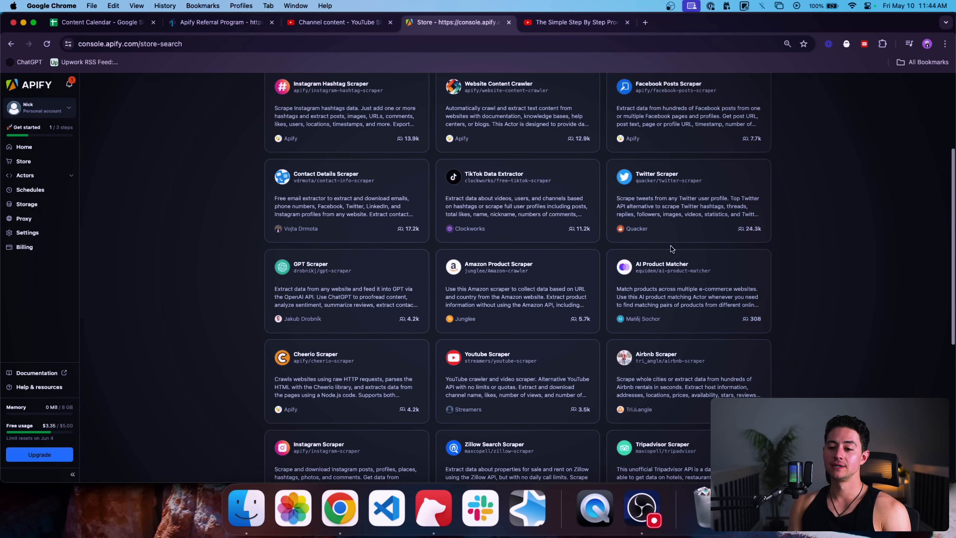
pyautogui.scroll(5, 670, 245)
pyautogui.scroll(-5, 614, 227)
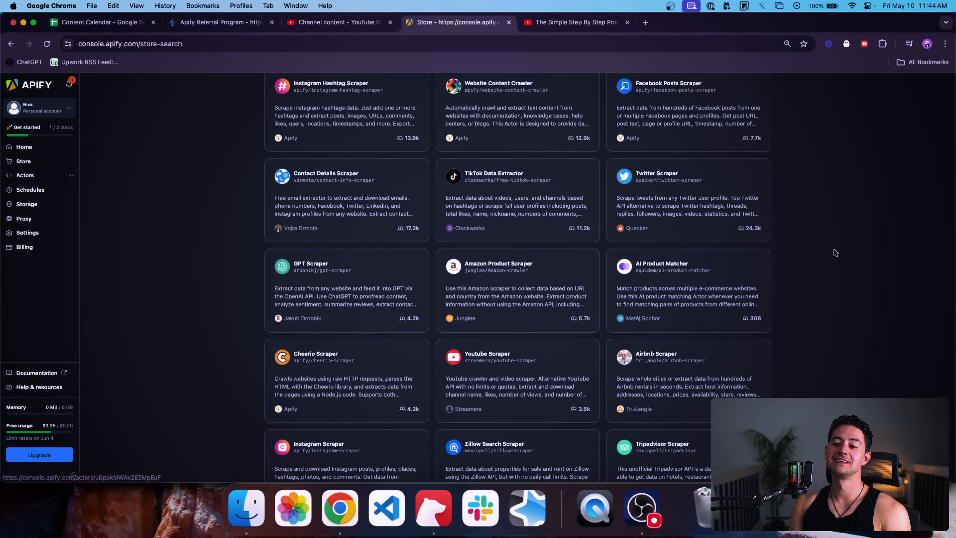
pyautogui.scroll(5, 834, 250)
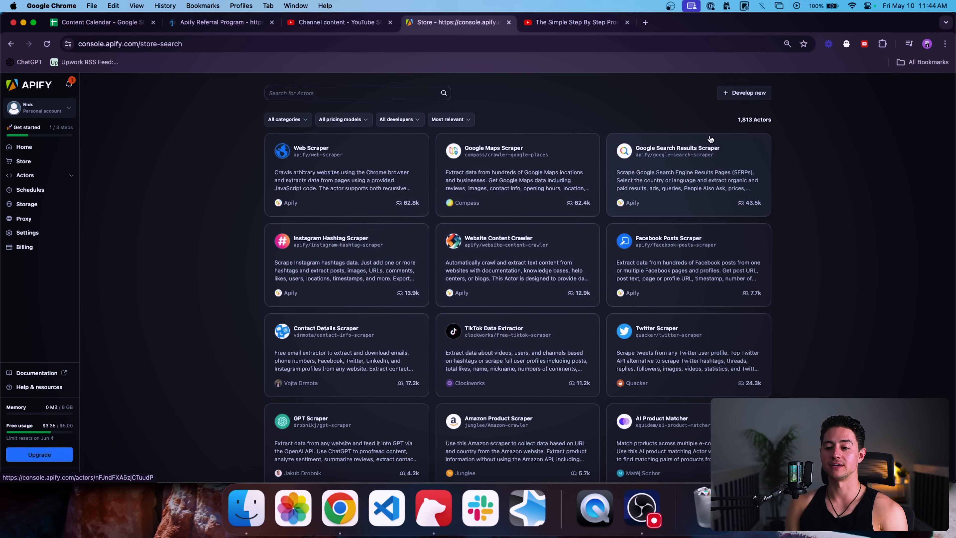
pyautogui.scroll(-3, 828, 192)
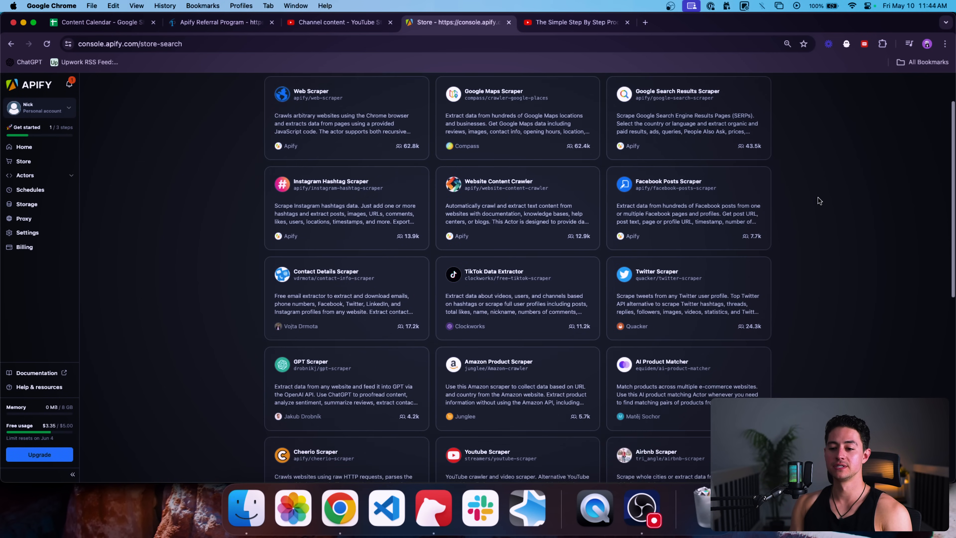
pyautogui.scroll(-2, 820, 201)
# Step: Open the Twitter Scraper Actor and go to its Twitter profile URL field
pyautogui.click(738, 217)
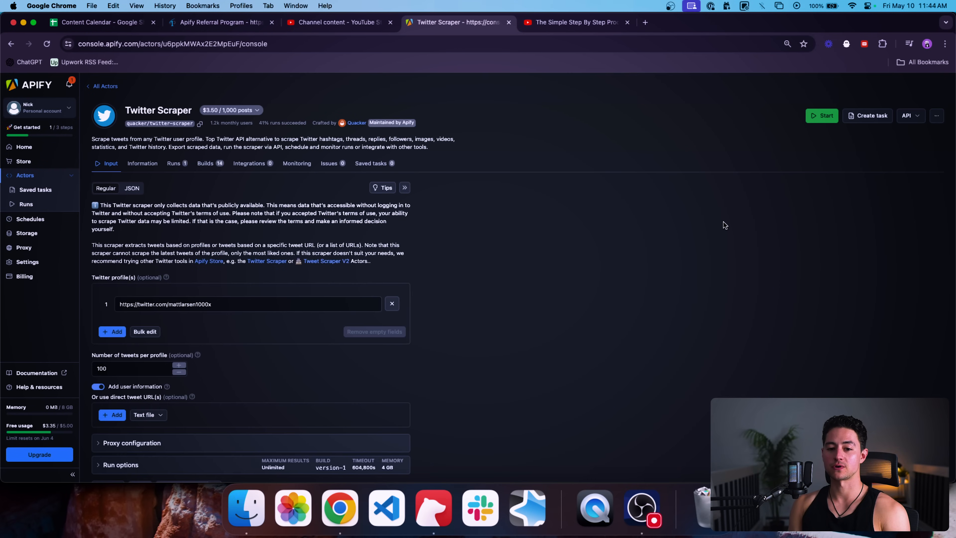
pyautogui.scroll(-3, 353, 241)
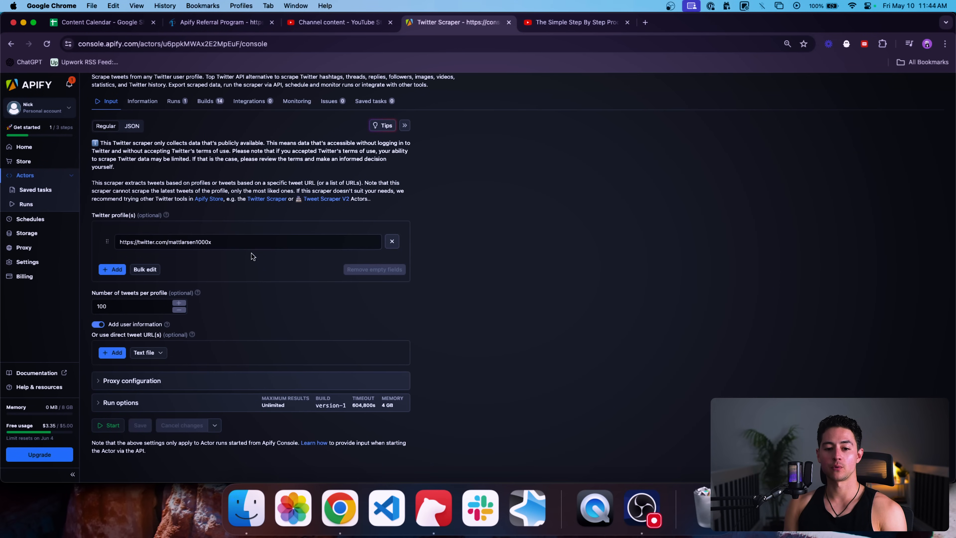
pyautogui.click(149, 246)
# Step: Load the prefilled Twitter profile URL in a new tab, look it over, then close it
pyautogui.tripleClick(231, 241)
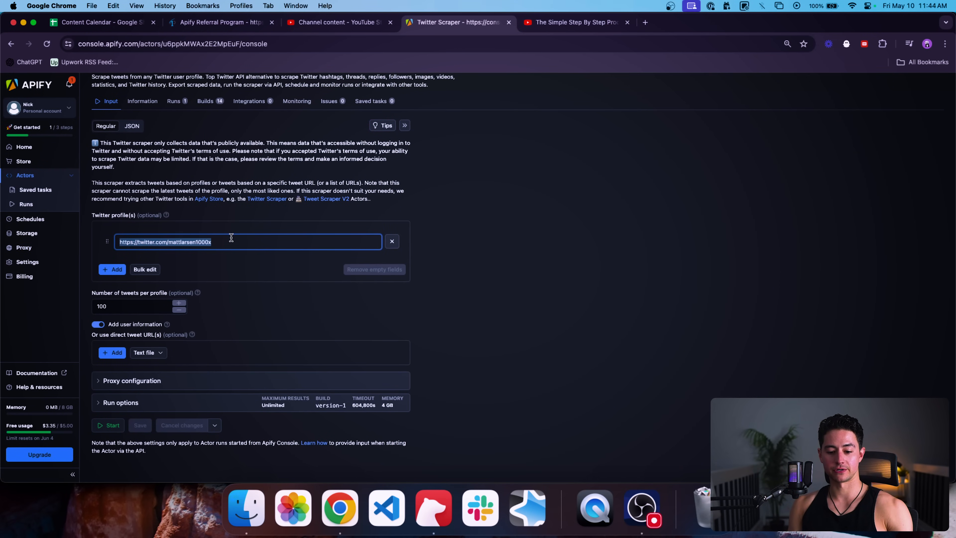
pyautogui.press('super+c')
pyautogui.press('super+t')
pyautogui.press('super+v')
pyautogui.press('Return')
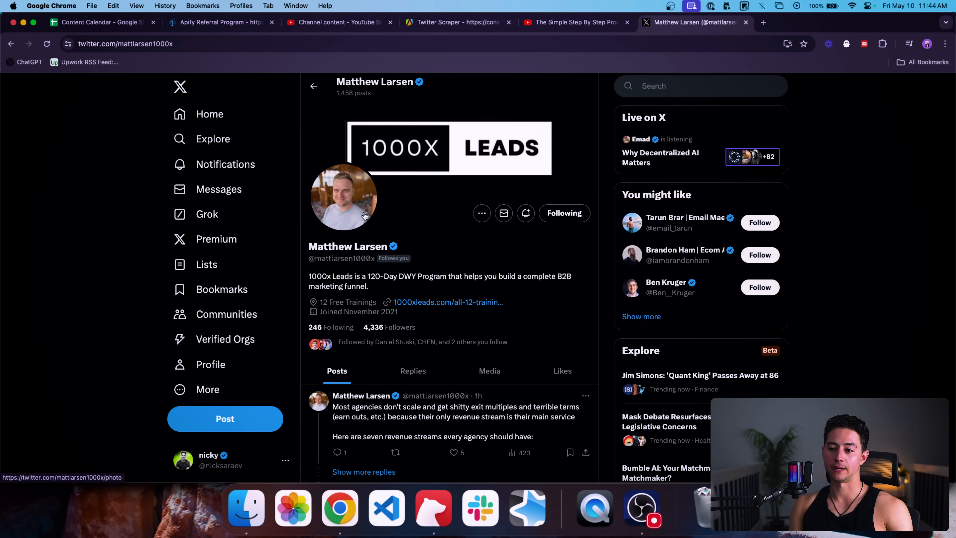
pyautogui.scroll(5, 363, 213)
pyautogui.scroll(-5, 365, 216)
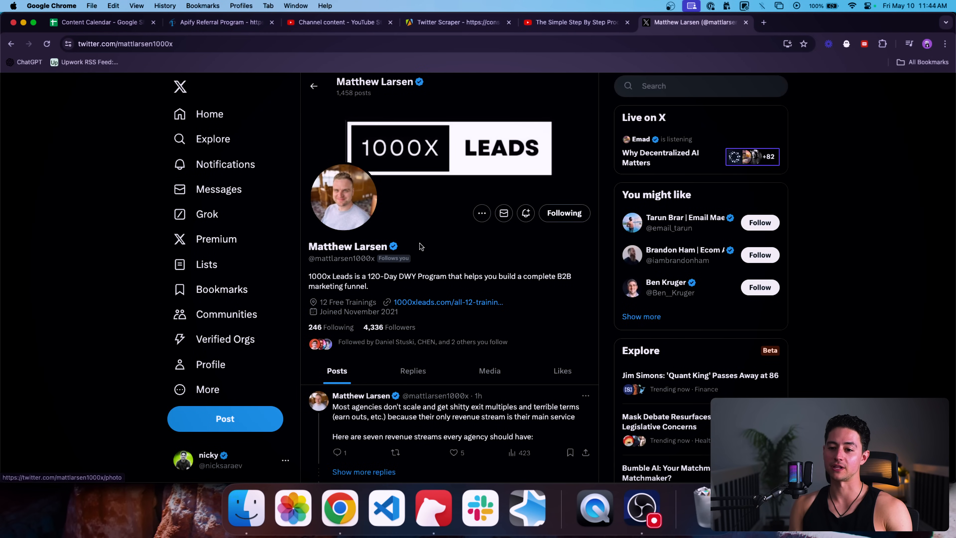
pyautogui.press('super+w')
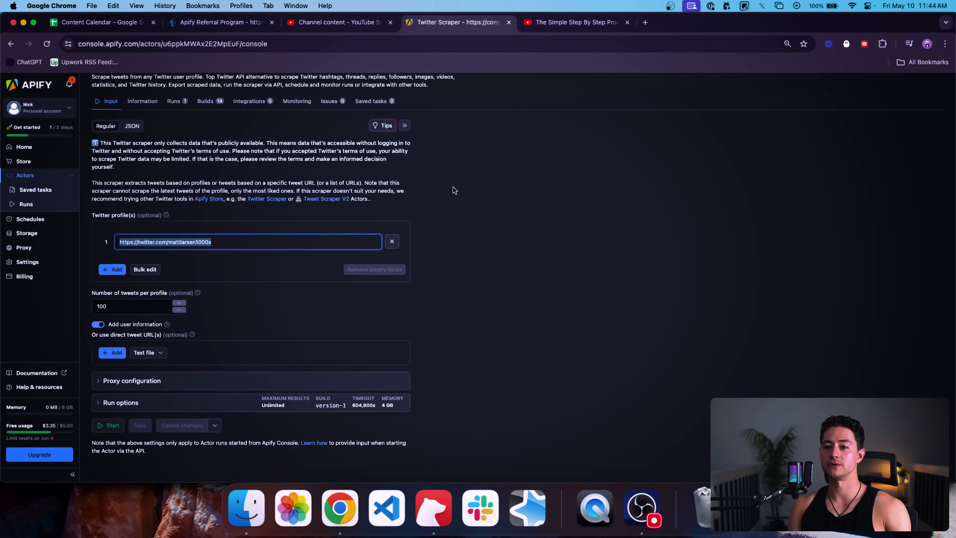
# Step: Run the Twitter Scraper on the entered profile, producing 100 scraped tweets
pyautogui.click(267, 242)
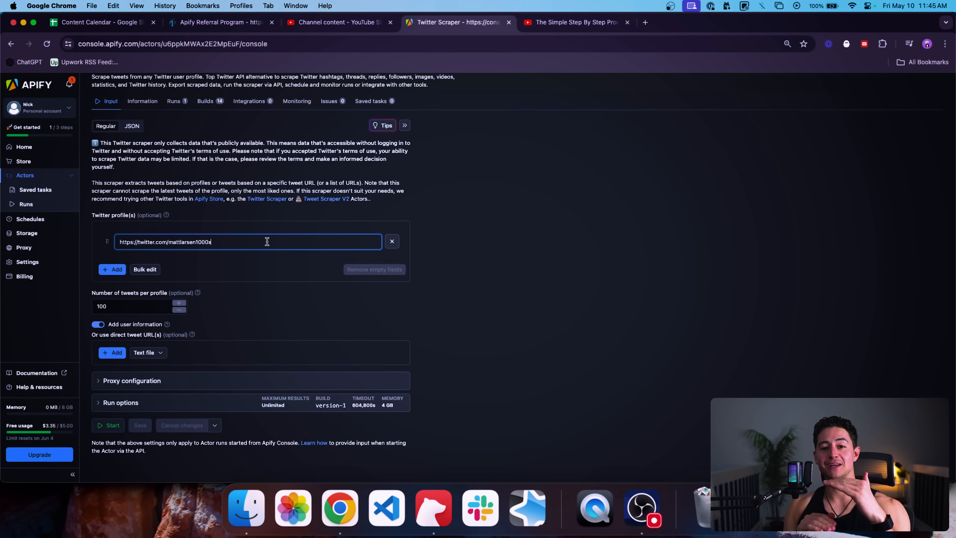
pyautogui.press('super+Return')
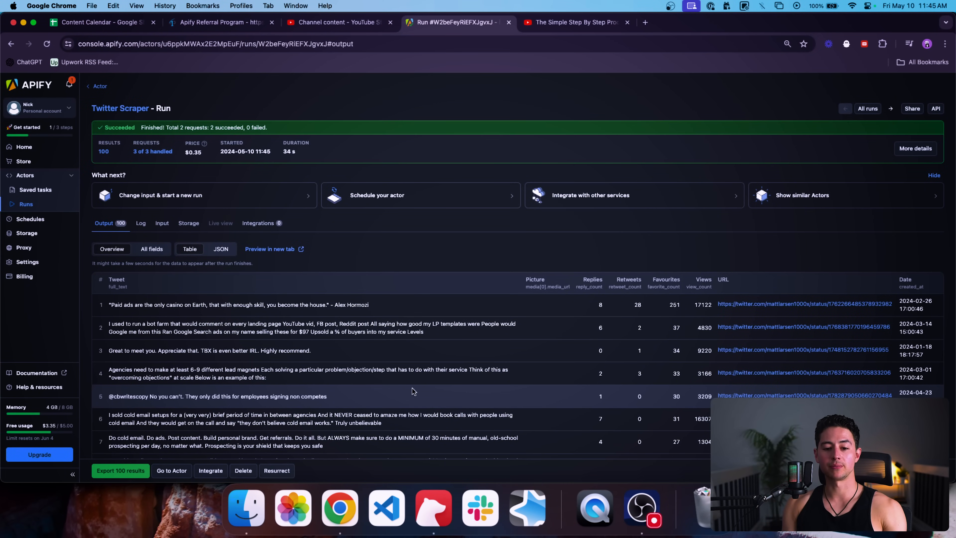
# Step: Scroll through the 100 tweet results and select the first tweet's full text
pyautogui.scroll(-2, 376, 274)
pyautogui.scroll(-2, 375, 273)
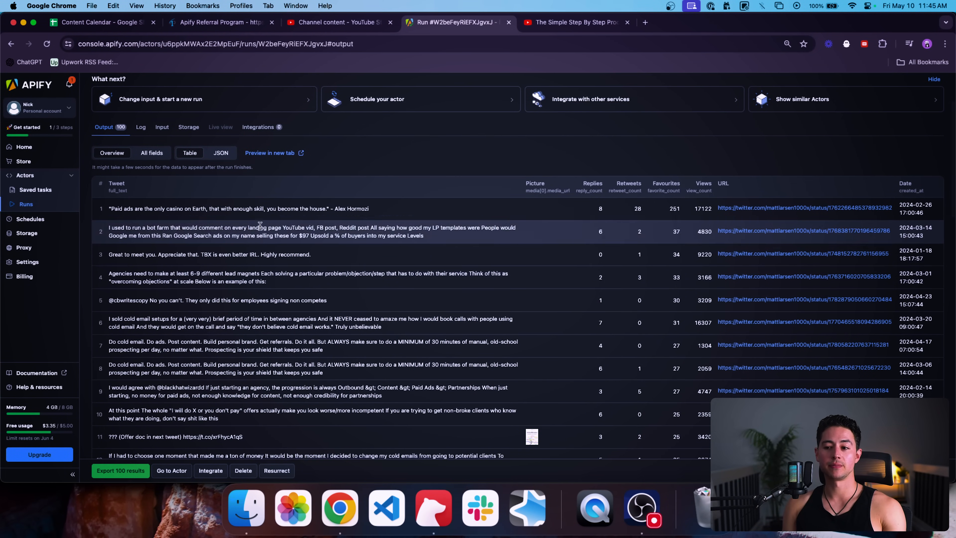
pyautogui.scroll(-1, 254, 231)
pyautogui.scroll(-1, 255, 231)
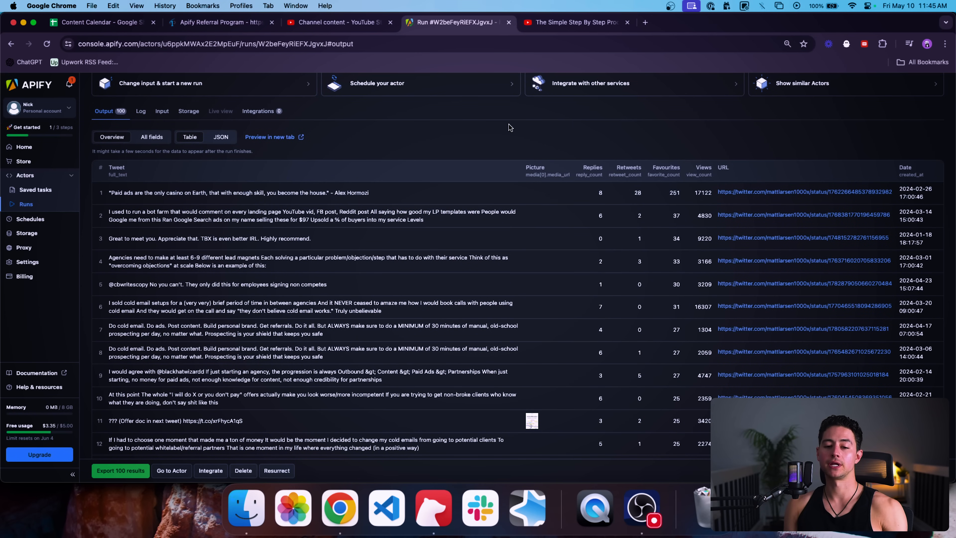
pyautogui.scroll(-20, 471, 153)
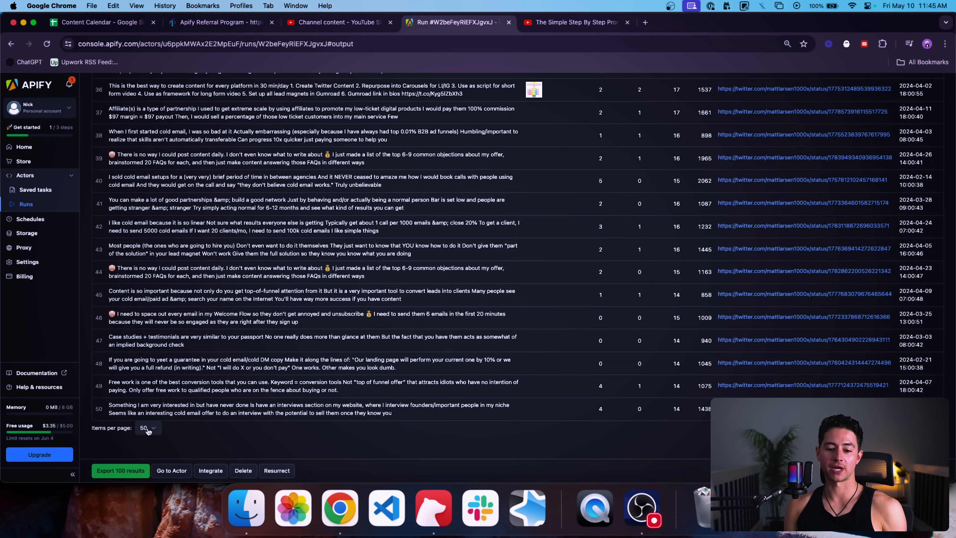
pyautogui.scroll(20, 215, 369)
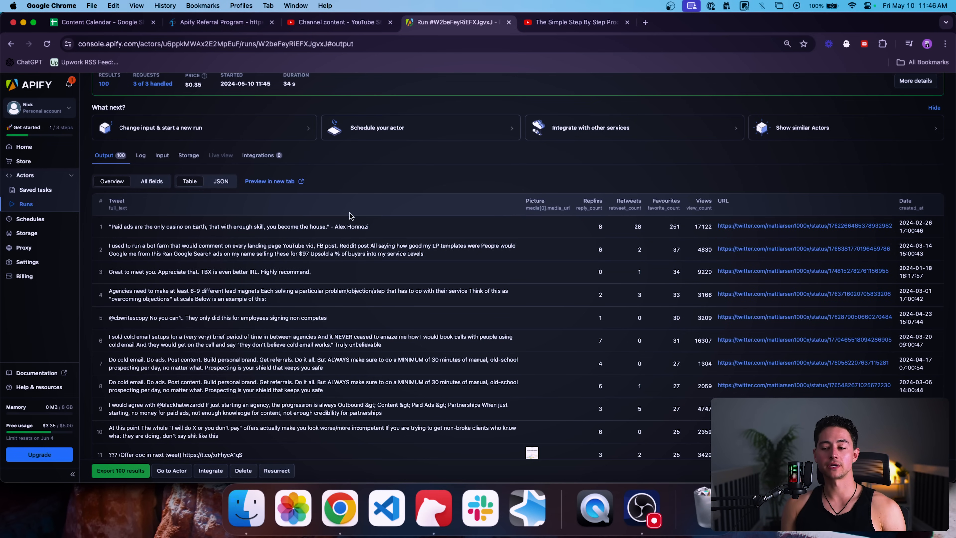
pyautogui.moveTo(371, 227); pyautogui.dragTo(104, 231)
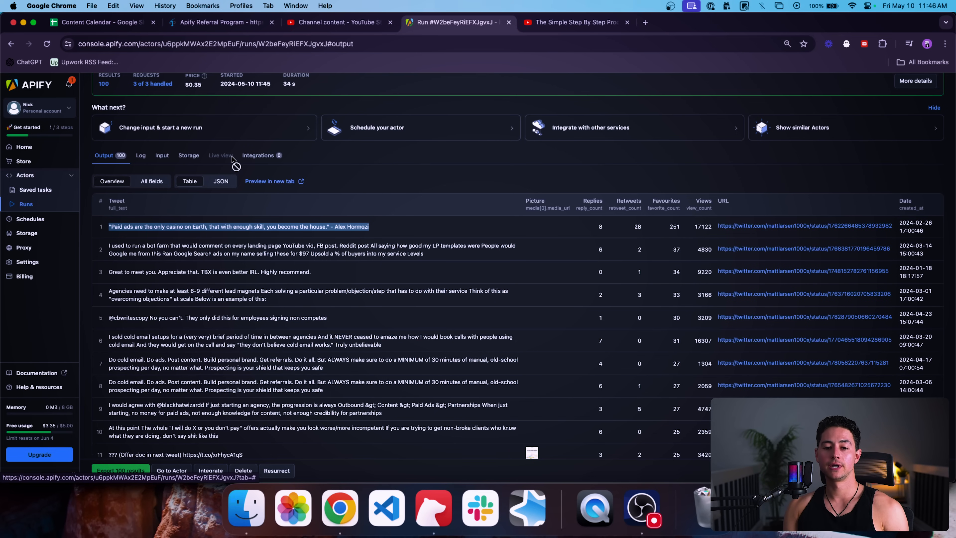
# Step: Open a tweet's attached image, close it, and return to the Twitter Scraper actor page
pyautogui.scroll(-10, 386, 164)
pyautogui.scroll(-4, 297, 193)
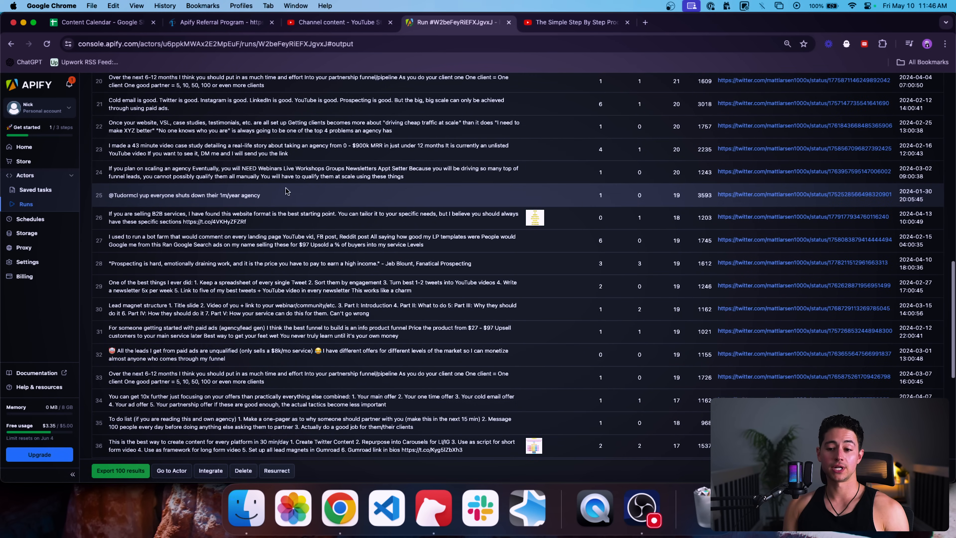
pyautogui.click(536, 222)
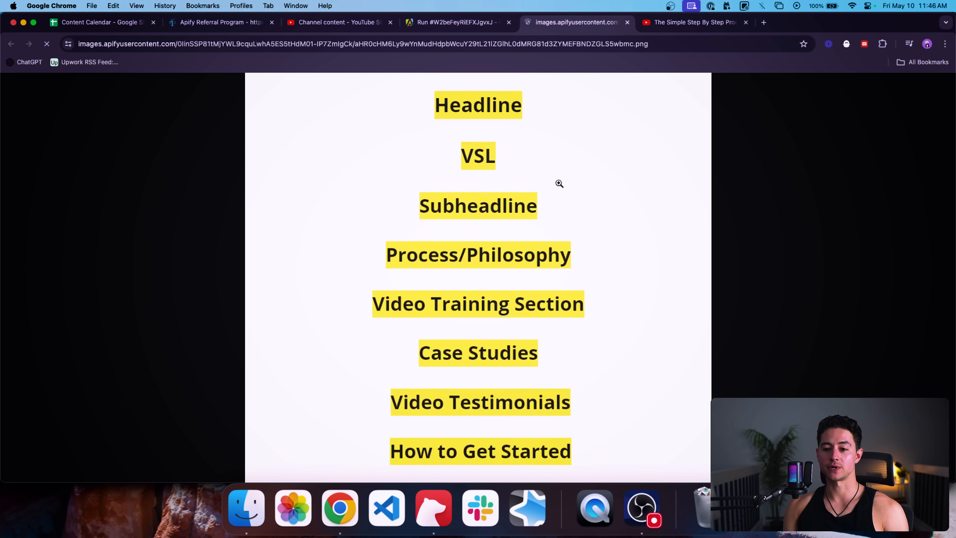
pyautogui.click(627, 22)
pyautogui.scroll(8, 263, 226)
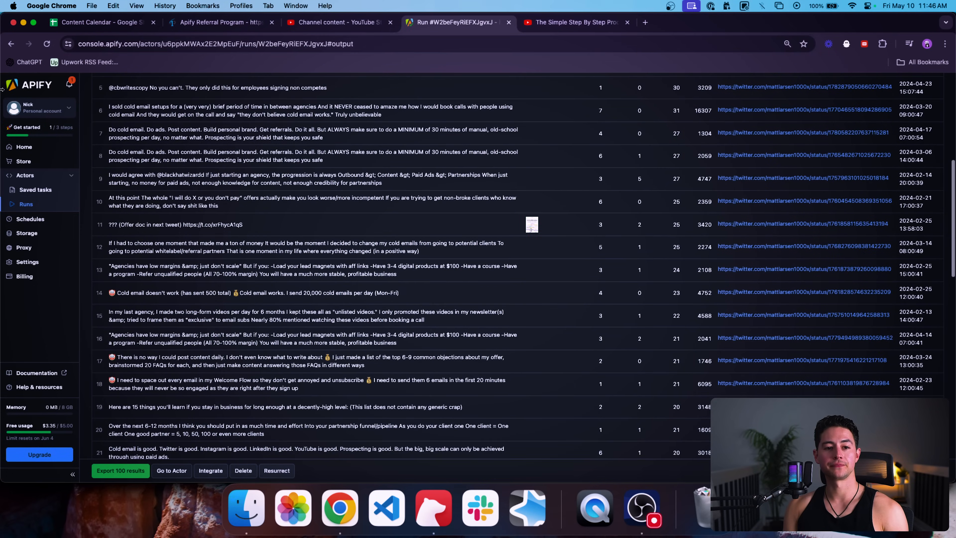
pyautogui.click(12, 44)
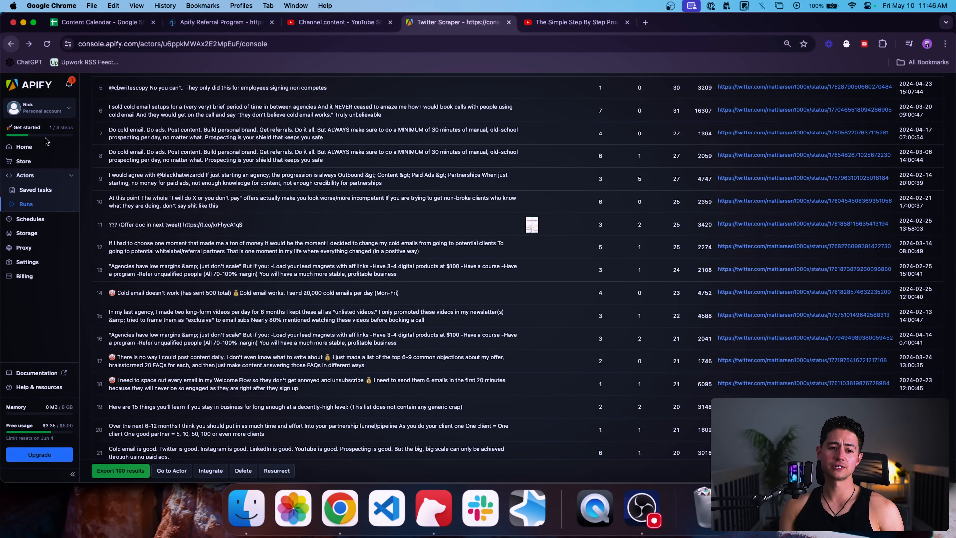
# Step: Open the Instagram Hashtag Scraper from the Store's full Actor list
pyautogui.click(24, 161)
pyautogui.scroll(-3, 198, 217)
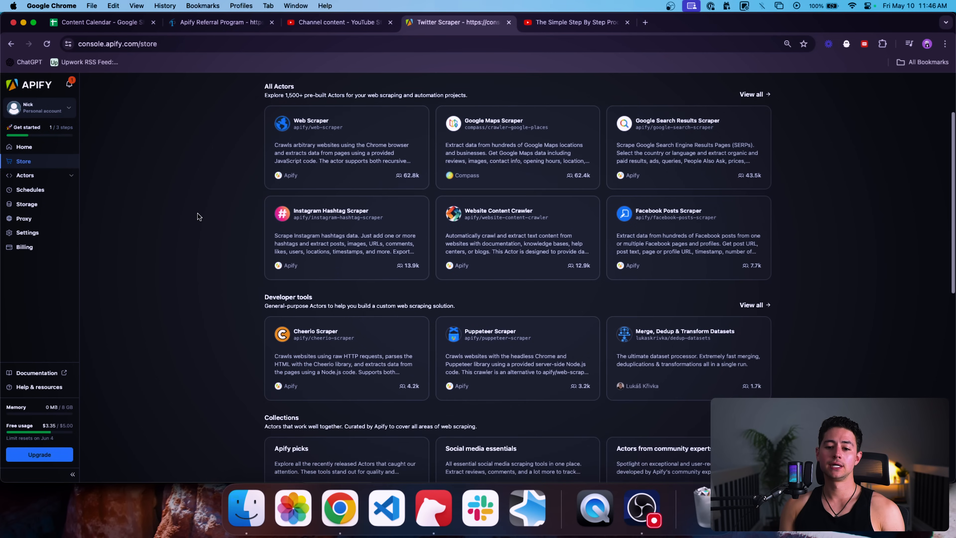
pyautogui.scroll(-1, 197, 214)
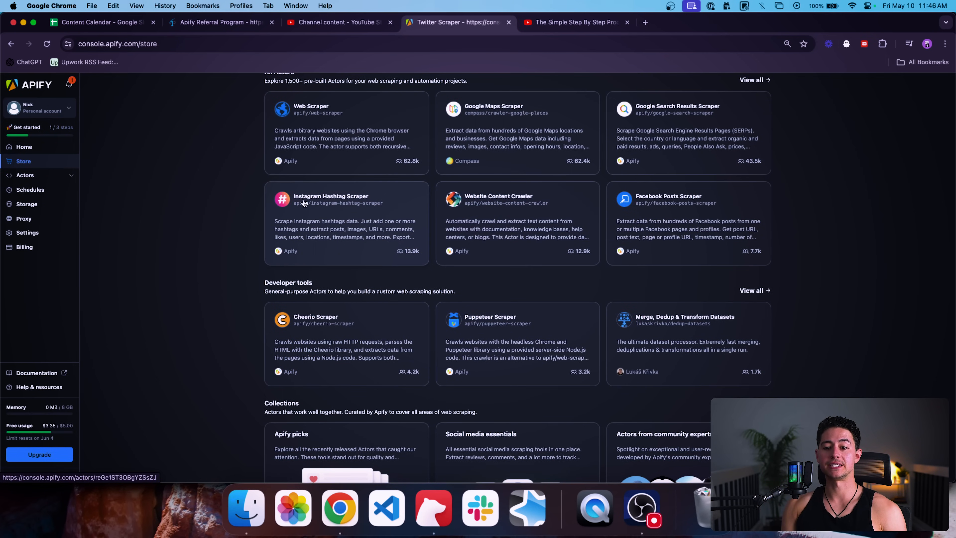
pyautogui.click(751, 80)
pyautogui.scroll(-2, 358, 302)
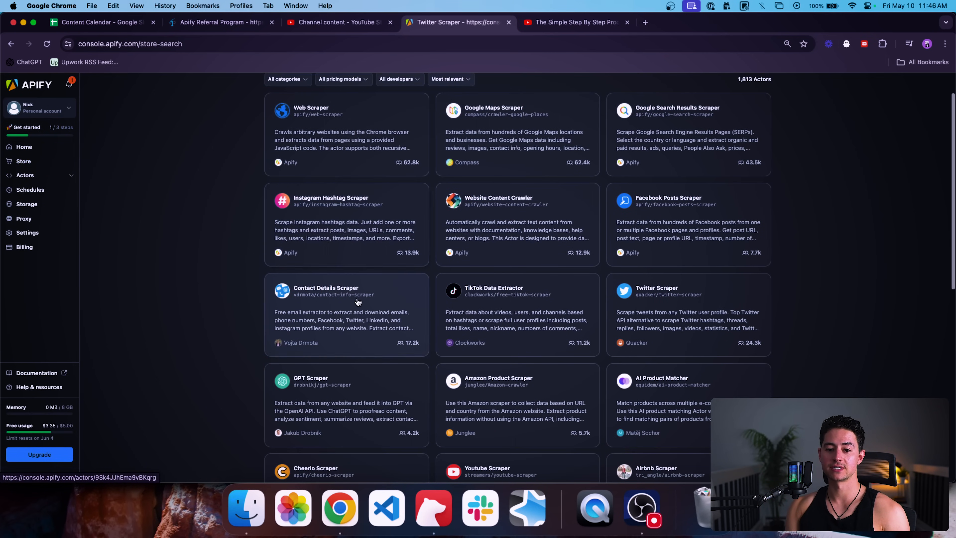
pyautogui.click(331, 241)
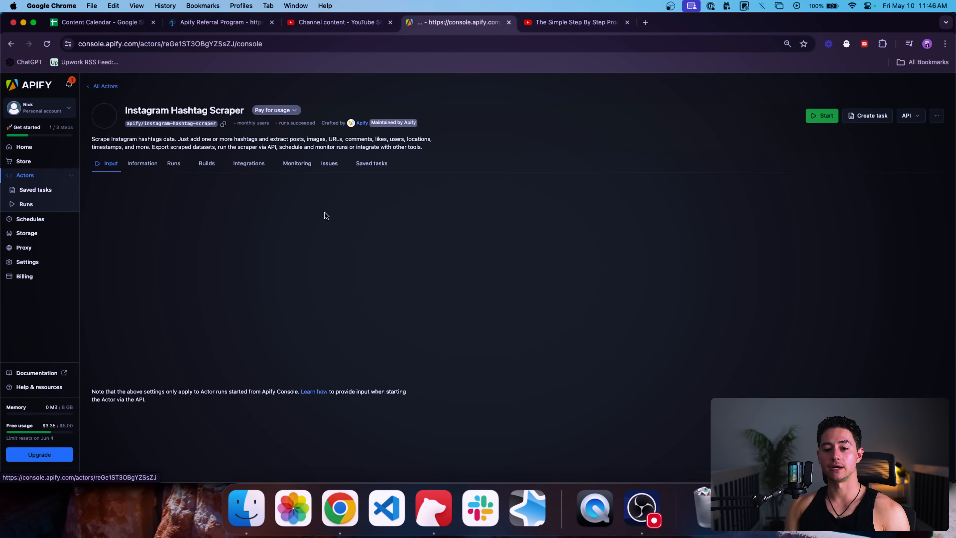
# Step: Keep the hashtag webscraping, set posts per hashtag to 10, and start the run
pyautogui.click(178, 267)
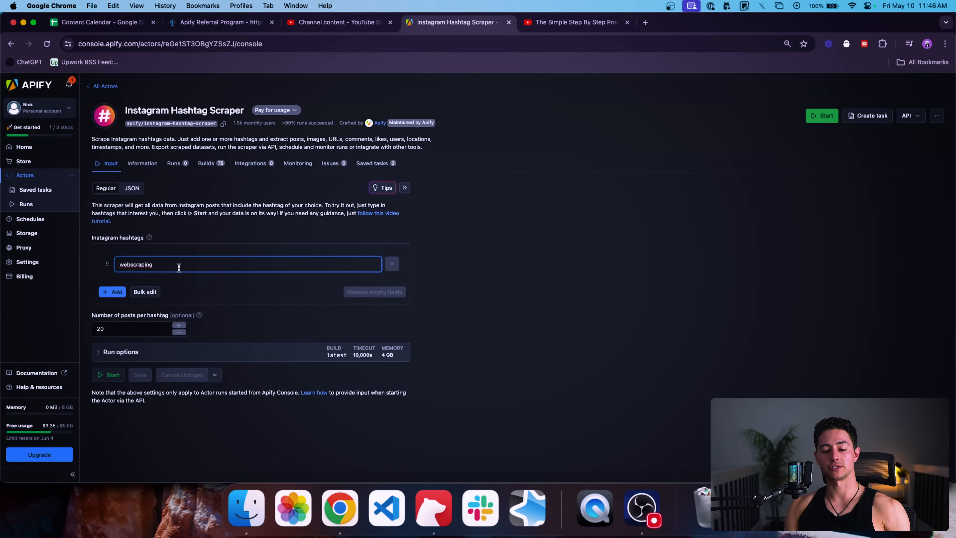
pyautogui.moveTo(168, 264); pyautogui.dragTo(102, 263)
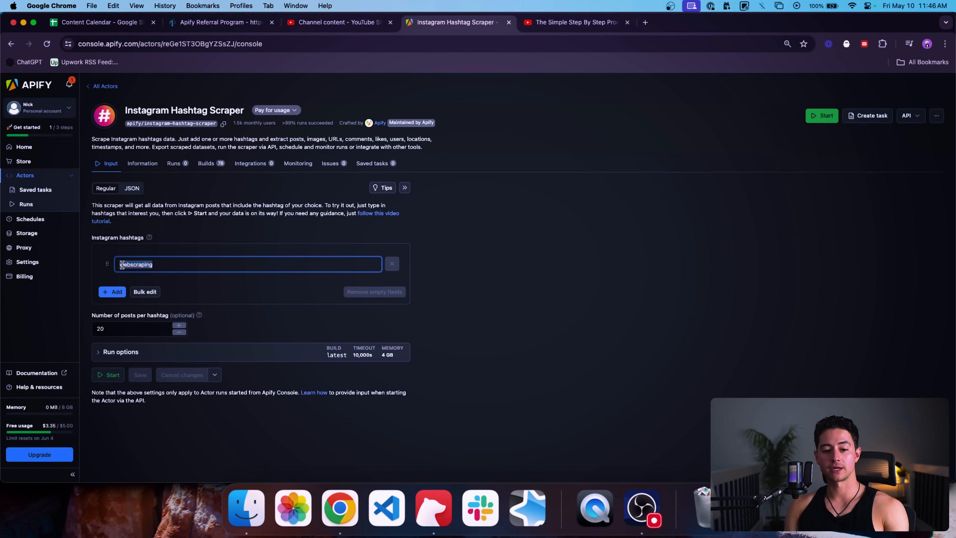
pyautogui.click(132, 332)
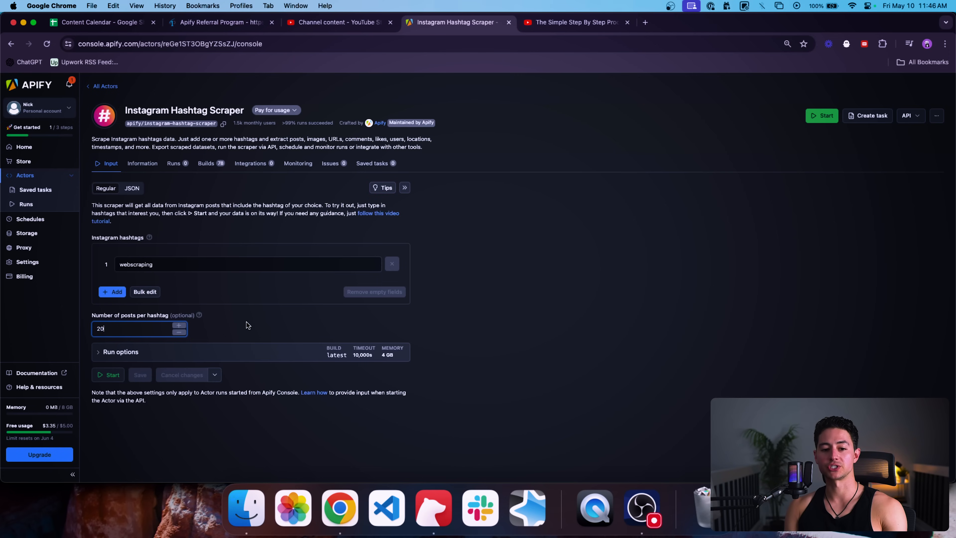
pyautogui.doubleClick(162, 325)
pyautogui.write('10')
pyautogui.click(262, 307)
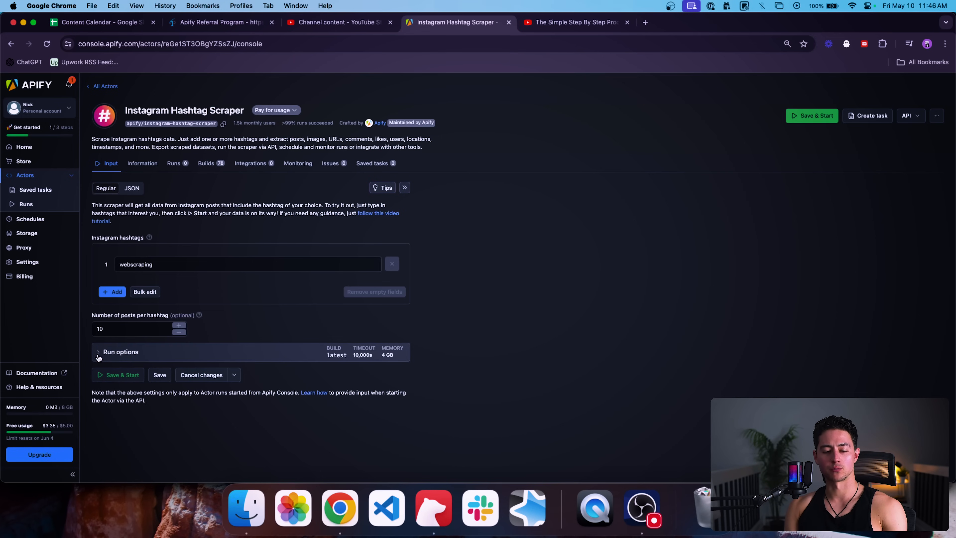
pyautogui.click(147, 264)
pyautogui.click(208, 319)
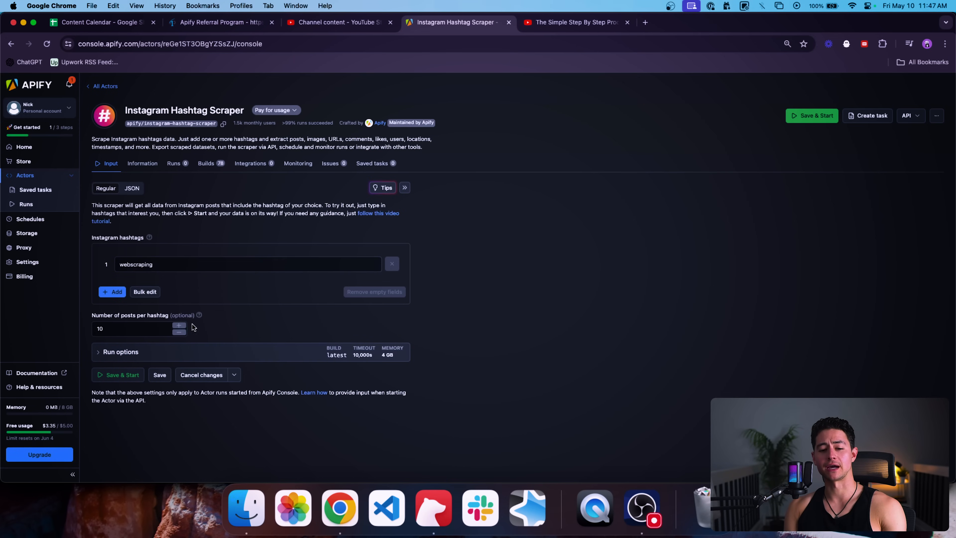
pyautogui.click(117, 375)
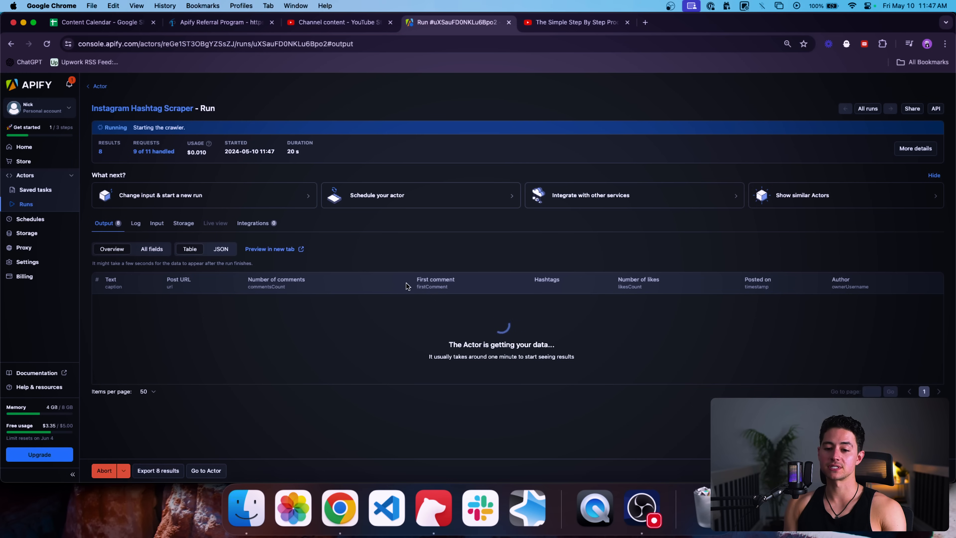
# Step: Scroll down the finished run's Output table to review the 8 scraped Instagram posts
pyautogui.scroll(-1, 369, 318)
pyautogui.scroll(-2, 369, 318)
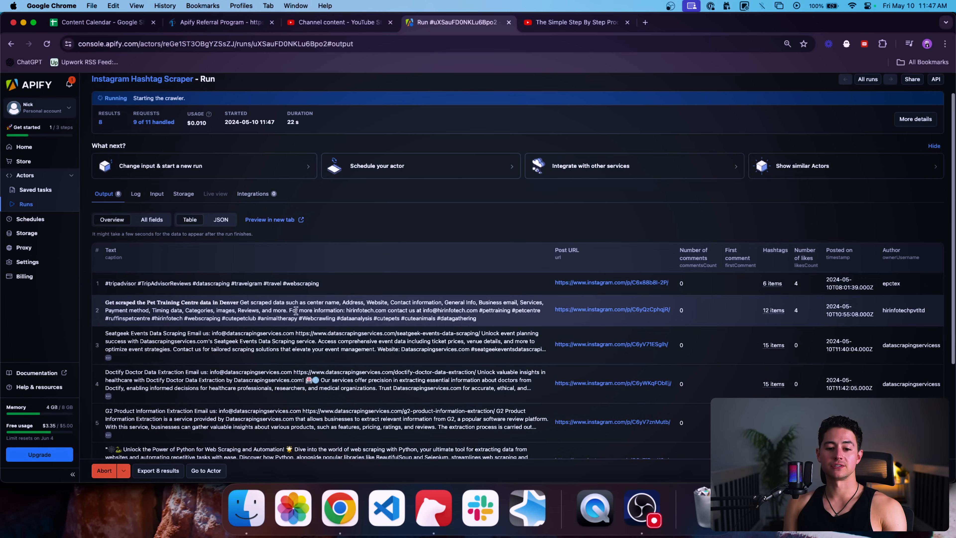
pyautogui.scroll(-3, 363, 283)
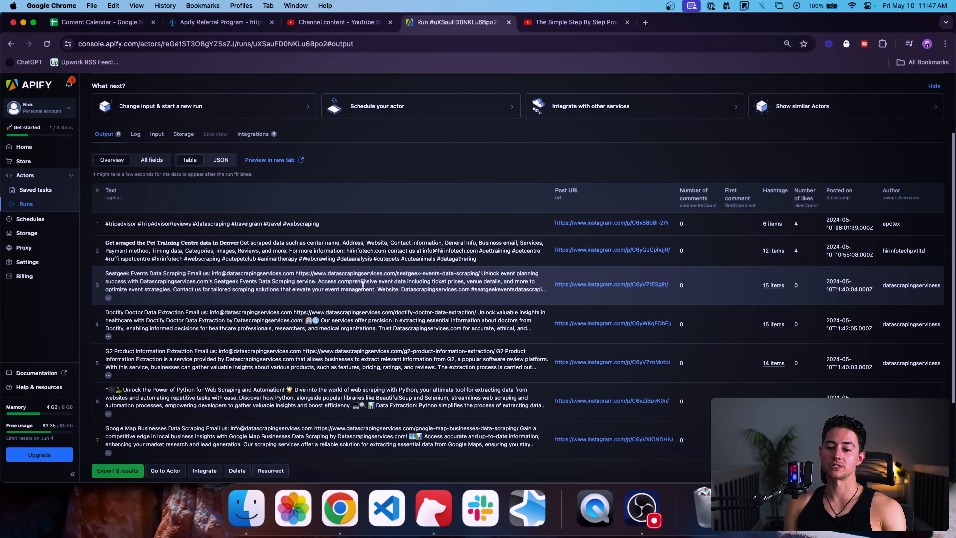
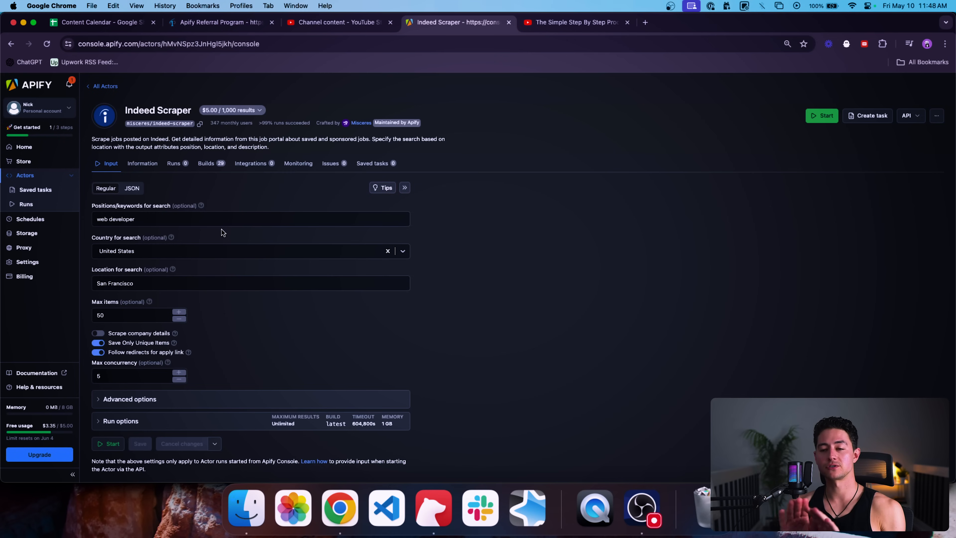
# Step: Change the Indeed Scraper location to Seattle and Max items to 20, then save and start the run
pyautogui.click(204, 216)
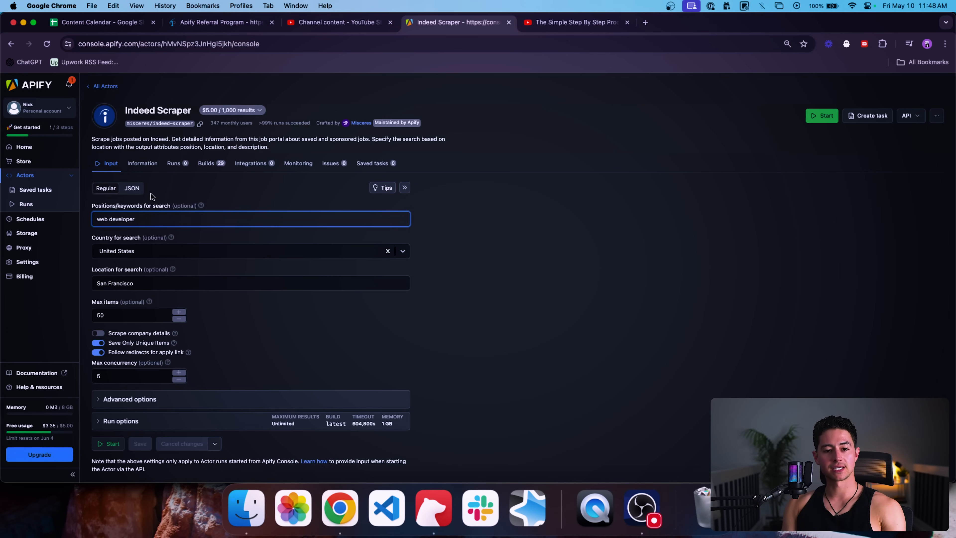
pyautogui.doubleClick(134, 109)
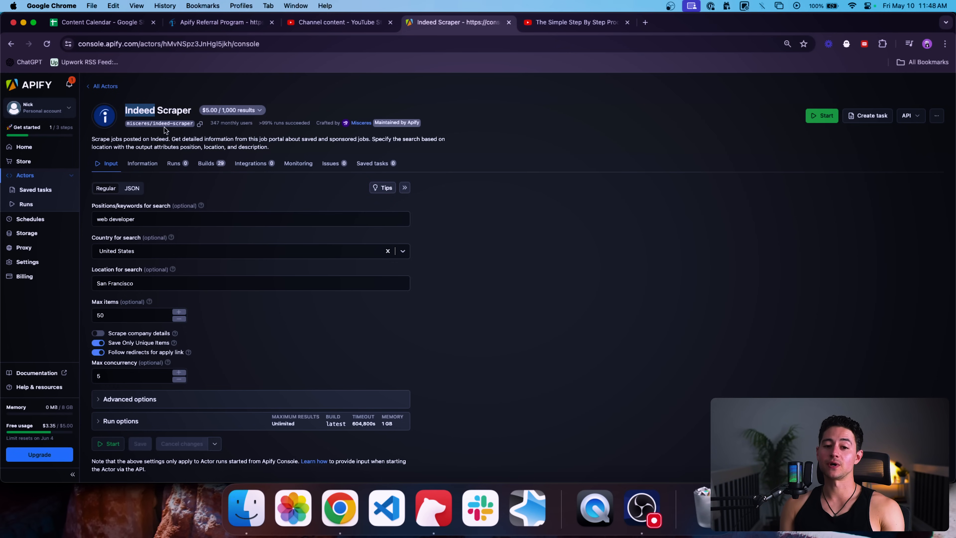
pyautogui.scroll(-1, 161, 263)
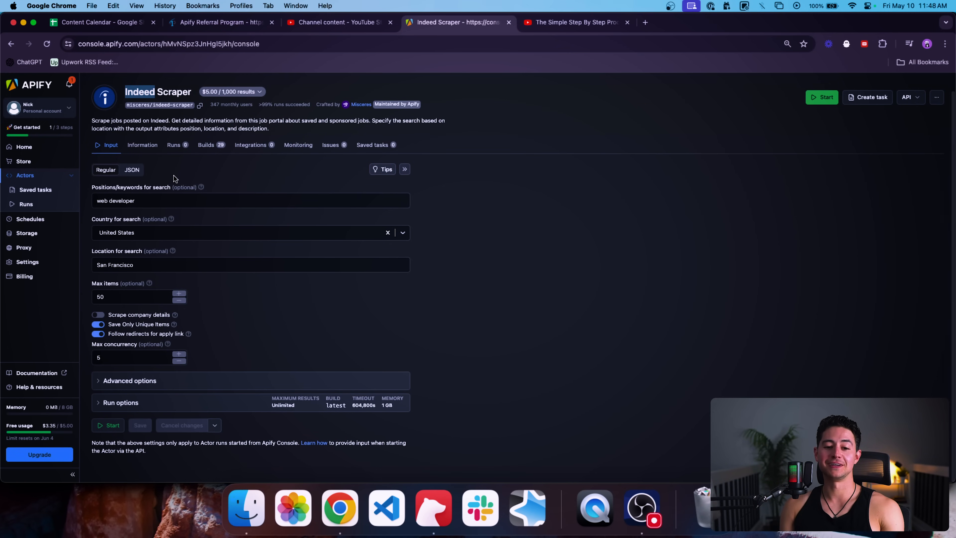
pyautogui.tripleClick(161, 264)
pyautogui.write('Seattle')
pyautogui.click(264, 290)
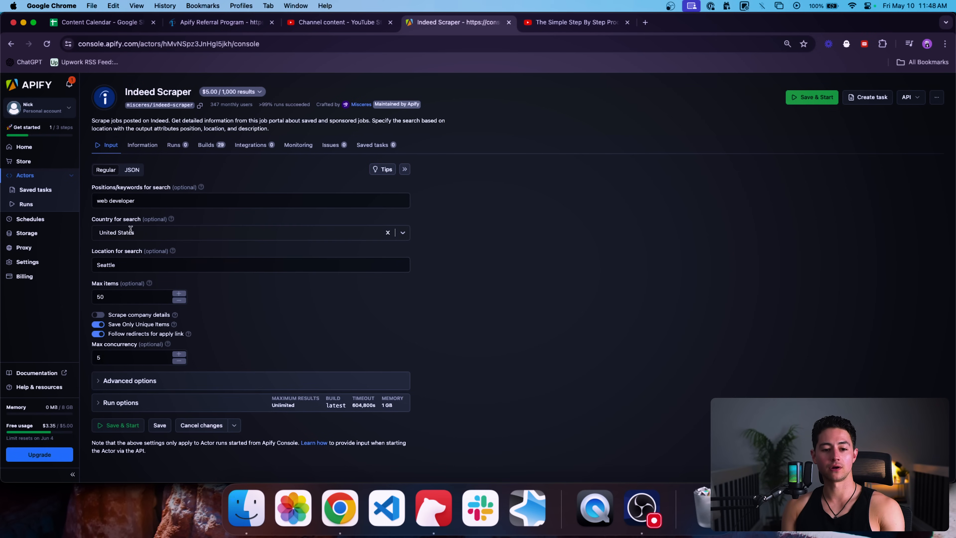
pyautogui.click(125, 297)
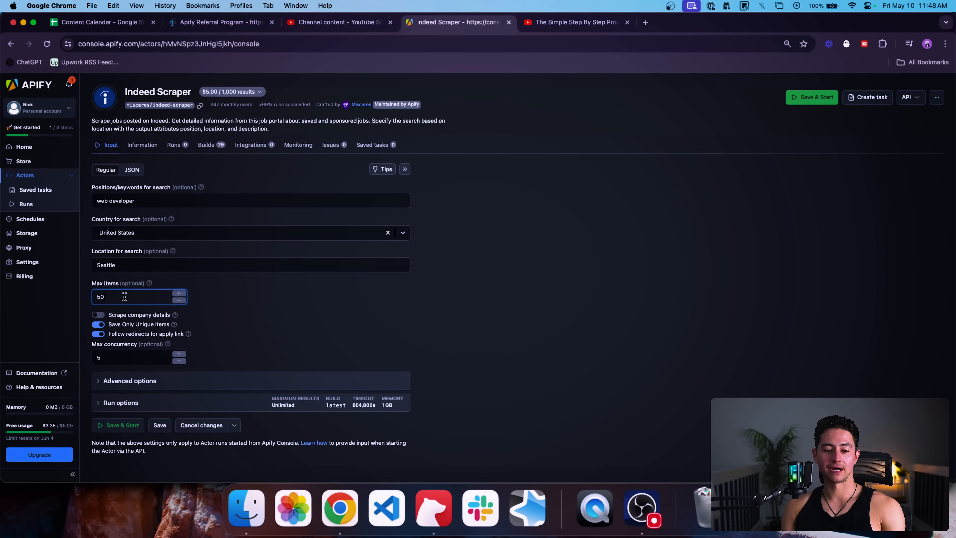
pyautogui.write('20')
pyautogui.click(291, 299)
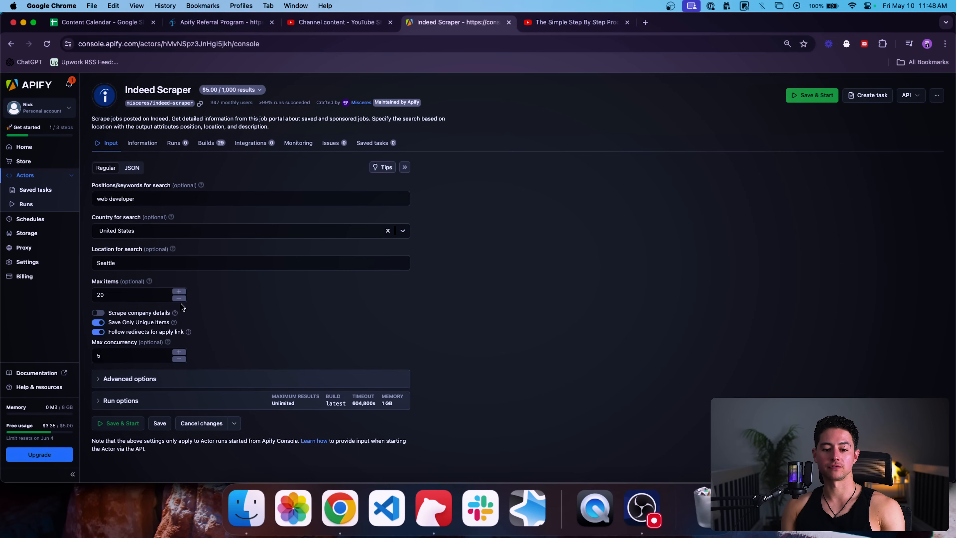
pyautogui.click(119, 425)
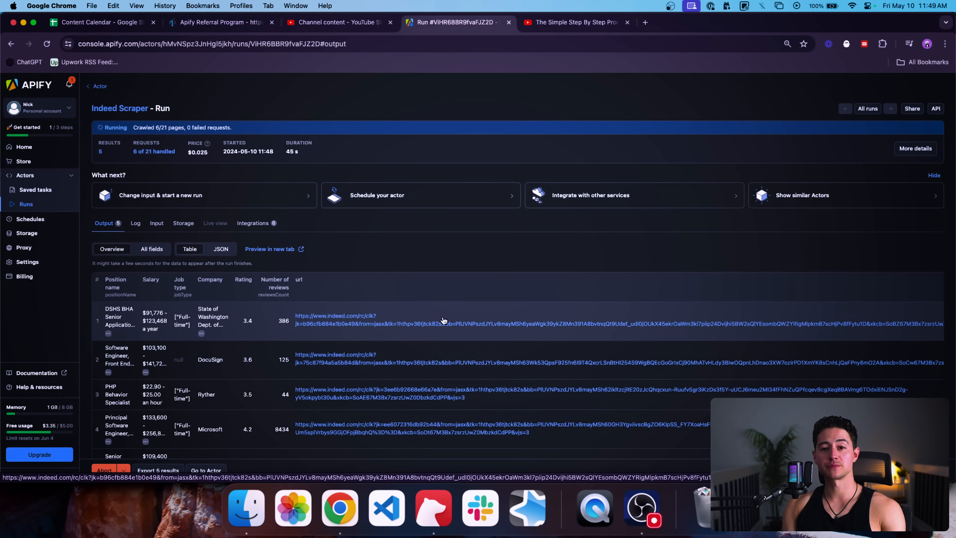
# Step: Scroll through the run's Output table to review the 17 Indeed job results
pyautogui.scroll(-2, 437, 245)
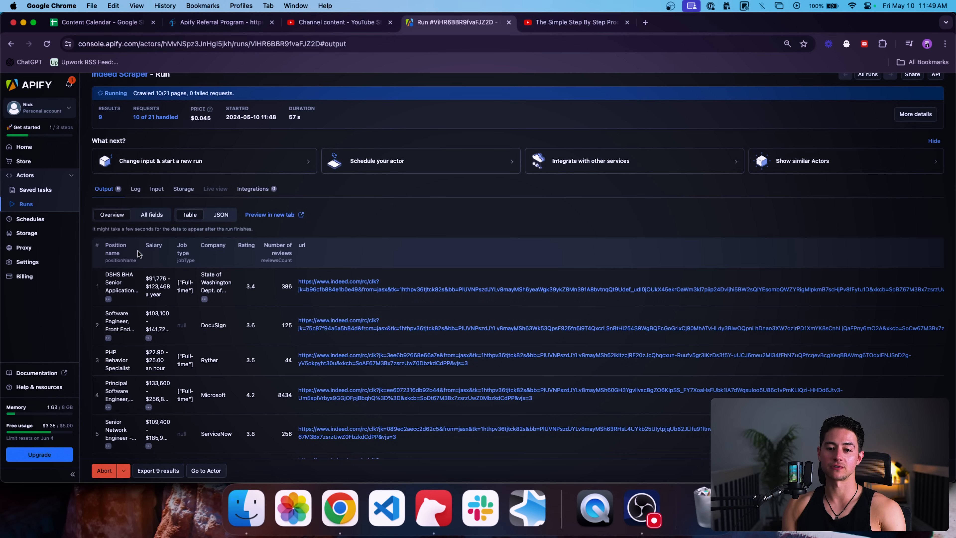
pyautogui.scroll(-1, 419, 197)
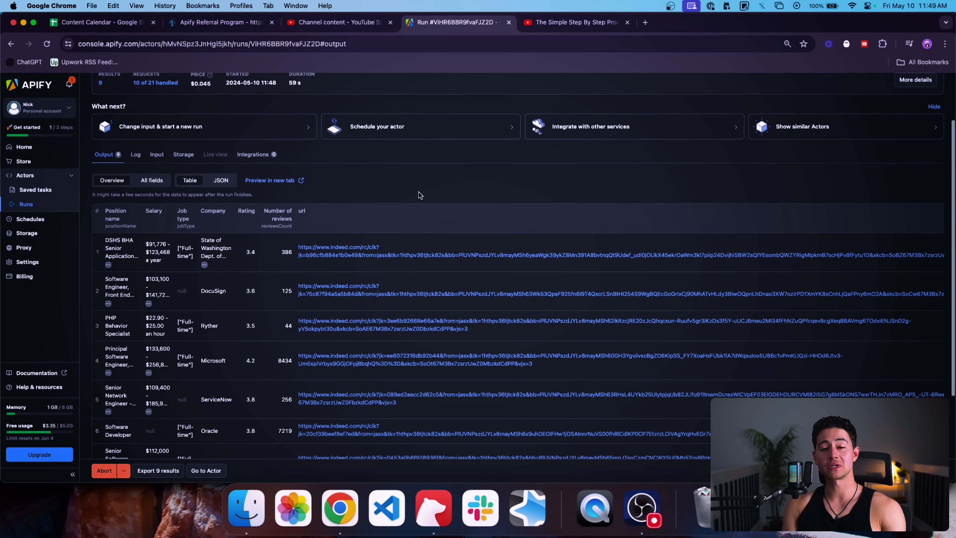
pyautogui.scroll(-1, 477, 213)
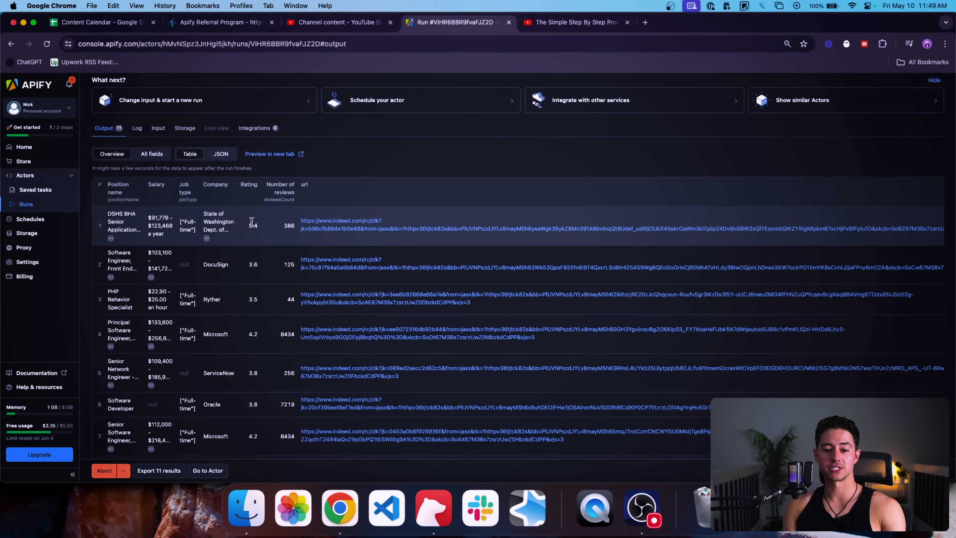
pyautogui.scroll(-1, 163, 237)
pyautogui.hscroll(2, 341, 208)
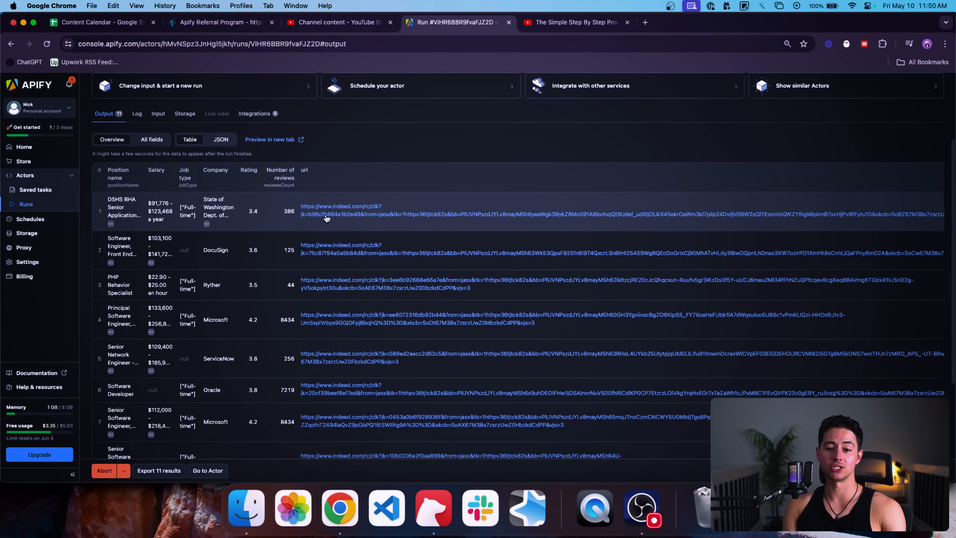
pyautogui.hscroll(-1, 341, 208)
pyautogui.hscroll(4, 310, 241)
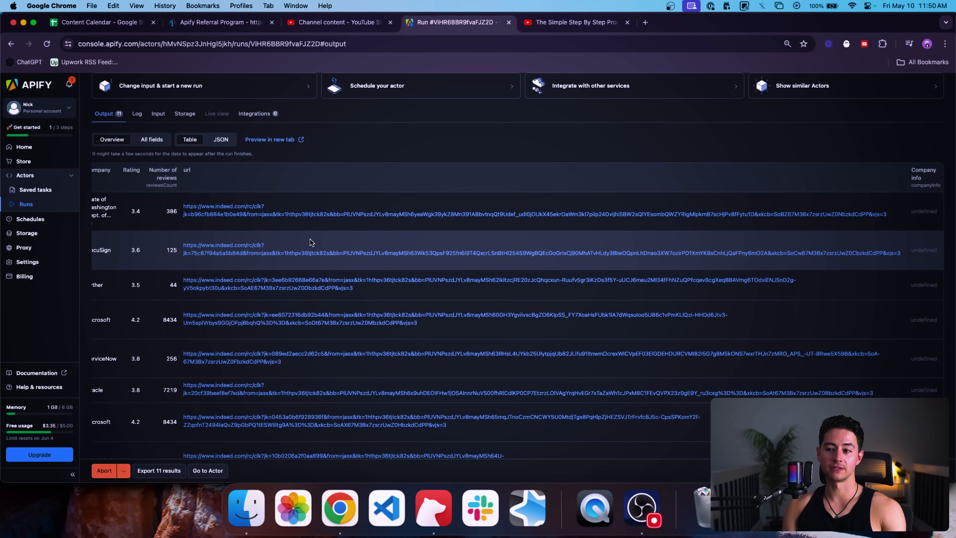
pyautogui.hscroll(-4, 497, 222)
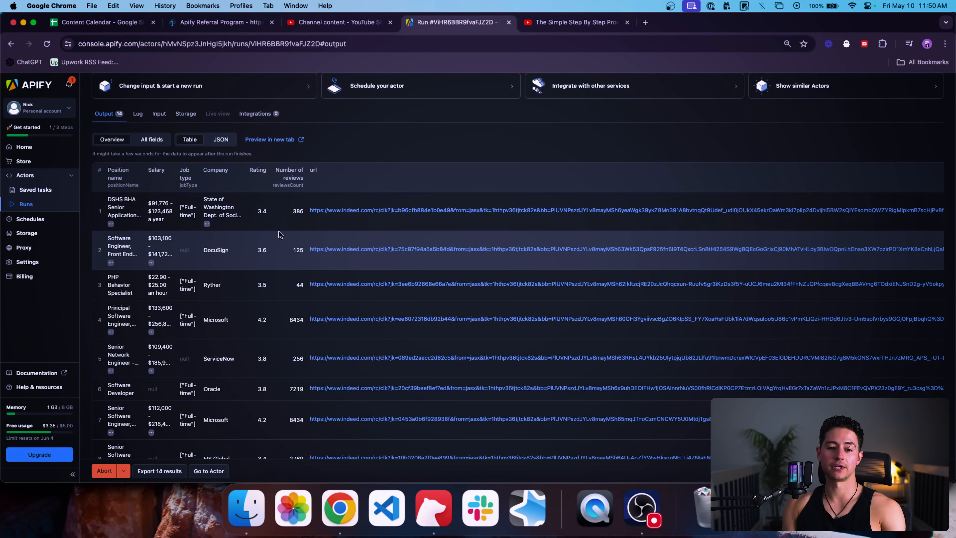
pyautogui.scroll(-3, 279, 232)
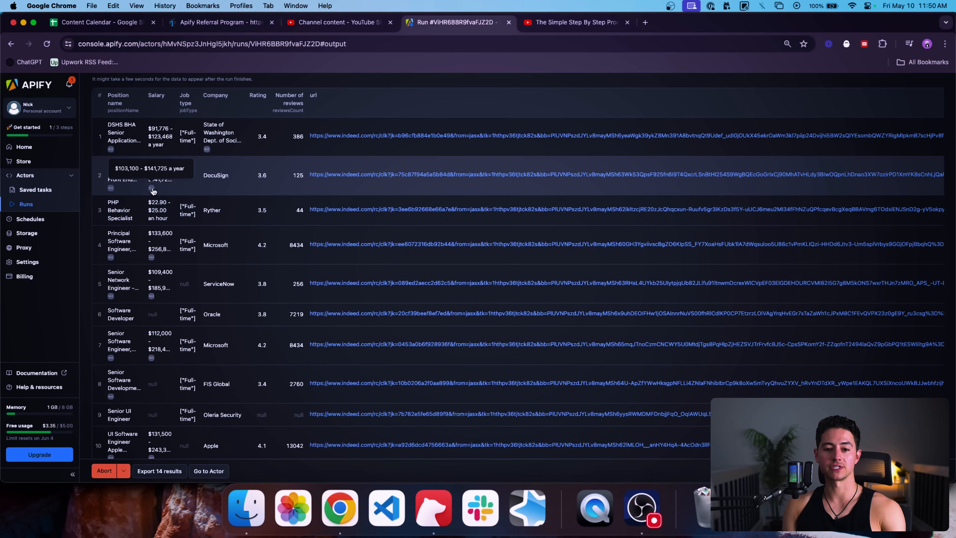
pyautogui.scroll(-1, 214, 207)
pyautogui.scroll(-3, 213, 207)
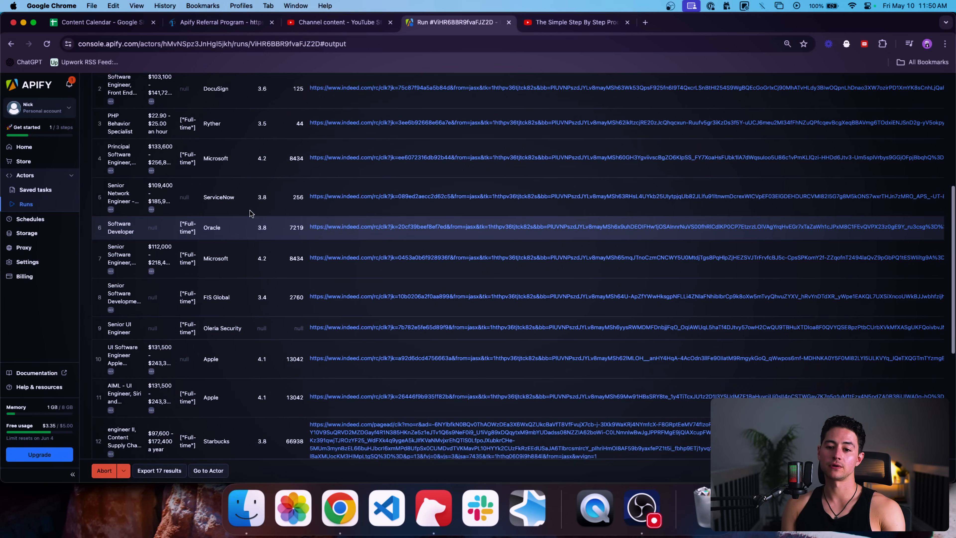
pyautogui.scroll(10, 249, 213)
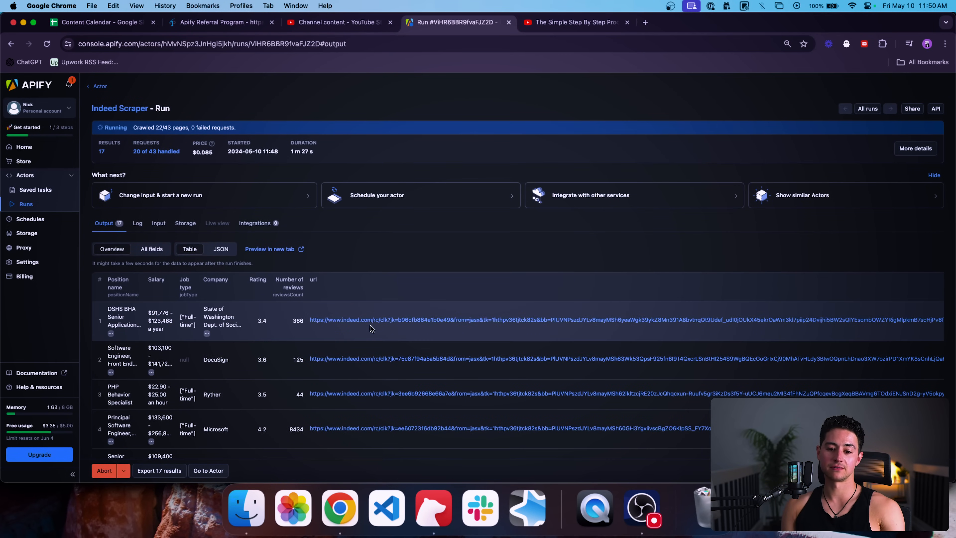
# Step: Go from the Indeed Scraper actor back through the Actors list to the Apify Store
pyautogui.click(100, 86)
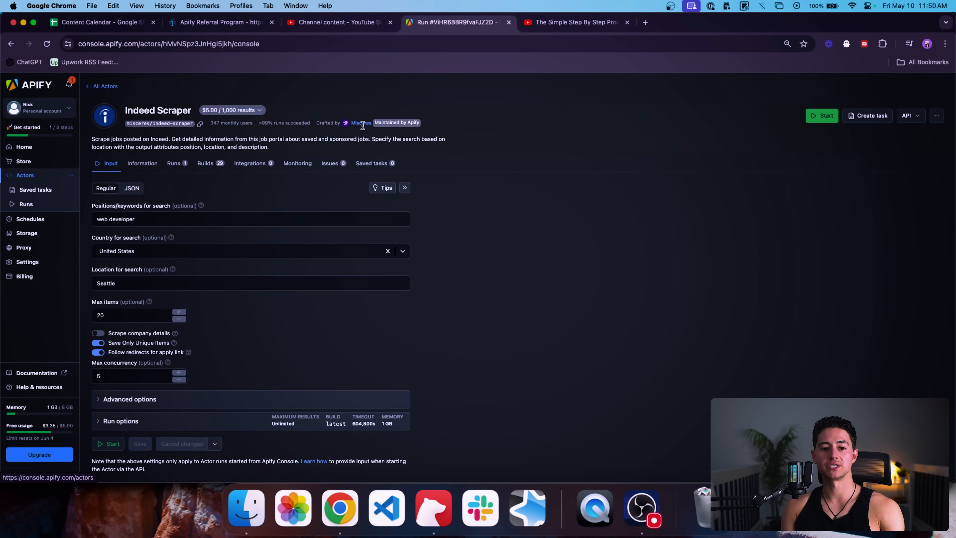
pyautogui.click(103, 86)
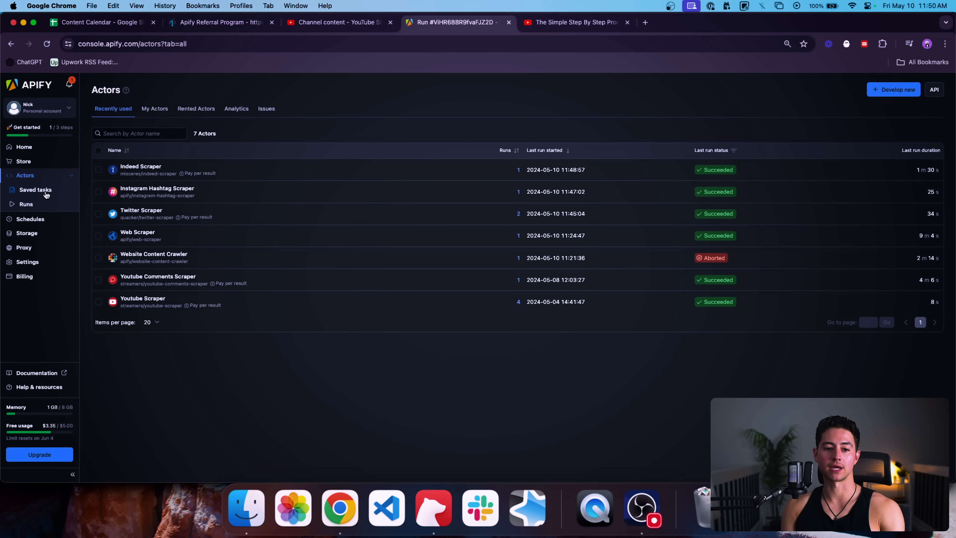
pyautogui.click(33, 162)
# Step: Search the Store for 'indeed' and open the Indeed Jobs Scraper actor
pyautogui.click(514, 119)
pyautogui.write('indeed')
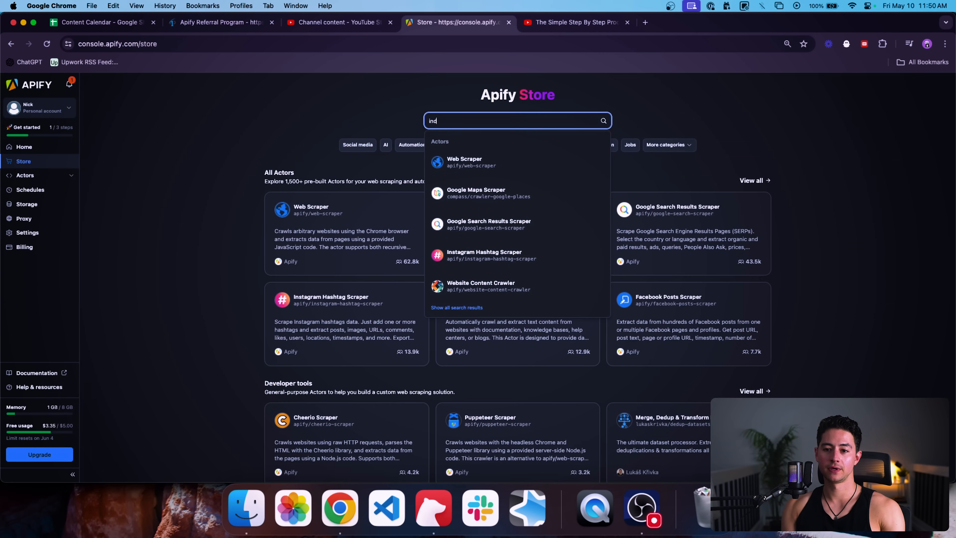
pyautogui.press('Return')
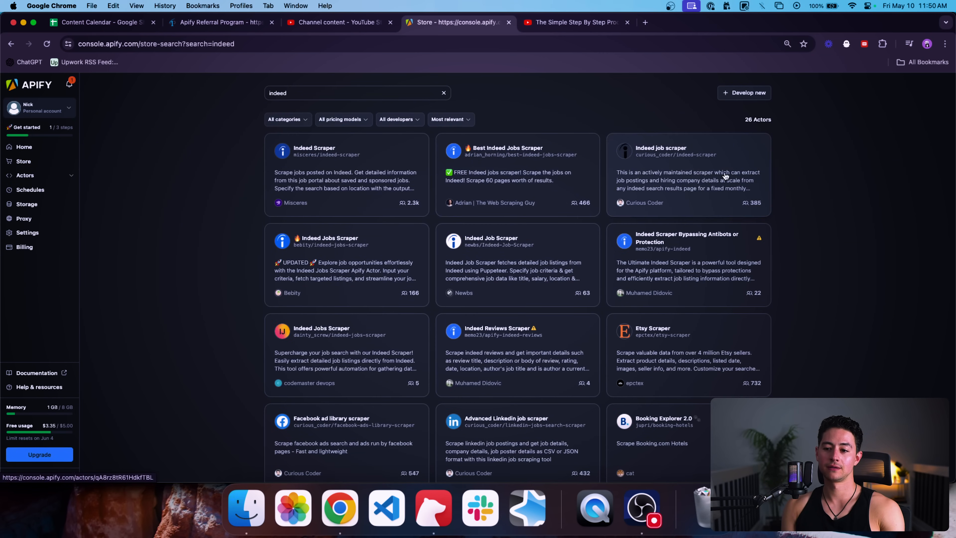
pyautogui.scroll(-1, 792, 197)
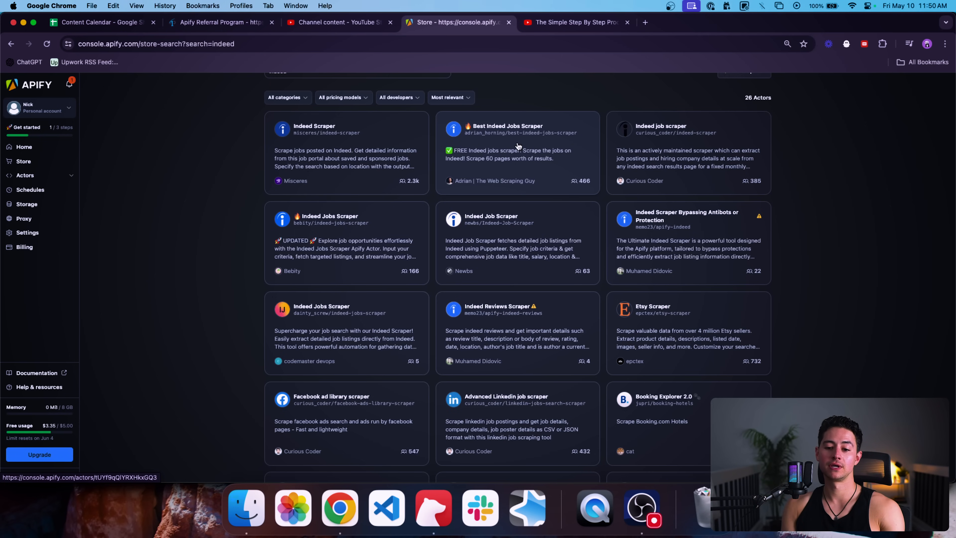
pyautogui.scroll(-2, 339, 263)
pyautogui.click(335, 281)
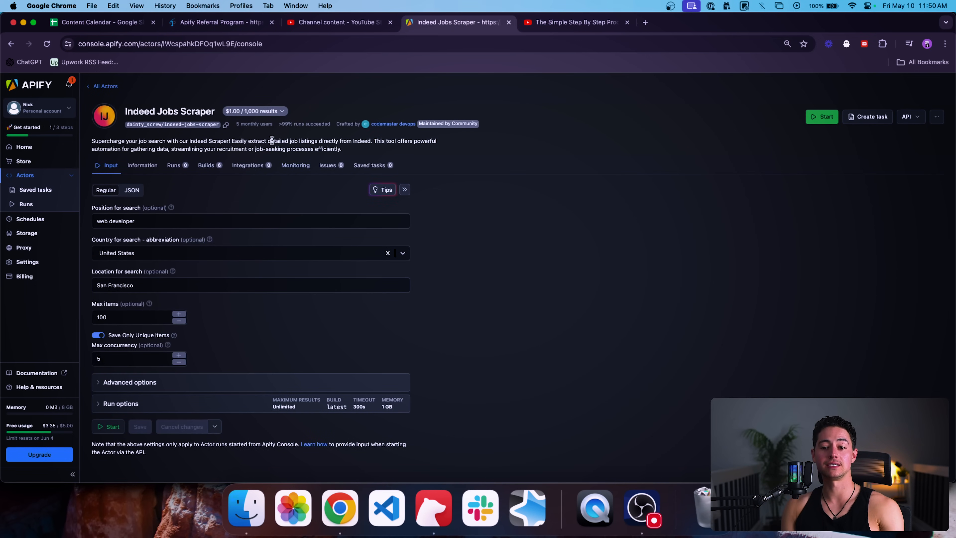
# Step: Run the Indeed Jobs Scraper with default inputs, Max concurrency unchanged, then return to the Store
pyautogui.scroll(-1, 301, 181)
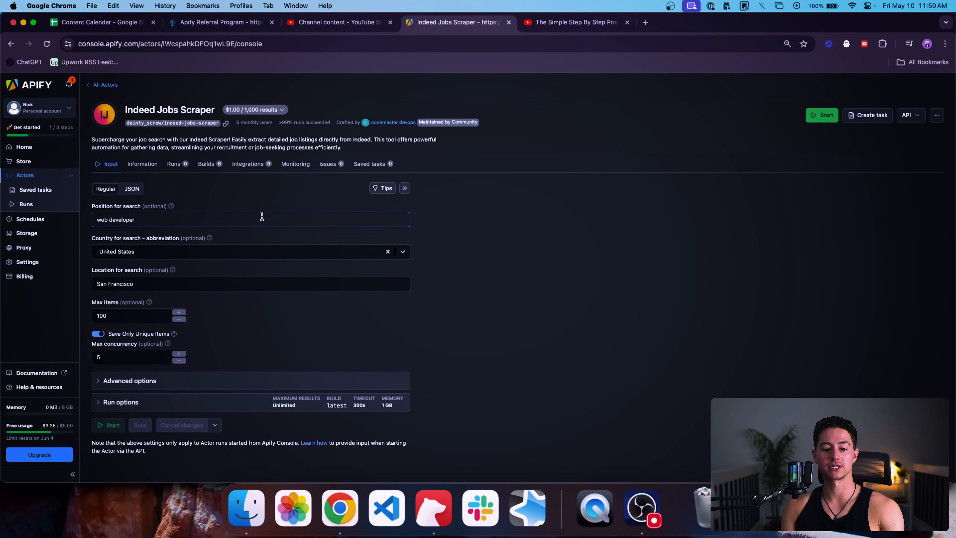
pyautogui.click(119, 357)
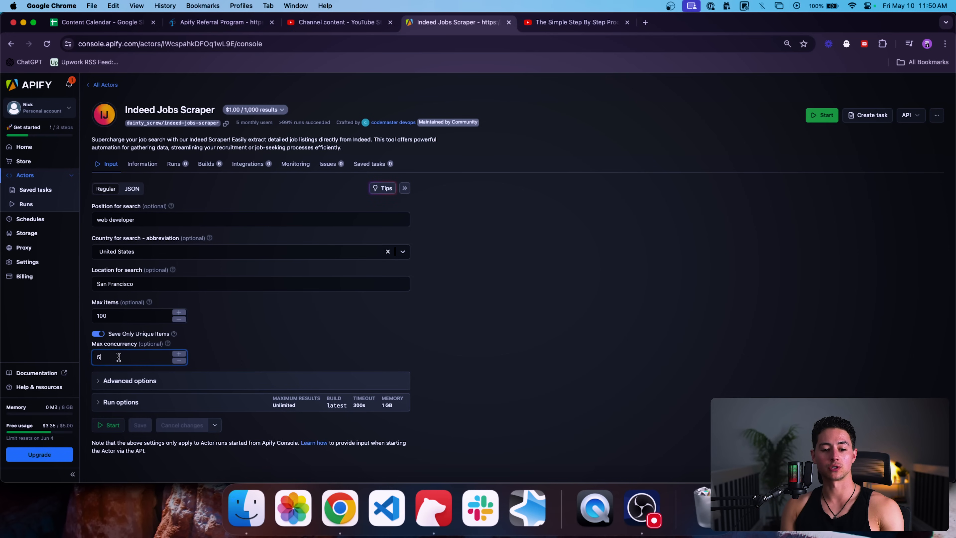
pyautogui.click(225, 294)
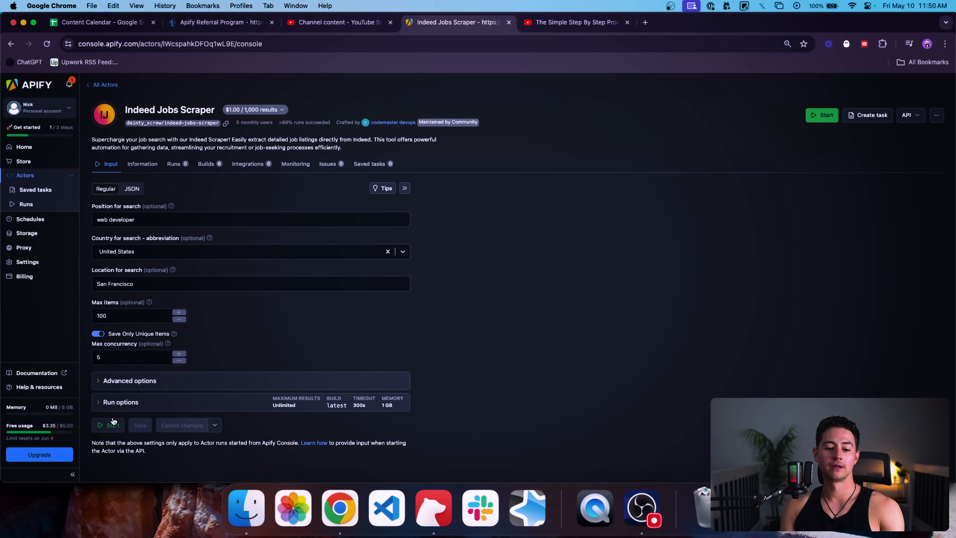
pyautogui.click(110, 425)
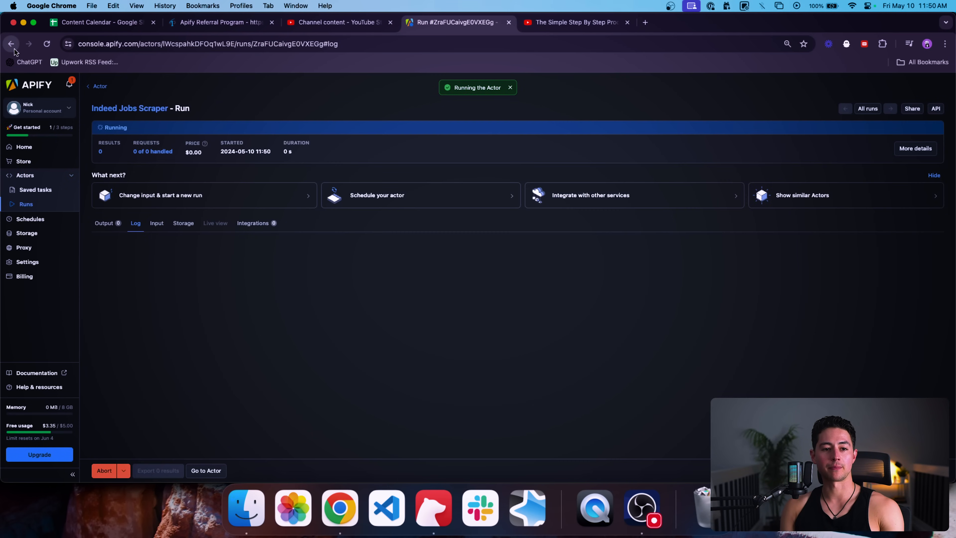
pyautogui.click(27, 163)
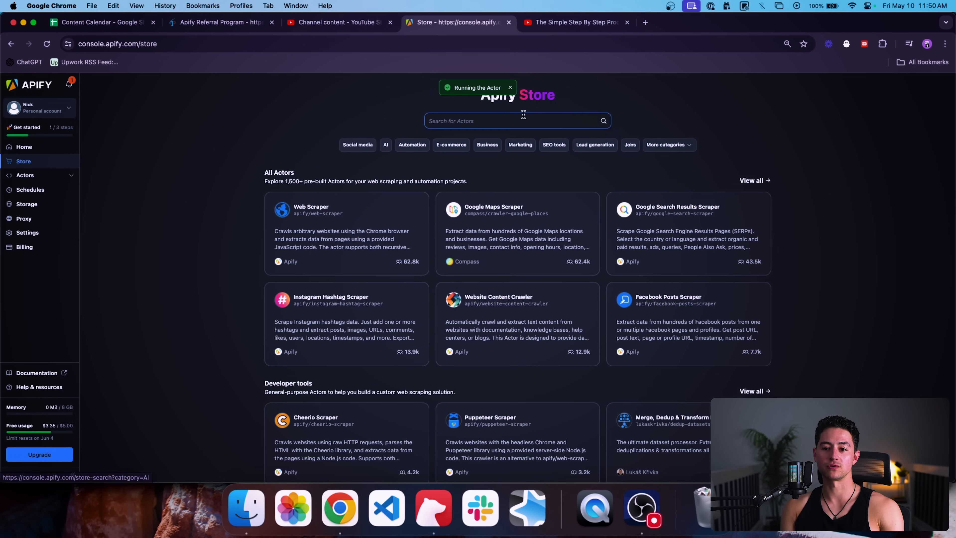
# Step: Open Content Checker from the full Store list in a new tab placed before the Store tab
pyautogui.click(751, 180)
pyautogui.scroll(-7, 600, 256)
pyautogui.scroll(-5, 600, 256)
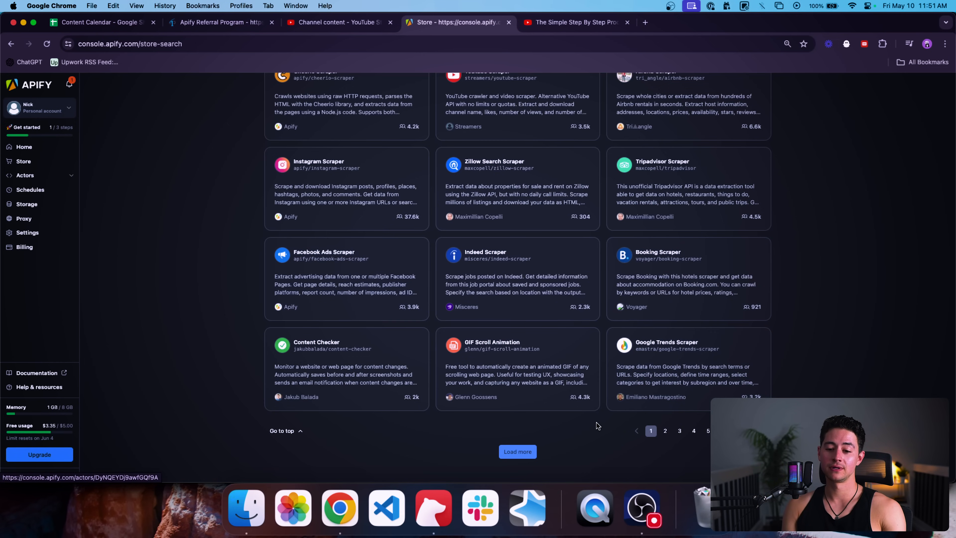
pyautogui.keyDown('super'); pyautogui.click(348, 394); pyautogui.keyUp('super')
pyautogui.click(563, 21)
pyautogui.moveTo(564, 21); pyautogui.dragTo(468, 21)
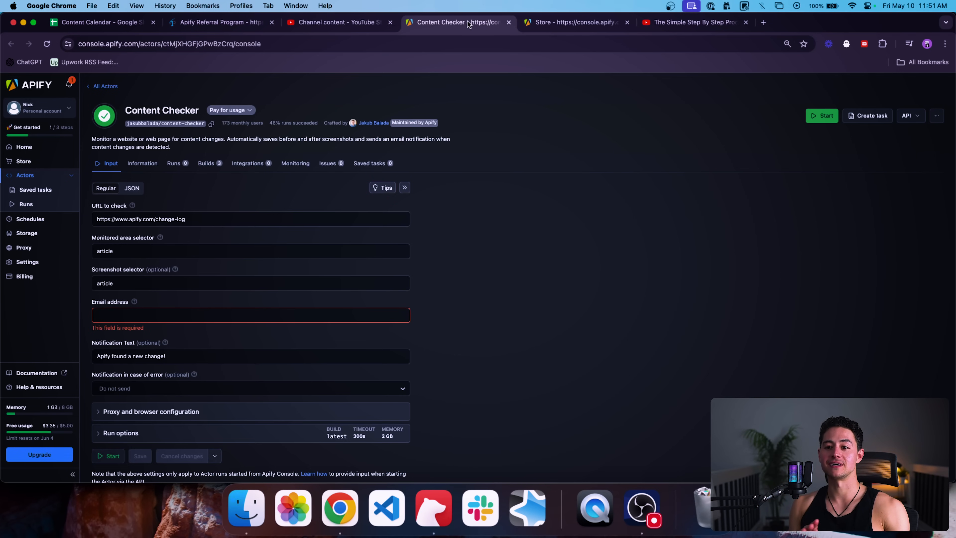
pyautogui.hotkey('ctrl', 'Tab')
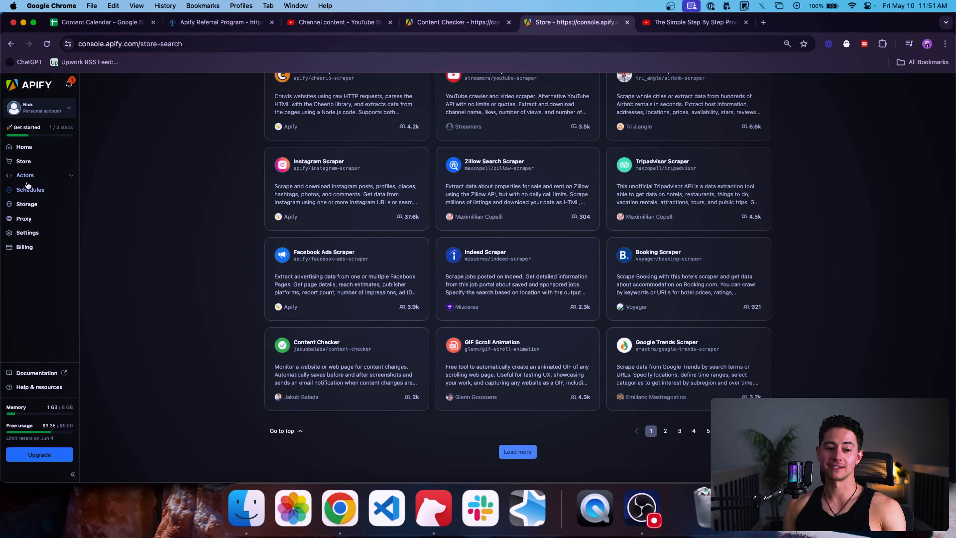
# Step: Open the running Indeed Jobs Scraper run from the actor's Runs list
pyautogui.click(30, 189)
pyautogui.click(75, 175)
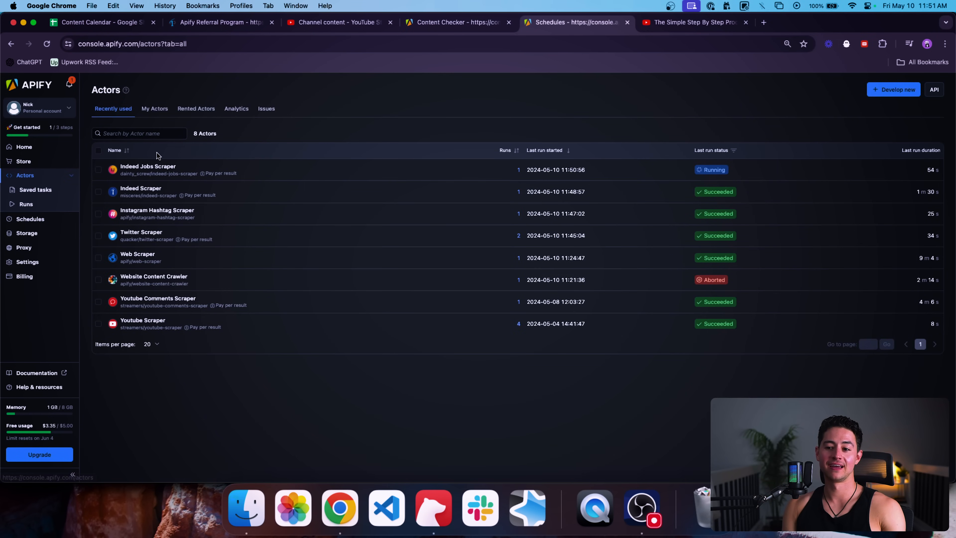
pyautogui.click(169, 167)
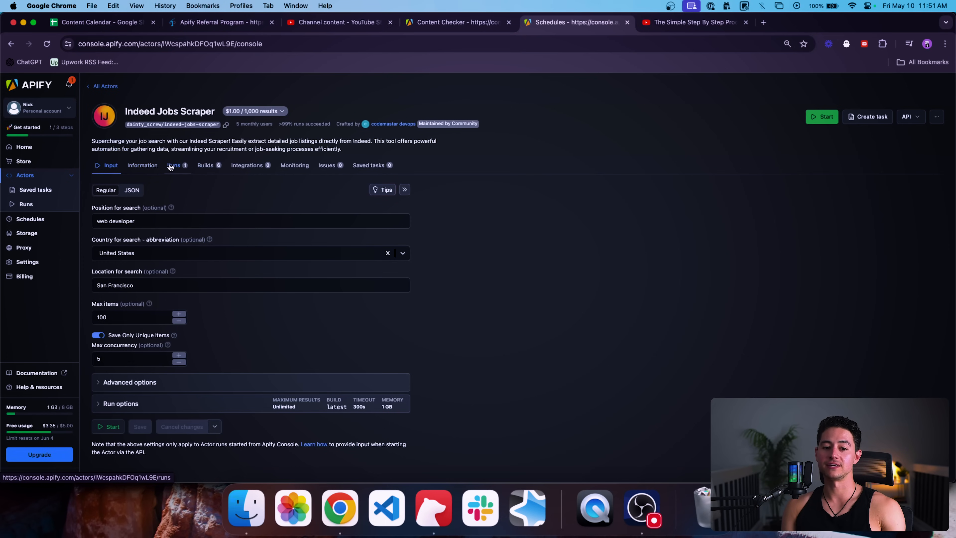
pyautogui.click(176, 168)
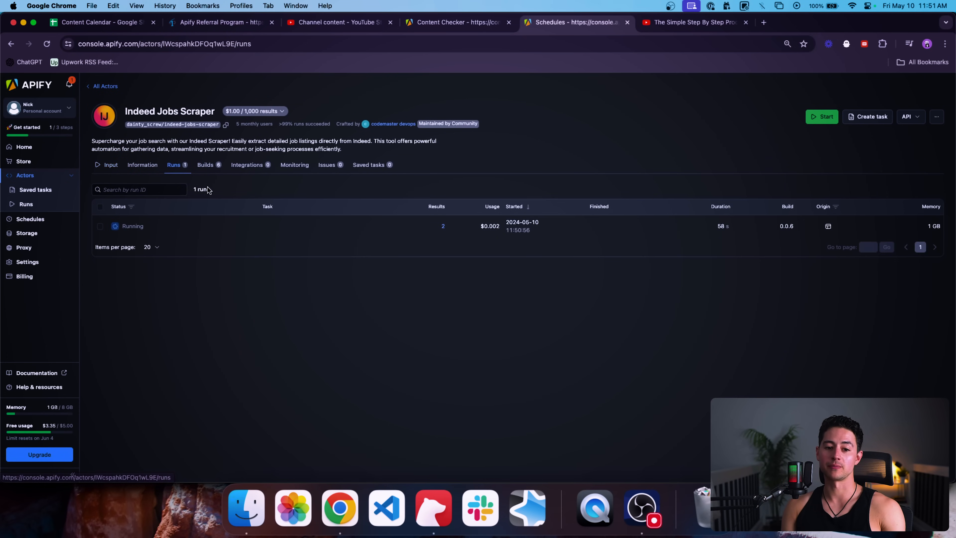
pyautogui.click(179, 227)
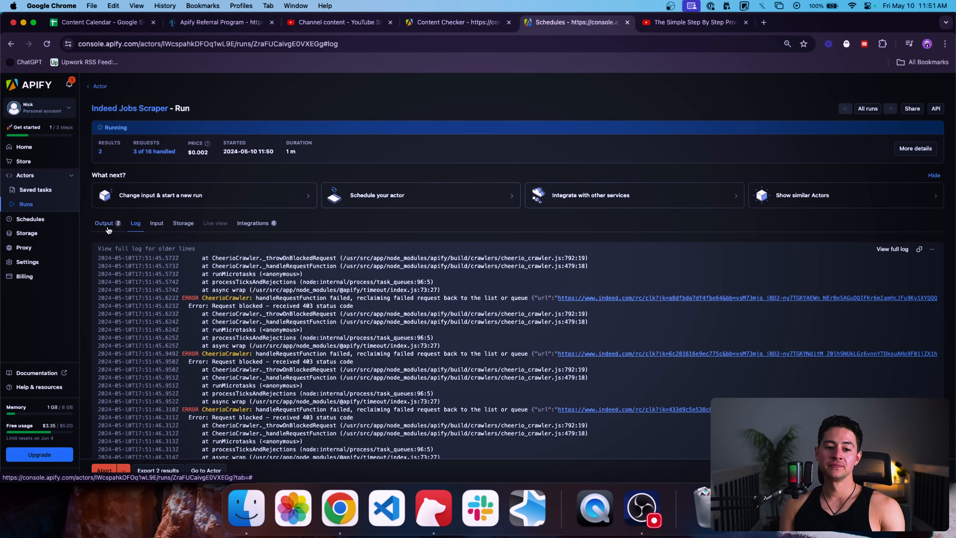
# Step: Review the run's log and its two scraped job results, then return to the Actors list
pyautogui.scroll(-2, 179, 237)
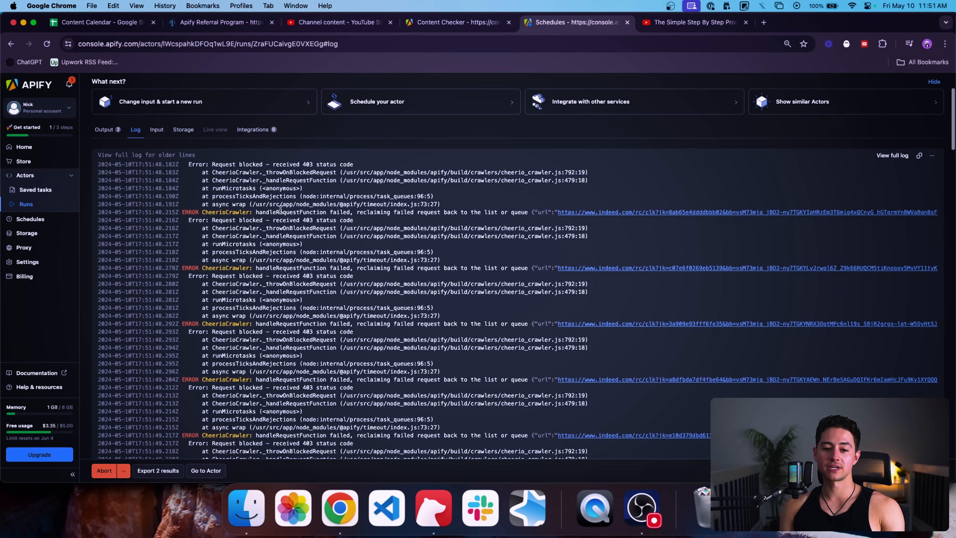
pyautogui.scroll(-2, 306, 155)
pyautogui.scroll(1, 305, 155)
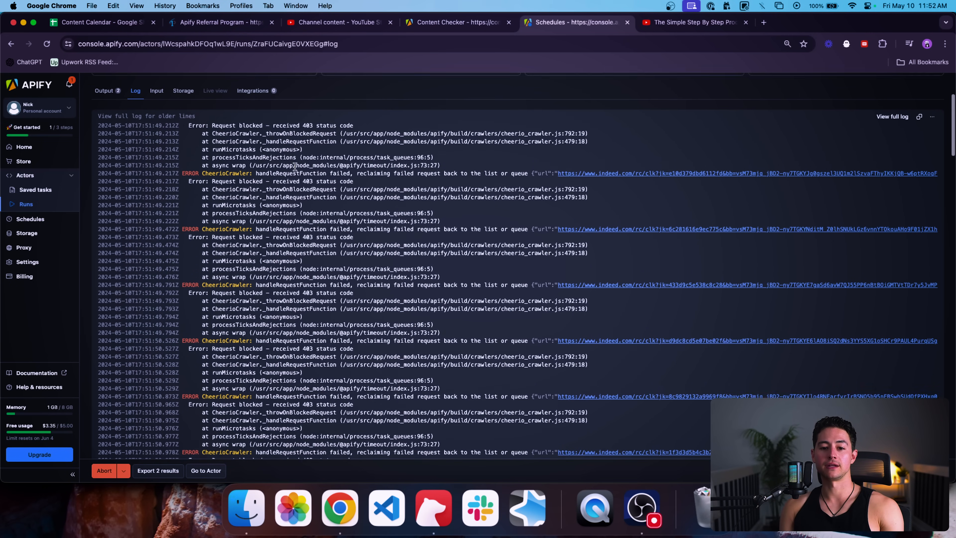
pyautogui.scroll(1, 220, 161)
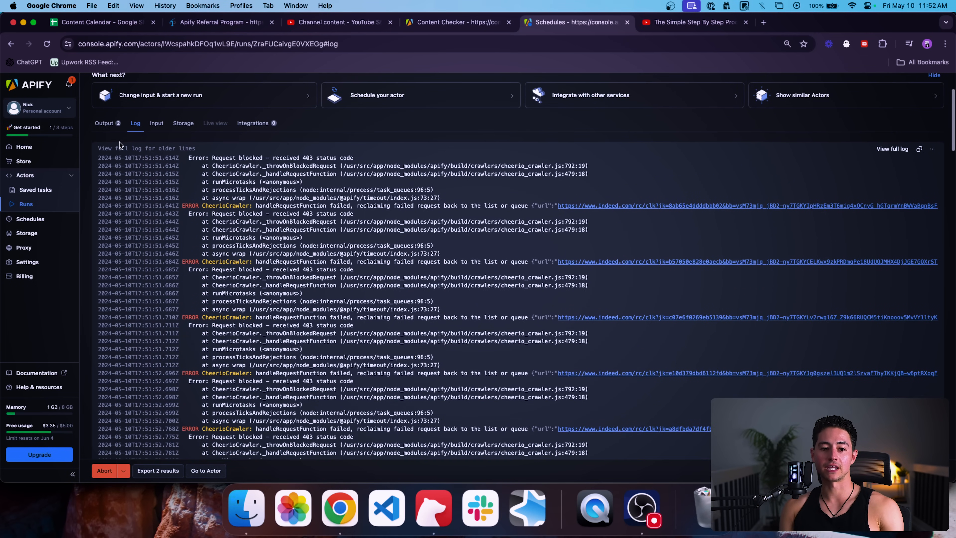
pyautogui.click(107, 124)
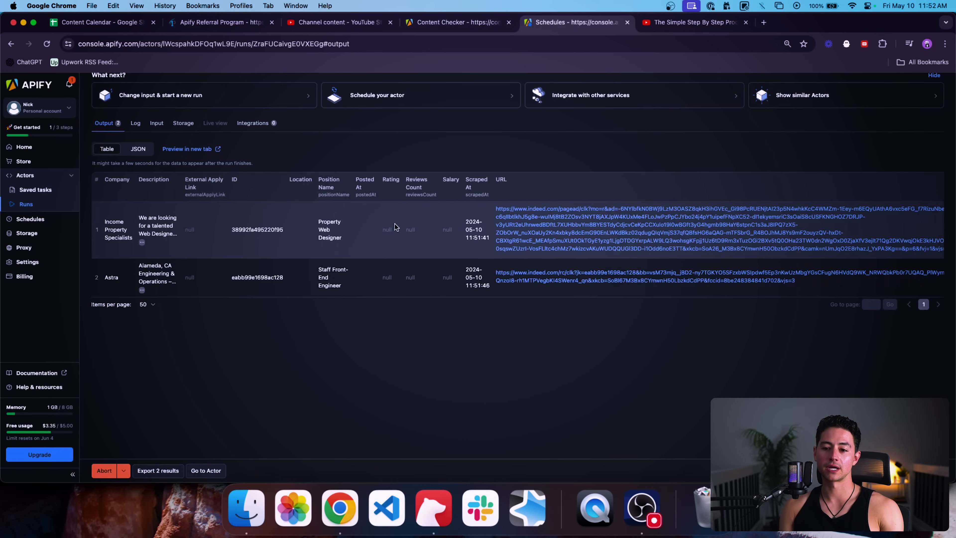
pyautogui.hscroll(2, 395, 228)
pyautogui.hscroll(-2, 395, 227)
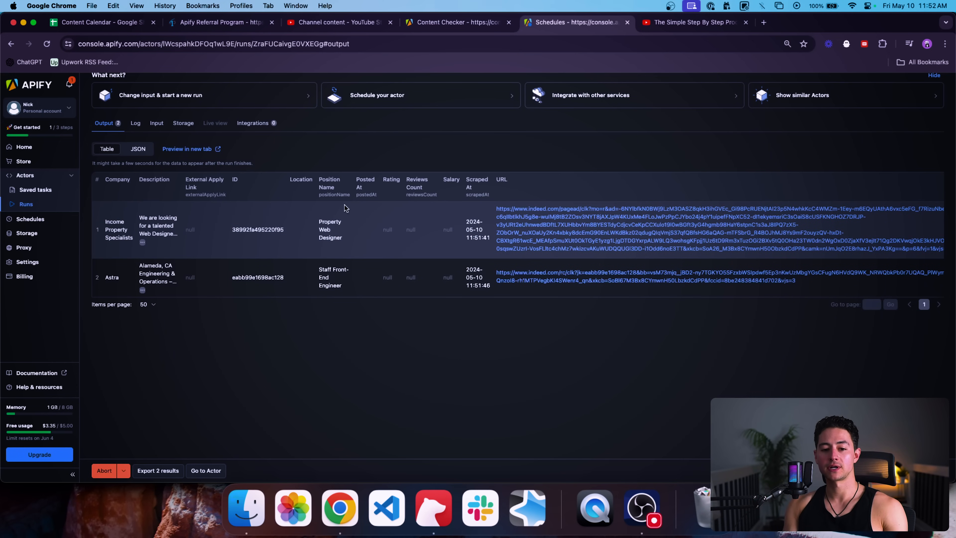
pyautogui.scroll(5, 162, 281)
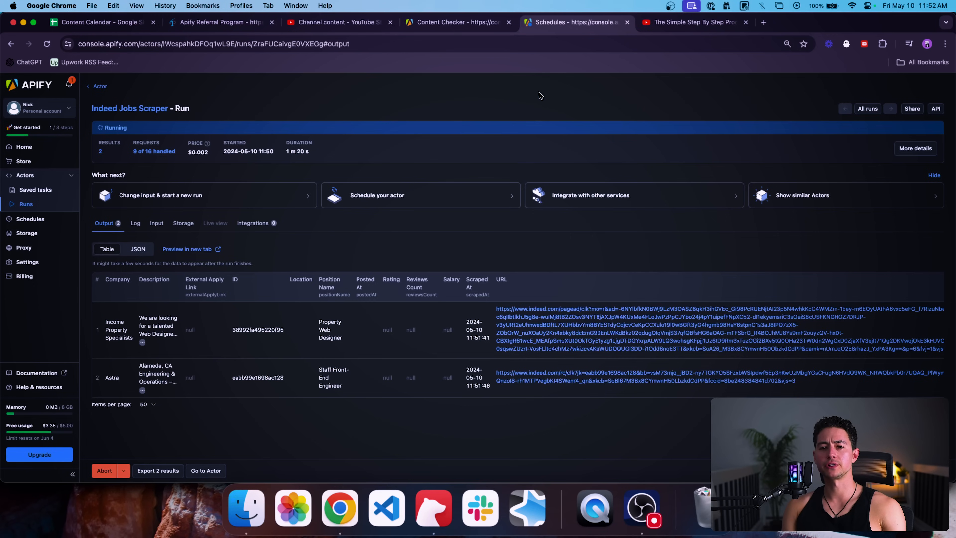
pyautogui.click(33, 177)
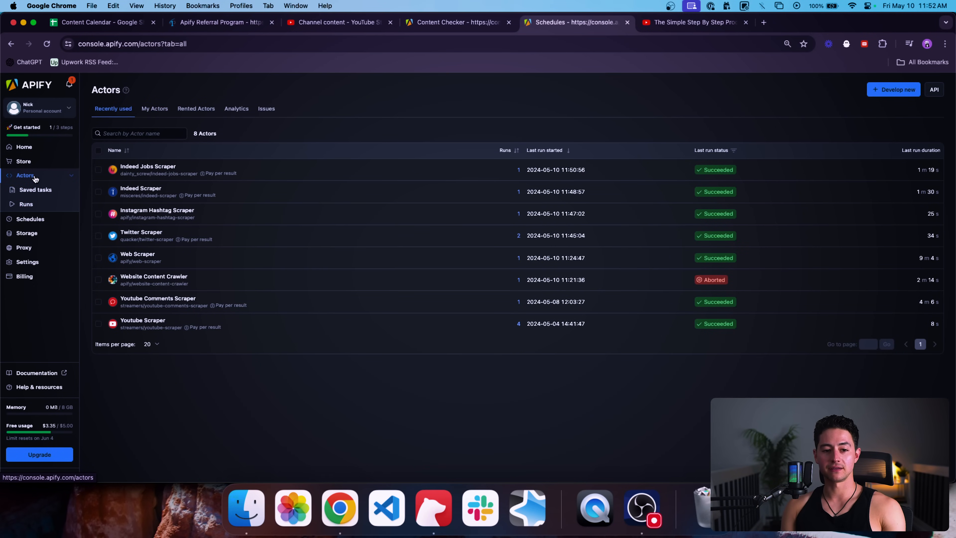
# Step: Choose Develop new from the Actors list and scroll to the JavaScript, TypeScript and Python templates
pyautogui.click(24, 161)
pyautogui.click(37, 177)
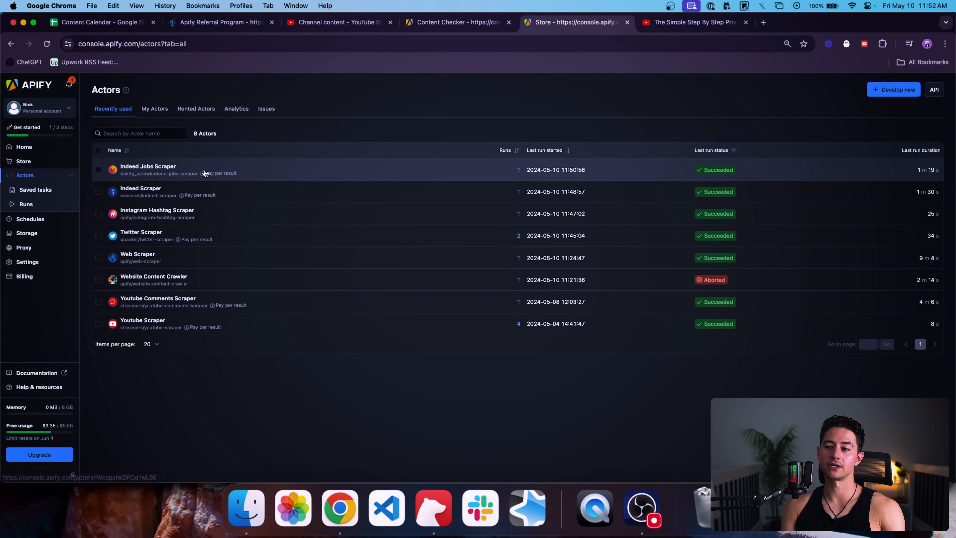
pyautogui.click(879, 90)
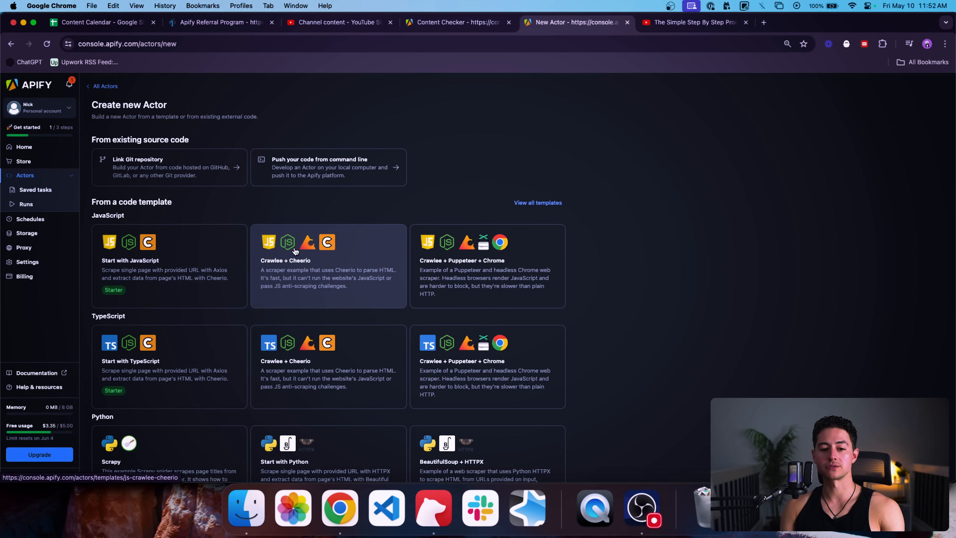
pyautogui.scroll(-2, 613, 184)
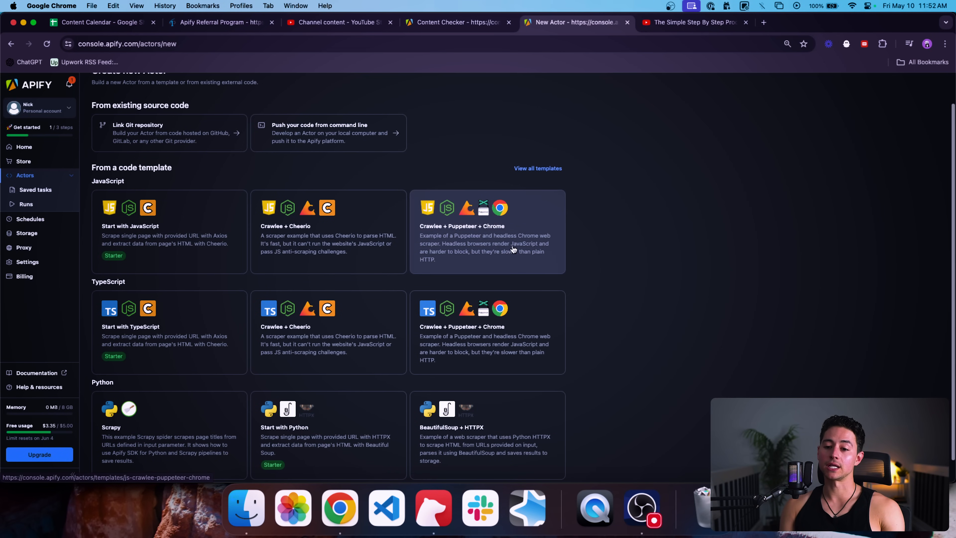
pyautogui.click(522, 226)
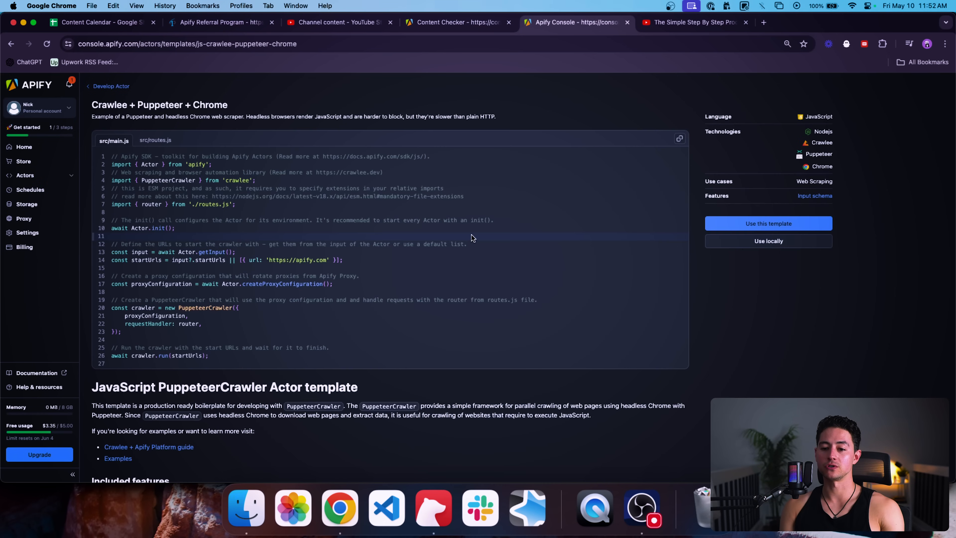
pyautogui.scroll(-1, 249, 247)
pyautogui.scroll(1, 250, 248)
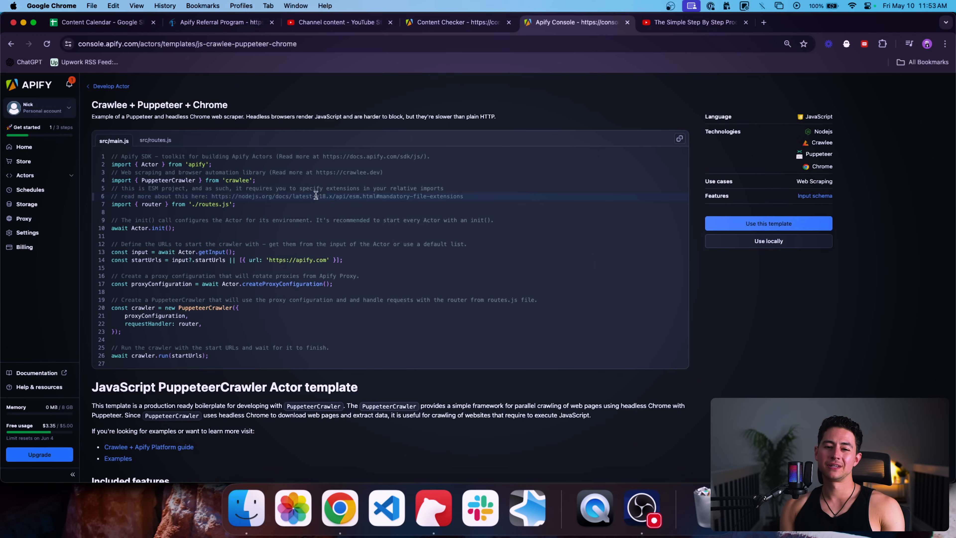
pyautogui.moveTo(104, 108); pyautogui.dragTo(203, 109)
pyautogui.click(108, 87)
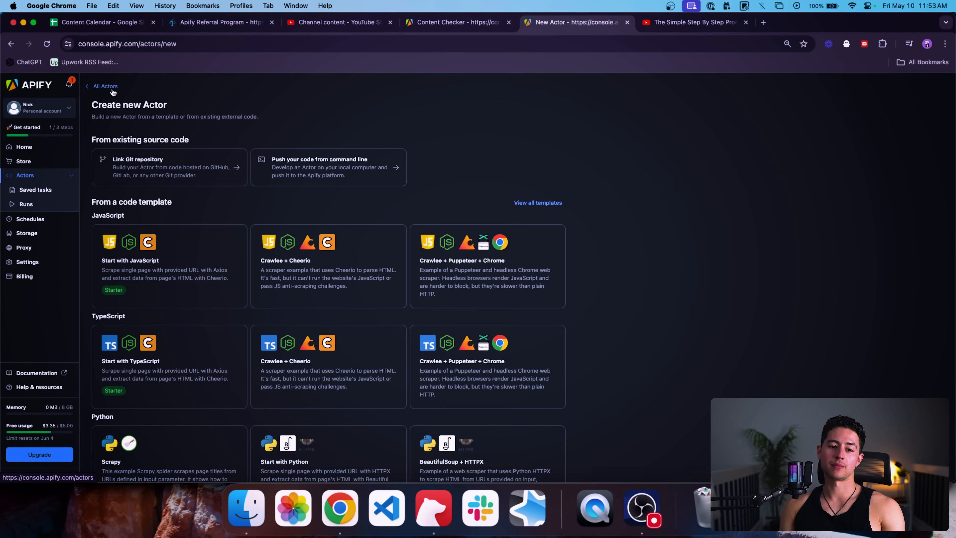
# Step: Move through All Actors, Schedules and Storage to the Proxy usage page showing 439.6 MB datacenter traffic
pyautogui.click(106, 87)
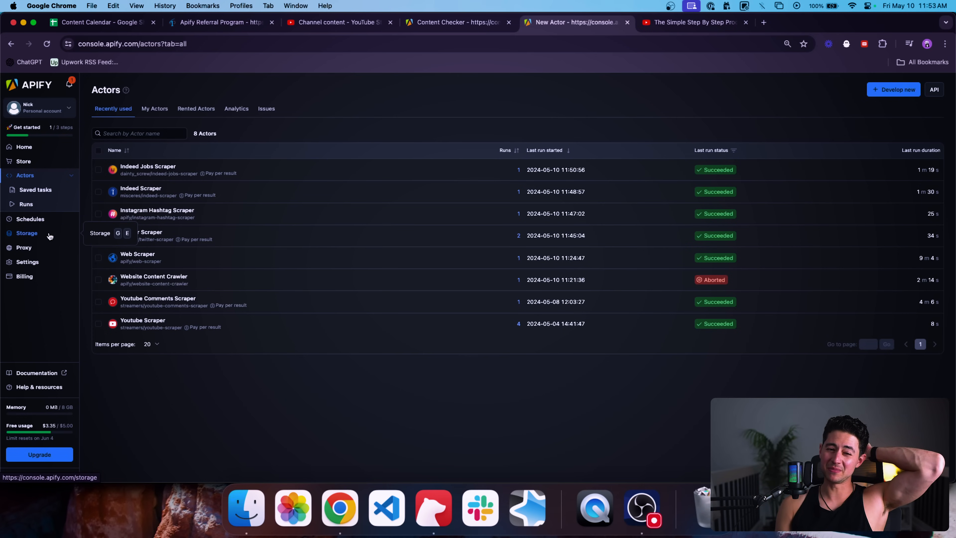
pyautogui.click(41, 219)
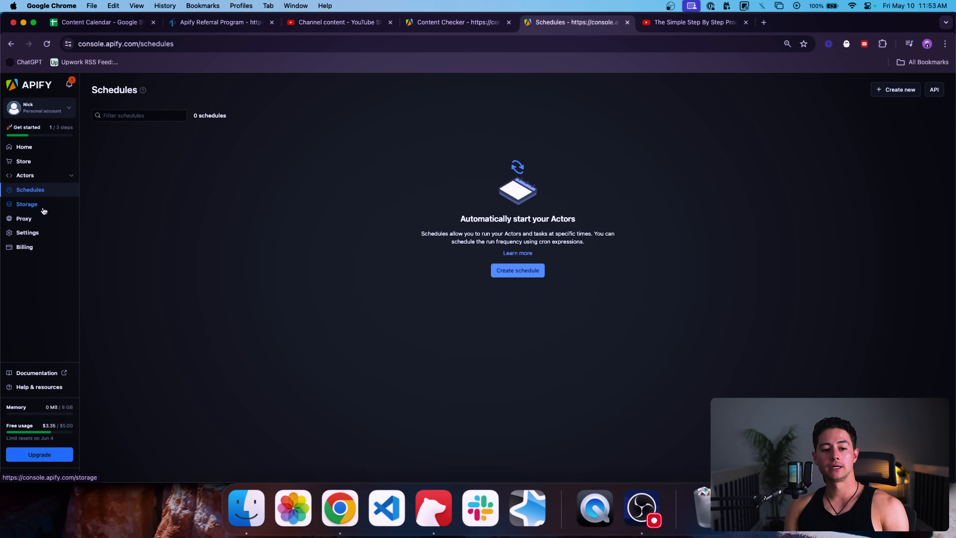
pyautogui.click(31, 203)
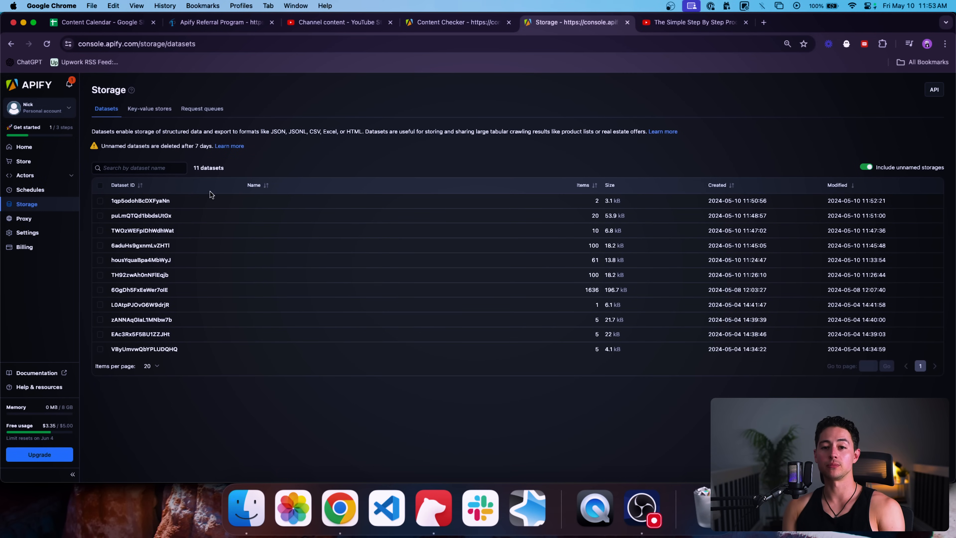
pyautogui.click(20, 220)
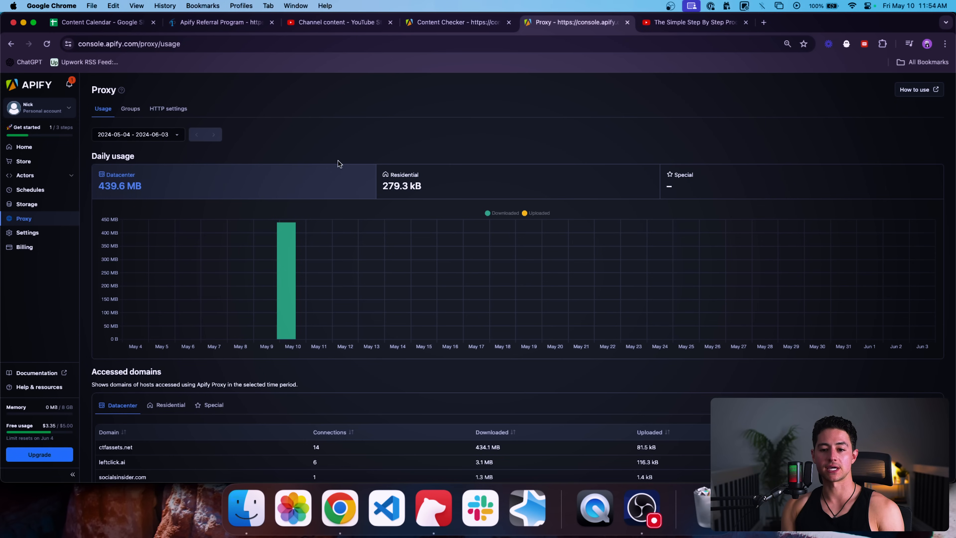
# Step: Scroll through the Proxy usage page, then return to the Apify Store
pyautogui.scroll(-3, 300, 200)
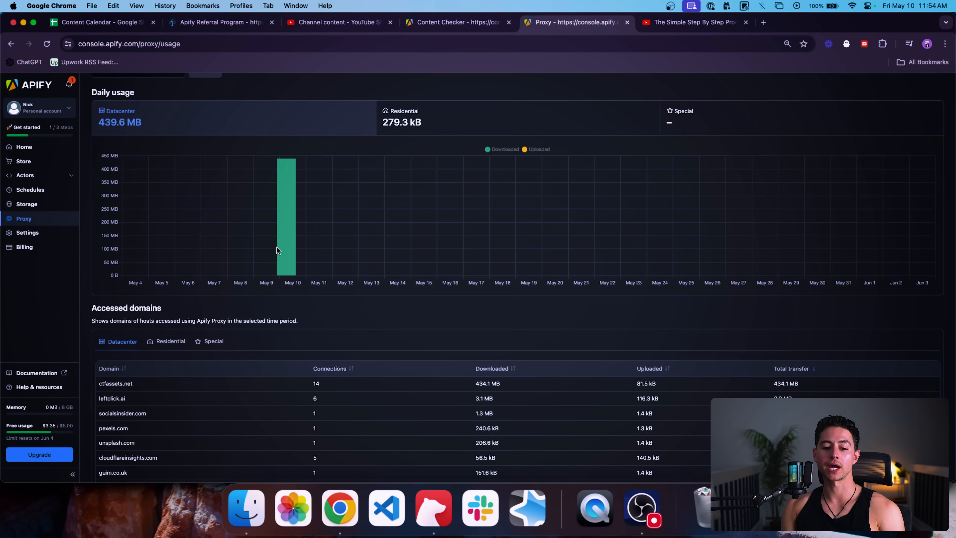
pyautogui.scroll(-3, 292, 242)
pyautogui.scroll(-3, 226, 230)
pyautogui.scroll(8, 199, 212)
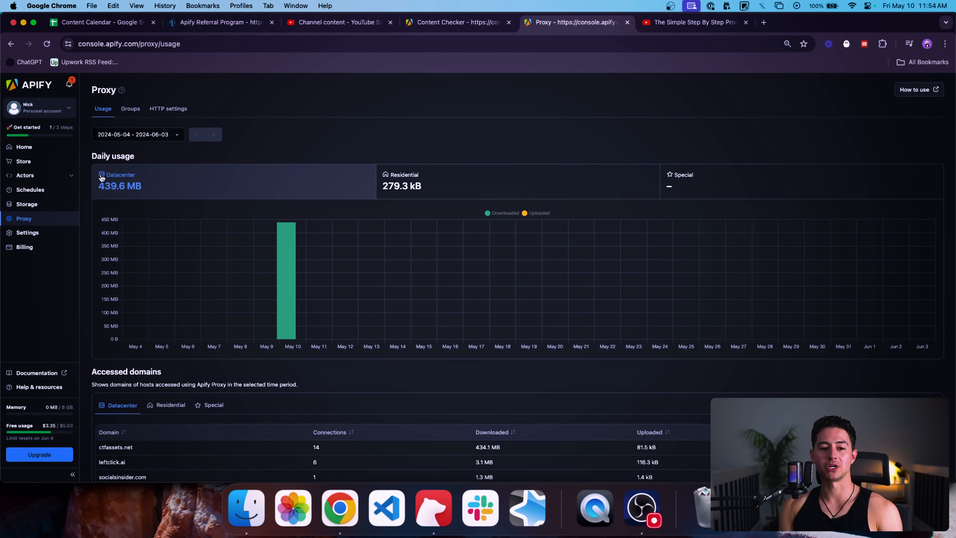
pyautogui.click(37, 163)
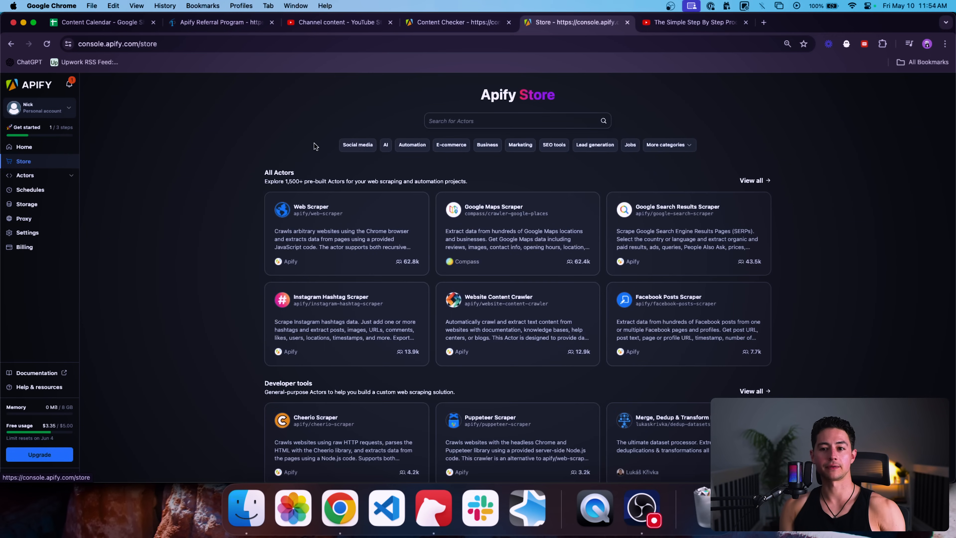
# Step: Load us1.make.com/63237/scenarios?folder=all&tab=all in a new tab placed after the Store tab
pyautogui.press('cmd+t')
pyautogui.write('us1.make.com/63237/scenarios?folder=all&tab=all')
pyautogui.press('Return')
pyautogui.moveTo(822, 22); pyautogui.dragTo(467, 25)
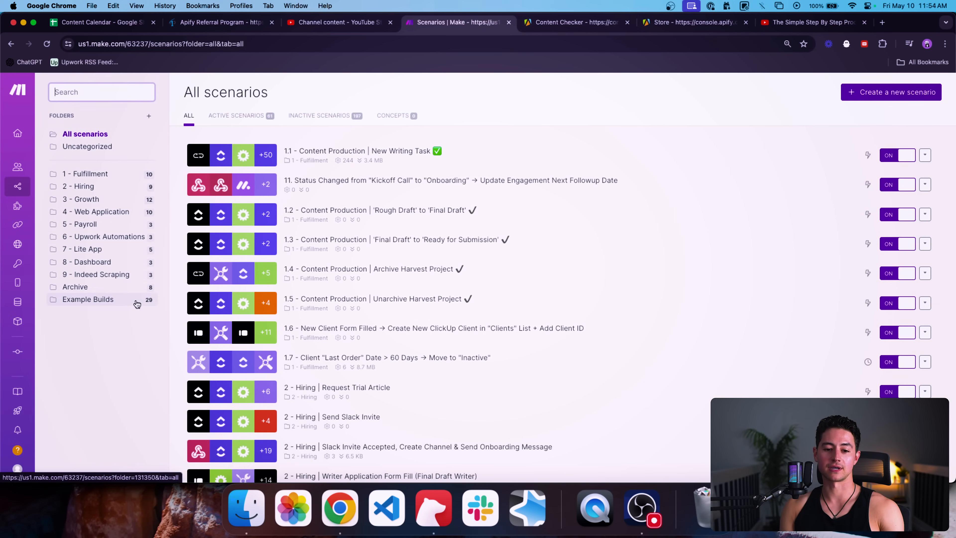
# Step: Create a new Make scenario named '1. Apify Test Bed'
pyautogui.click(138, 300)
pyautogui.click(845, 92)
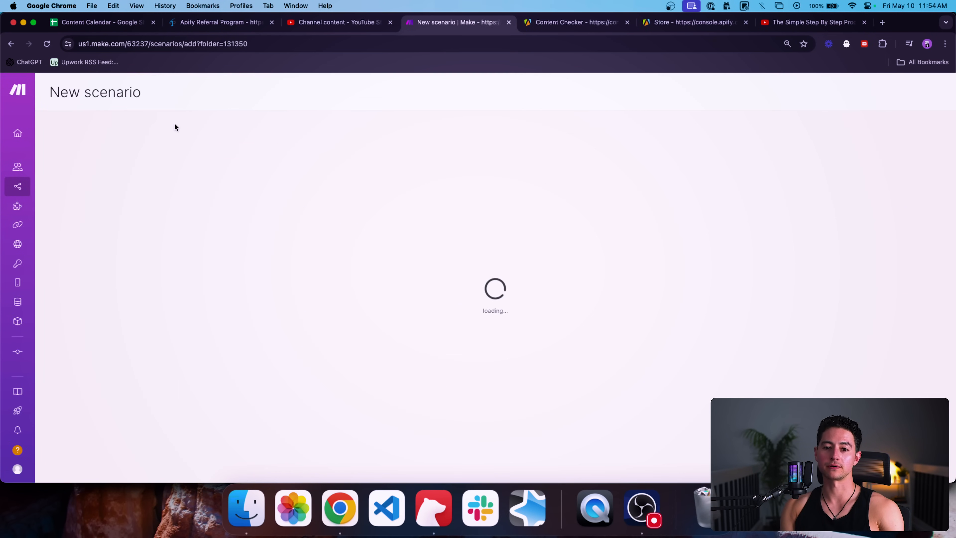
pyautogui.click(102, 94)
pyautogui.write('1.')
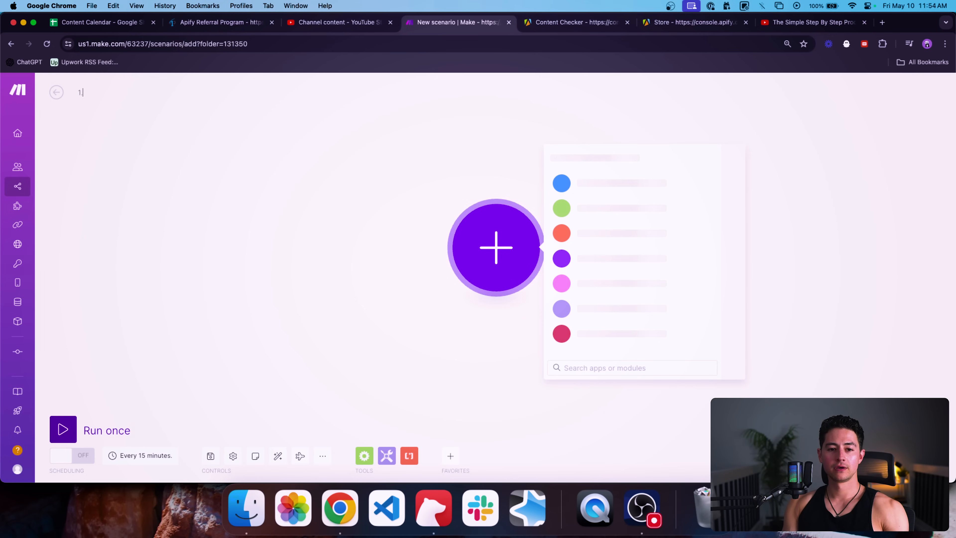
pyautogui.write(' Apify Test Bed')
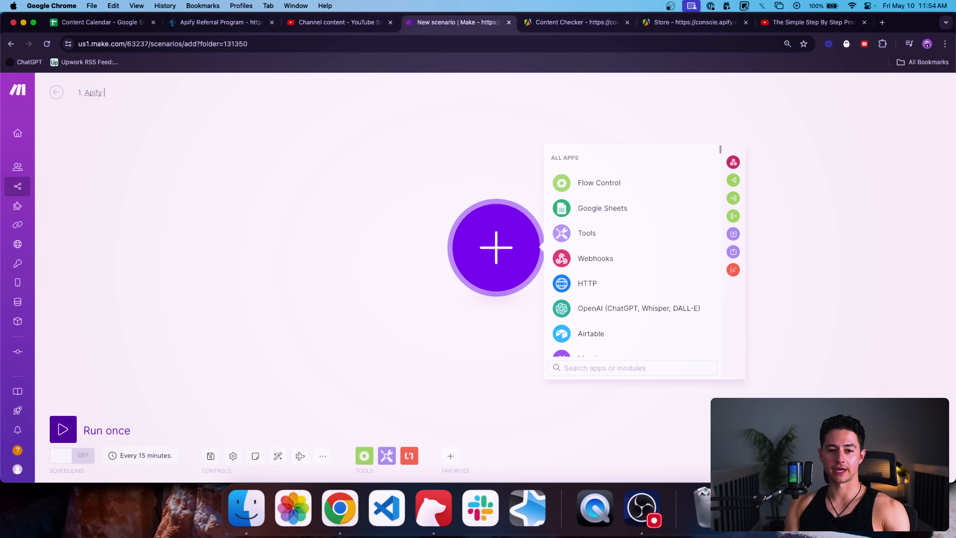
pyautogui.click(355, 156)
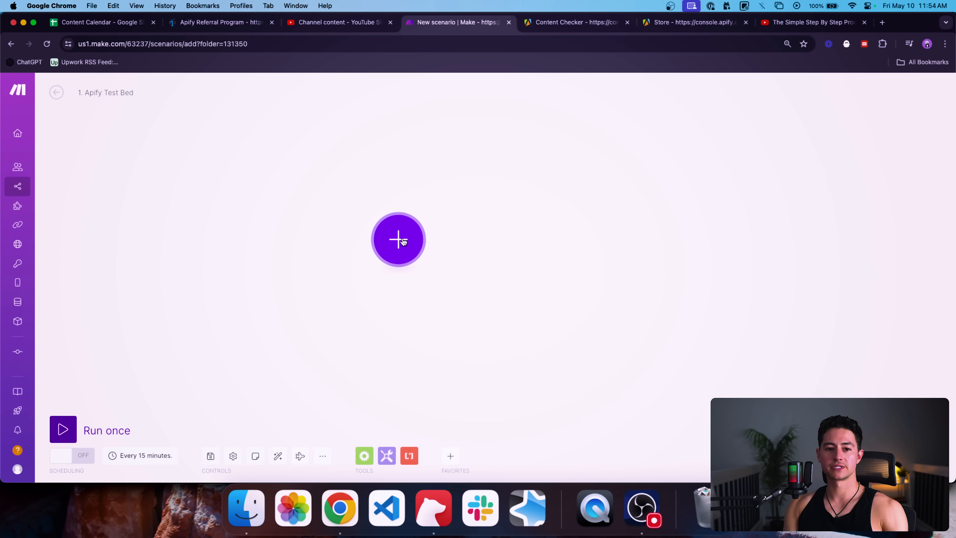
# Step: Search 'apify' for the first module and show all of Apify's modules
pyautogui.click(375, 244)
pyautogui.write('apify')
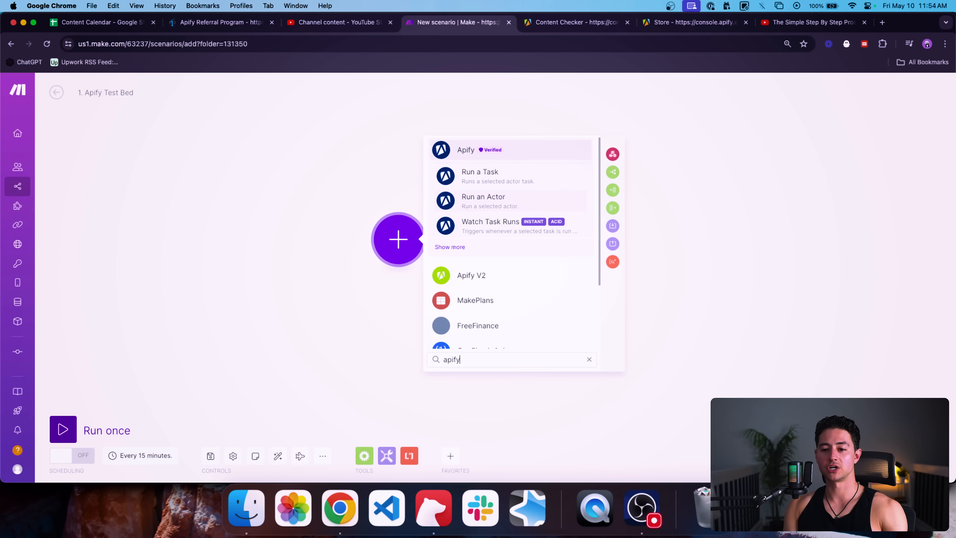
pyautogui.click(457, 252)
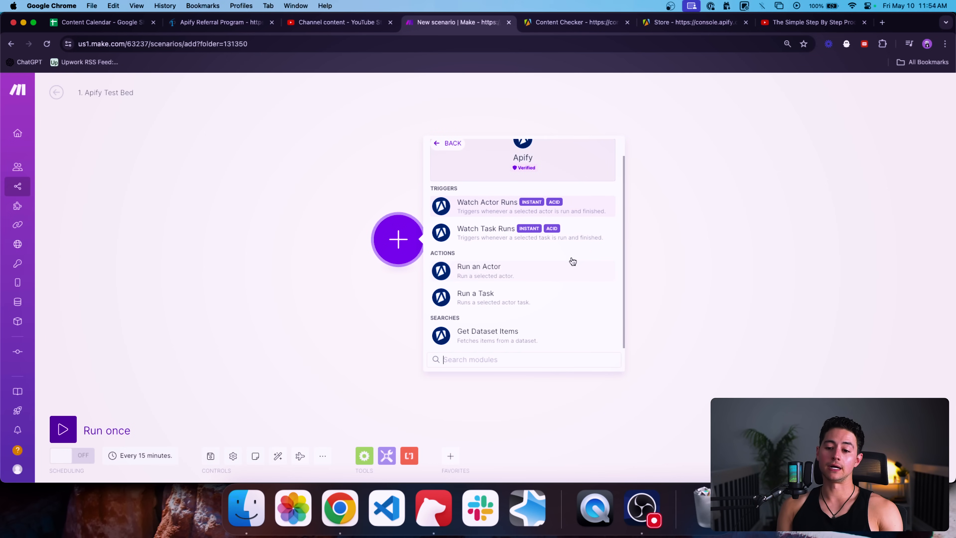
pyautogui.scroll(1, 570, 261)
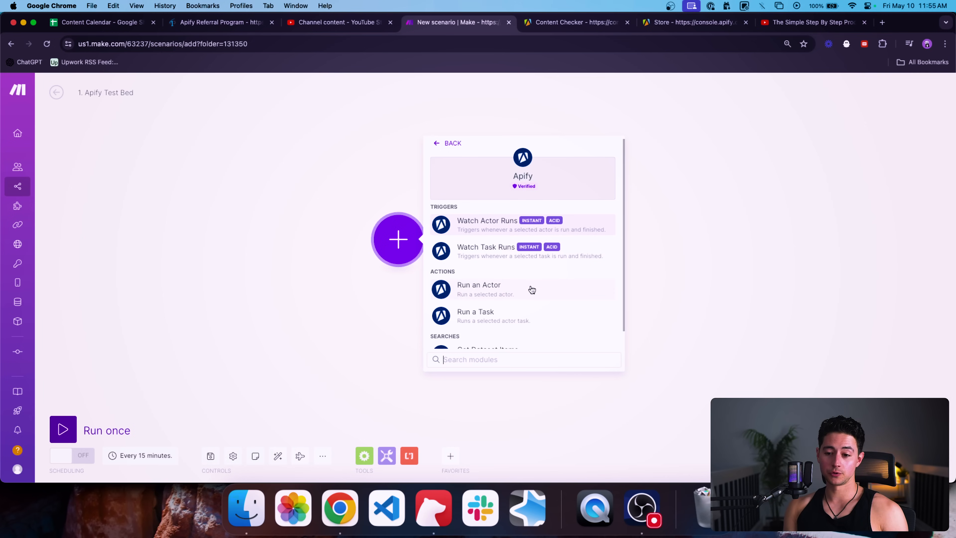
# Step: Add the Apify Run an Actor module to the scenario, briefly checking Apify's Integrations page
pyautogui.click(473, 292)
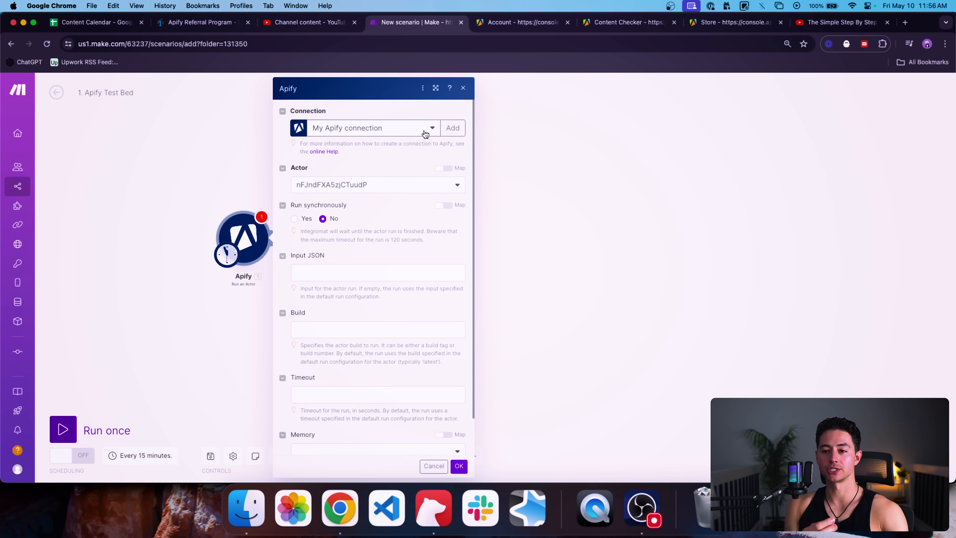
pyautogui.click(500, 23)
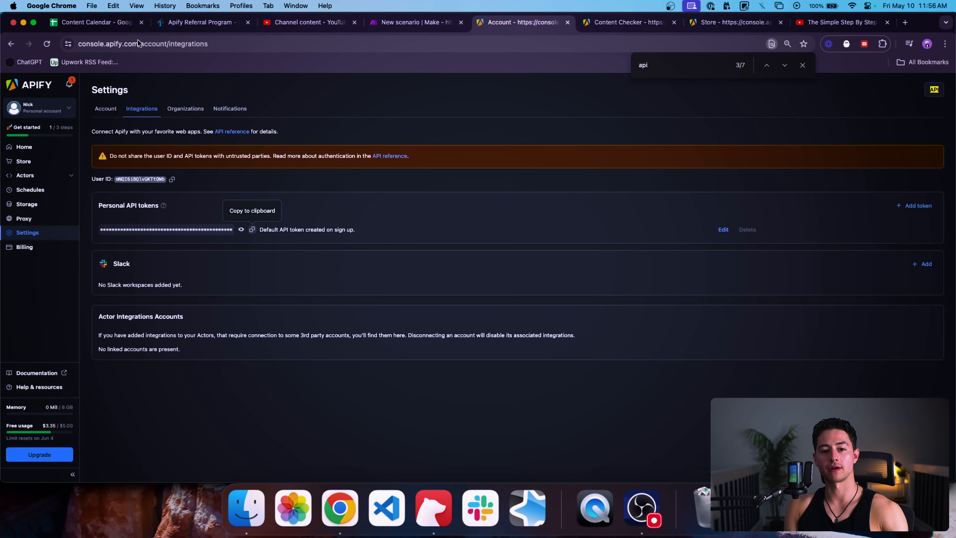
pyautogui.click(215, 49)
pyautogui.click(365, 188)
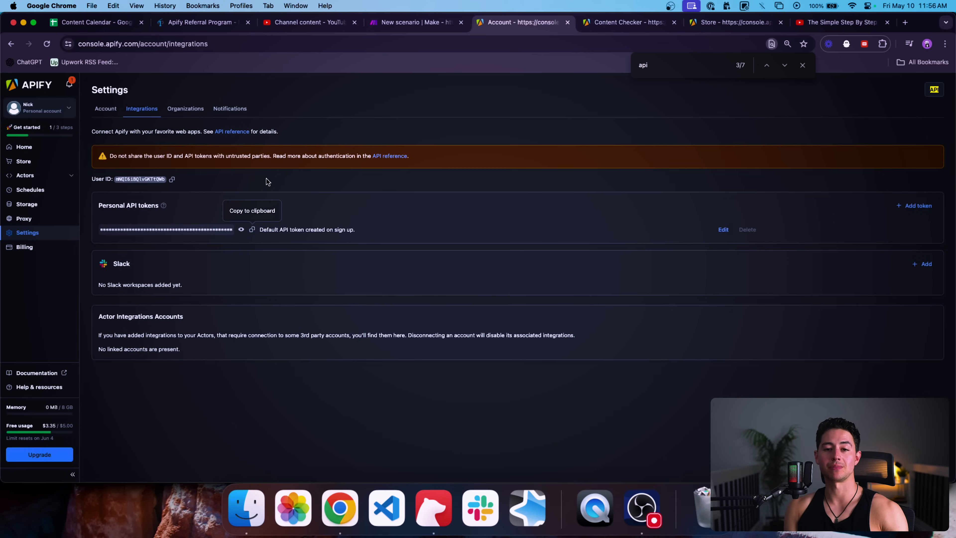
pyautogui.click(428, 30)
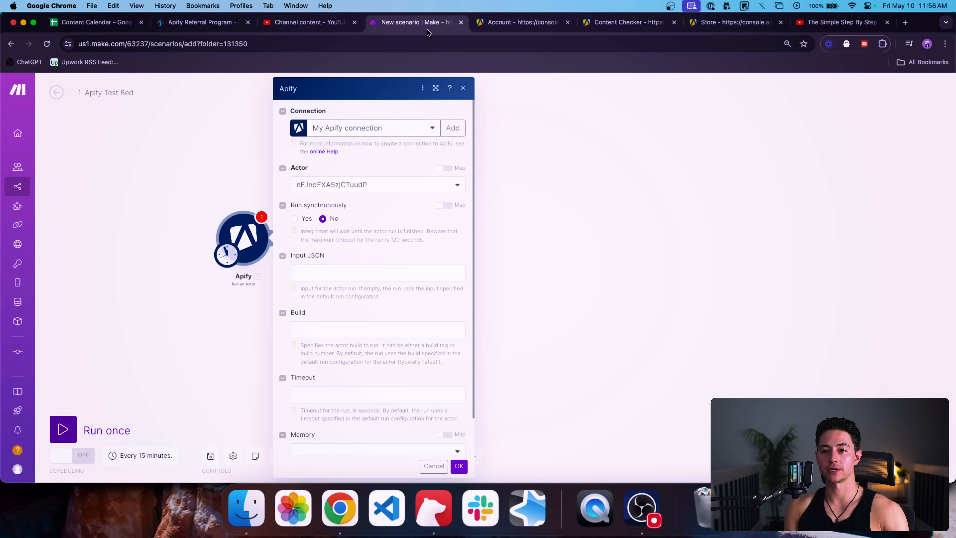
# Step: Set the module's Actor to quacker/twitter-scraper
pyautogui.scroll(-1, 361, 159)
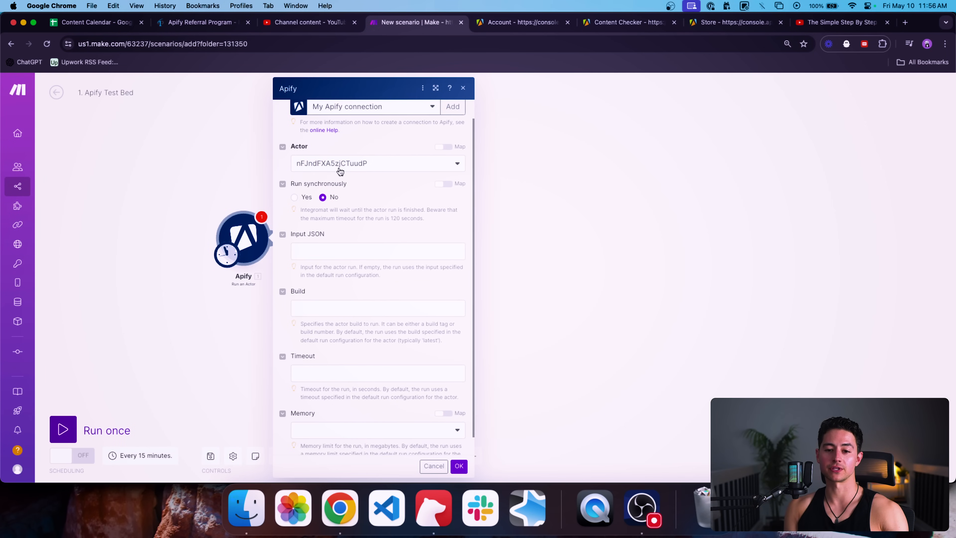
pyautogui.click(458, 165)
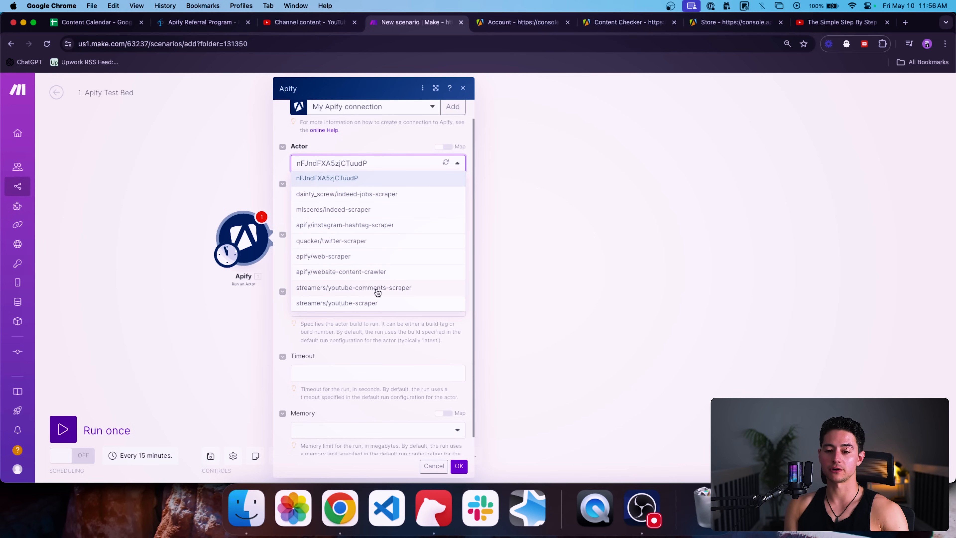
pyautogui.click(342, 241)
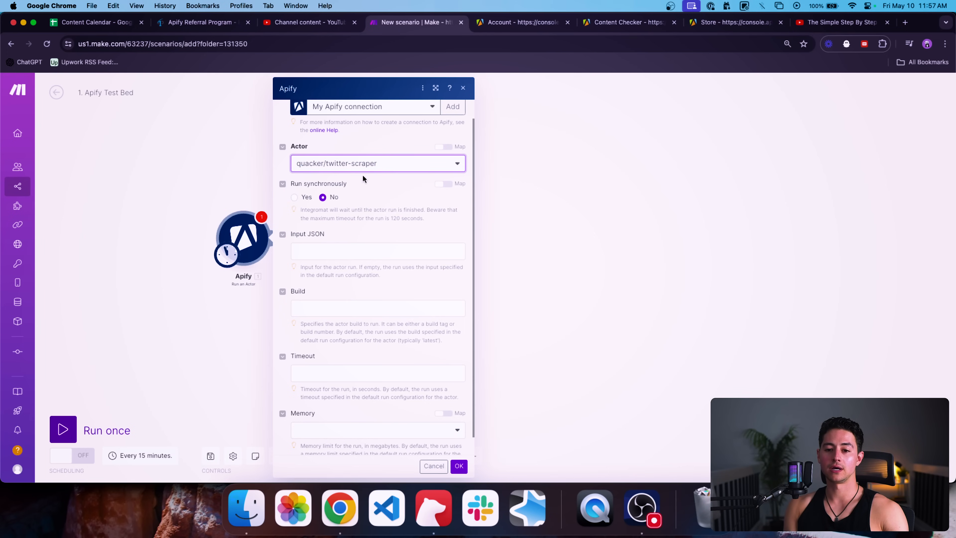
pyautogui.scroll(1, 382, 231)
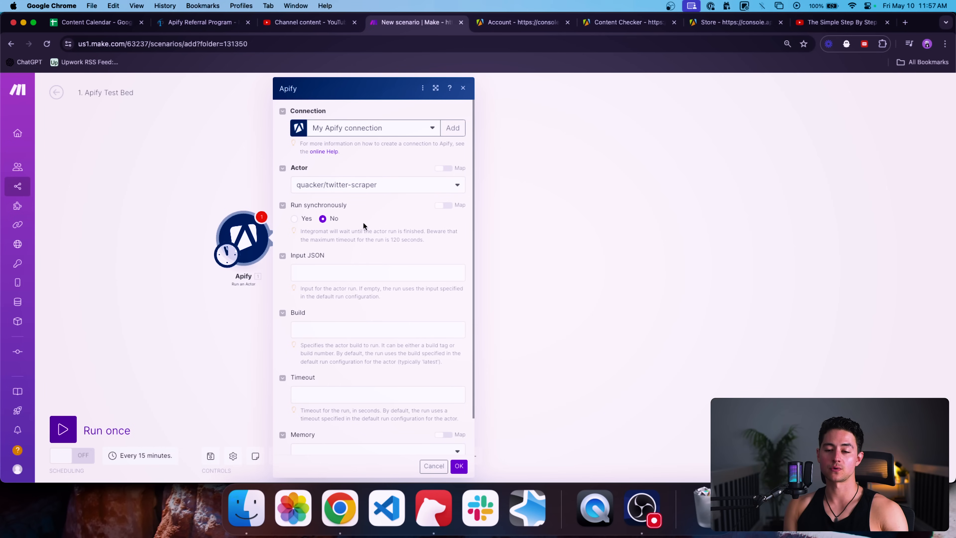
pyautogui.scroll(-2, 406, 237)
pyautogui.scroll(-1, 411, 242)
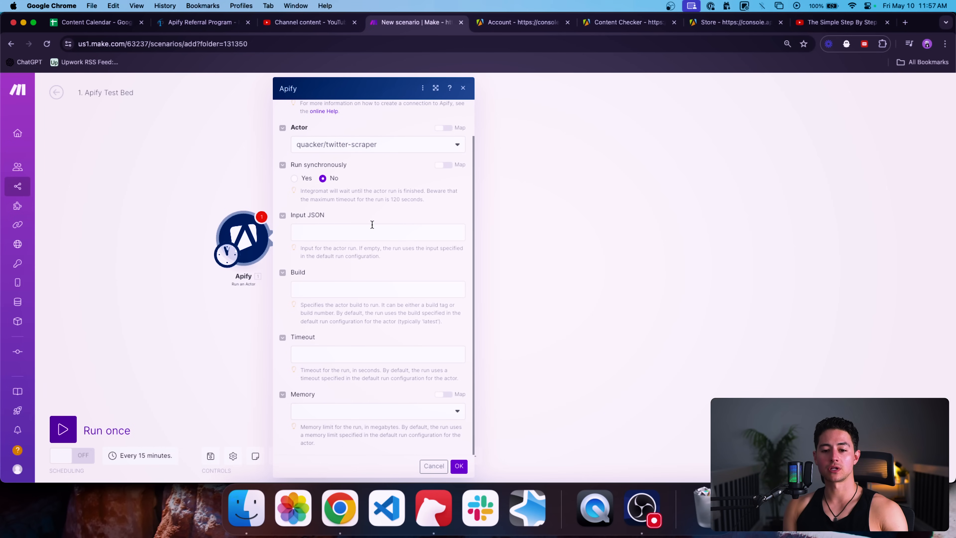
# Step: Review the Input JSON, Build, Timeout and Memory fields, then go to Apify's Integrations settings
pyautogui.click(370, 233)
pyautogui.click(361, 288)
pyautogui.click(358, 351)
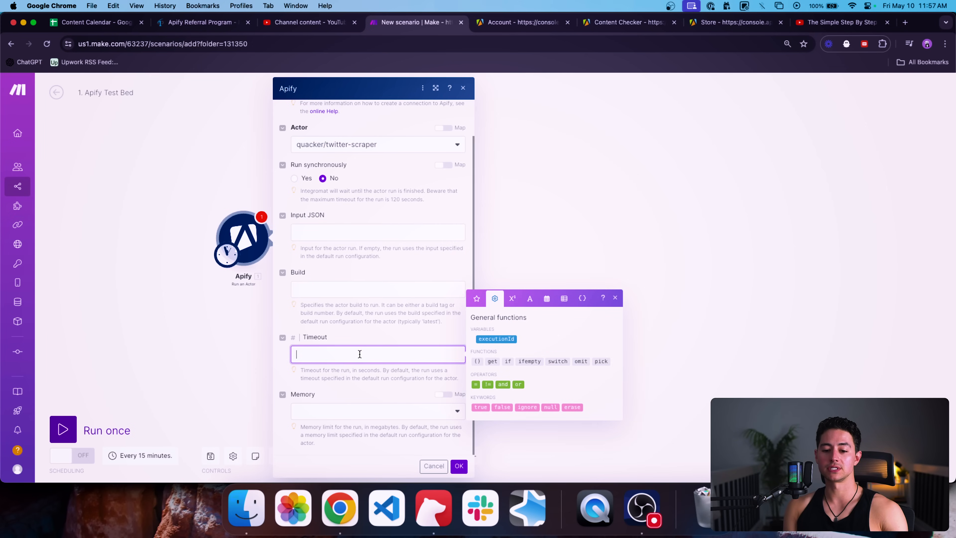
pyautogui.click(357, 412)
pyautogui.click(394, 266)
pyautogui.scroll(3, 367, 243)
pyautogui.click(502, 26)
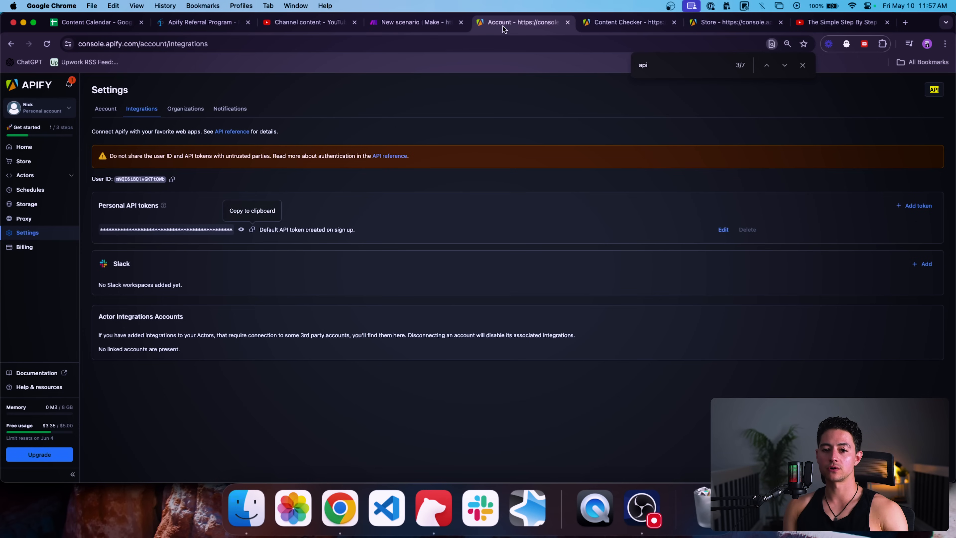
# Step: Open the Twitter Scraper actor in Apify and check its Twitter profile URL input
pyautogui.click(71, 176)
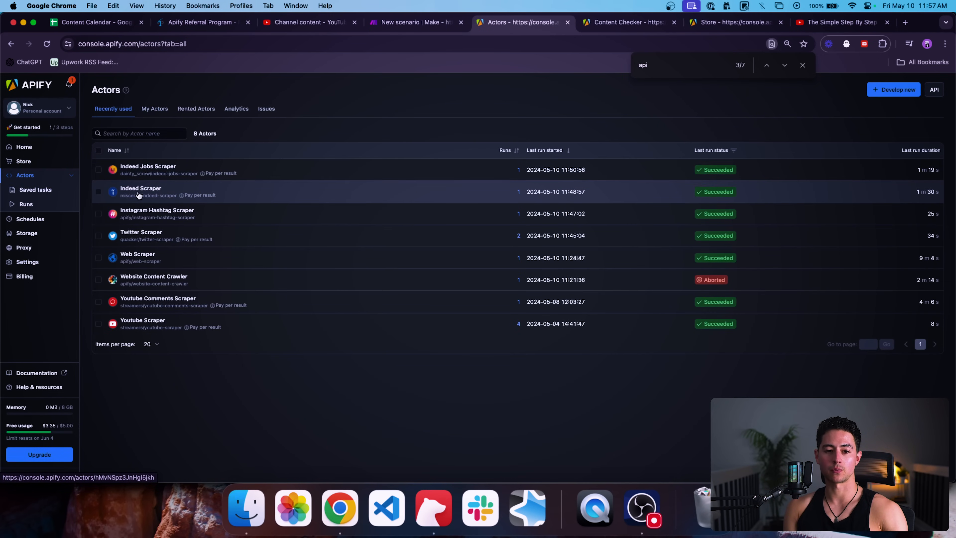
pyautogui.click(140, 231)
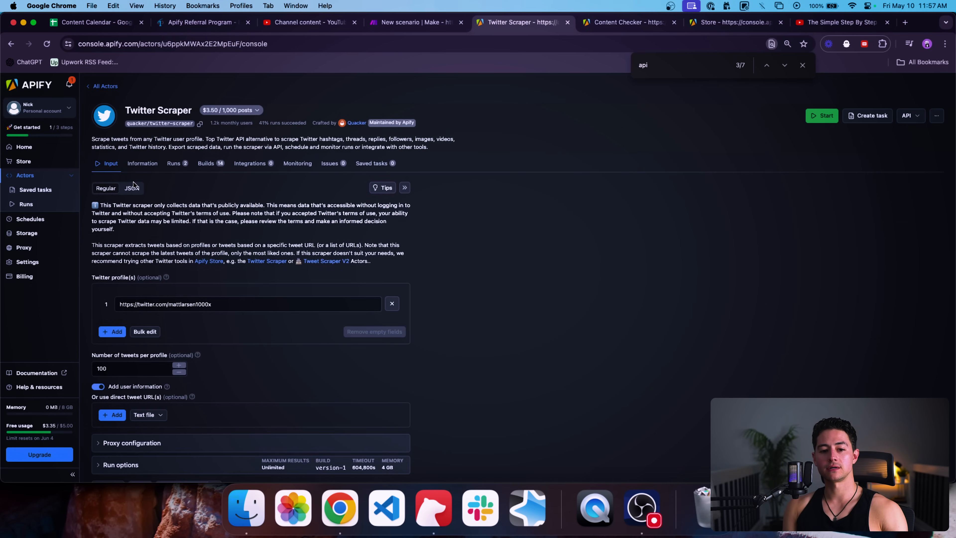
pyautogui.scroll(-1, 211, 244)
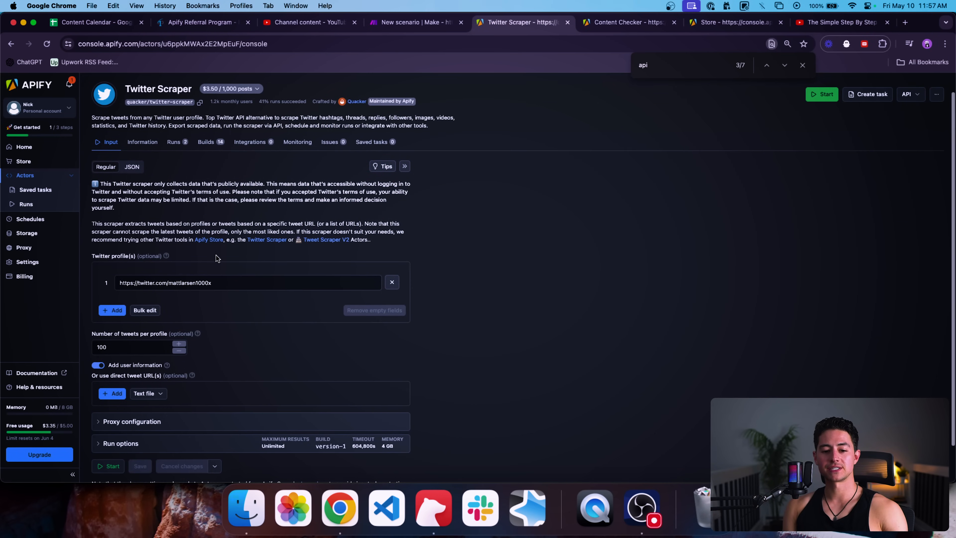
pyautogui.click(236, 278)
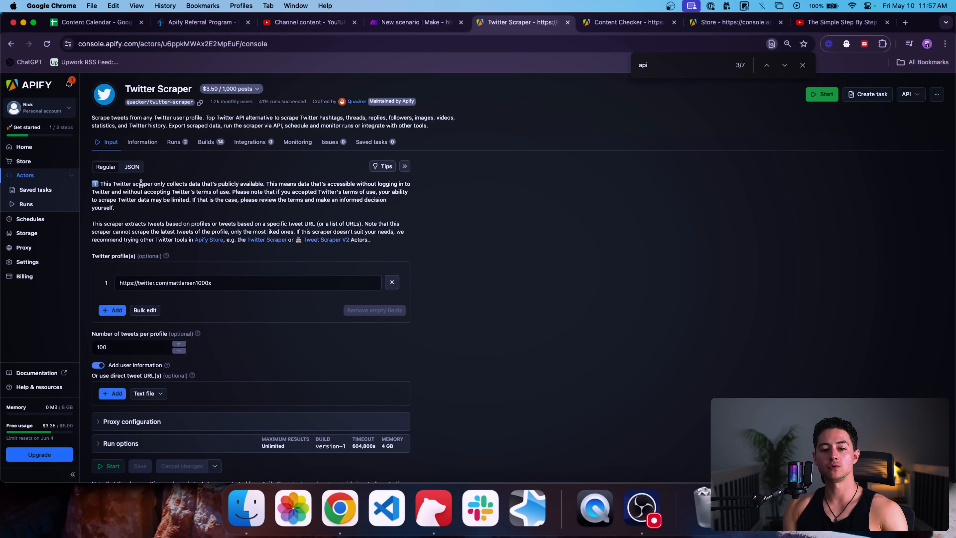
# Step: Copy the actor's input as JSON and return to the Make scenario
pyautogui.click(132, 166)
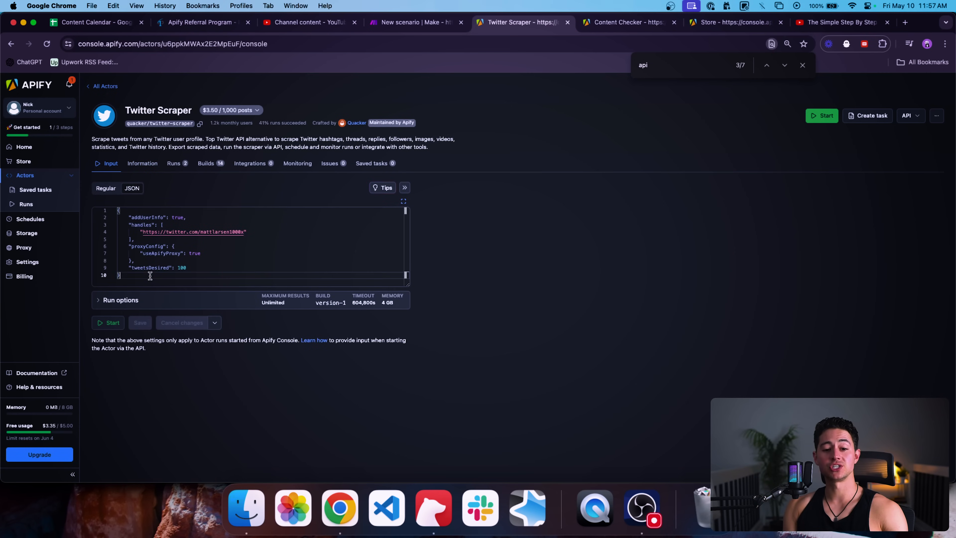
pyautogui.moveTo(151, 276); pyautogui.dragTo(104, 208)
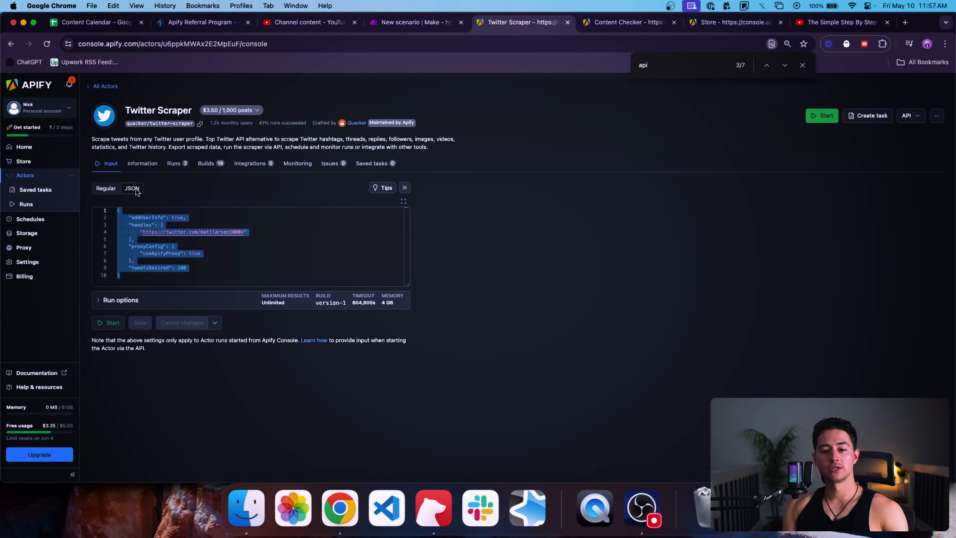
pyautogui.press('super+c')
pyautogui.click(411, 22)
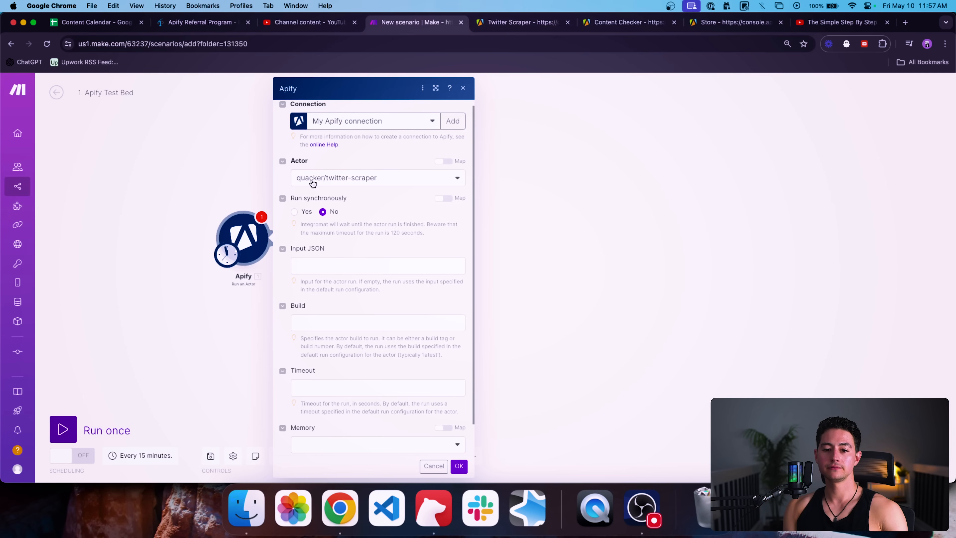
# Step: Paste the copied actor JSON into Input JSON and move the Apify module to the canvas centre
pyautogui.click(337, 265)
pyautogui.press('super+v')
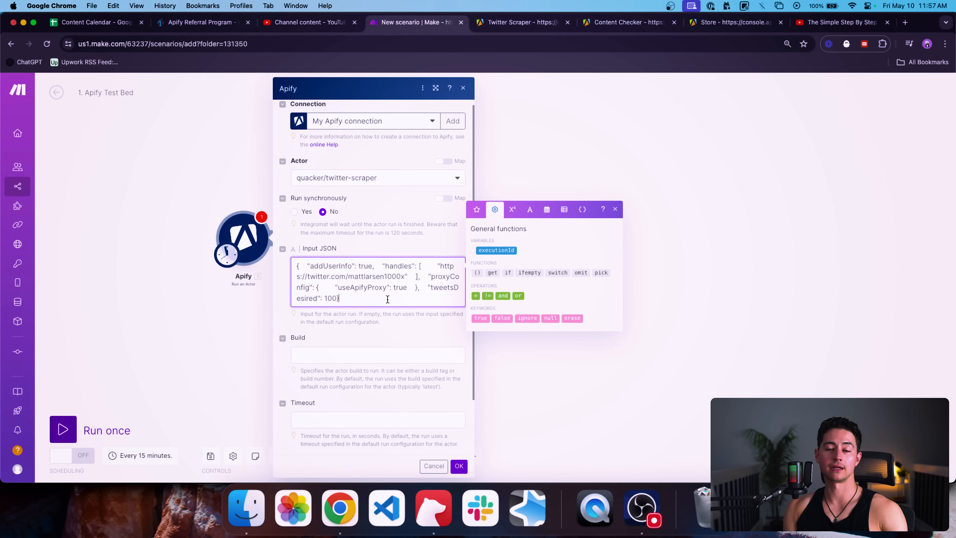
pyautogui.moveTo(387, 299); pyautogui.dragTo(273, 265)
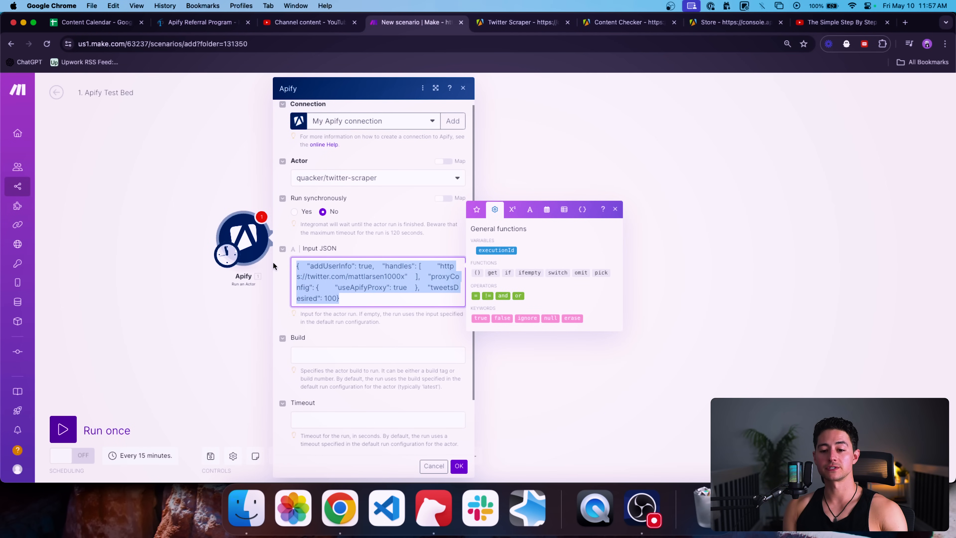
pyautogui.click(179, 209)
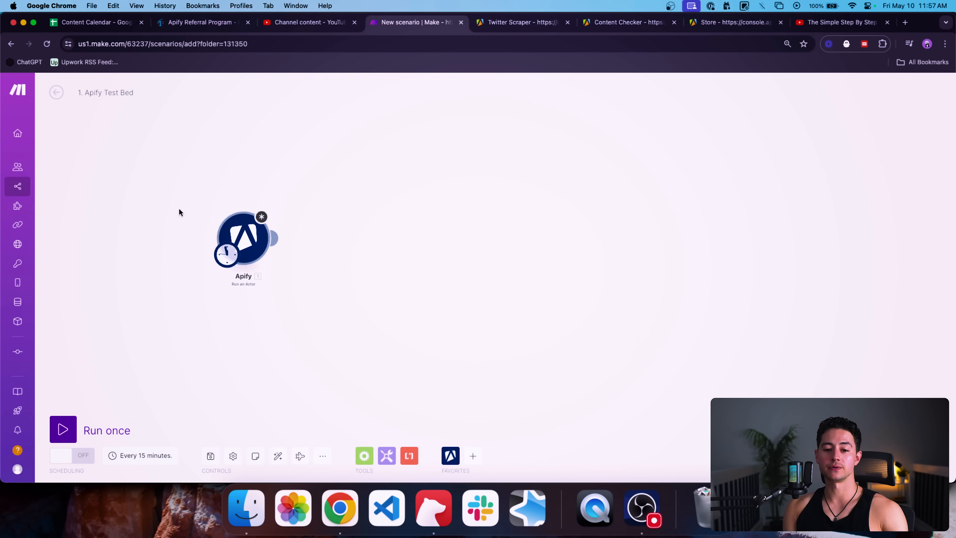
pyautogui.moveTo(179, 210); pyautogui.dragTo(314, 220)
# Step: Add a Google Sheets Search Rows module placed left of the Apify module
pyautogui.click(473, 455)
pyautogui.write('sheets')
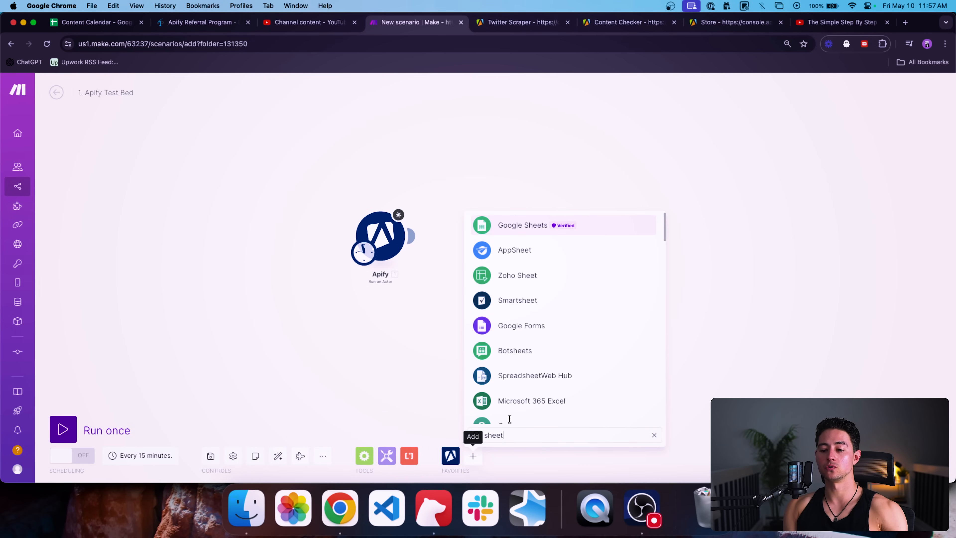
pyautogui.click(502, 221)
pyautogui.write('sea')
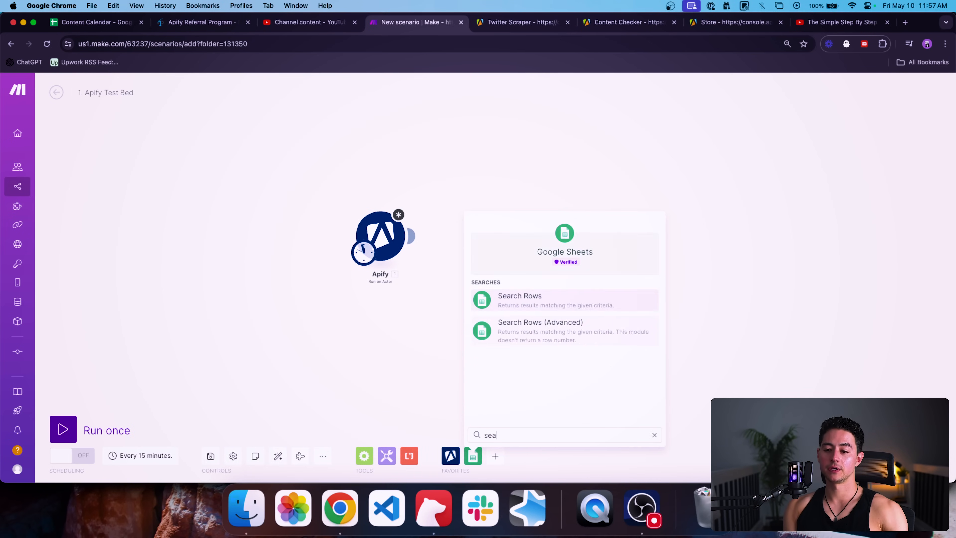
pyautogui.write('rch')
pyautogui.click(538, 303)
pyautogui.moveTo(547, 315); pyautogui.dragTo(285, 249)
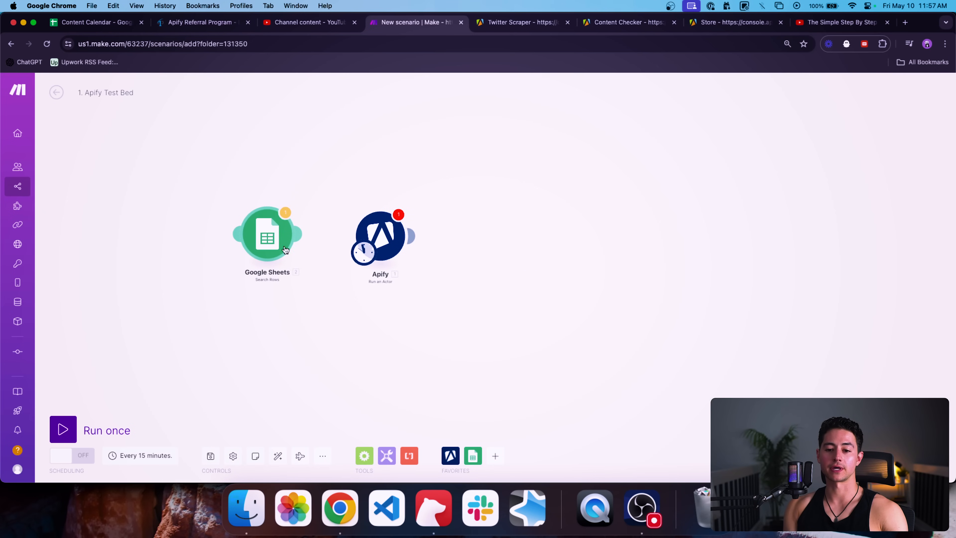
# Step: Unlink and delete the Google Sheets module, making Apify the trigger again
pyautogui.click(372, 237)
pyautogui.moveTo(537, 283); pyautogui.dragTo(580, 271)
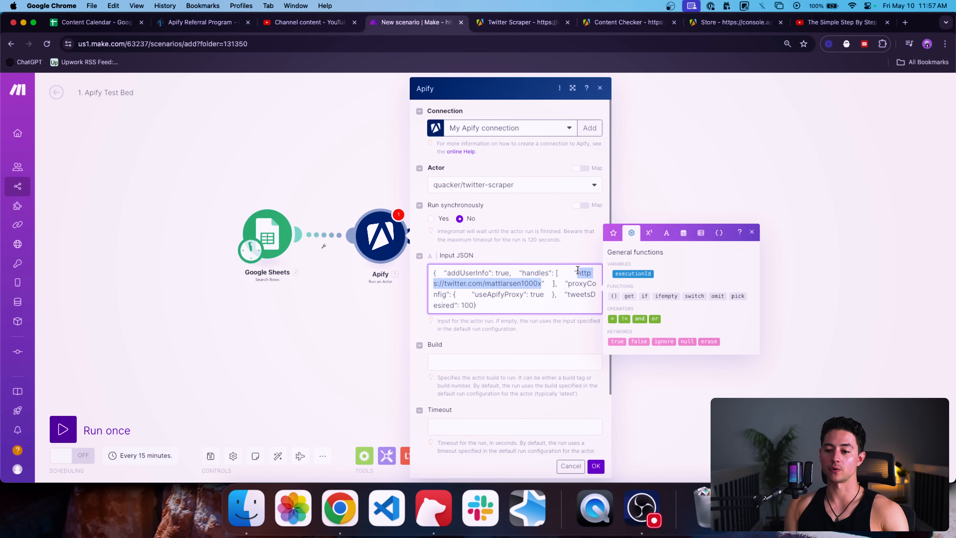
pyautogui.click(611, 237)
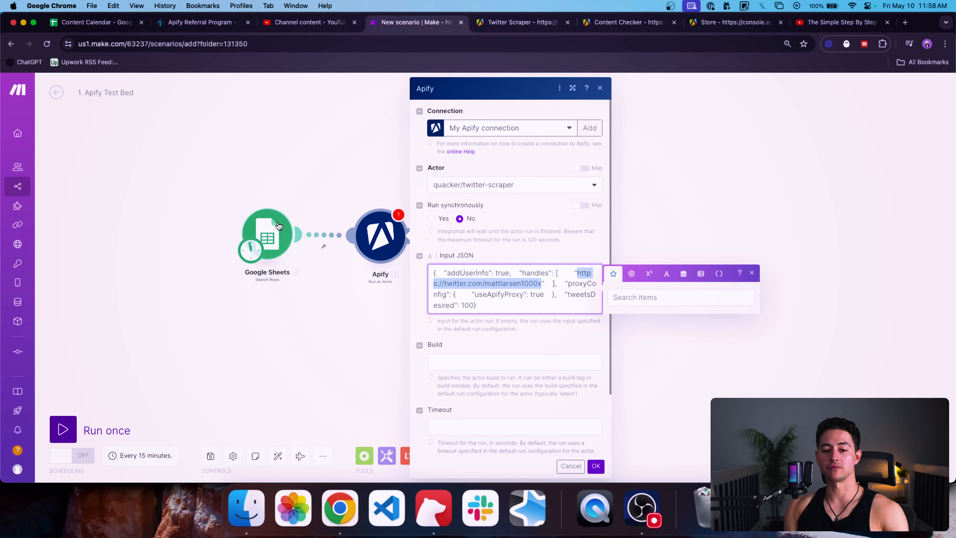
pyautogui.click(302, 191)
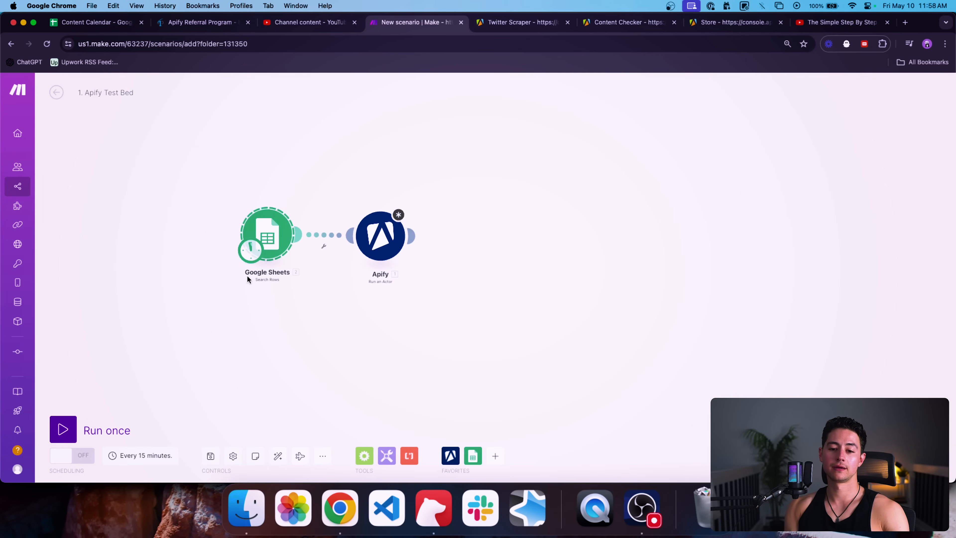
pyautogui.click(331, 230)
pyautogui.click(342, 251)
pyautogui.click(265, 231)
pyautogui.click(241, 196)
pyautogui.click(235, 246)
pyautogui.press('Delete')
pyautogui.moveTo(369, 230); pyautogui.dragTo(245, 230)
# Step: Paste the one-line Input JSON into the editor on jsonformatter.org
pyautogui.click(245, 229)
pyautogui.tripleClick(382, 300)
pyautogui.press('super+t')
pyautogui.write('jsonformatter.org')
pyautogui.press('Return')
pyautogui.click(298, 240)
pyautogui.press('super+a')
pyautogui.press('BackSpace')
pyautogui.press('super+v')
# Step: Beautify the JSON and paste the formatted version back into Input JSON
pyautogui.click(490, 196)
pyautogui.click(619, 199)
pyautogui.press('super+a')
pyautogui.press('super+c')
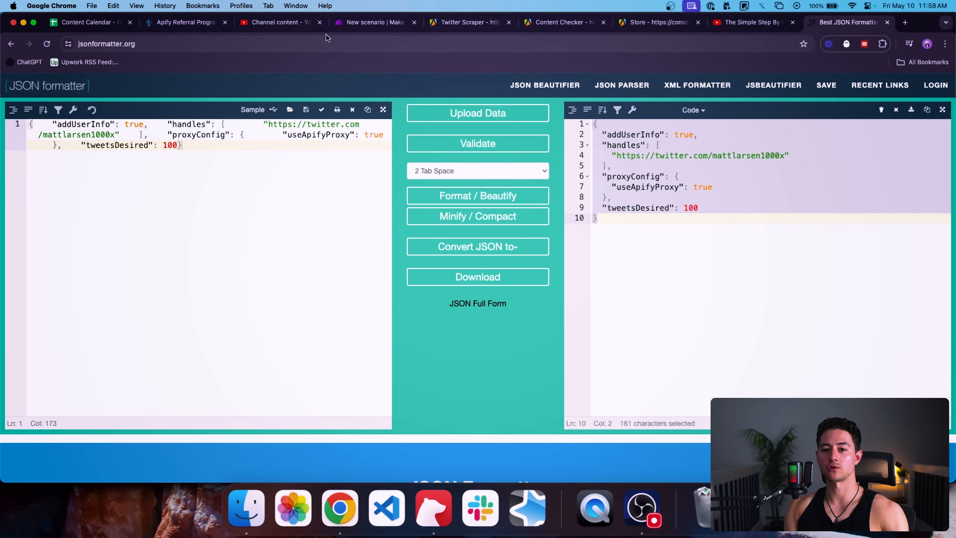
pyautogui.click(338, 27)
pyautogui.press('super+v')
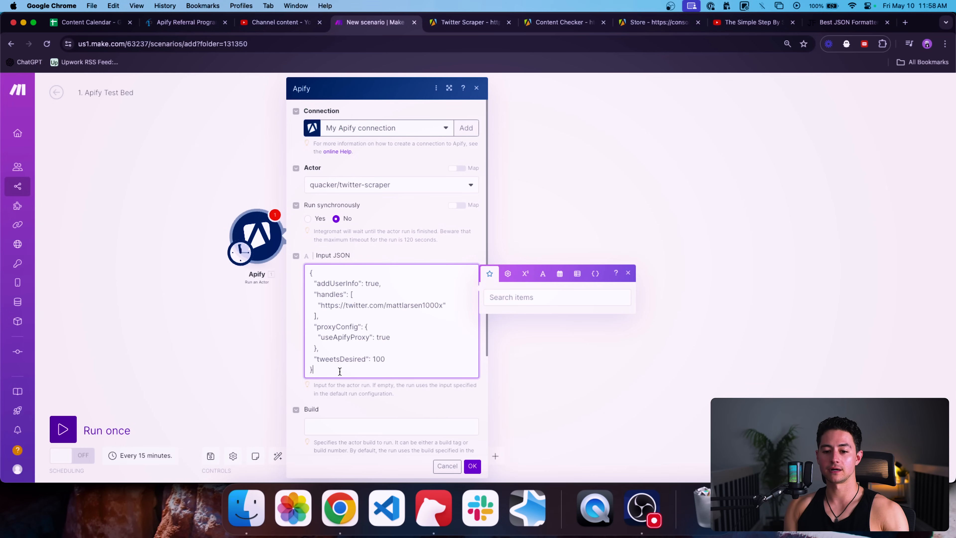
# Step: Replace the handle in the twitter.com profile URL with the new Twitter handle
pyautogui.scroll(-2, 372, 362)
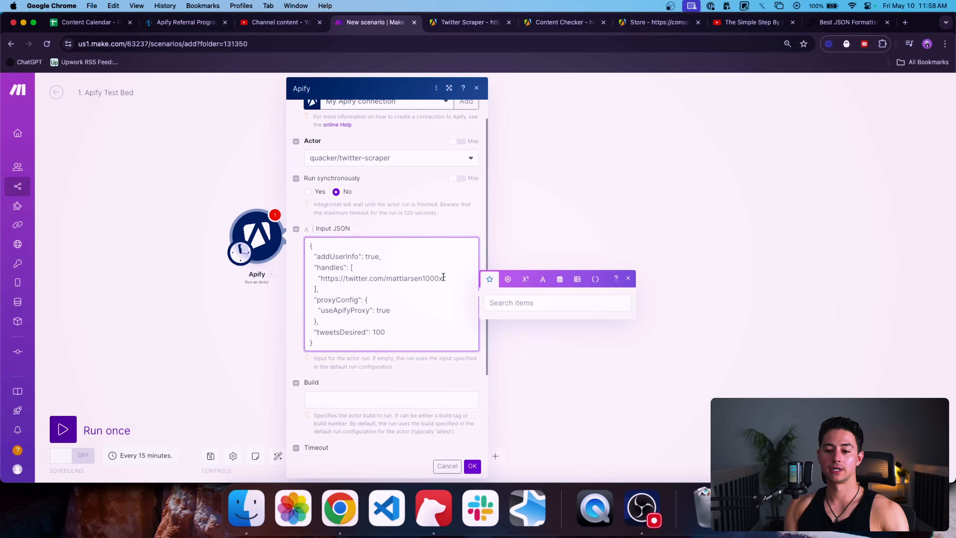
pyautogui.doubleClick(443, 278)
pyautogui.press('BackSpace')
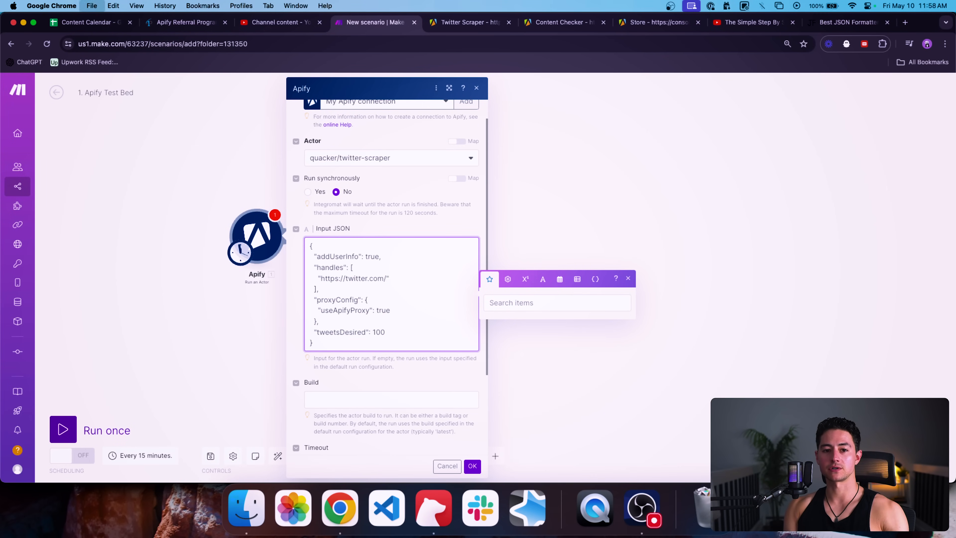
pyautogui.press('super+t')
pyautogui.press('super+a')
pyautogui.press('super+w')
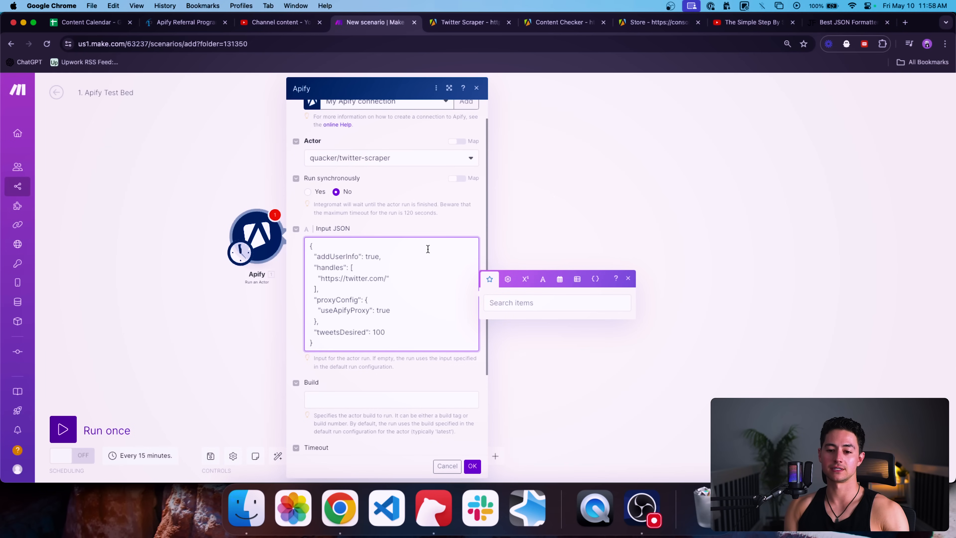
pyautogui.press('super+v')
pyautogui.moveTo(319, 278); pyautogui.dragTo(387, 279)
pyautogui.press('BackSpace')
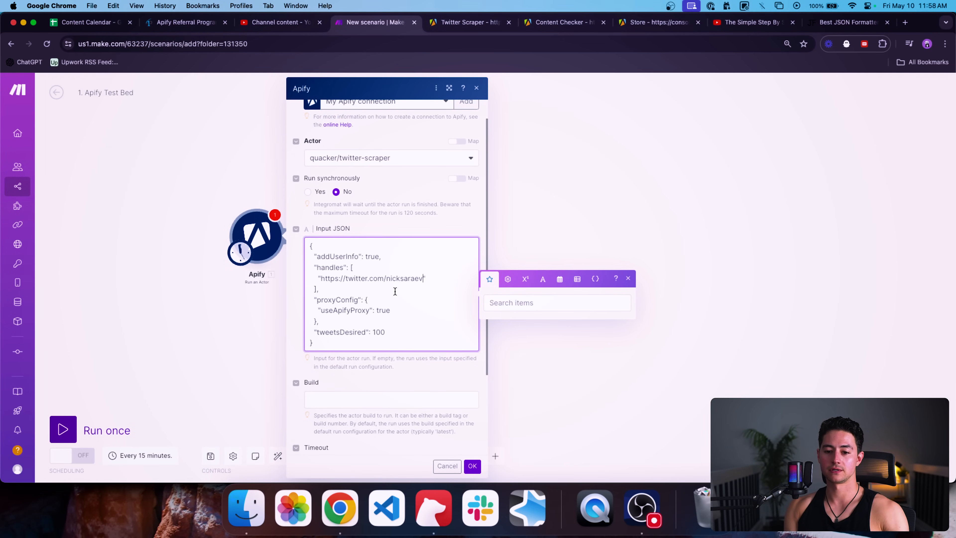
pyautogui.scroll(-3, 466, 437)
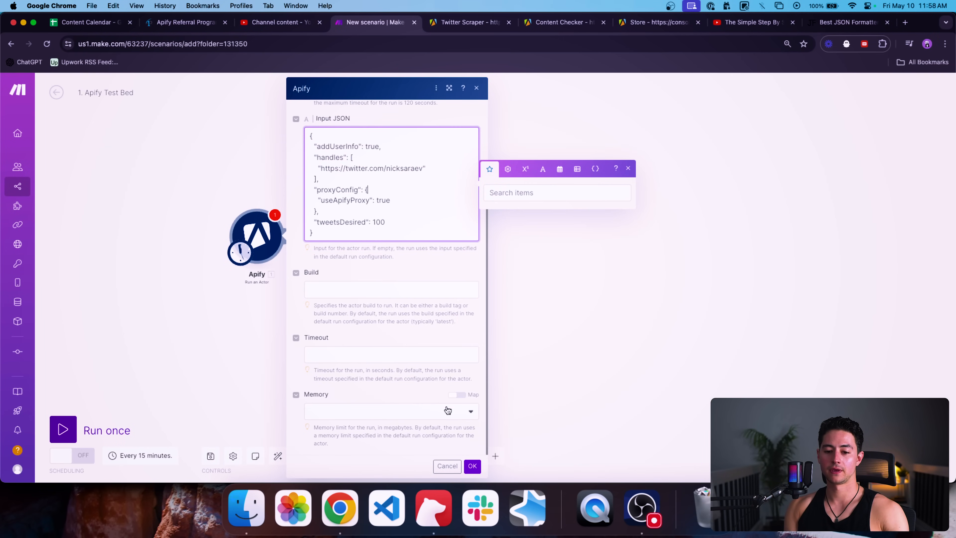
# Step: Leave Build, Timeout and Memory at their defaults and save the Run an Actor settings
pyautogui.click(332, 286)
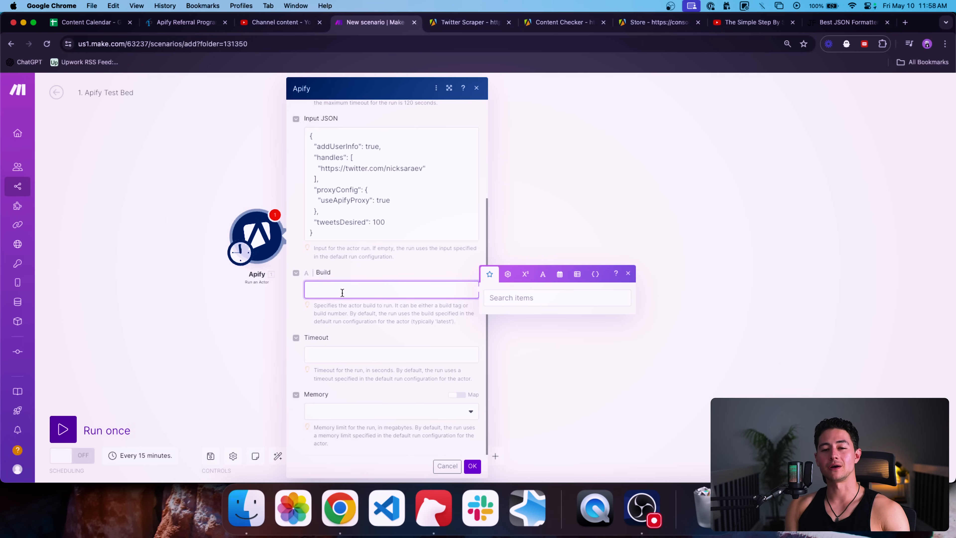
pyautogui.click(364, 353)
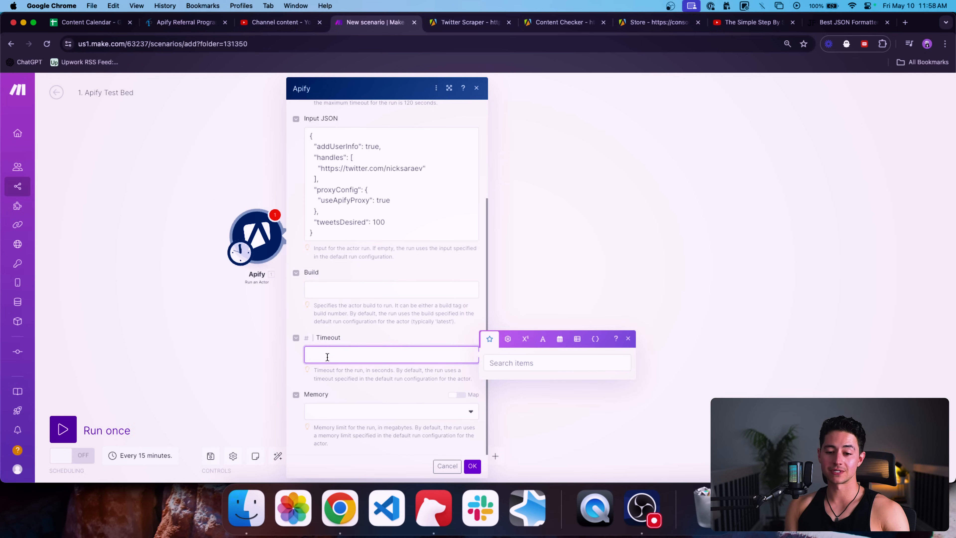
pyautogui.click(399, 413)
pyautogui.click(416, 424)
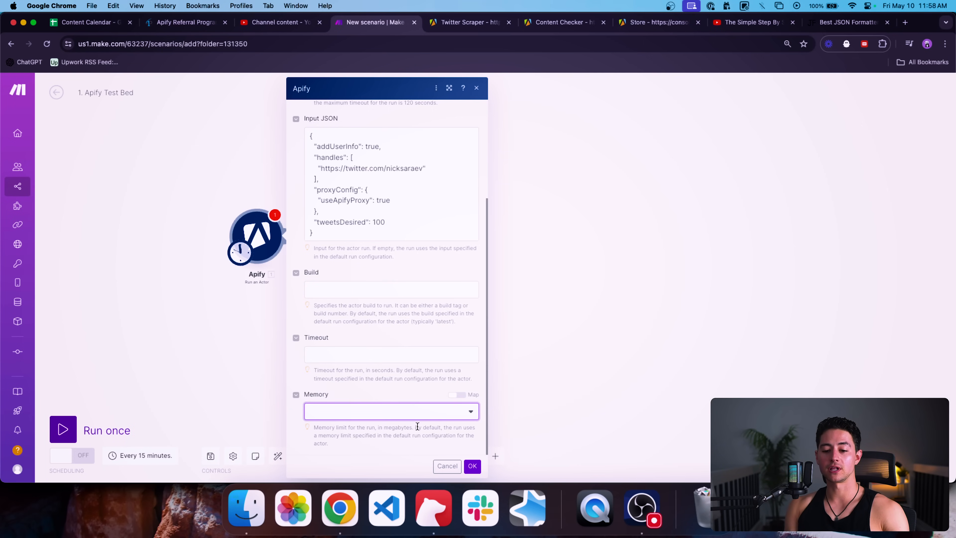
pyautogui.click(473, 466)
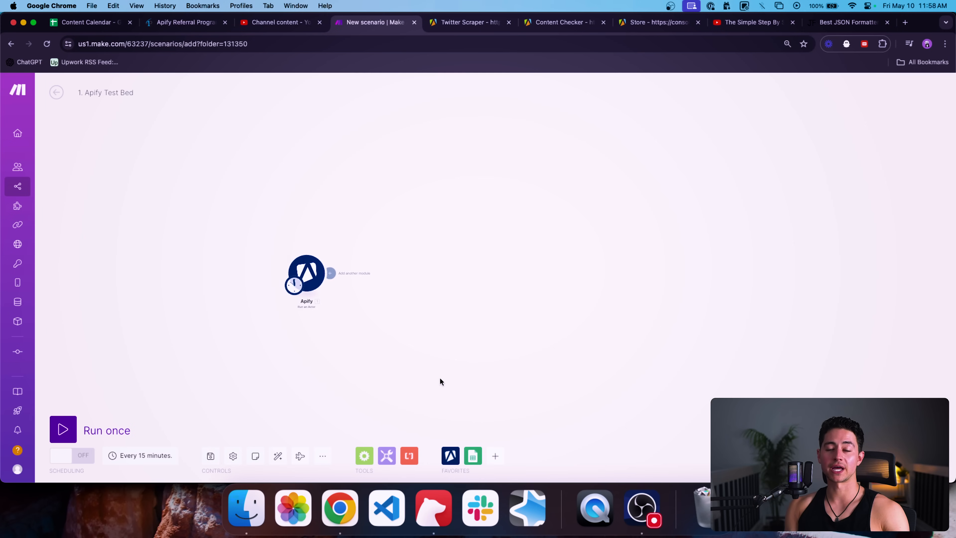
pyautogui.scroll(3, 393, 360)
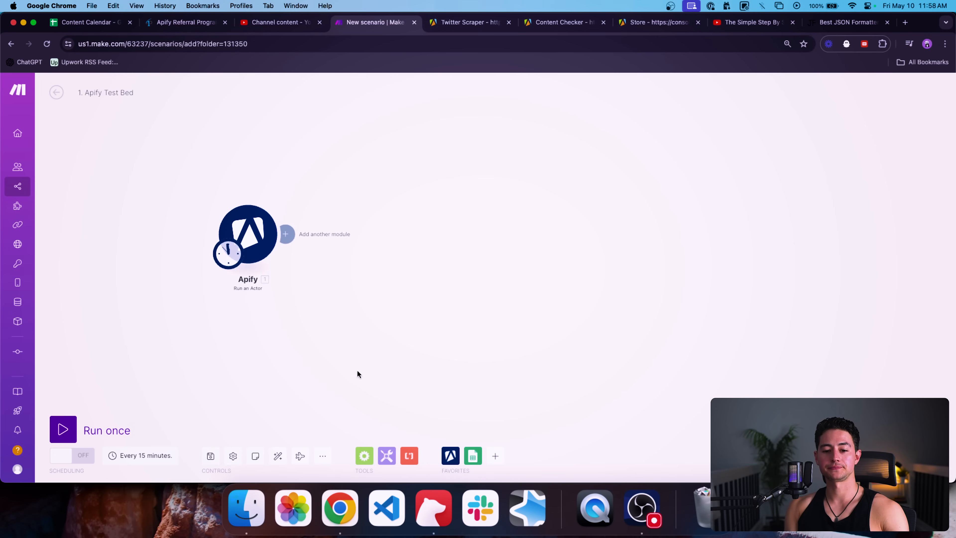
# Step: Run the scenario once and inspect the Apify module's output bundle with status READY
pyautogui.click(71, 431)
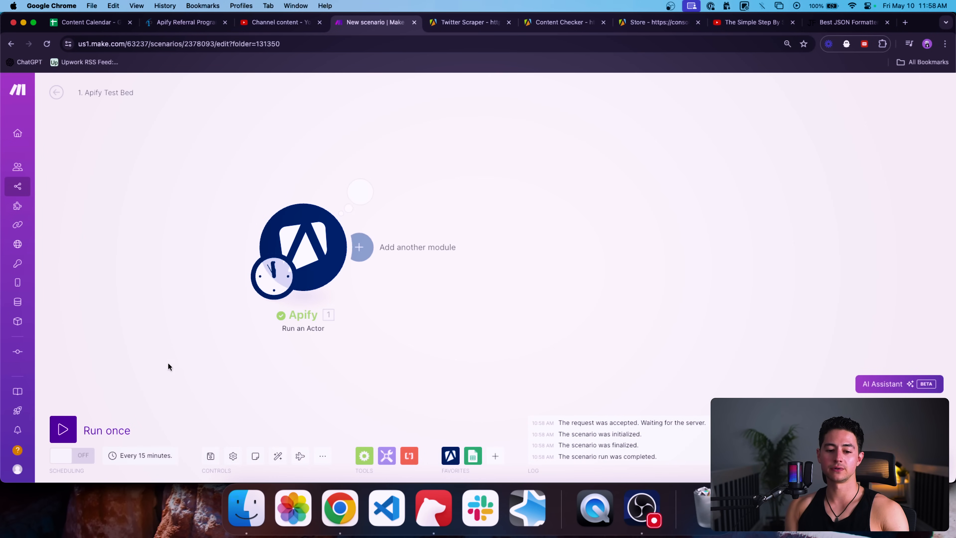
pyautogui.scroll(-2, 276, 358)
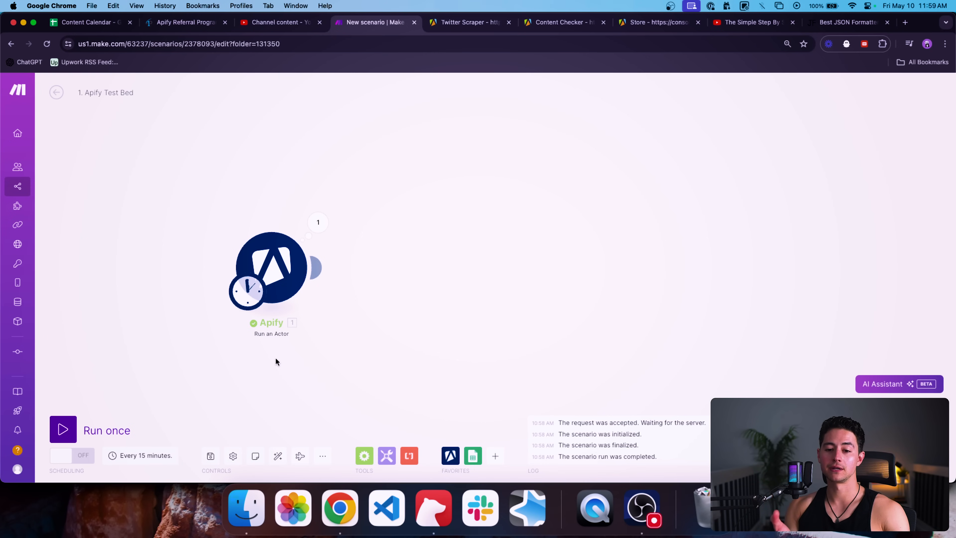
pyautogui.click(316, 214)
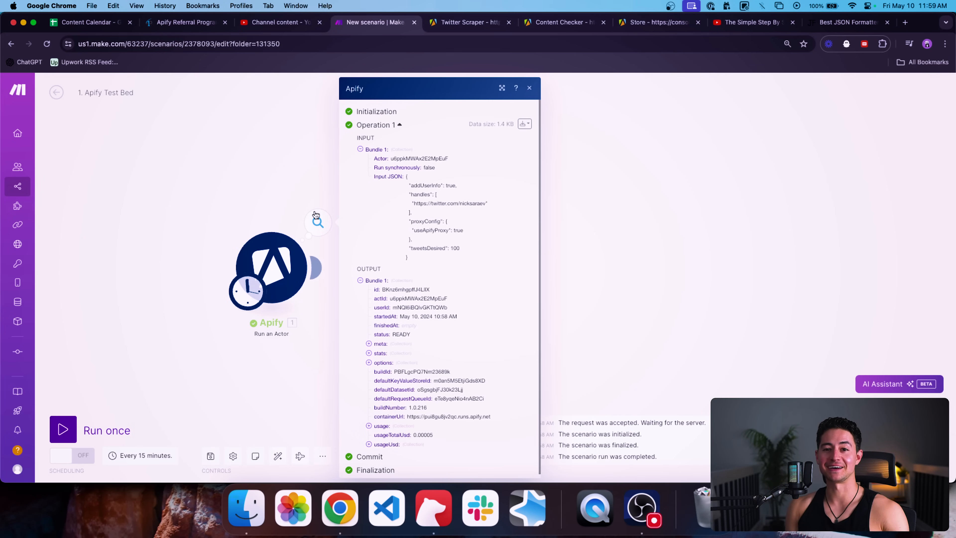
pyautogui.click(297, 199)
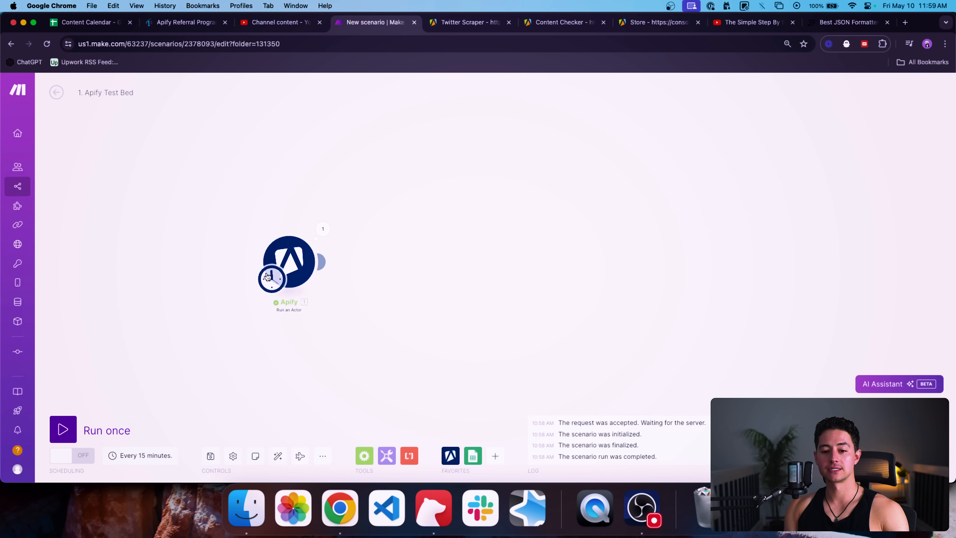
# Step: Schedule the scenario to run every day at 12:00 PM
pyautogui.click(268, 277)
pyautogui.doubleClick(329, 260)
pyautogui.press('BackSpace')
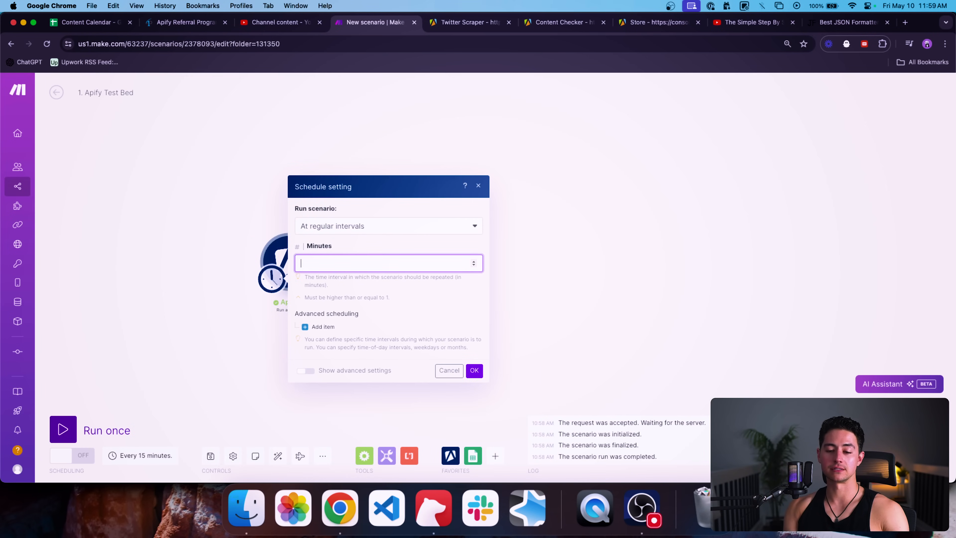
pyautogui.click(355, 228)
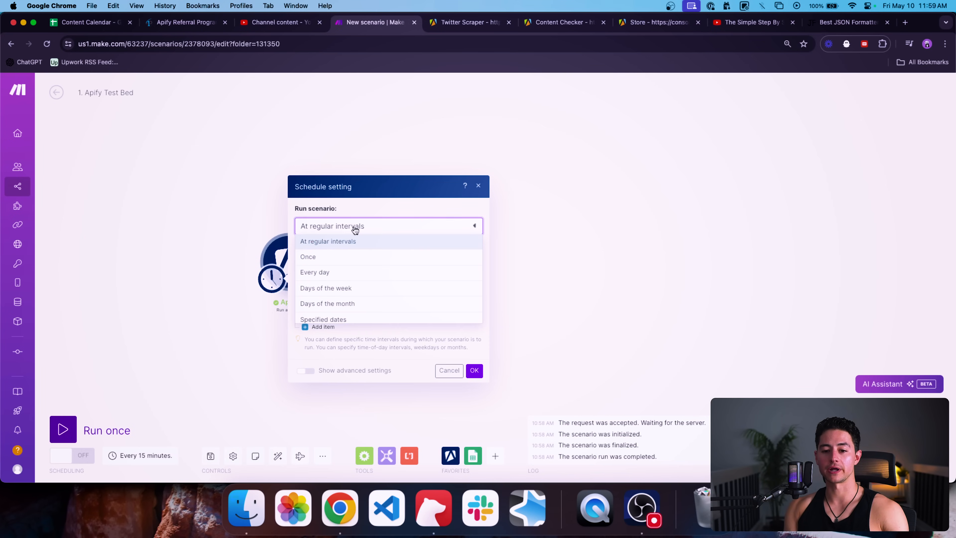
pyautogui.click(338, 269)
pyautogui.click(335, 293)
pyautogui.press('BackSpace')
pyautogui.write('12')
pyautogui.write(':00pm')
pyautogui.click(410, 313)
pyautogui.click(363, 298)
pyautogui.click(583, 317)
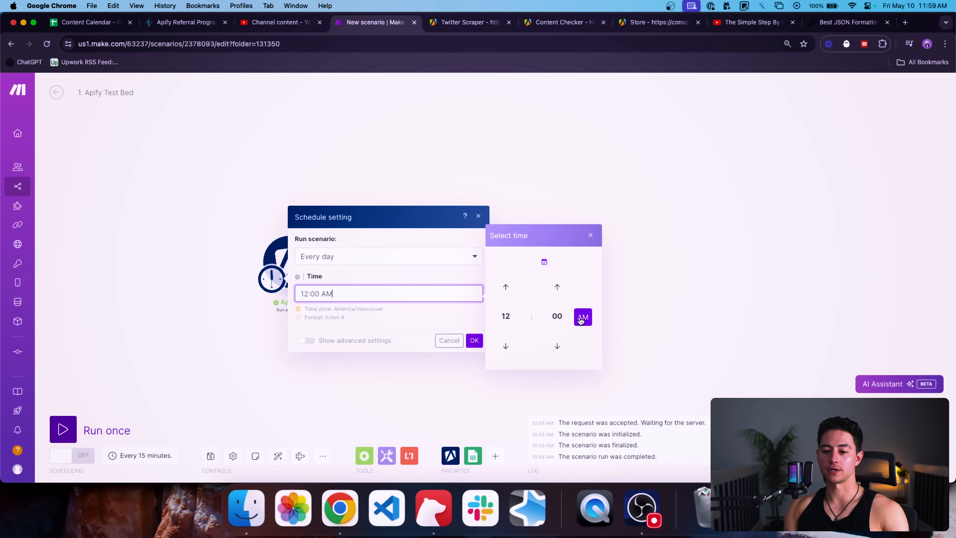
pyautogui.click(580, 318)
pyautogui.click(442, 316)
pyautogui.click(474, 340)
# Step: Open the Scenarios list in a new tab and switch to it
pyautogui.scroll(-2, 451, 332)
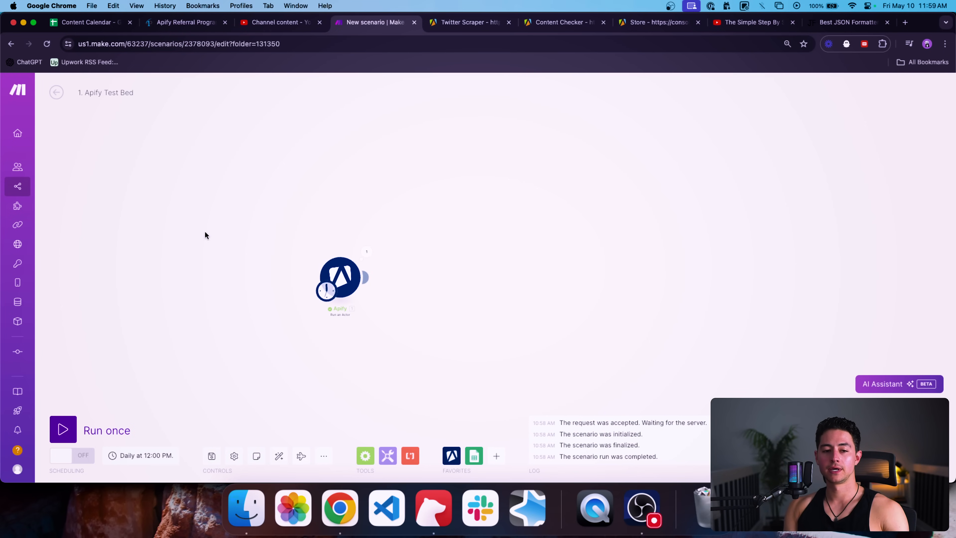
pyautogui.keyDown('super'); pyautogui.click(34, 186); pyautogui.keyUp('super')
pyautogui.click(417, 24)
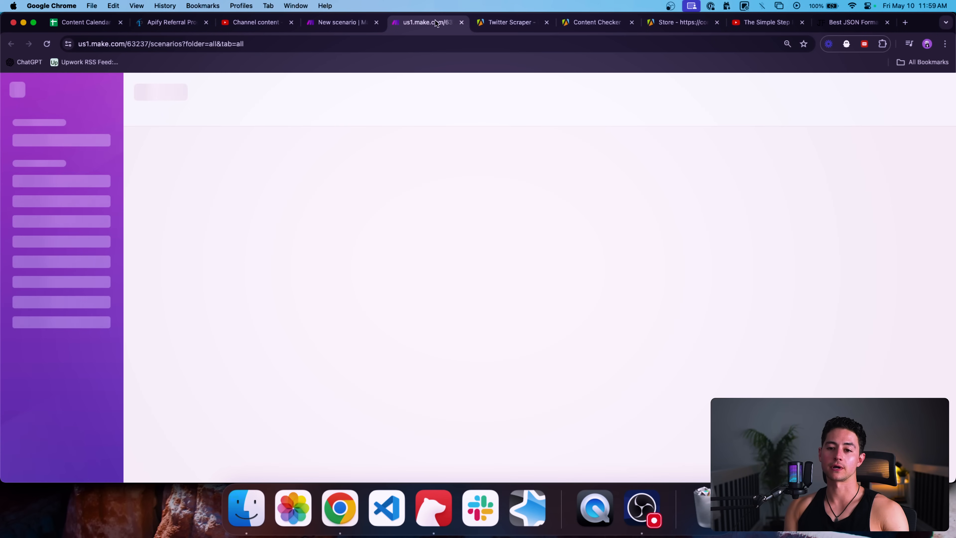
# Step: Create a new scenario in Example Builds titled '2. Watch Actor Runs → Get Data'
pyautogui.click(110, 289)
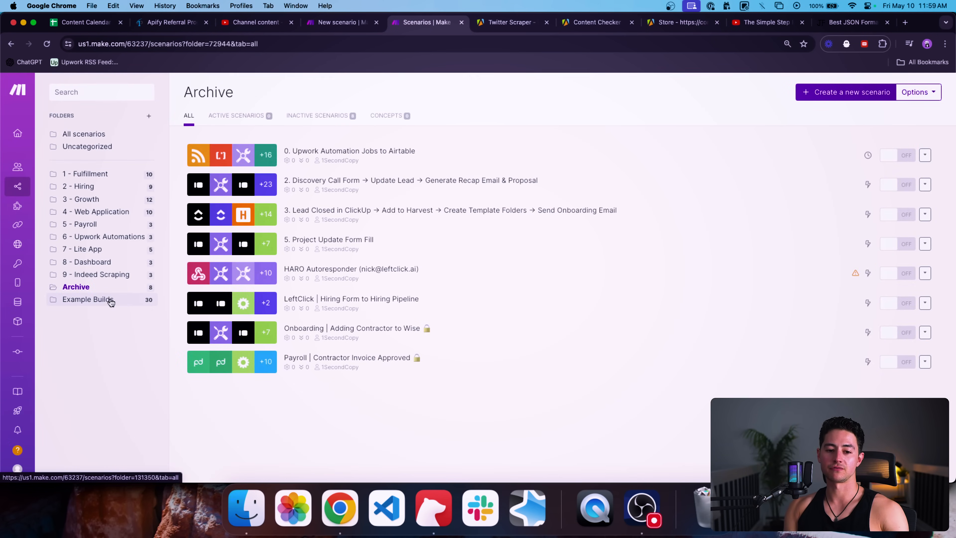
pyautogui.click(111, 300)
pyautogui.click(845, 92)
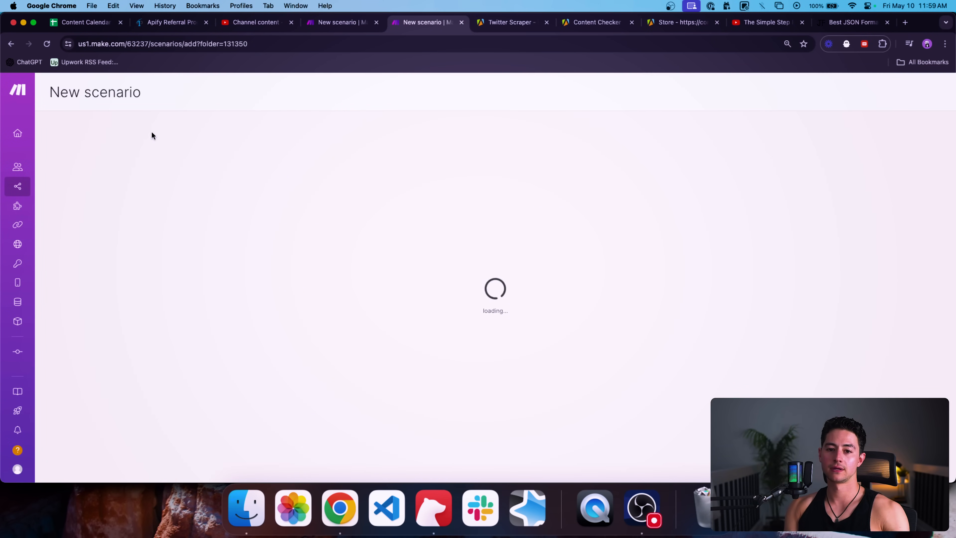
pyautogui.write('1.')
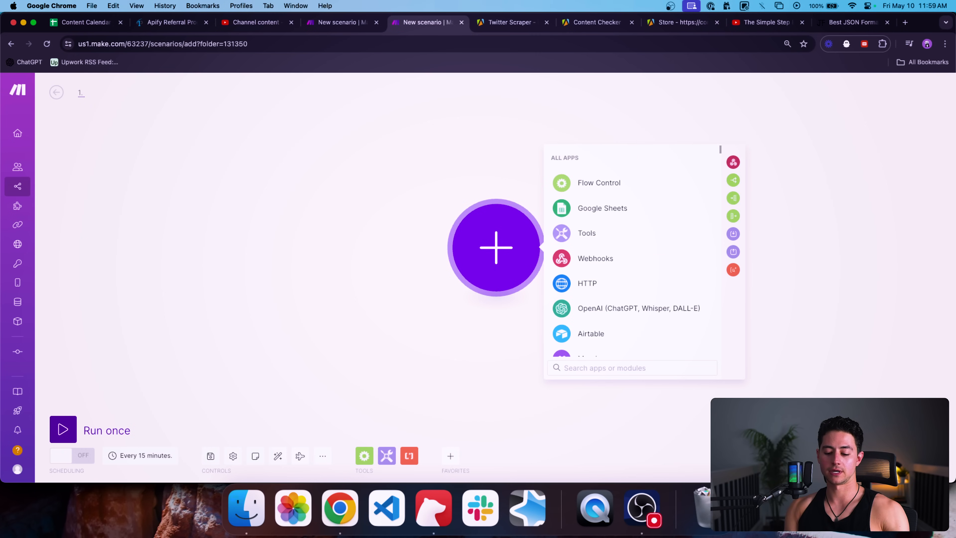
pyautogui.write(' Watch Acto')
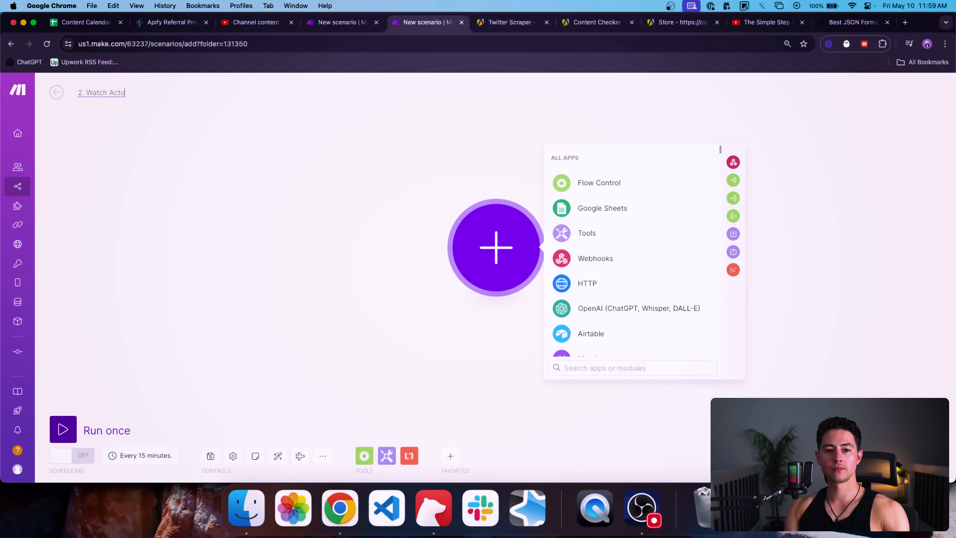
pyautogui.write('r Runs → Get Data')
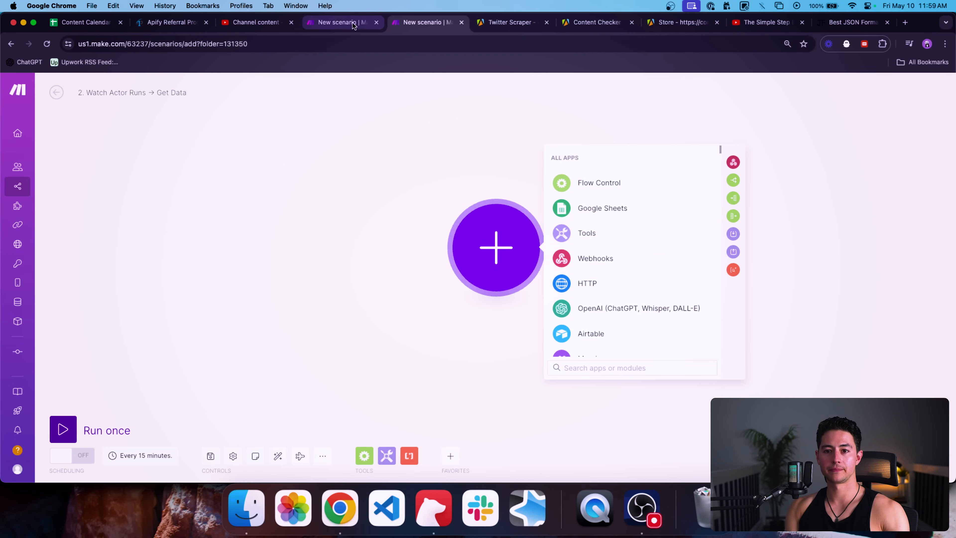
# Step: Rename the first scenario to '1. Trigger Apify Run' and come back to the new one
pyautogui.hotkey('ctrl', 'shift', 'Tab')
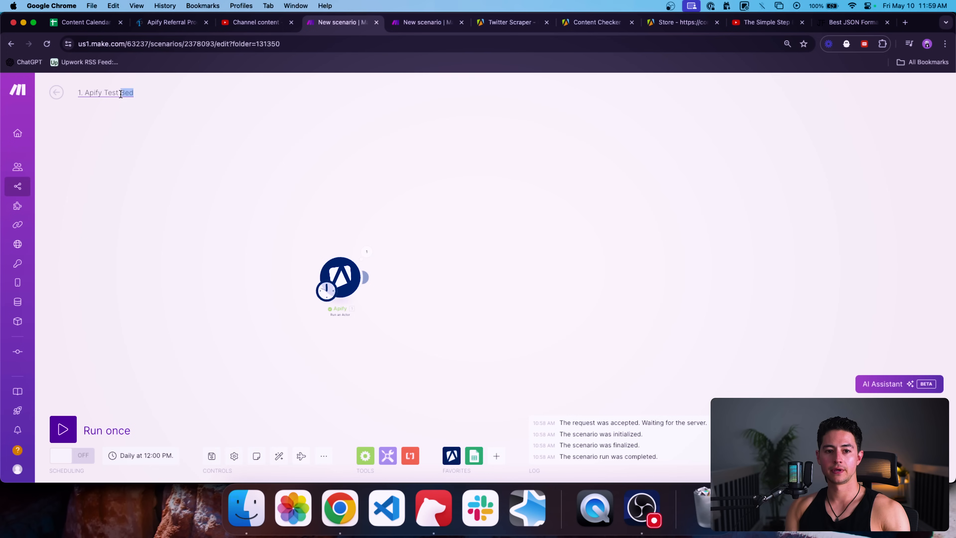
pyautogui.hotkey('alt', 'shift', 'Left')
pyautogui.hotkey('alt', 'shift', 'Left')
pyautogui.write('Trigger Apify Run')
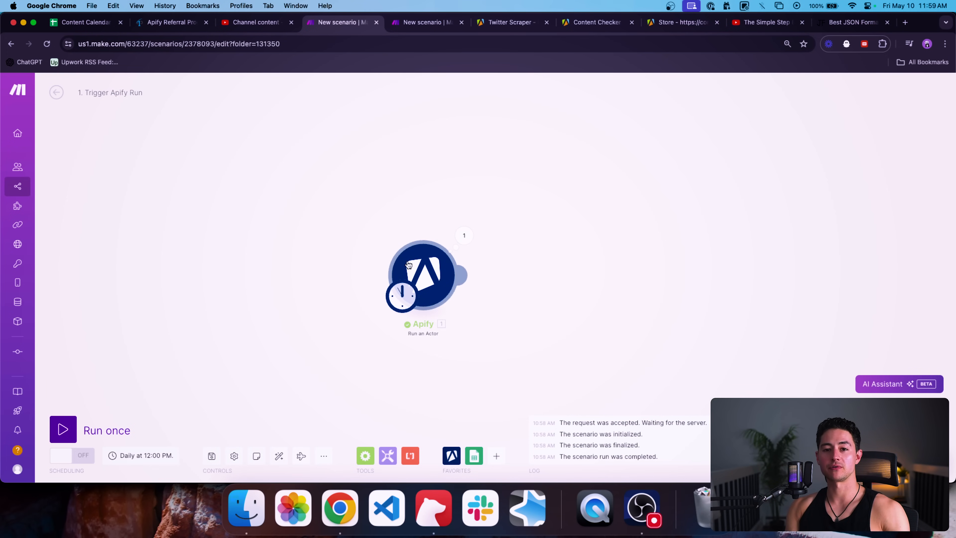
pyautogui.hotkey('ctrl', 'Tab')
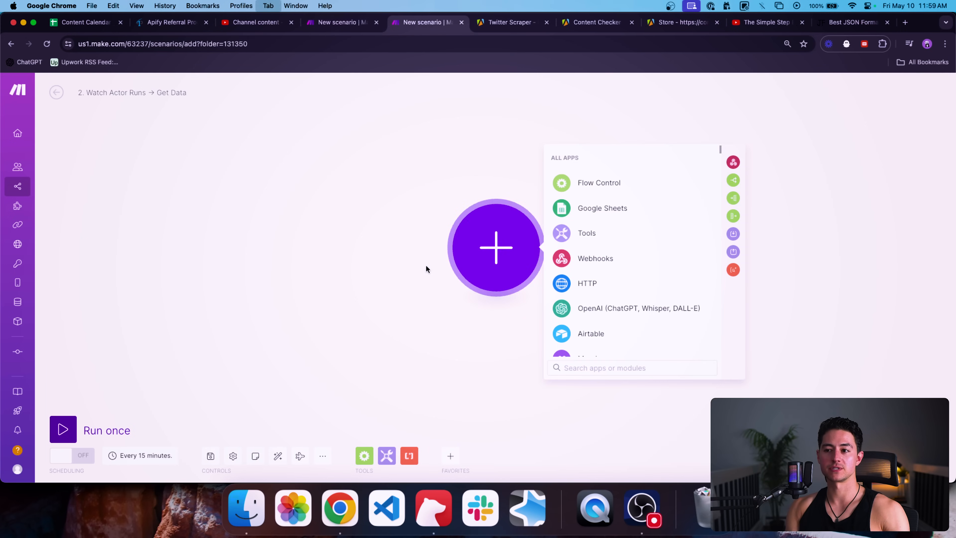
# Step: Add the Apify Watch Actor Runs trigger as the first module
pyautogui.click(639, 367)
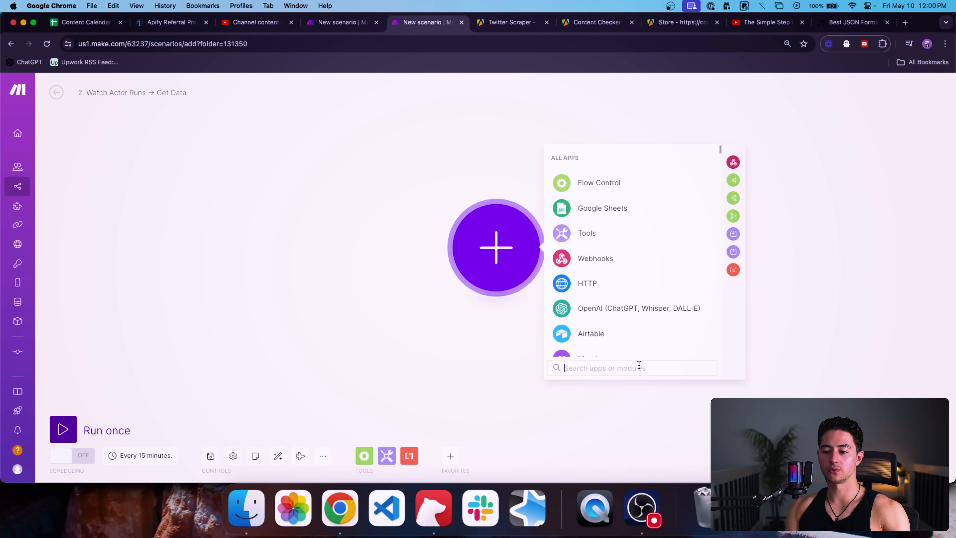
pyautogui.write('apify')
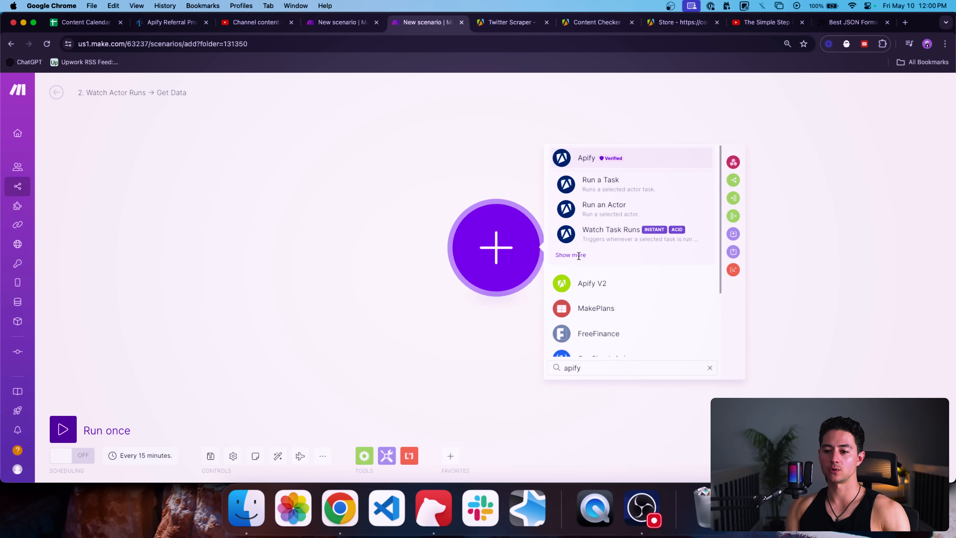
pyautogui.click(576, 256)
pyautogui.click(610, 231)
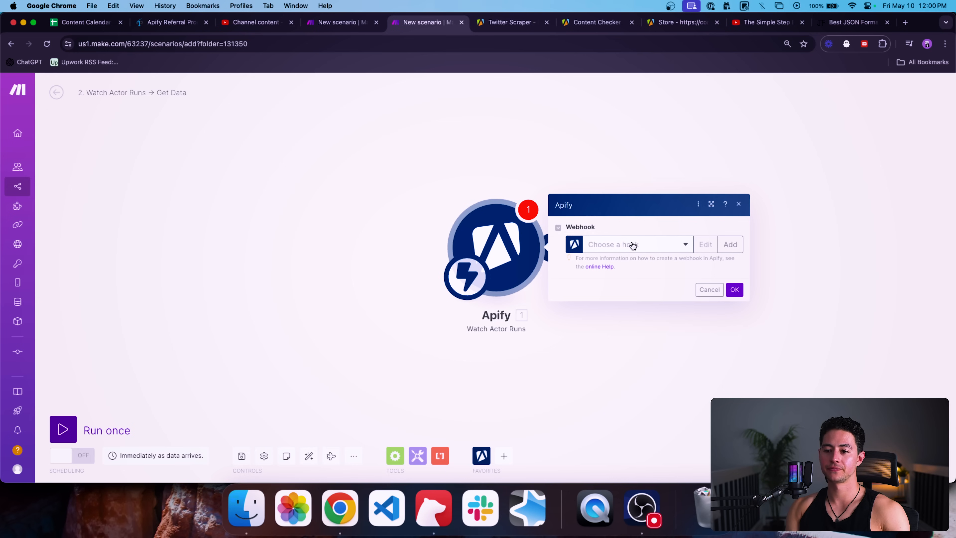
# Step: Create a 'Finished Twitter Scraper' webhook on My Apify watching quacker/twitter-scraper
pyautogui.click(632, 245)
pyautogui.click(729, 244)
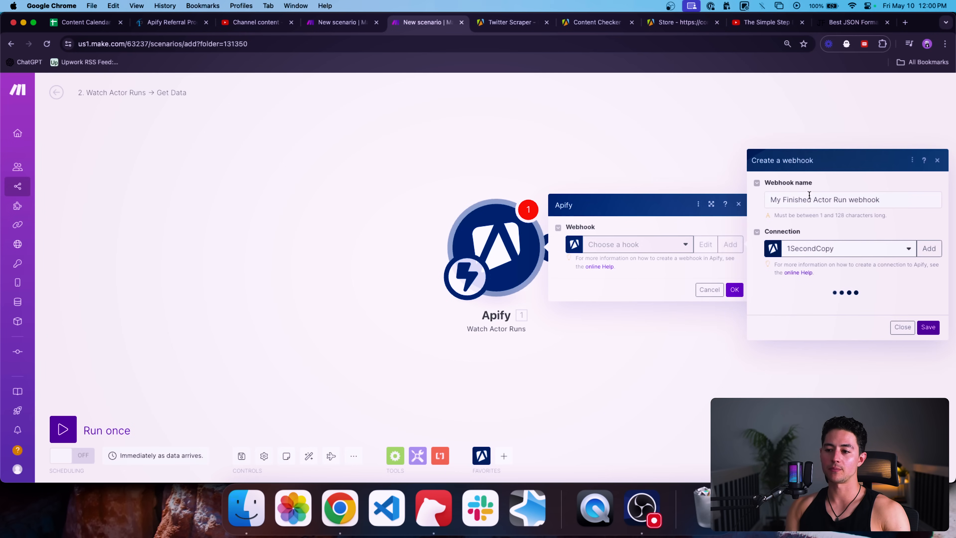
pyautogui.click(901, 246)
pyautogui.click(847, 300)
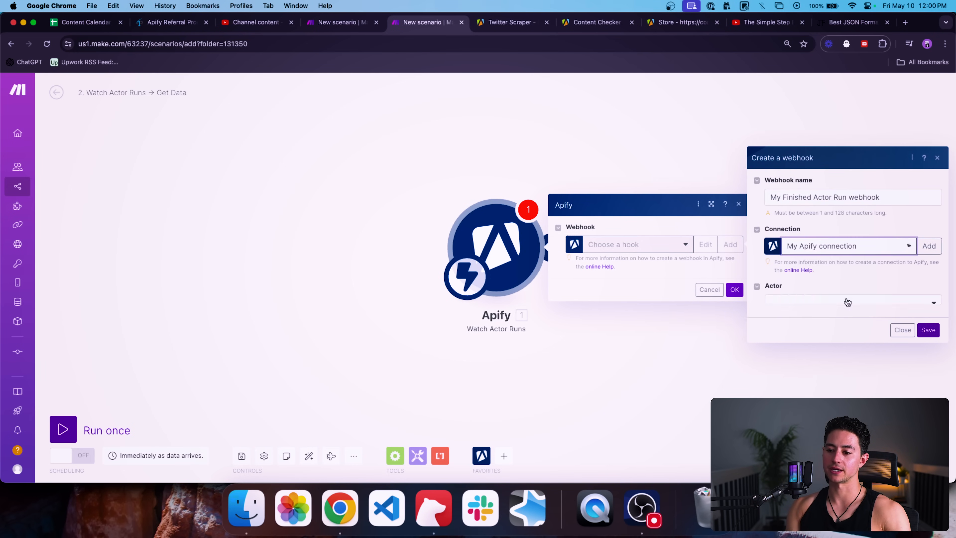
pyautogui.click(837, 300)
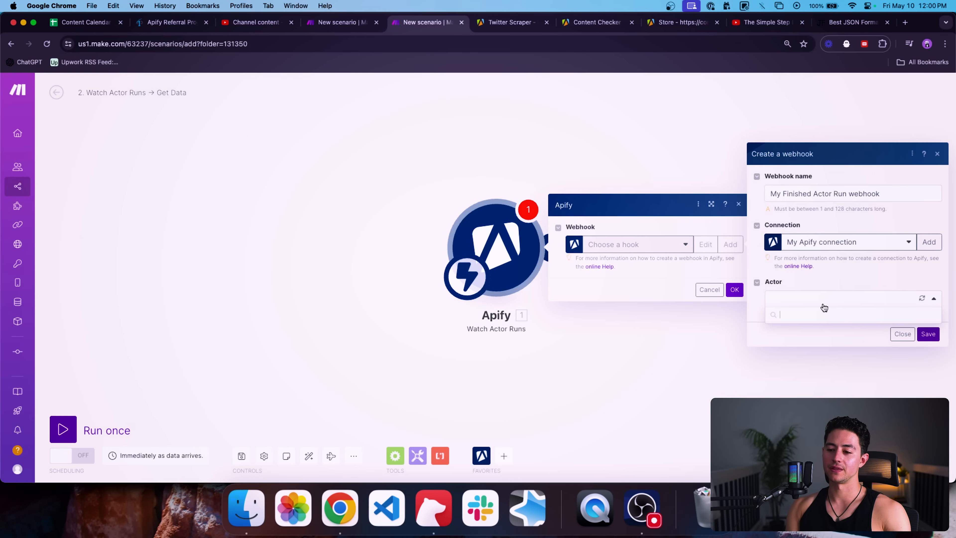
pyautogui.click(834, 362)
pyautogui.click(888, 191)
pyautogui.press('super+a')
pyautogui.press('BackSpace')
pyautogui.write('Finished Twitter Scraper')
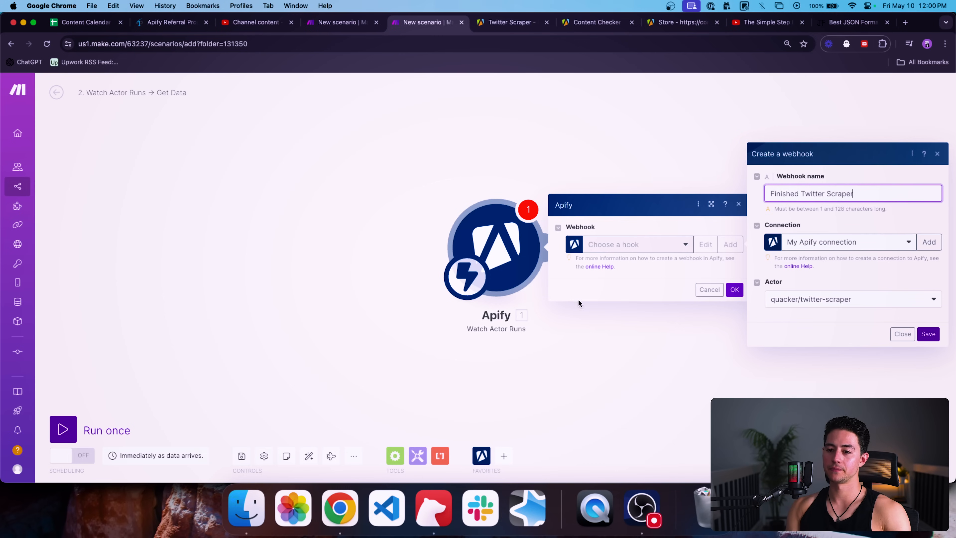
pyautogui.click(747, 334)
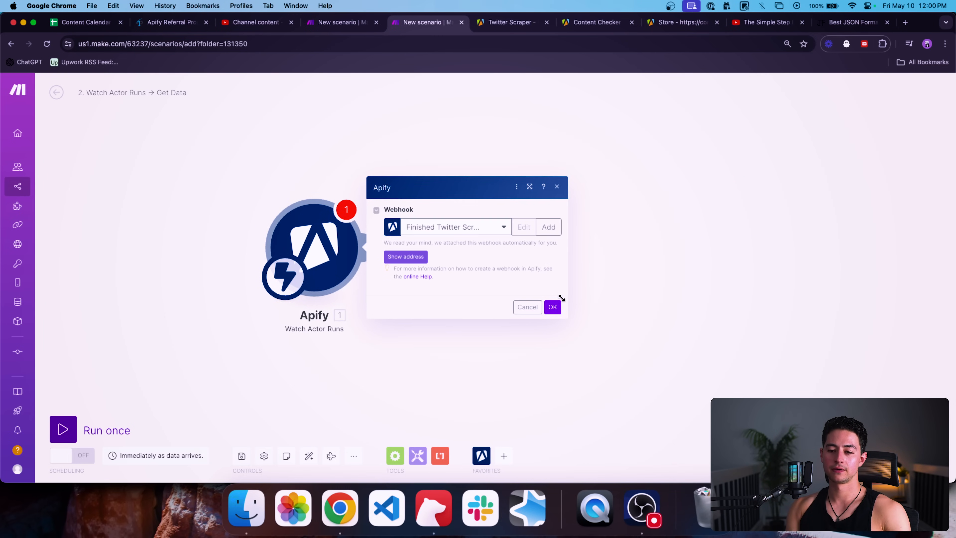
pyautogui.click(556, 295)
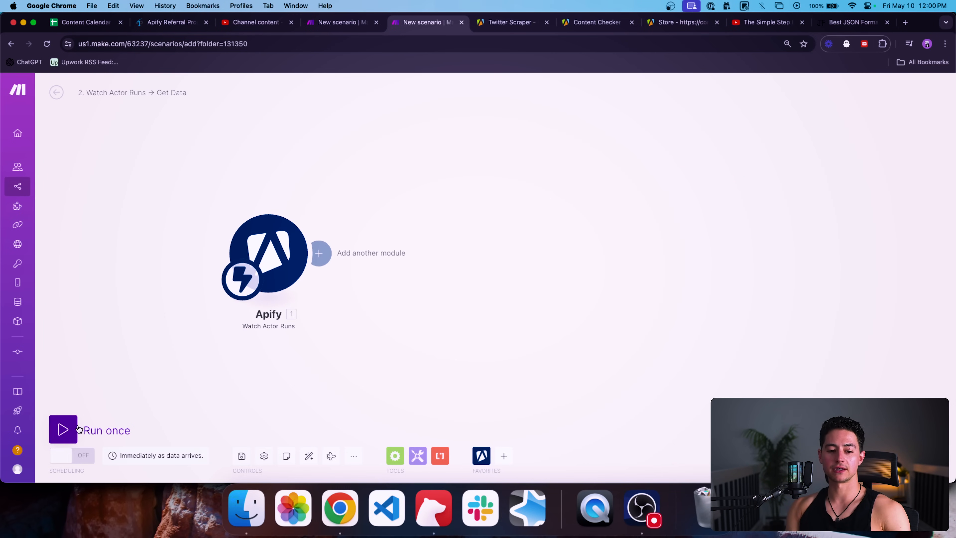
# Step: Run the Watch Actor Runs scenario once, then run Trigger Apify Run once to launch the scraper
pyautogui.click(63, 429)
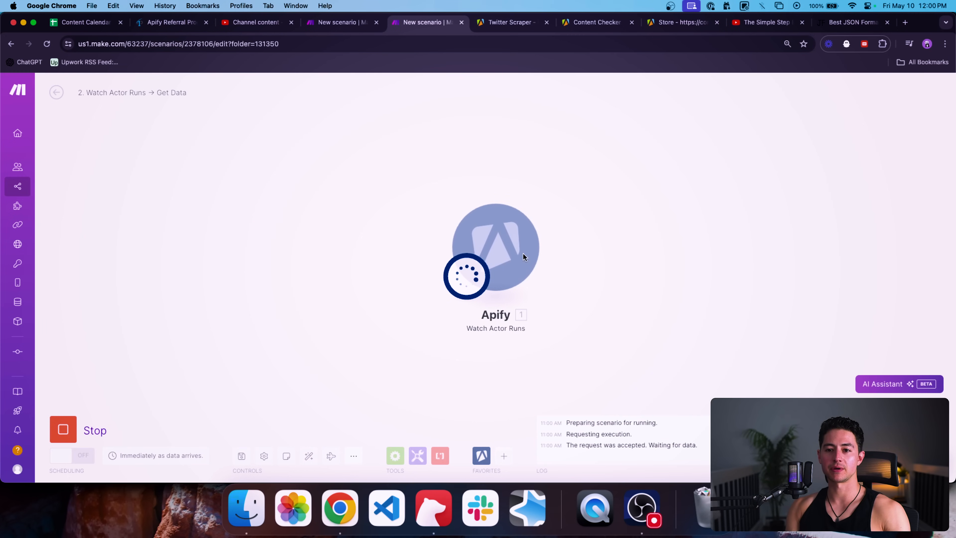
pyautogui.hotkey('ctrl', 'shift', 'Tab')
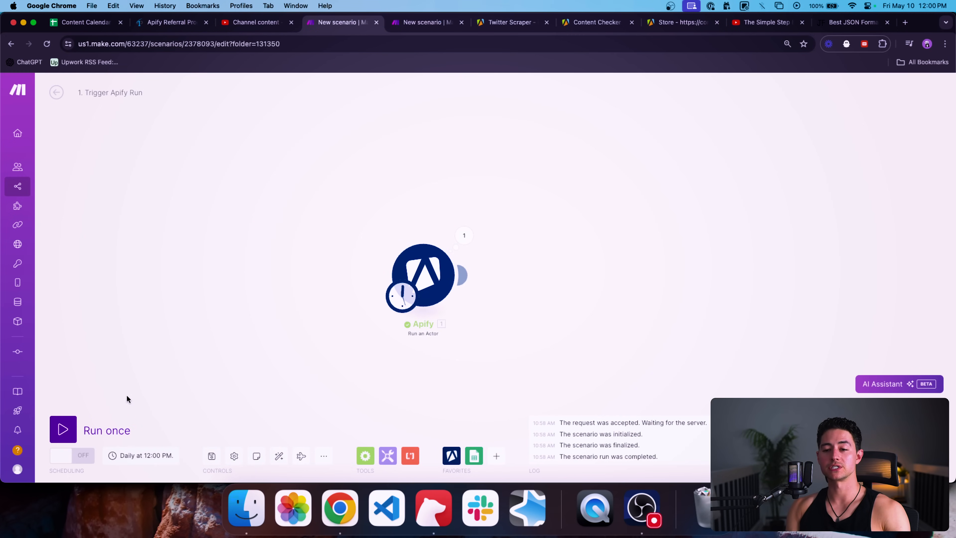
pyautogui.click(62, 429)
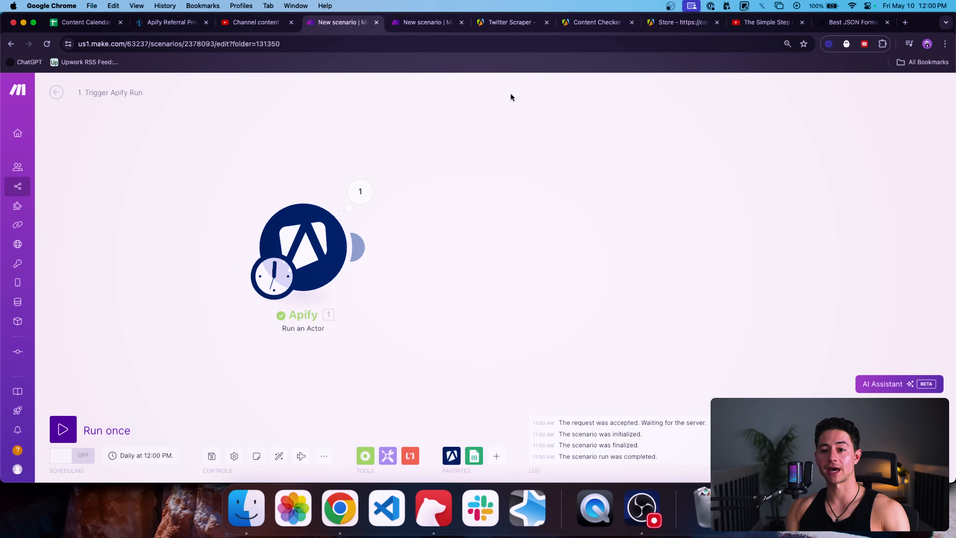
pyautogui.hotkey('ctrl', 'Tab')
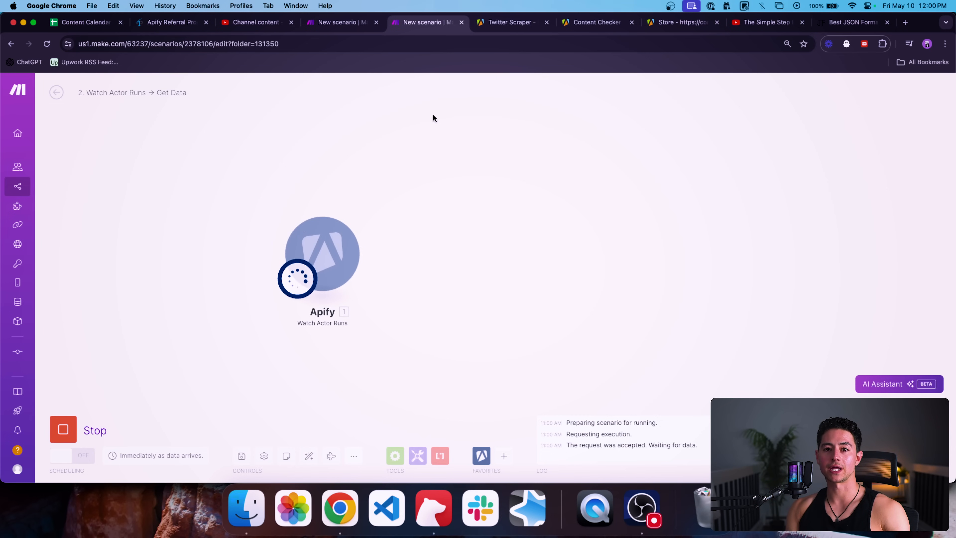
pyautogui.click(496, 27)
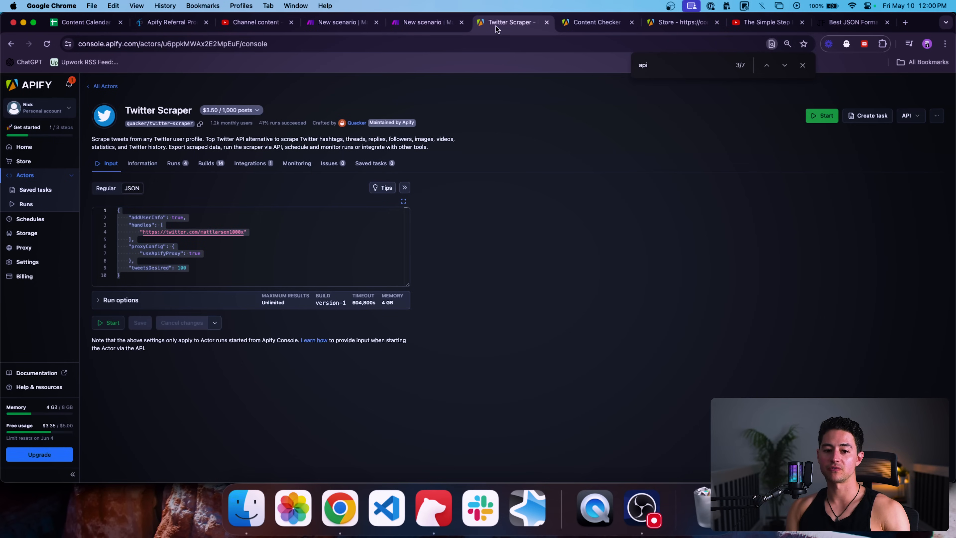
# Step: Open the newest still-running Twitter Scraper run in Apify, then return to Make
pyautogui.click(176, 166)
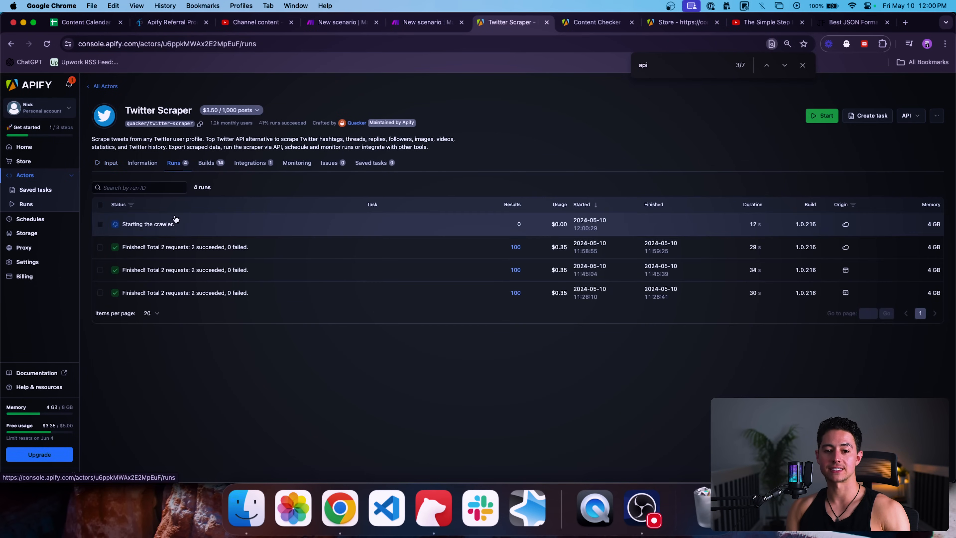
pyautogui.click(172, 222)
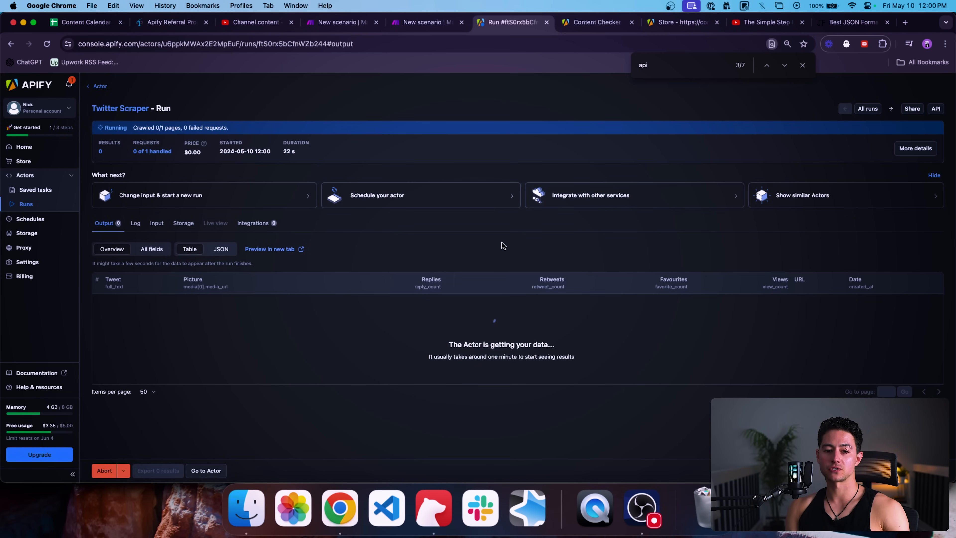
pyautogui.click(421, 24)
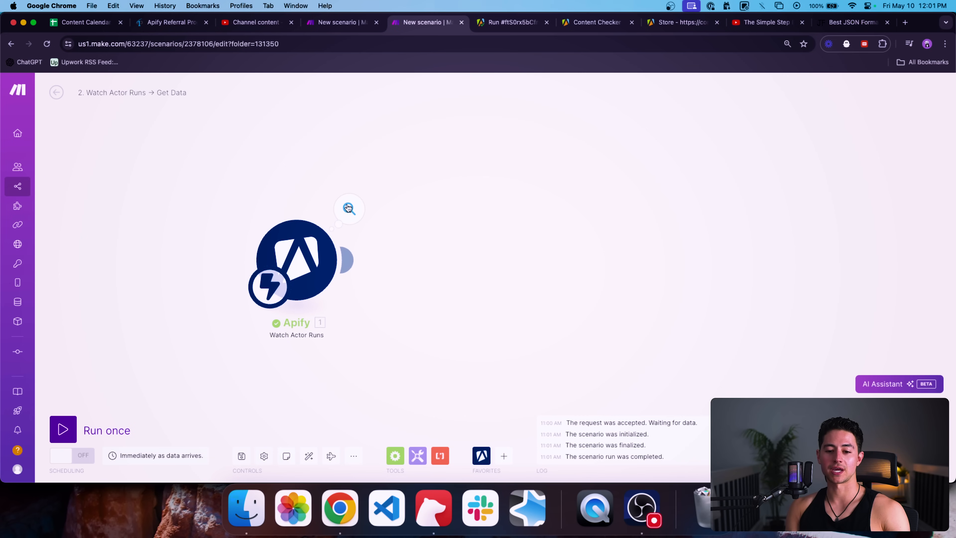
# Step: Inspect the Watch Actor Runs output bundle, expanding its options, stats and meta details
pyautogui.click(354, 208)
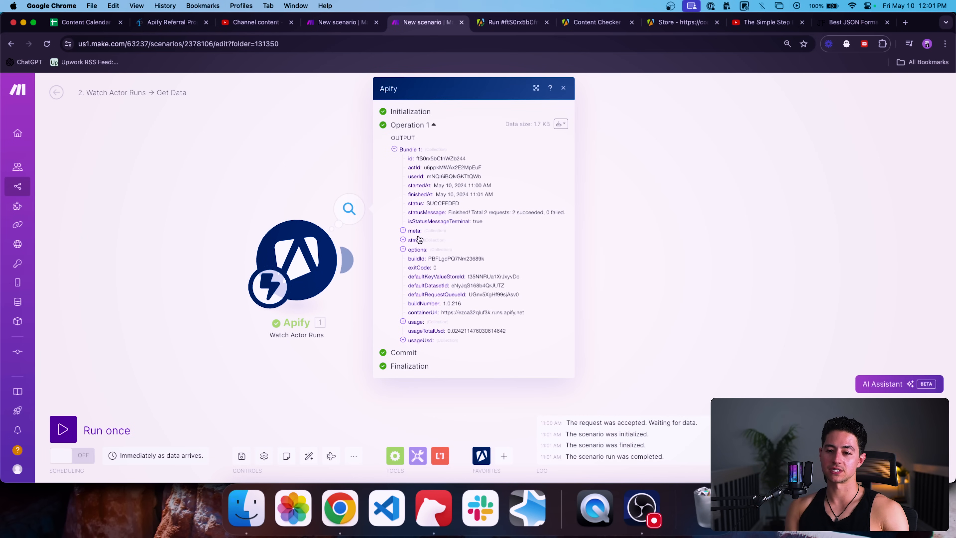
pyautogui.click(419, 250)
pyautogui.click(416, 241)
pyautogui.click(415, 232)
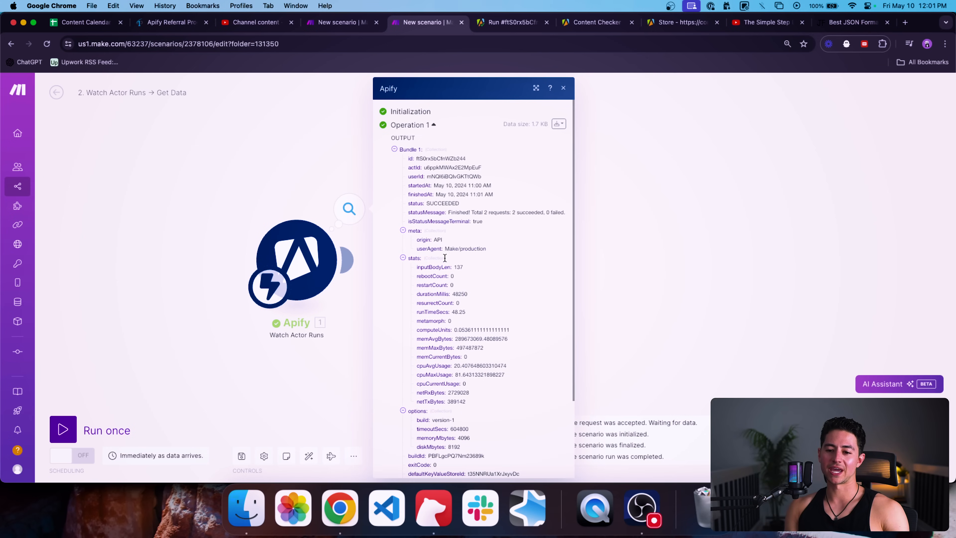
pyautogui.click(276, 186)
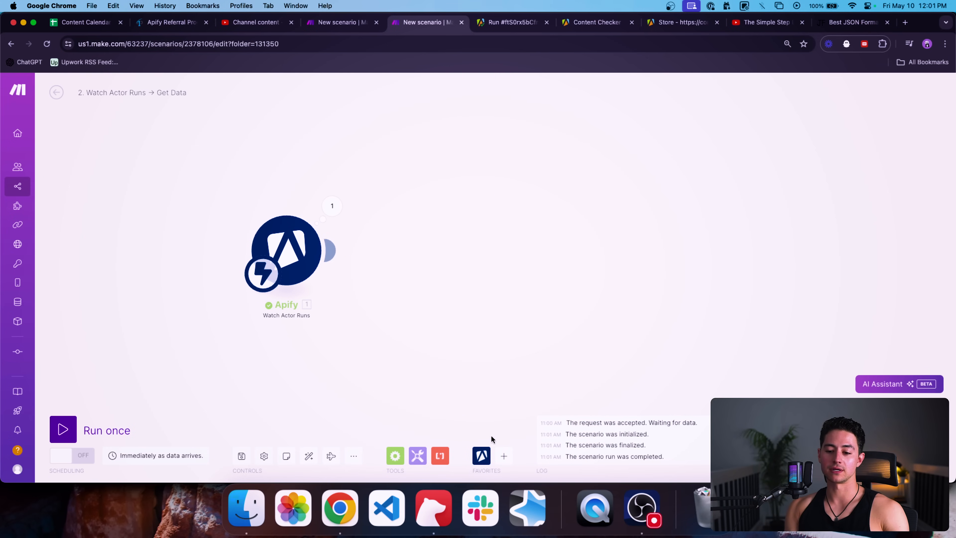
# Step: Add an Apify Get Dataset Items module after the Watch Actor Runs trigger
pyautogui.moveTo(483, 456)
pyautogui.scroll(-1, 564, 358)
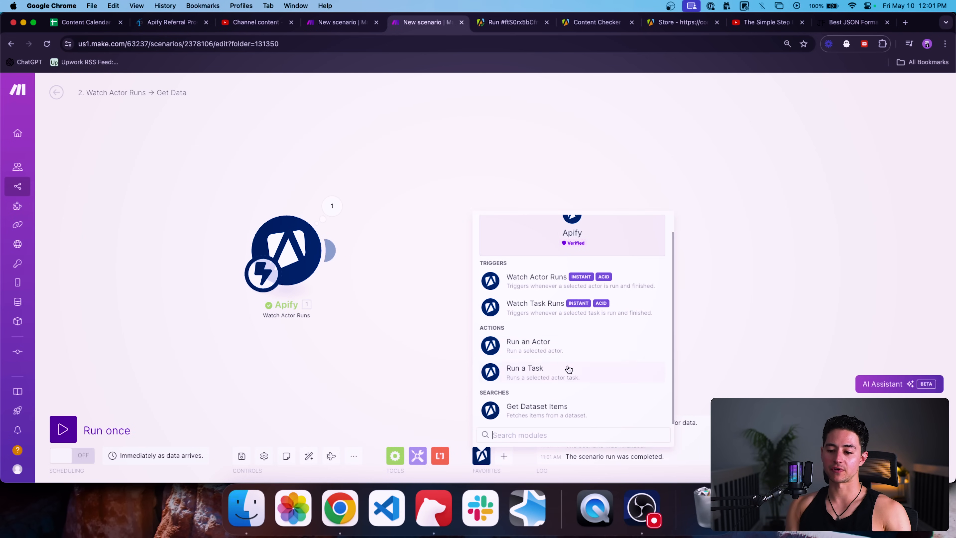
pyautogui.click(535, 414)
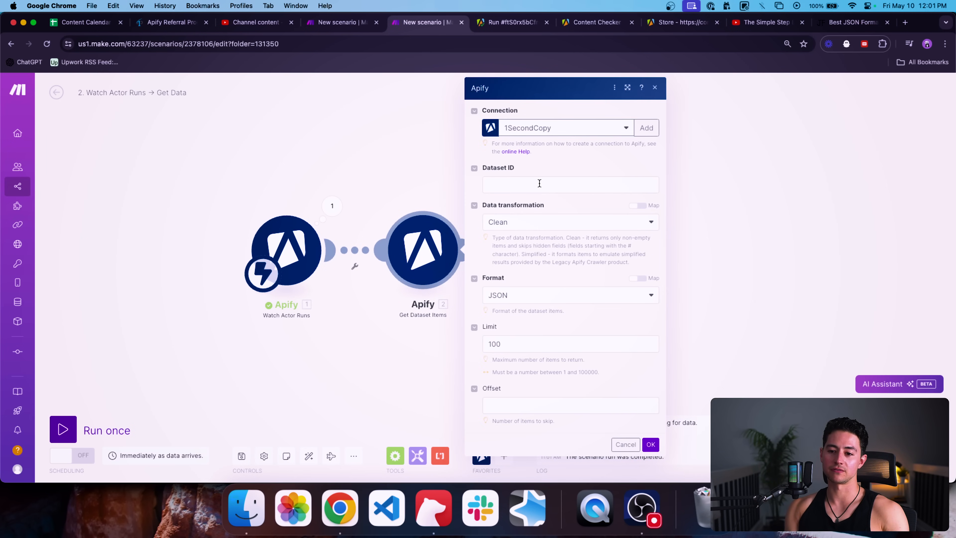
pyautogui.click(504, 183)
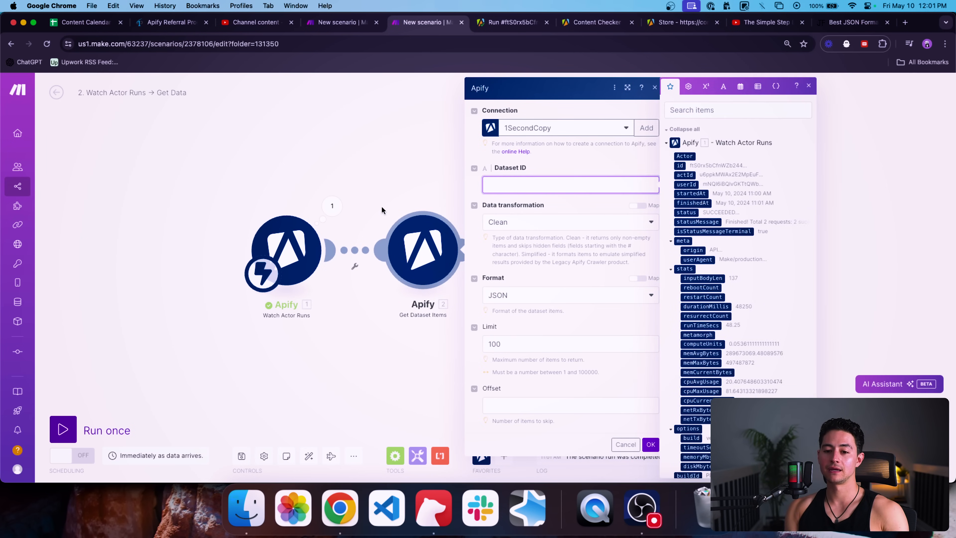
# Step: Expand the trigger's output bundle details and copy the run's id value
pyautogui.click(331, 206)
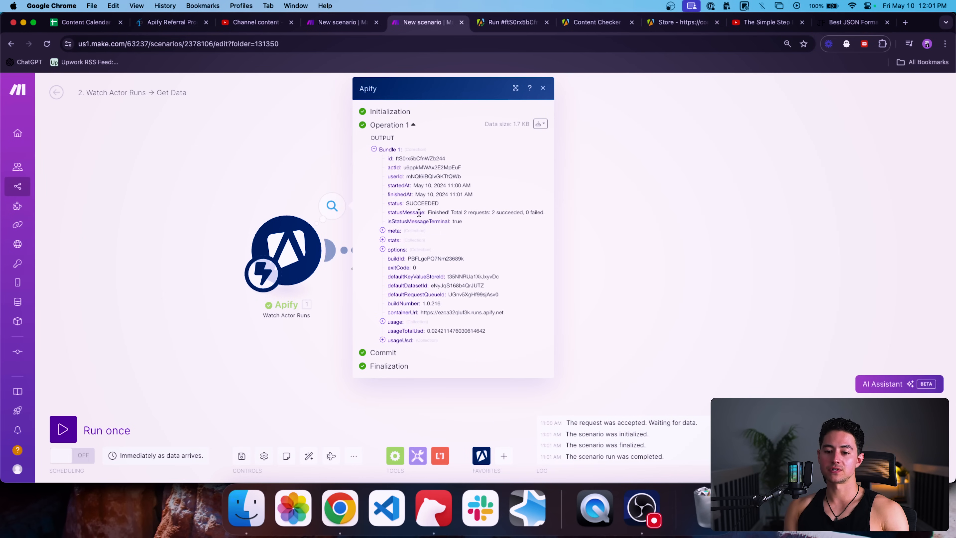
pyautogui.click(400, 340)
pyautogui.click(400, 322)
pyautogui.click(393, 231)
pyautogui.click(393, 258)
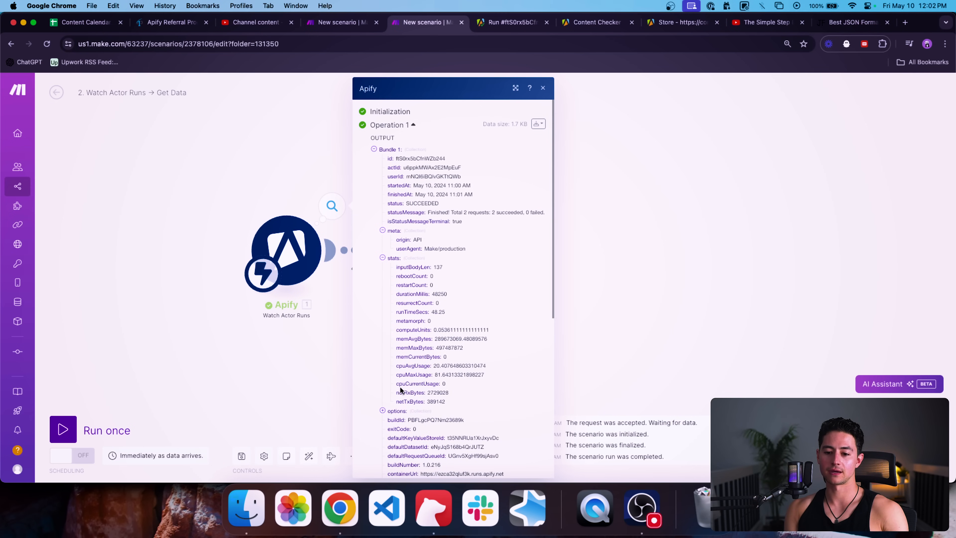
pyautogui.click(391, 411)
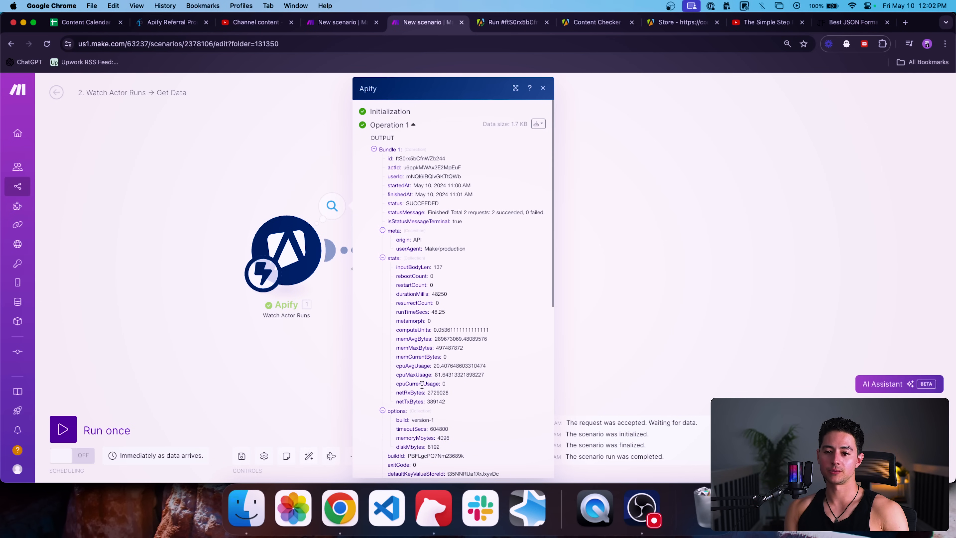
pyautogui.doubleClick(413, 159)
pyautogui.press('super+c')
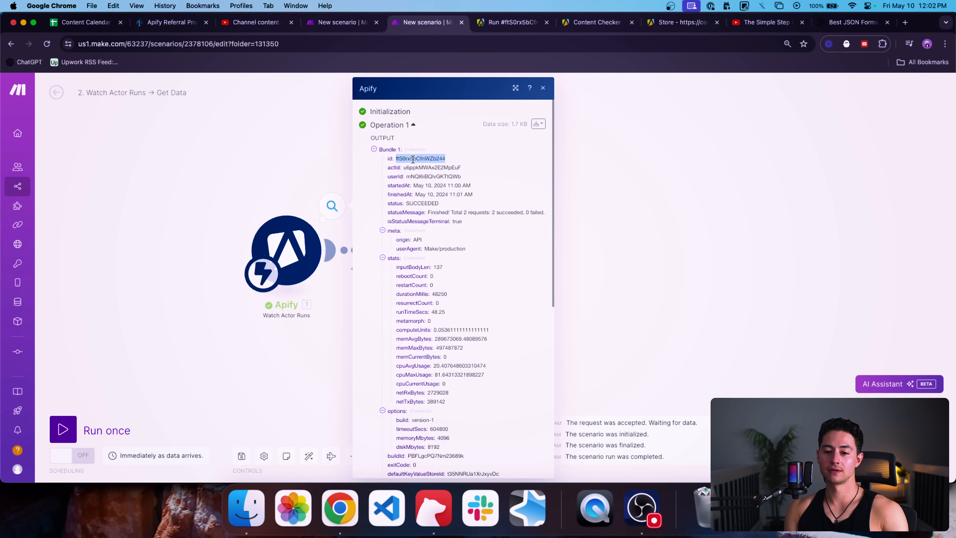
pyautogui.click(285, 171)
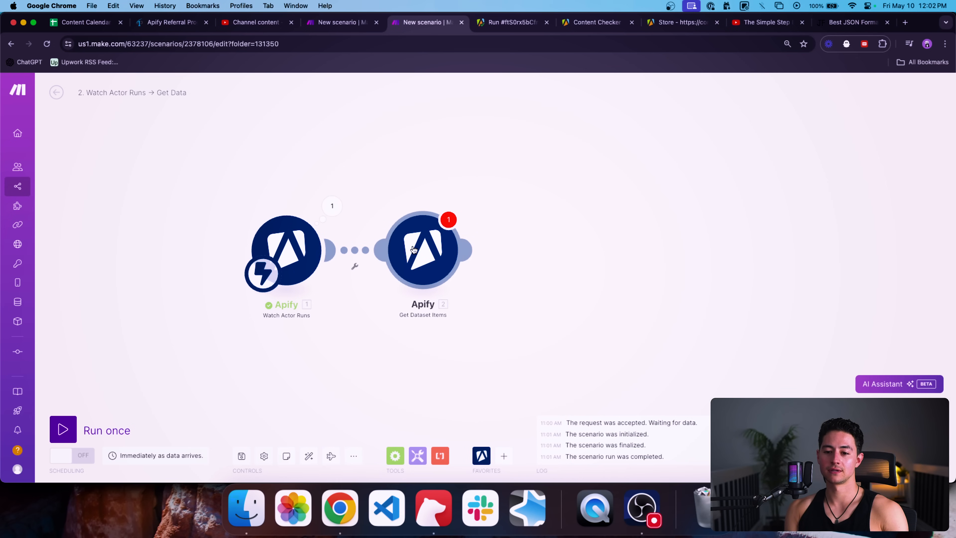
# Step: Paste the id into Dataset ID, then replace it with the mapped defaultDatasetId
pyautogui.click(433, 250)
pyautogui.click(510, 181)
pyautogui.press('super+v')
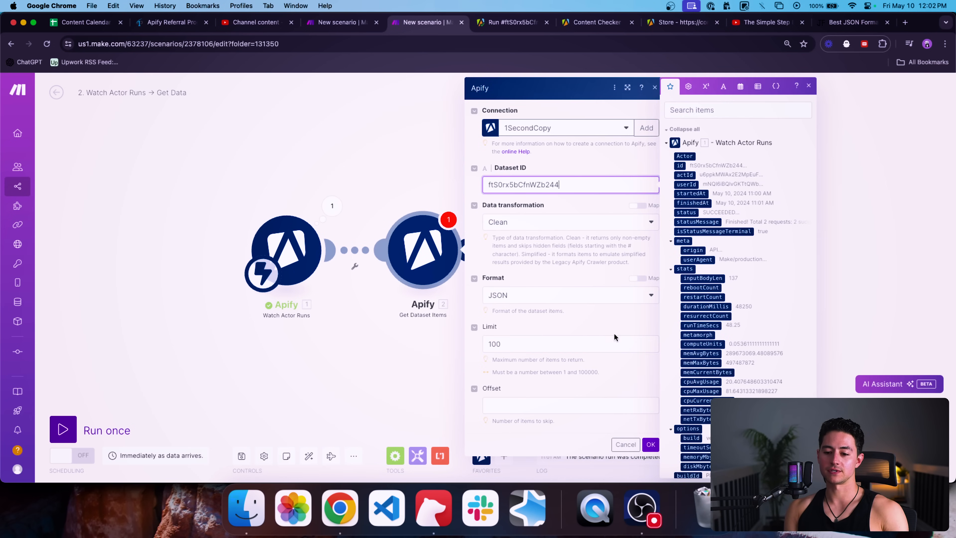
pyautogui.click(704, 110)
pyautogui.write('data')
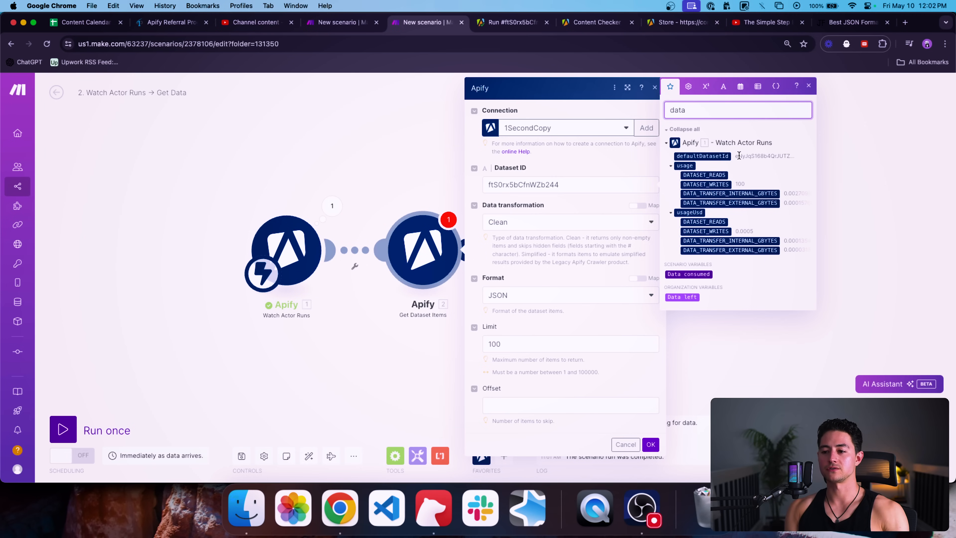
pyautogui.click(594, 182)
pyautogui.press('super+a')
pyautogui.press('BackSpace')
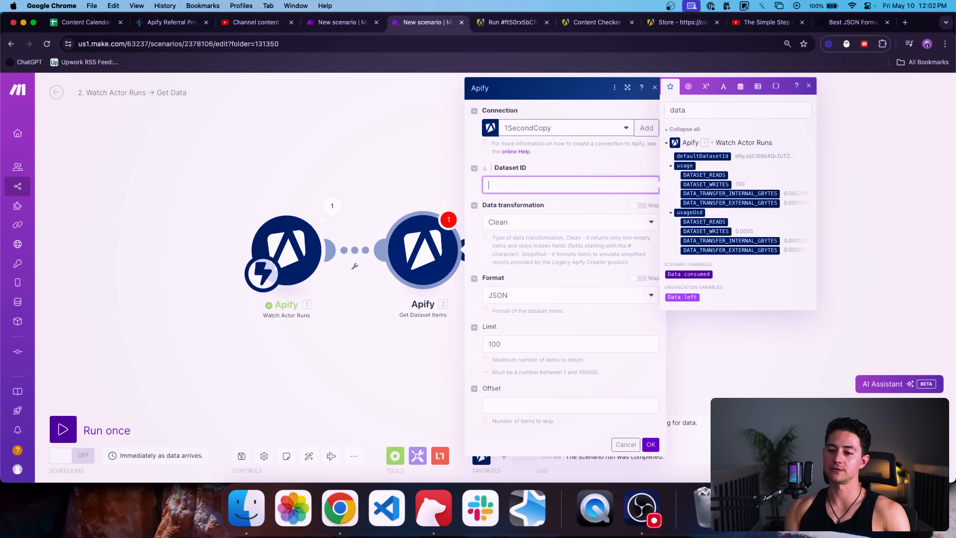
pyautogui.click(716, 156)
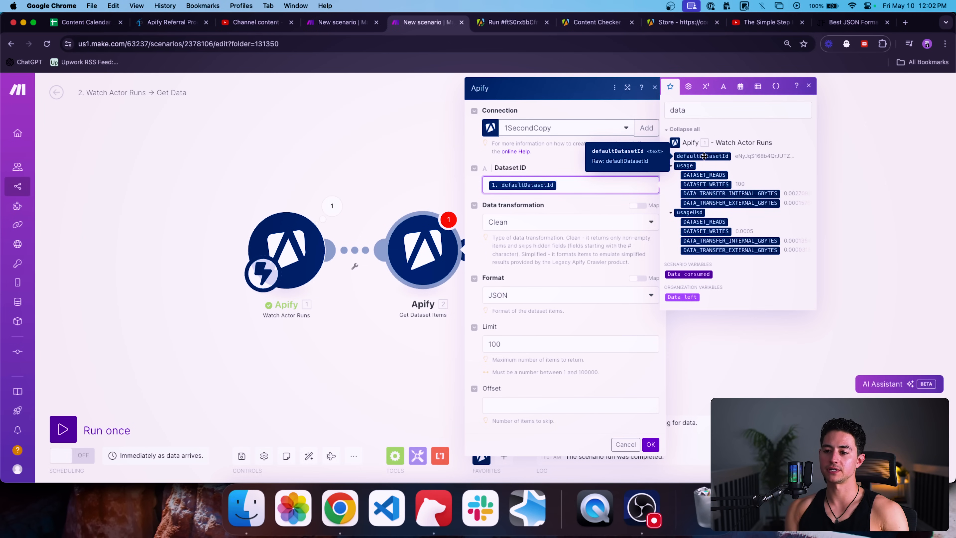
# Step: Copy the actual defaultDatasetId value from the trigger output and paste it into Dataset ID
pyautogui.click(401, 199)
pyautogui.click(332, 205)
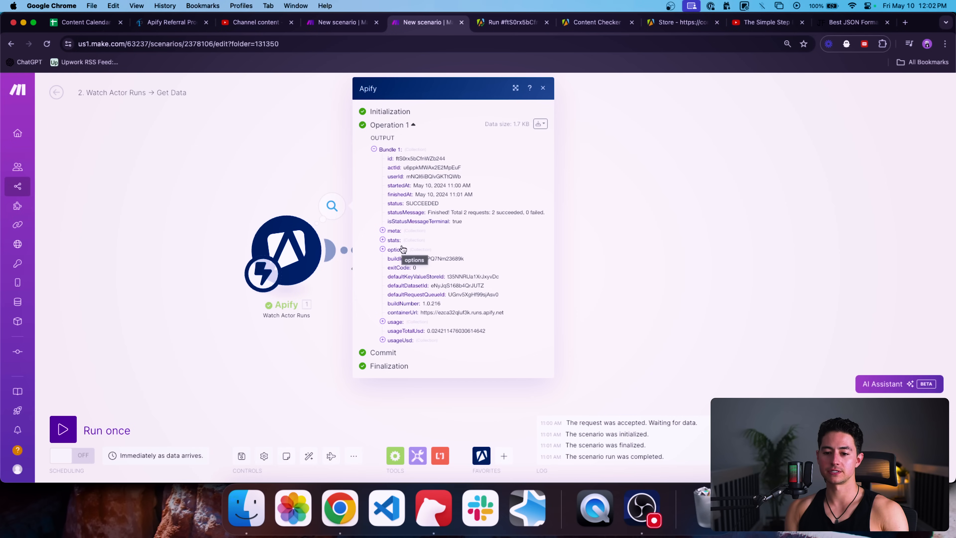
pyautogui.doubleClick(450, 285)
pyautogui.press('super+c')
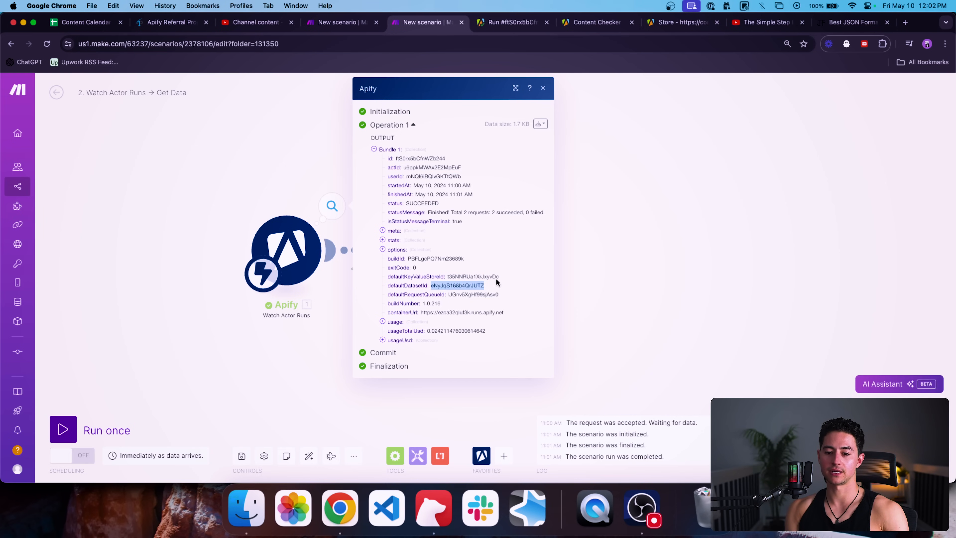
pyautogui.click(608, 250)
pyautogui.click(420, 250)
pyautogui.click(572, 184)
pyautogui.press('super+v')
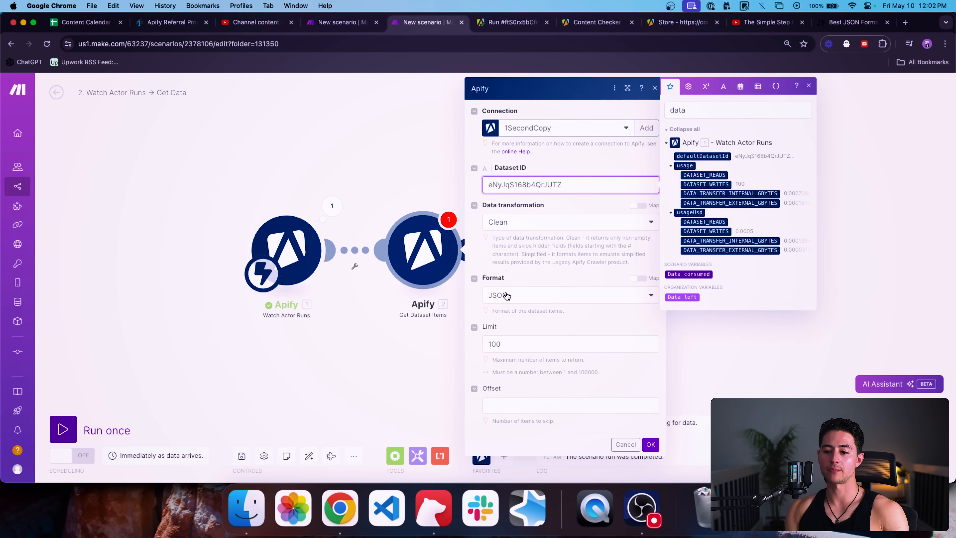
# Step: Keep JSON as the output format, save, and run Get Dataset Items on its own
pyautogui.click(531, 297)
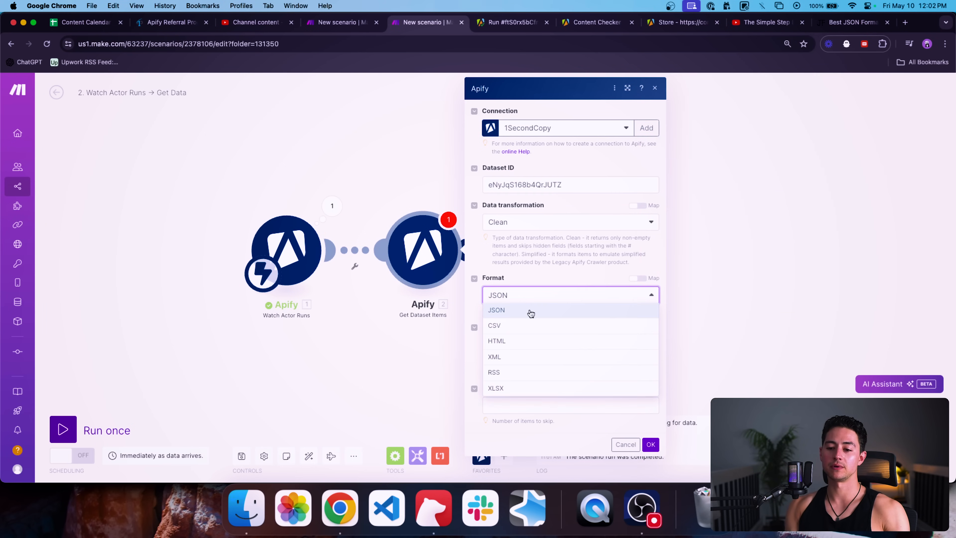
pyautogui.click(561, 276)
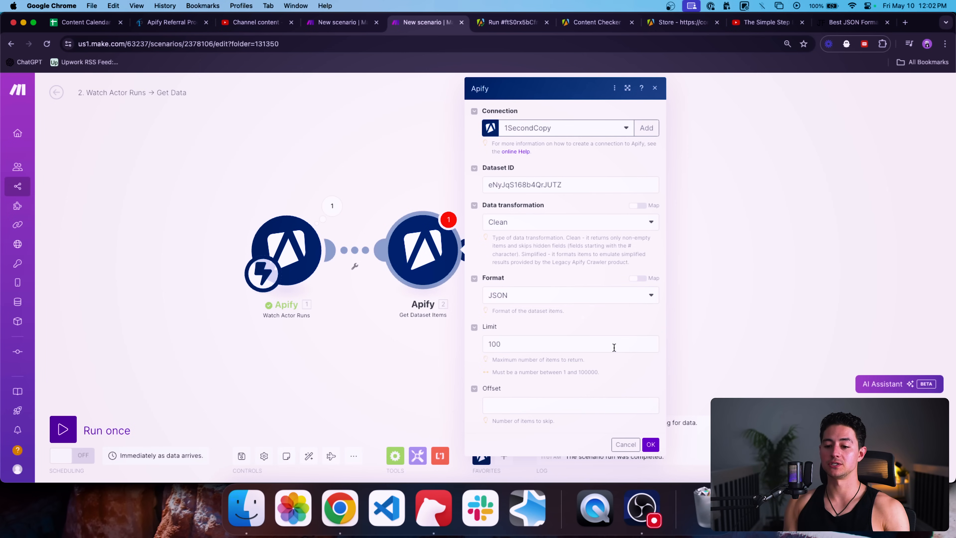
pyautogui.click(650, 444)
pyautogui.rightClick(426, 250)
pyautogui.click(451, 277)
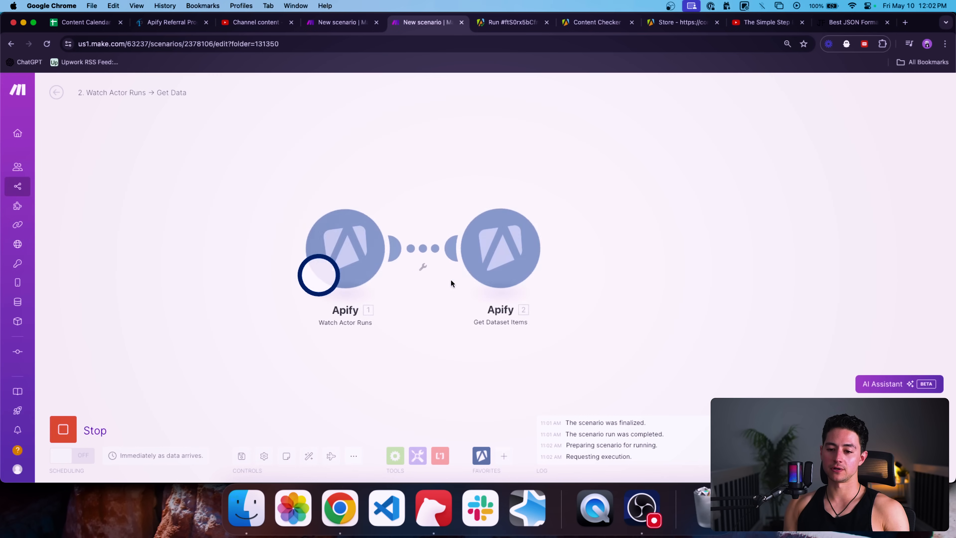
# Step: Scroll through the 100 tweet bundles Get Dataset Items returned, then start adding another module
pyautogui.click(483, 192)
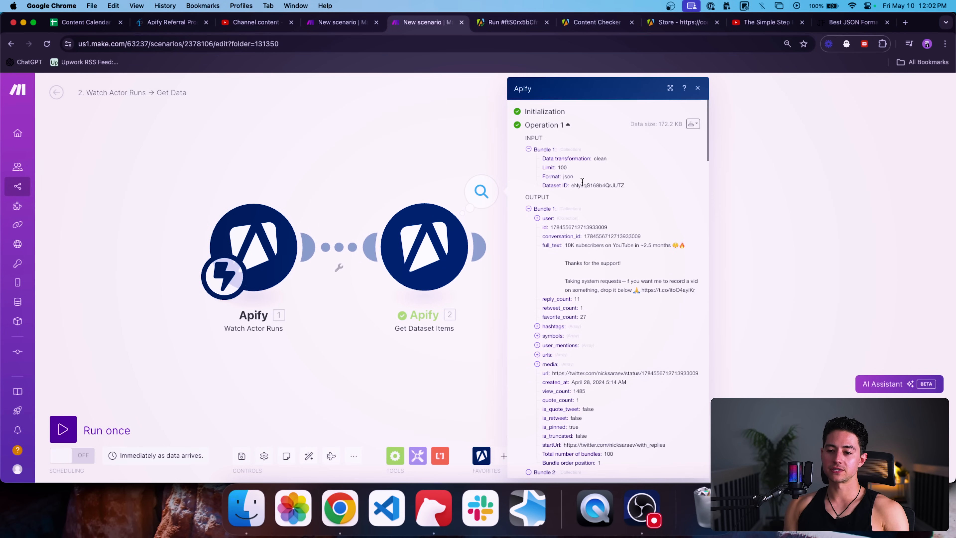
pyautogui.scroll(-2, 590, 243)
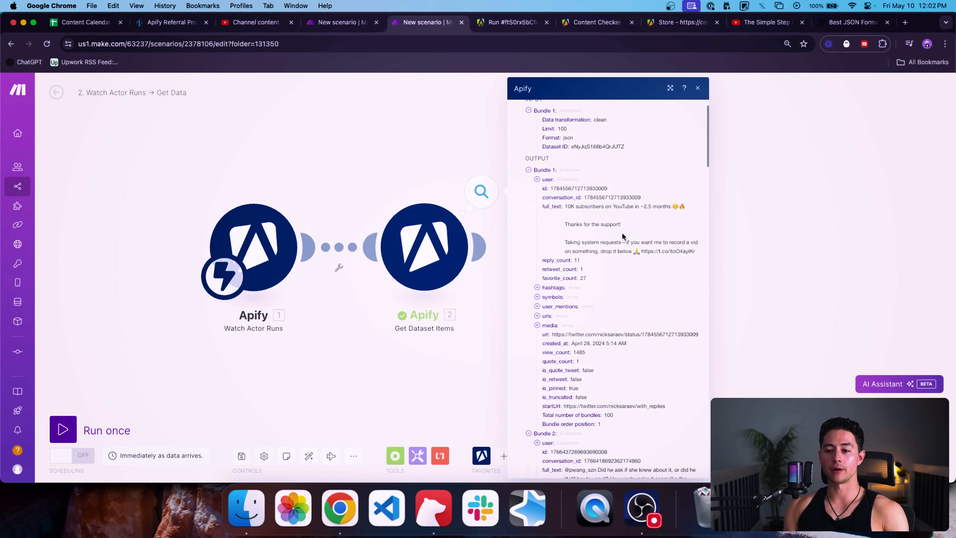
pyautogui.scroll(-20, 623, 234)
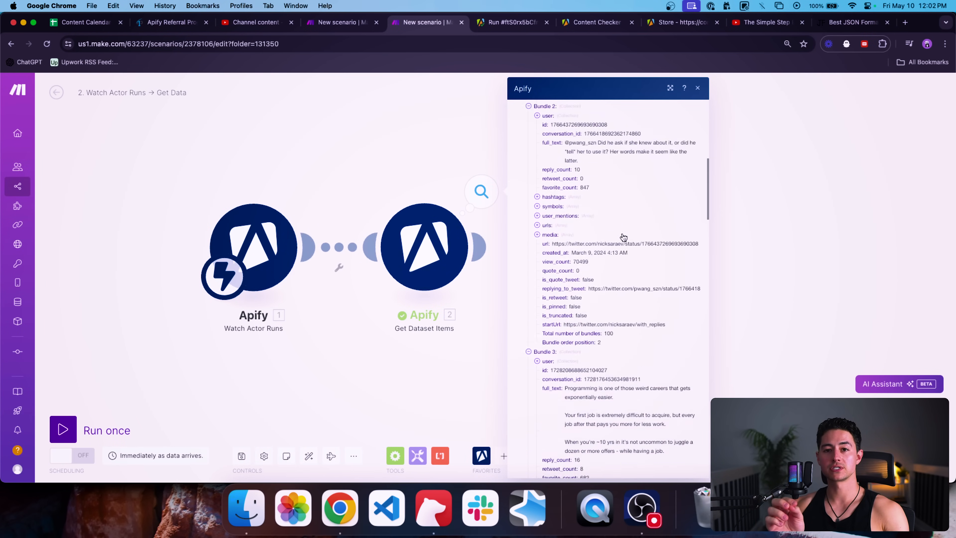
pyautogui.scroll(-1, 624, 237)
pyautogui.scroll(-5, 623, 236)
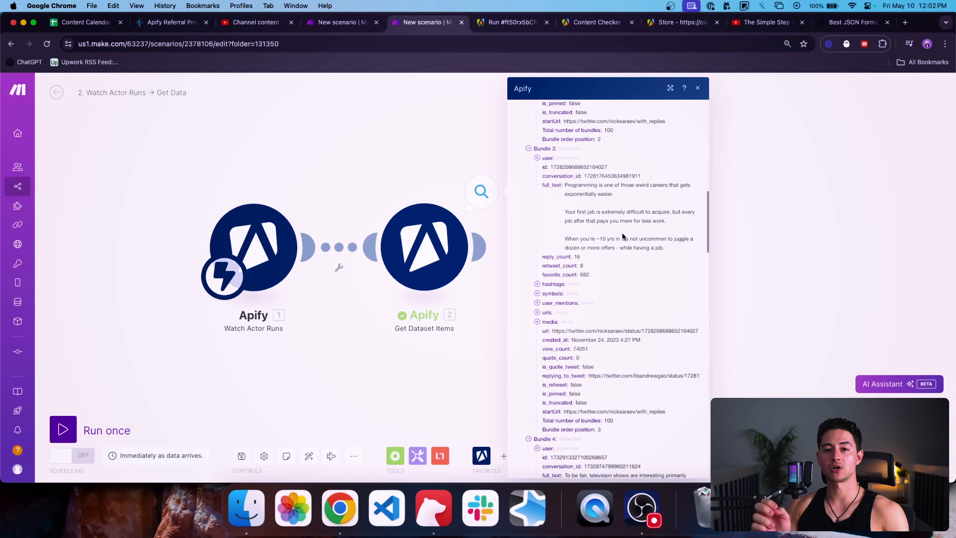
pyautogui.scroll(5, 623, 237)
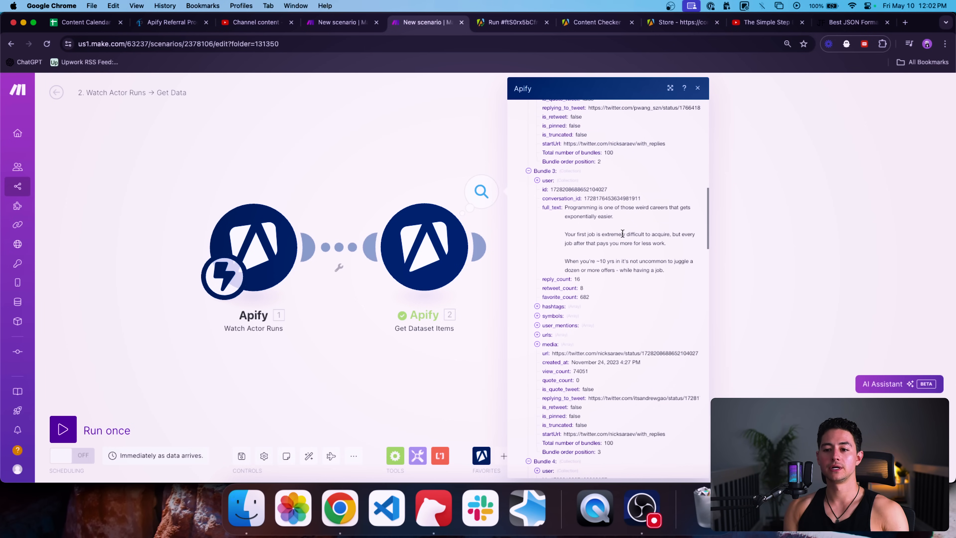
pyautogui.scroll(1, 537, 178)
pyautogui.scroll(12, 537, 180)
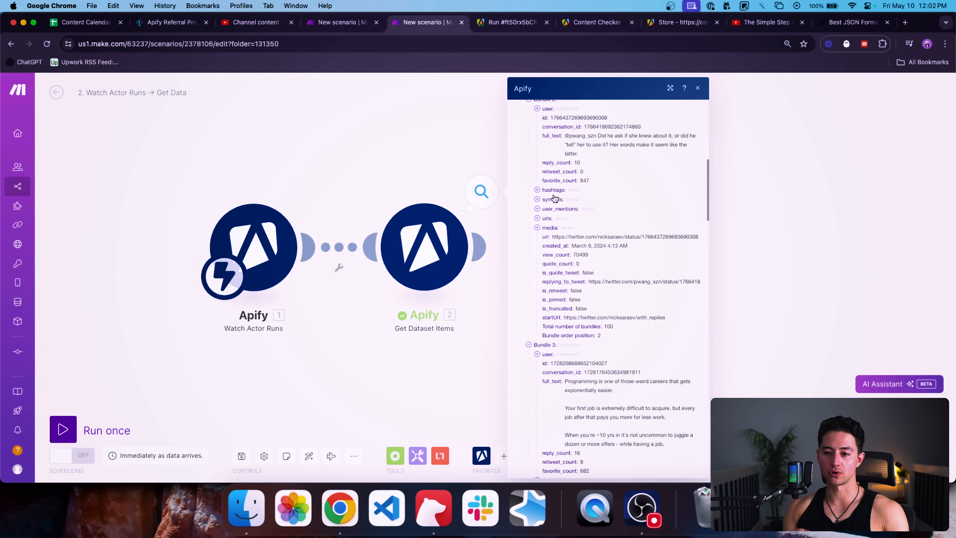
pyautogui.scroll(7, 571, 240)
pyautogui.scroll(14, 571, 240)
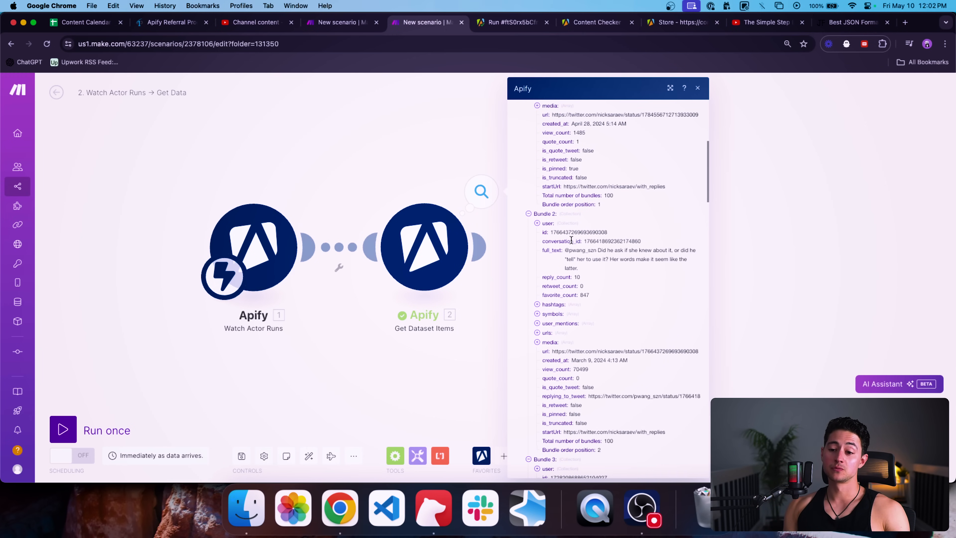
pyautogui.click(420, 144)
pyautogui.click(504, 457)
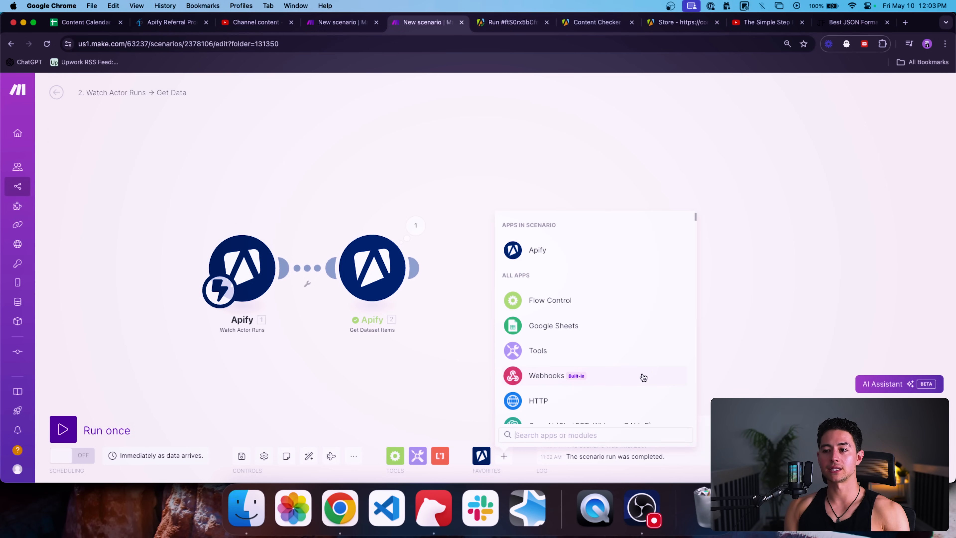
# Step: Add an OpenAI Create a Completion module using the GPT-4 Turbo model
pyautogui.write('openai')
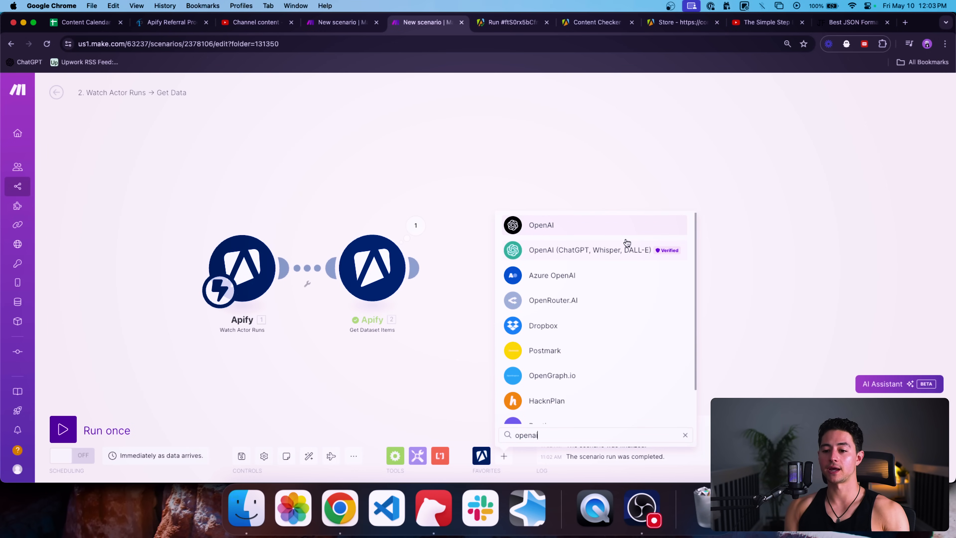
pyautogui.click(625, 247)
pyautogui.scroll(-1, 594, 339)
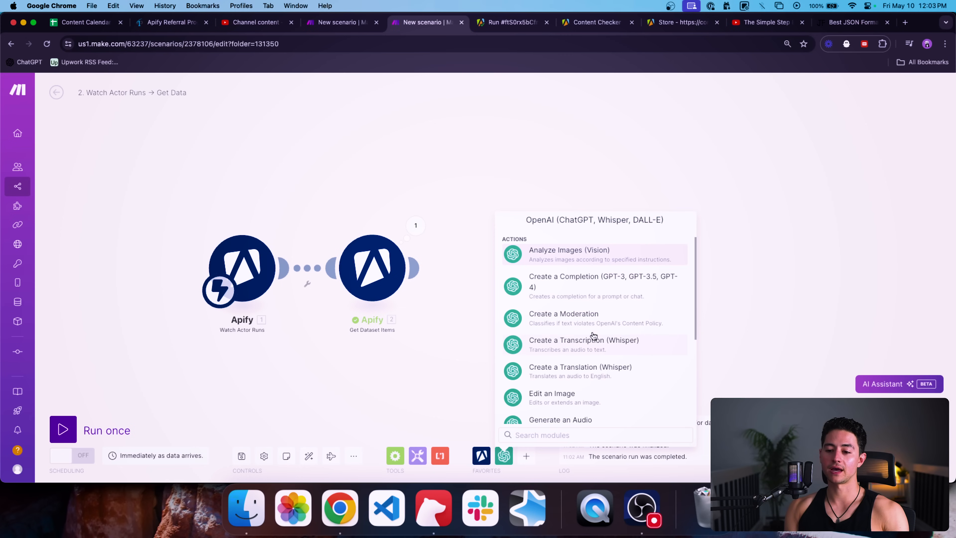
pyautogui.click(595, 275)
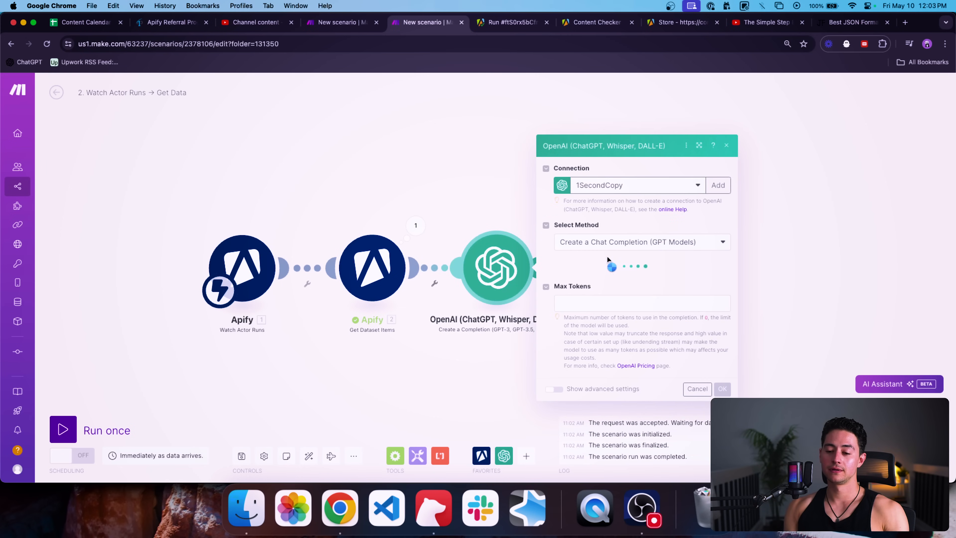
pyautogui.click(625, 259)
pyautogui.click(656, 321)
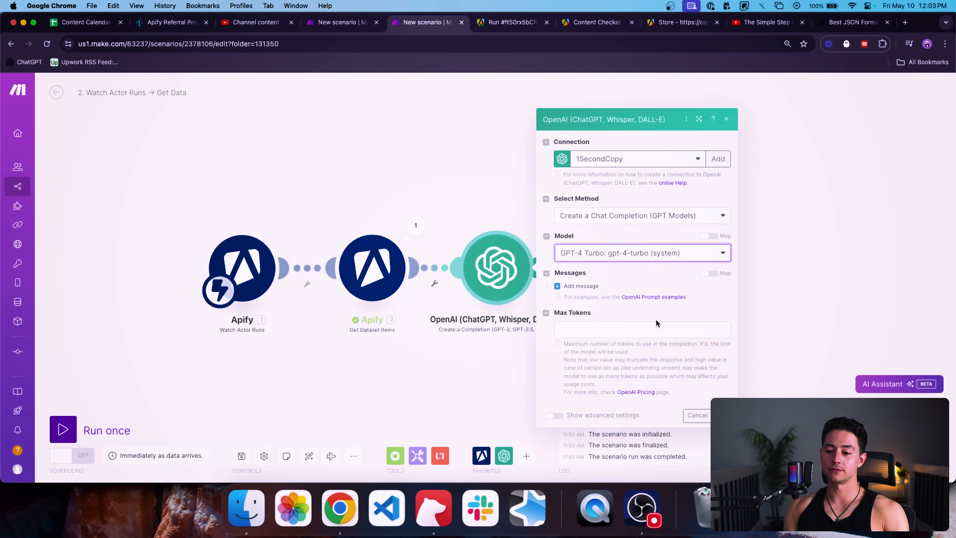
# Step: Add a System message: "You're a helpful, intelligent writing assistant."
pyautogui.click(624, 289)
pyautogui.click(618, 298)
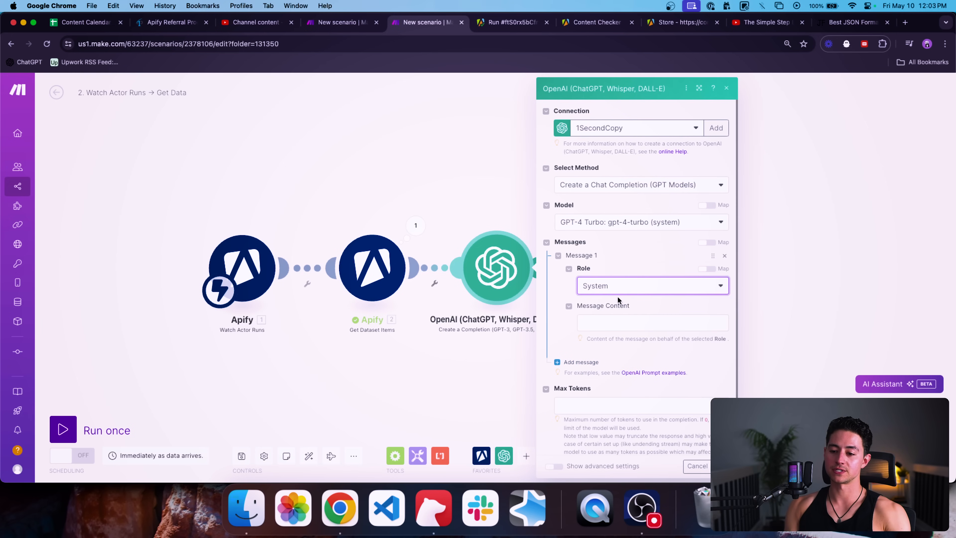
pyautogui.click(621, 323)
pyautogui.write("You're a helpfu")
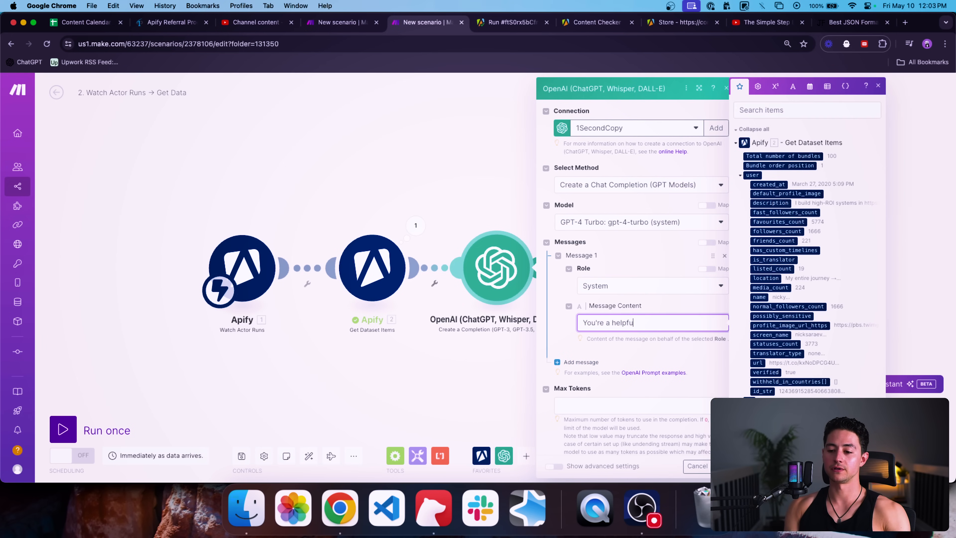
pyautogui.write('g assistant.')
pyautogui.scroll(-2, 581, 350)
# Step: Add a second message with the User role
pyautogui.click(579, 333)
pyautogui.scroll(-2, 579, 334)
pyautogui.click(616, 278)
pyautogui.click(621, 309)
pyautogui.click(625, 314)
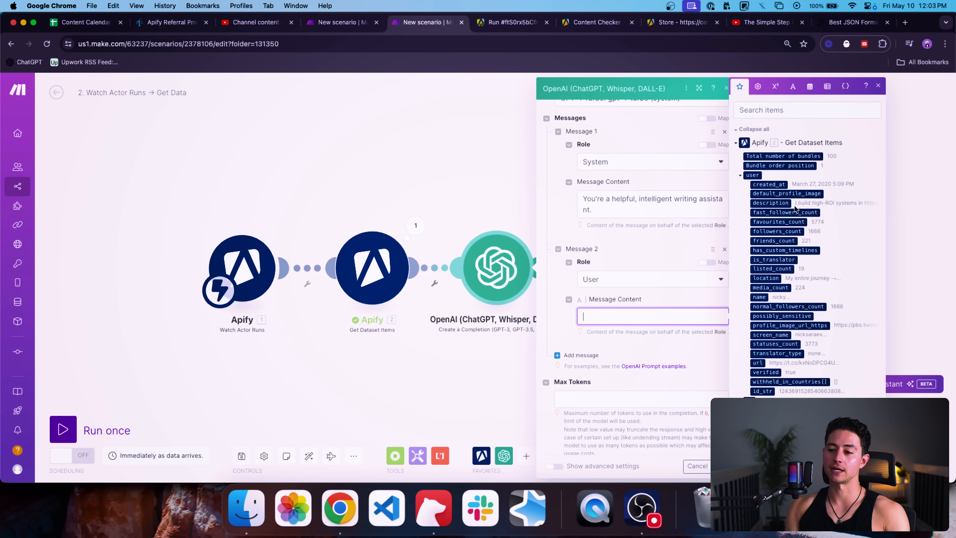
# Step: Write the content-spinner prompt to rewrite a Twitter post, ending 'Output in JSON.', and add a third message
pyautogui.click(740, 176)
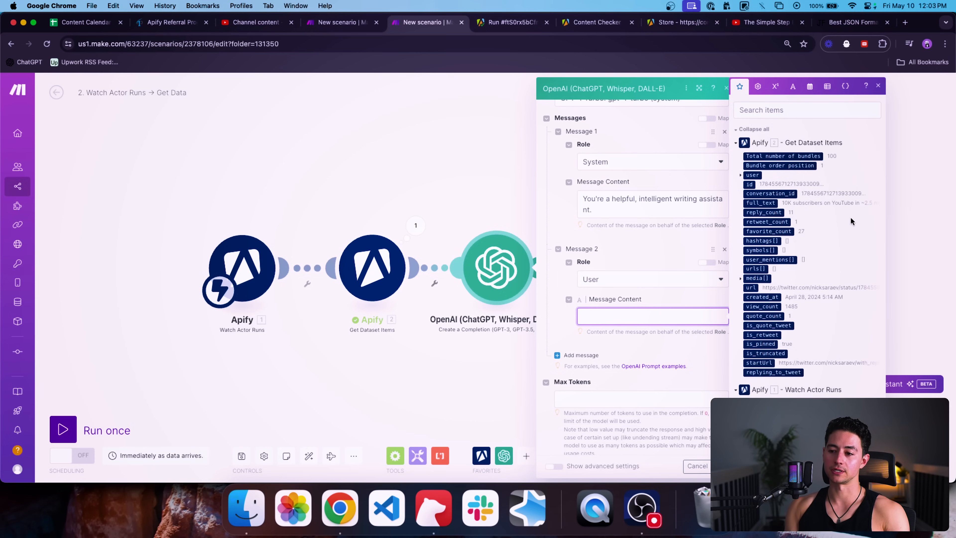
pyautogui.scroll(-1, 851, 221)
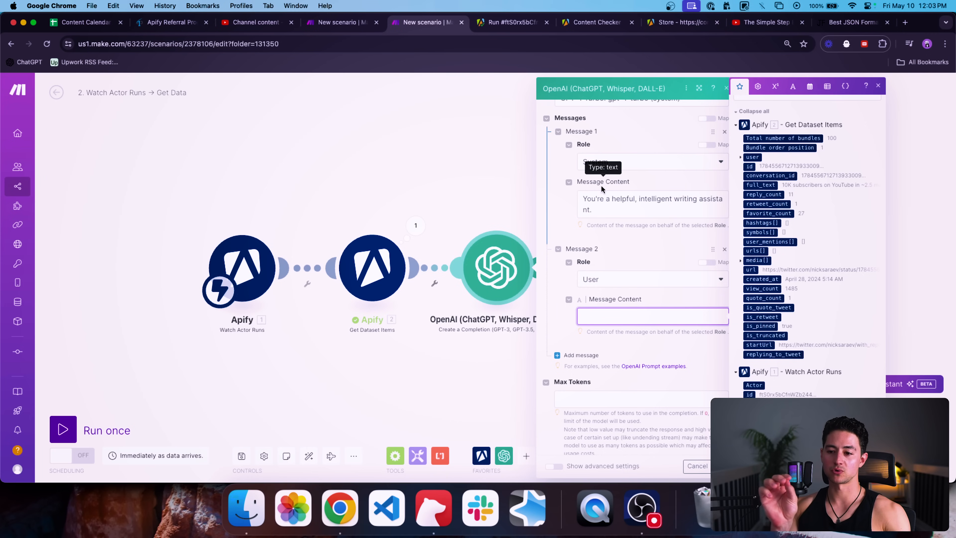
pyautogui.tripleClick(602, 200)
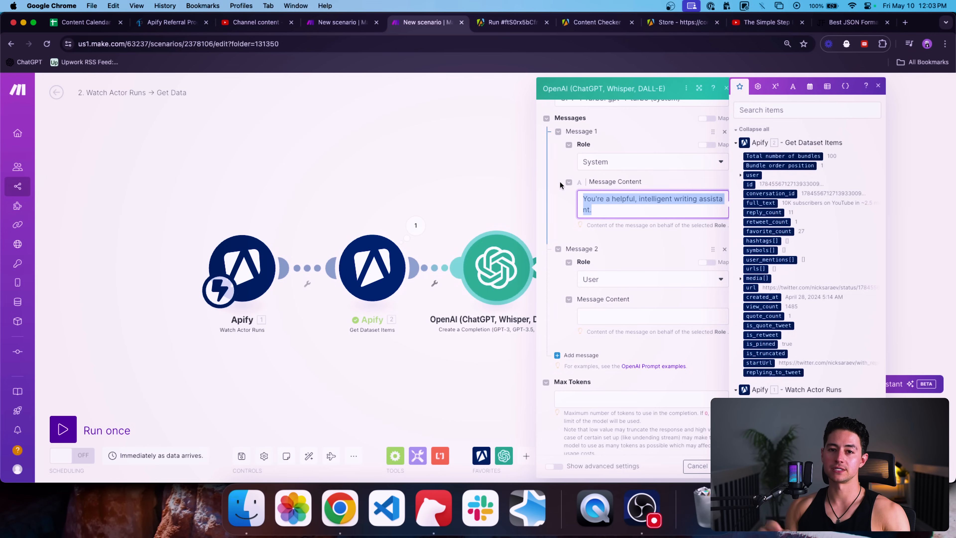
pyautogui.scroll(-1, 626, 286)
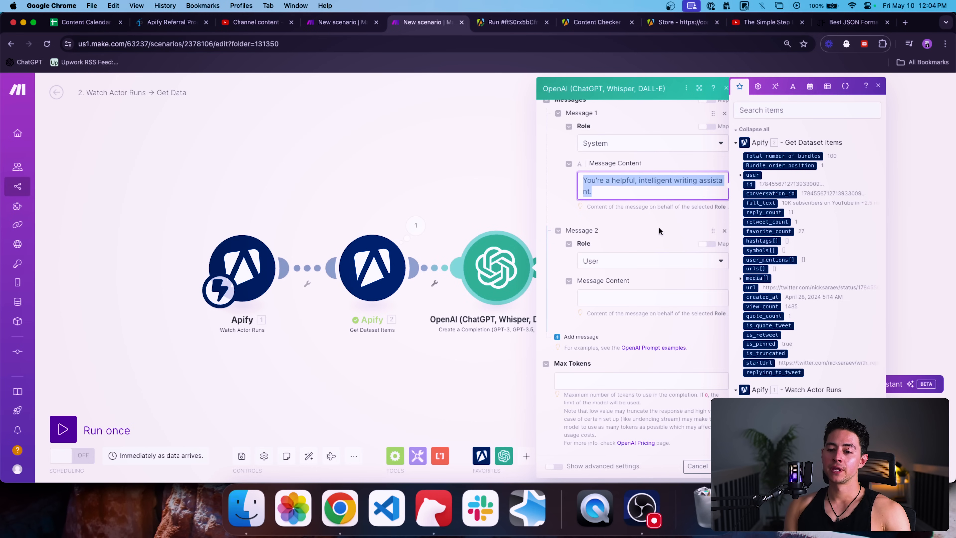
pyautogui.click(635, 287)
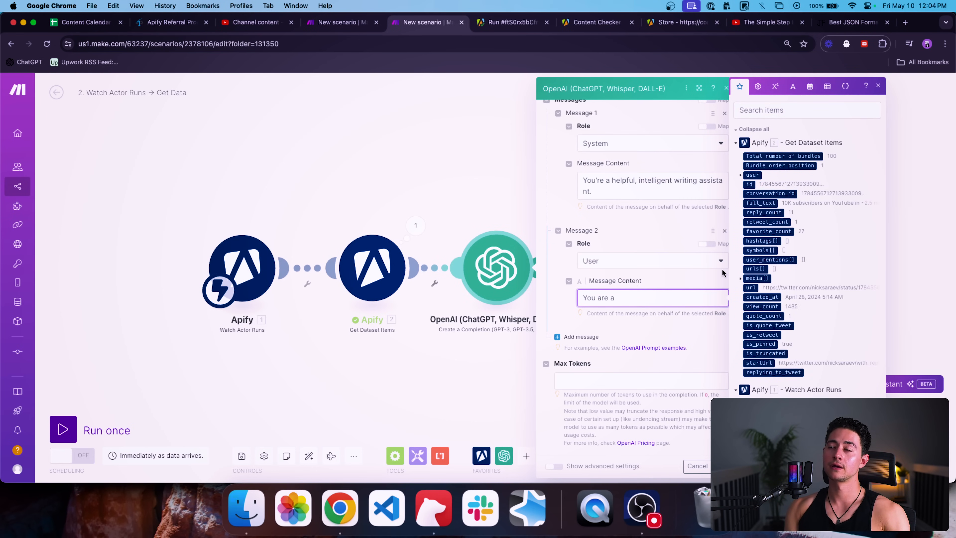
pyautogui.write('You are a content')
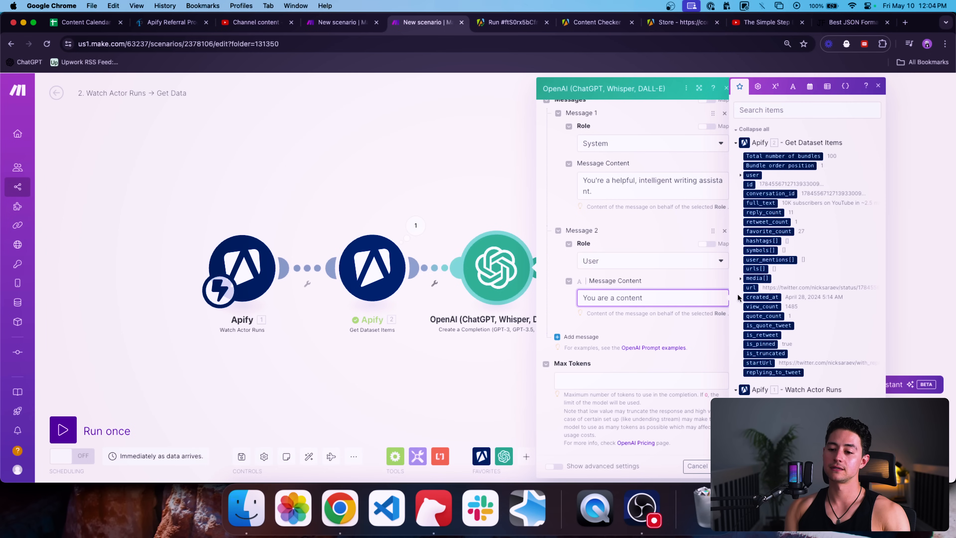
pyautogui.write(' spinner. Yo')
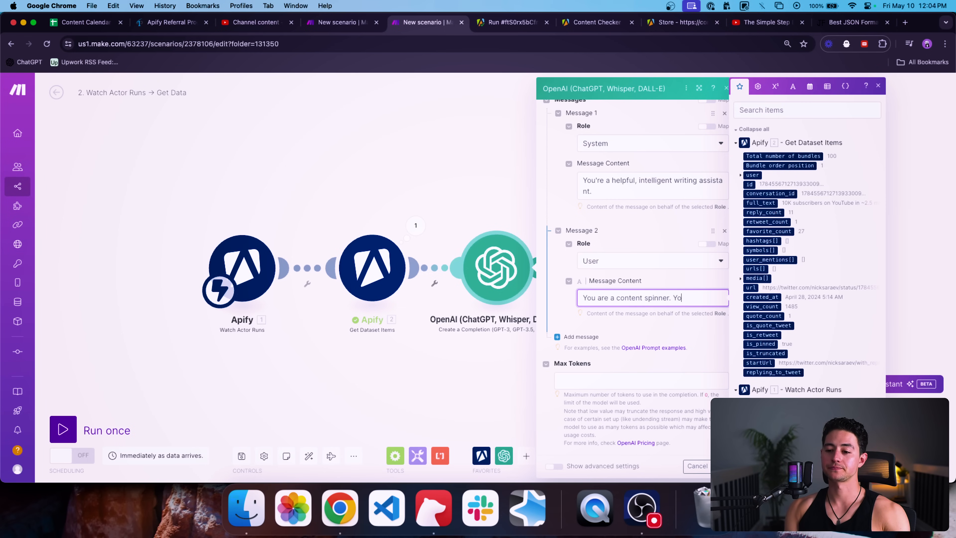
pyautogui.write('ur job is to take a post from Twitter, and r')
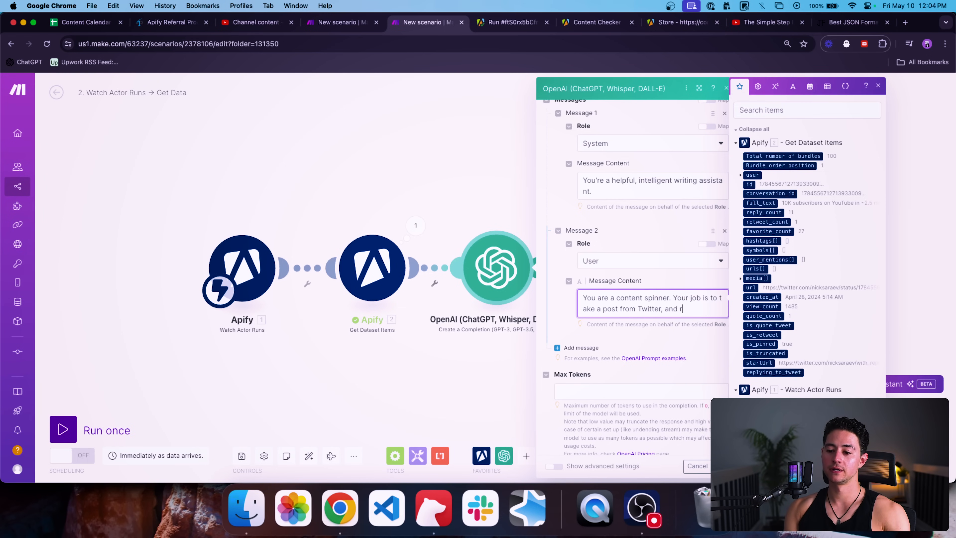
pyautogui.write('ewrite it in a way')
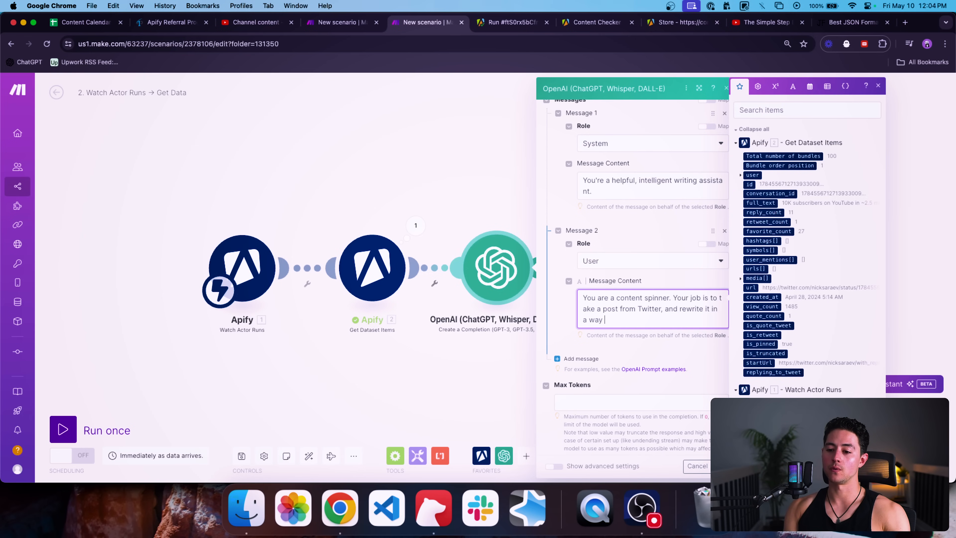
pyautogui.write(' that encapsulat')
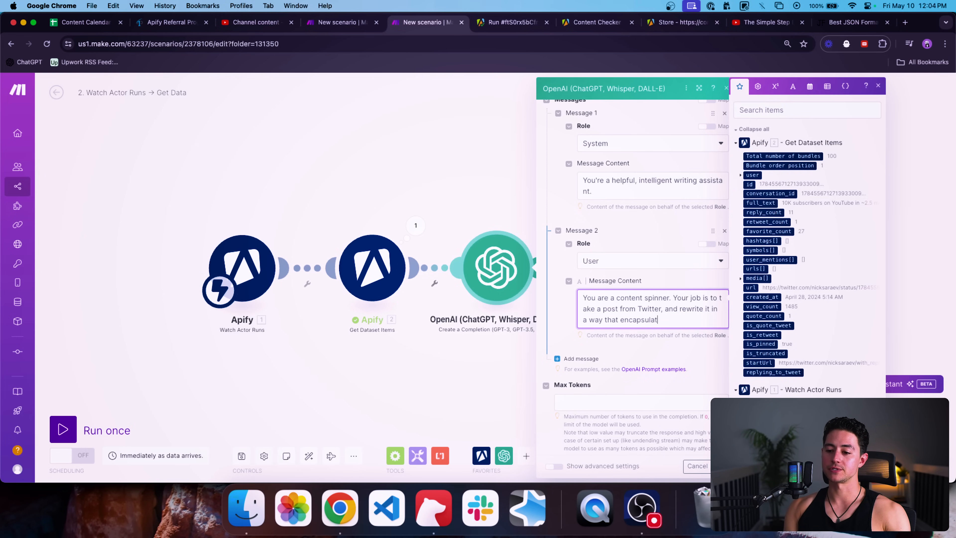
pyautogui.write('es the original the me i')
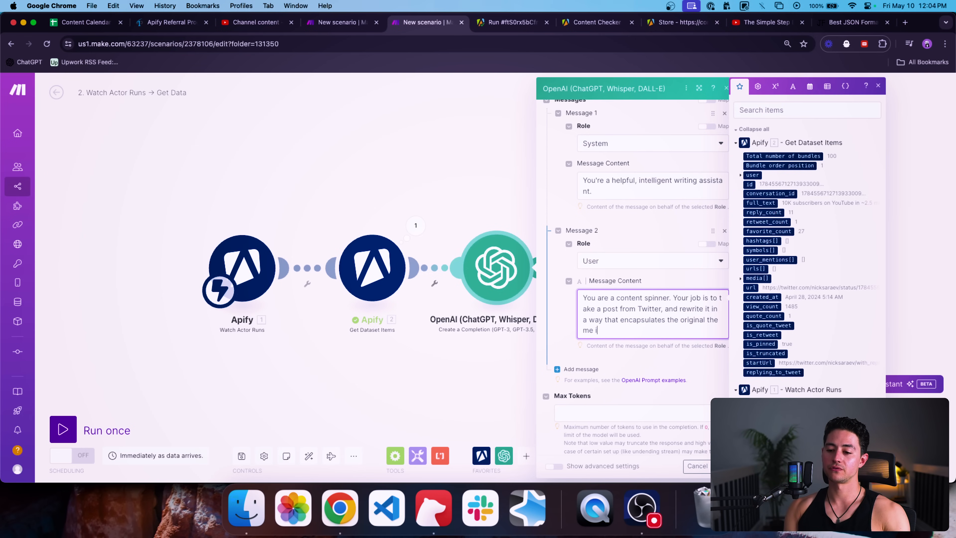
pyautogui.write('n different words.')
pyautogui.scroll(-1, 636, 276)
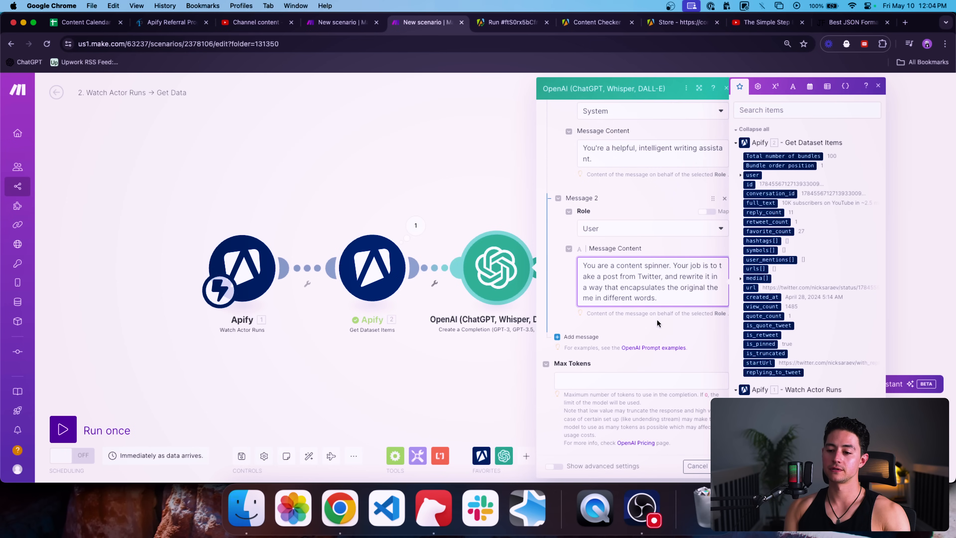
pyautogui.write('Output in JSON.')
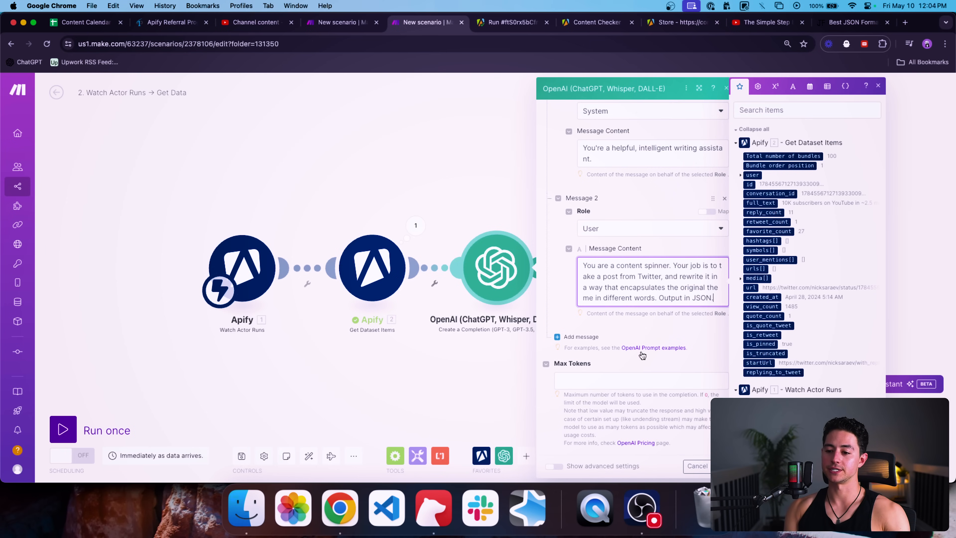
pyautogui.click(557, 337)
pyautogui.scroll(-2, 626, 336)
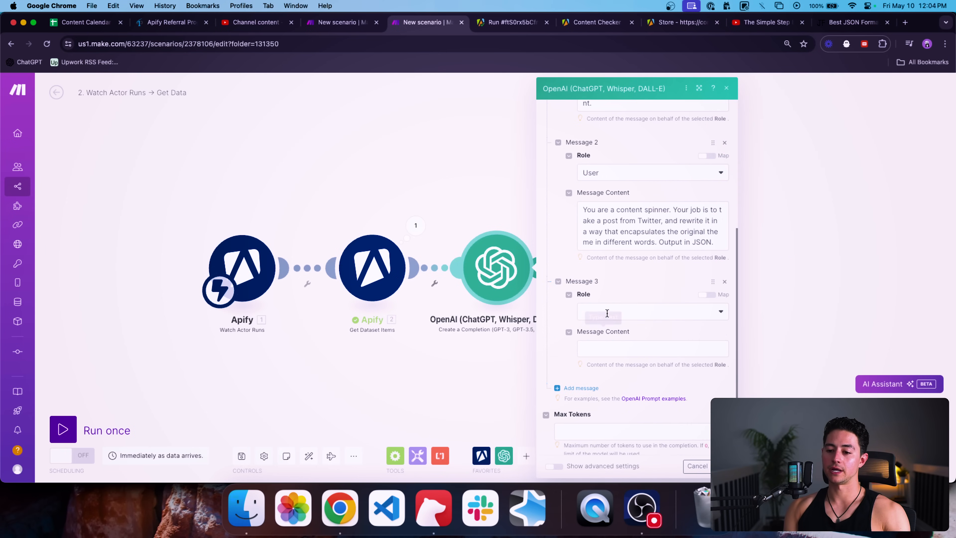
# Step: Set message 3 to User, add message 4 as Assistant and message 5 as User
pyautogui.click(608, 313)
pyautogui.click(607, 340)
pyautogui.scroll(-1, 604, 363)
pyautogui.click(588, 361)
pyautogui.scroll(-1, 588, 358)
pyautogui.click(604, 316)
pyautogui.click(604, 364)
pyautogui.click(589, 392)
pyautogui.scroll(-3, 595, 377)
pyautogui.click(603, 347)
pyautogui.click(604, 372)
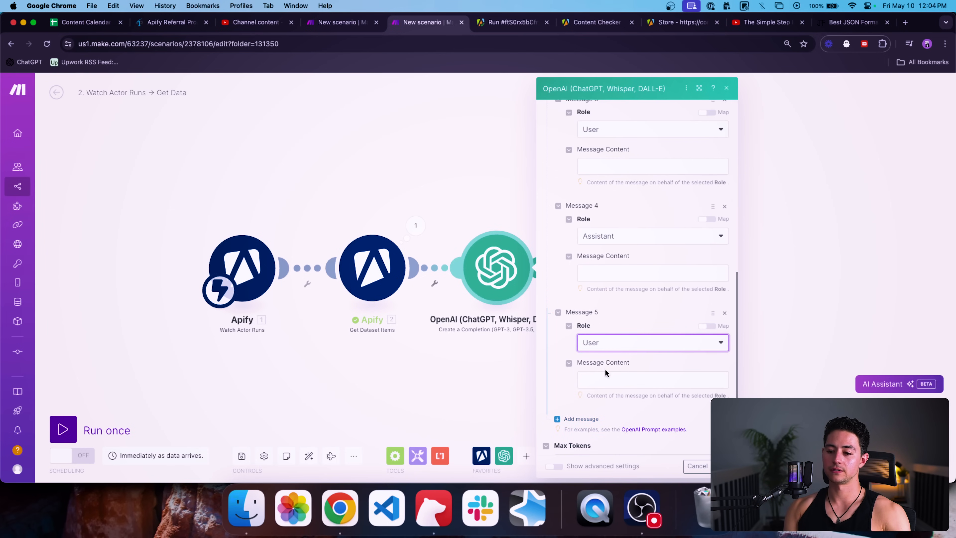
pyautogui.scroll(-2, 605, 377)
pyautogui.scroll(5, 611, 336)
pyautogui.click(614, 291)
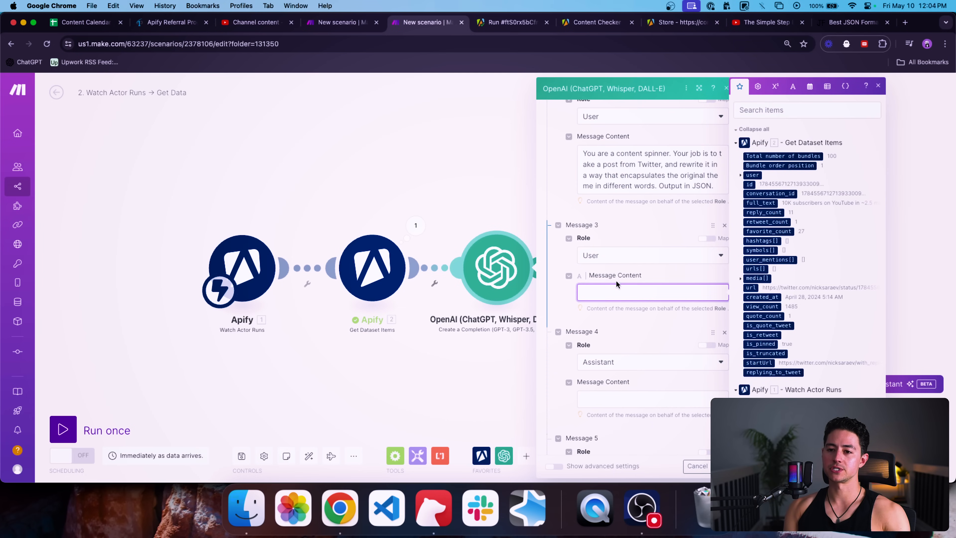
# Step: Open the Twitter home feed in a new browser tab
pyautogui.press('super+t')
pyautogui.write('twi')
pyautogui.press('Return')
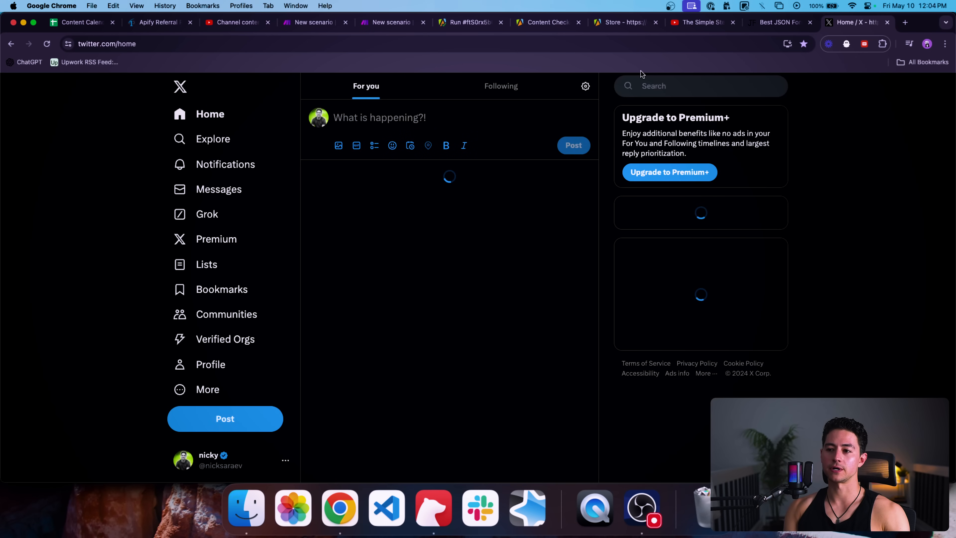
# Step: On the profile's Highlights, select the Jan 26 post about making $210K on Upwork
pyautogui.click(311, 119)
pyautogui.scroll(-15, 434, 274)
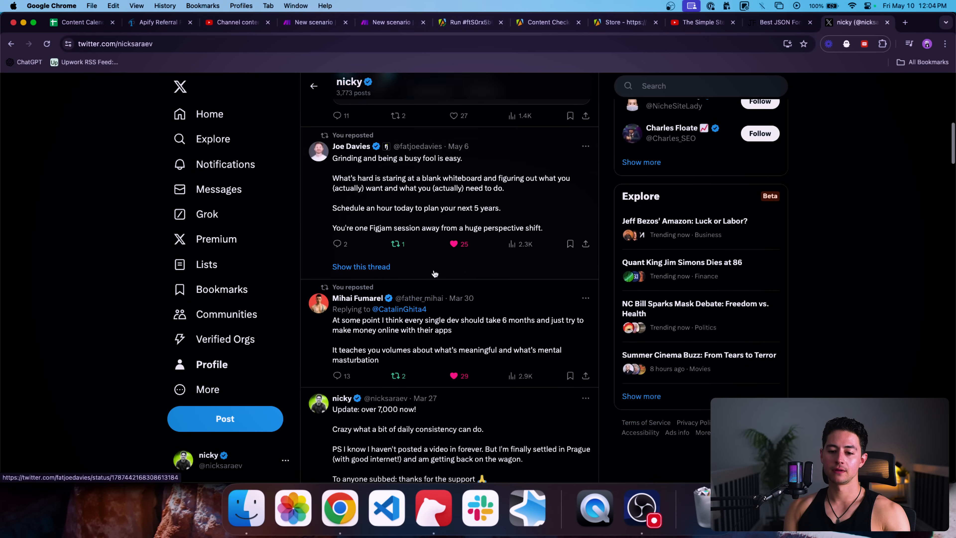
pyautogui.scroll(15, 434, 274)
pyautogui.scroll(-2, 395, 341)
pyautogui.click(426, 310)
pyautogui.scroll(-10, 429, 312)
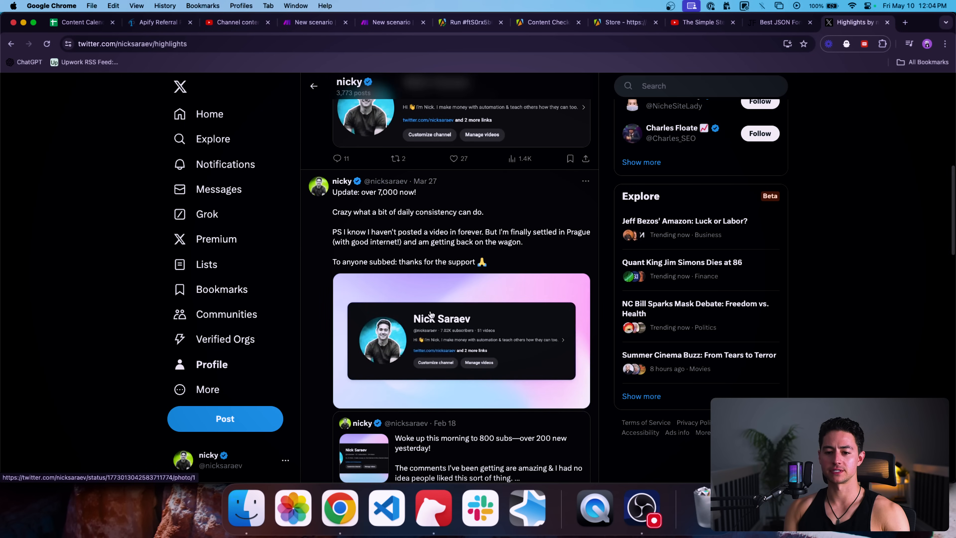
pyautogui.scroll(-15, 431, 314)
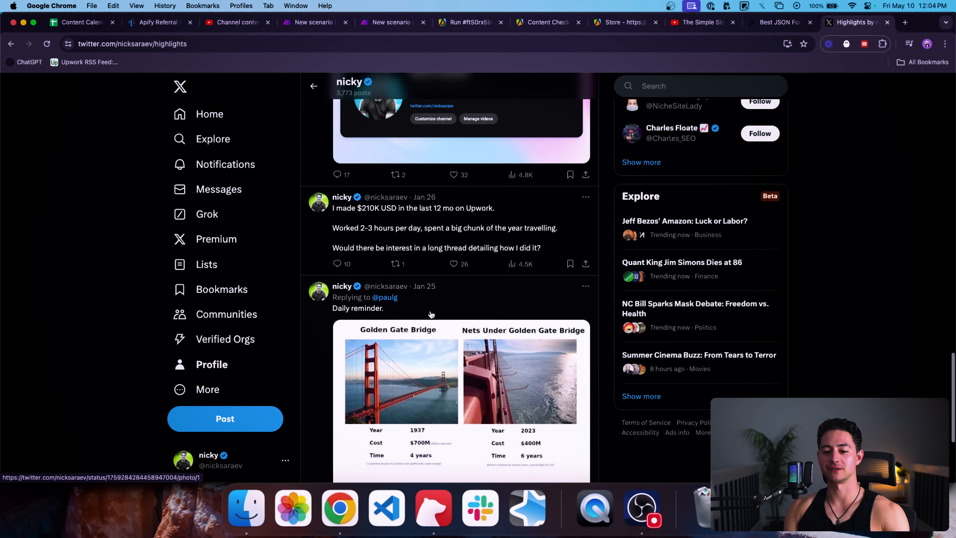
pyautogui.scroll(1, 431, 314)
pyautogui.moveTo(544, 266); pyautogui.dragTo(333, 229)
pyautogui.press('super+c')
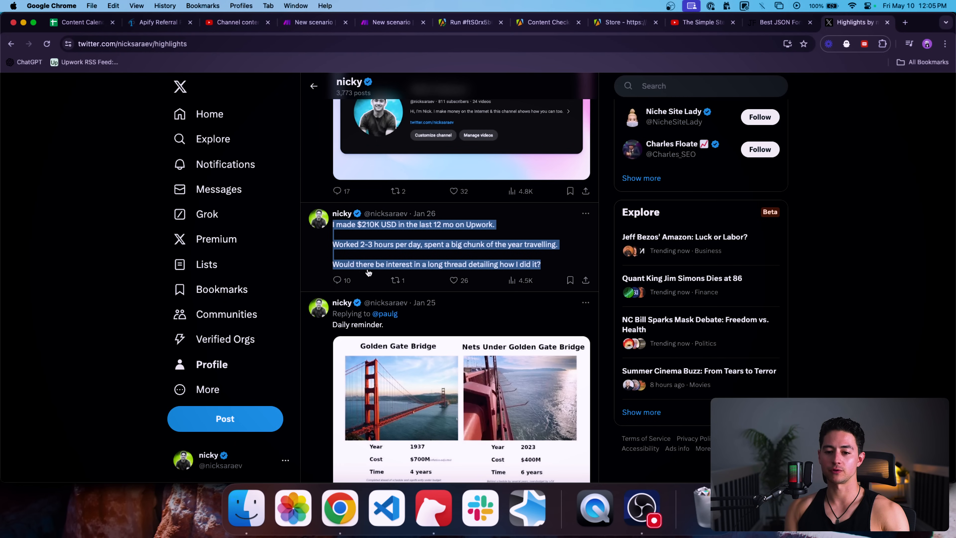
# Step: Back in the Make scenario, paste the copied Upwork tweet into message 3
pyautogui.click(317, 24)
pyautogui.click(391, 23)
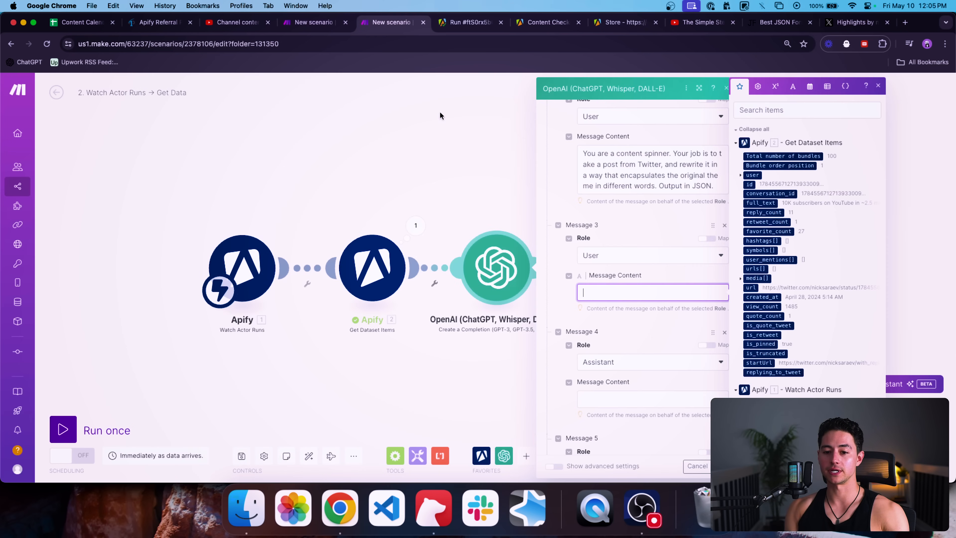
pyautogui.press('super+v')
pyautogui.scroll(-3, 645, 318)
# Step: Write a reworded version of the $210,000 Upwork tweet as message 4's example
pyautogui.click(633, 359)
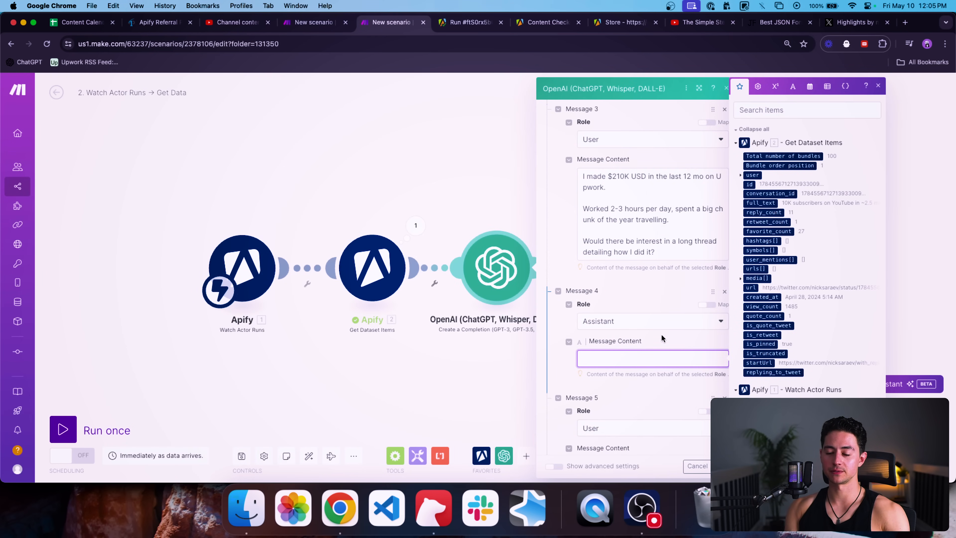
pyautogui.write('Over the last twelve m')
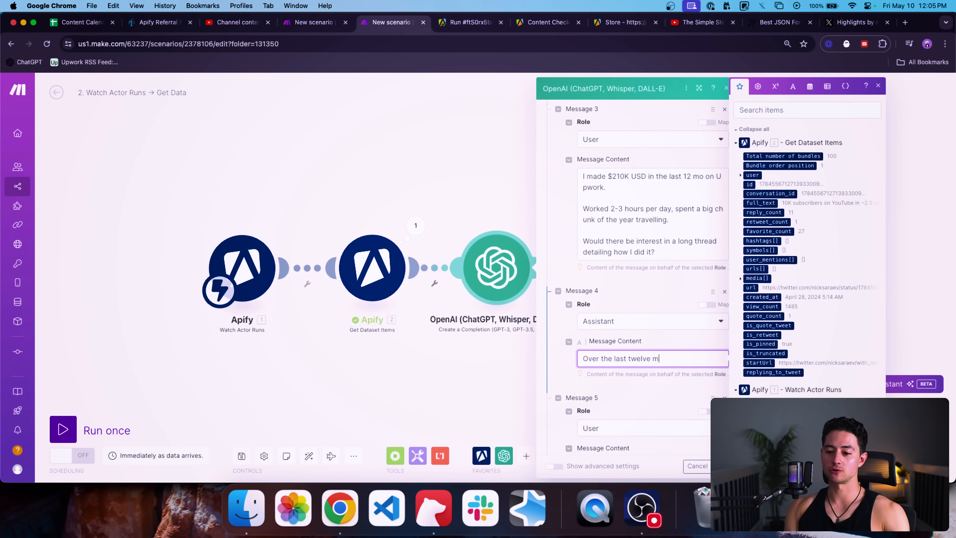
pyautogui.write('onths I')
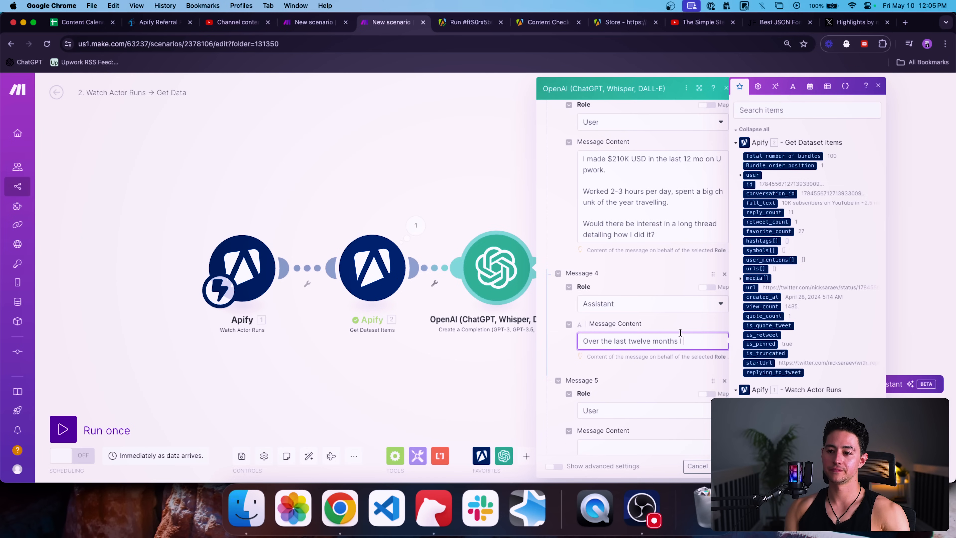
pyautogui.write(' maee $210,00')
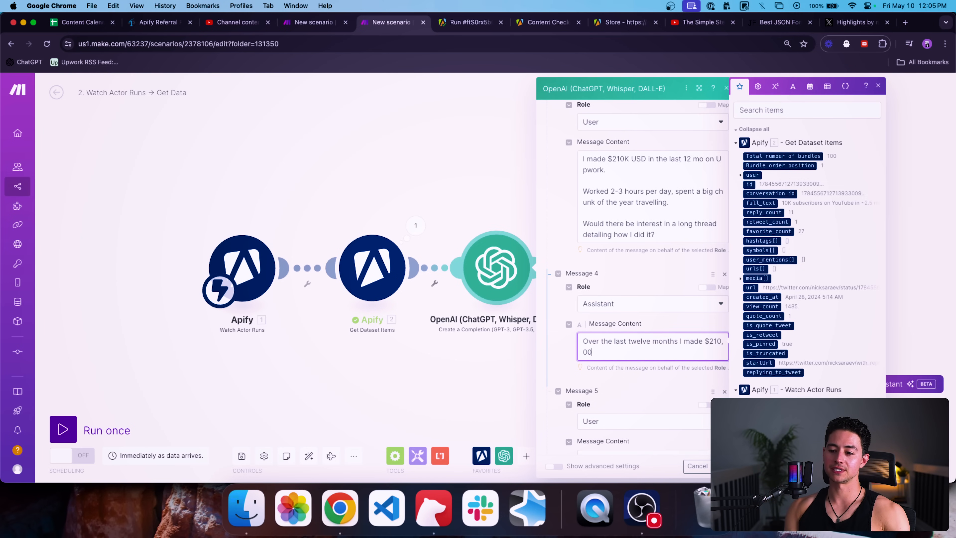
pyautogui.write('0 on Upwork')
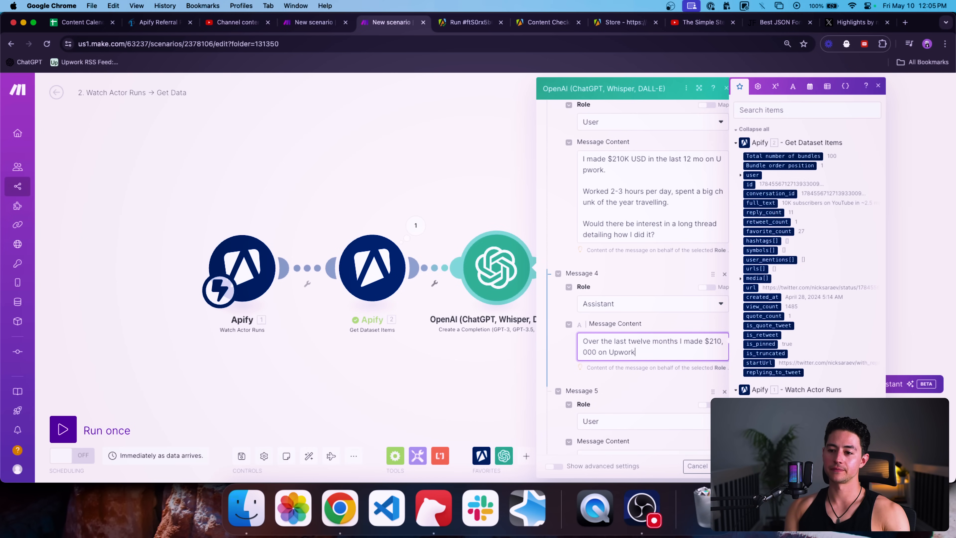
pyautogui.doubleClick(693, 342)
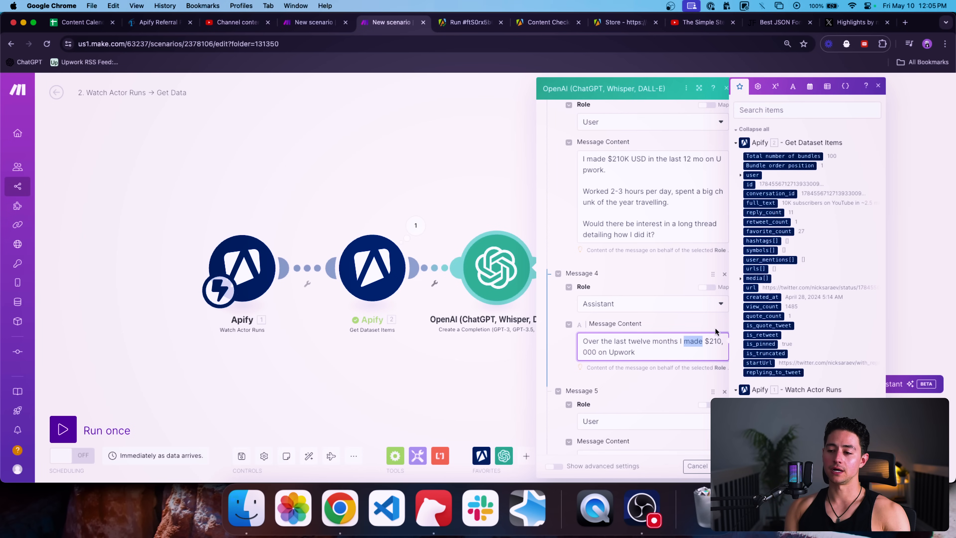
pyautogui.write('profited')
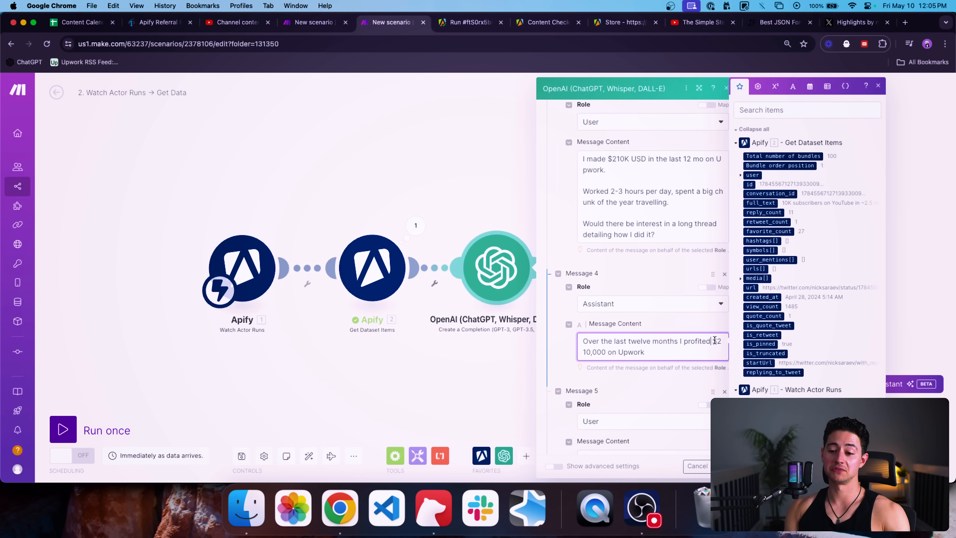
pyautogui.doubleClick(696, 341)
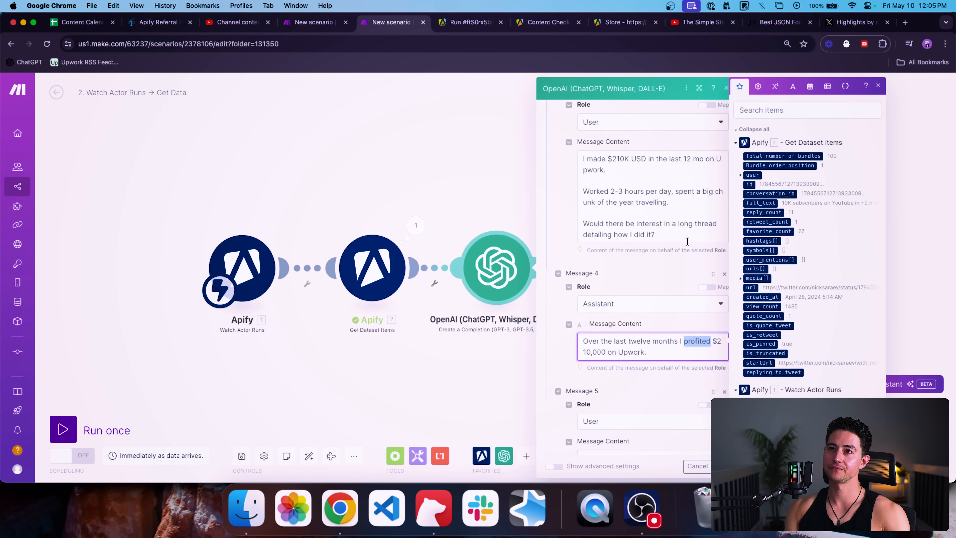
pyautogui.write('generate')
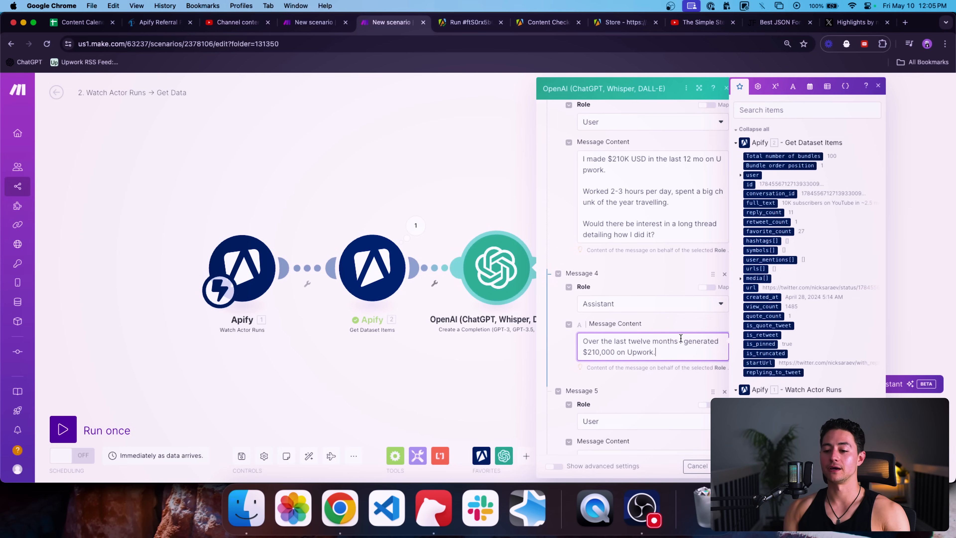
pyautogui.press('BackSpace')
pyautogui.write('while wor')
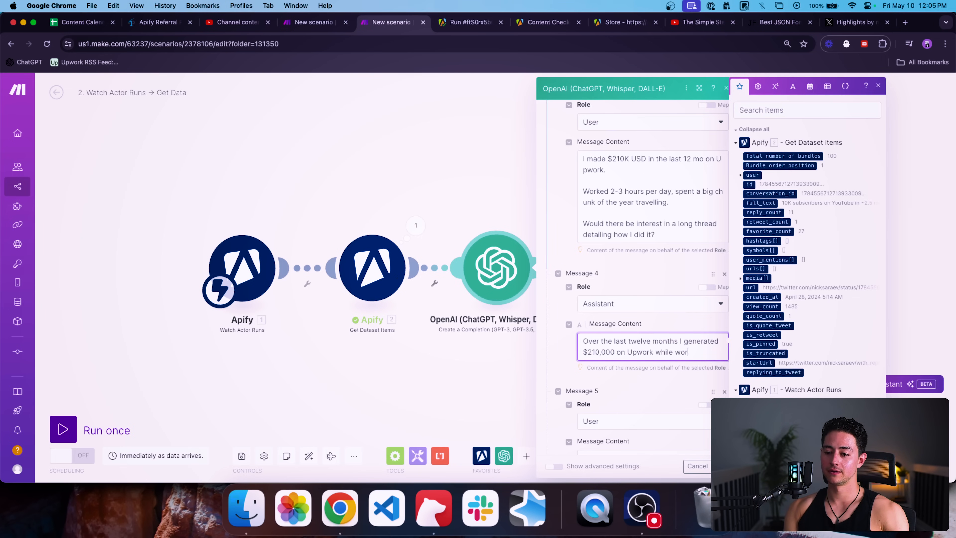
pyautogui.write('k')
pyautogui.press('BackSpace')
pyautogui.press('BackSpace')
pyautogui.press('BackSpace')
pyautogui.press('BackSpace')
pyautogui.press('BackSpace')
pyautogui.press('BackSpace')
pyautogui.press('BackSpace')
pyautogui.press('BackSpace')
pyautogui.press('BackSpace')
pyautogui.press('BackSpace')
pyautogui.write('with mini')
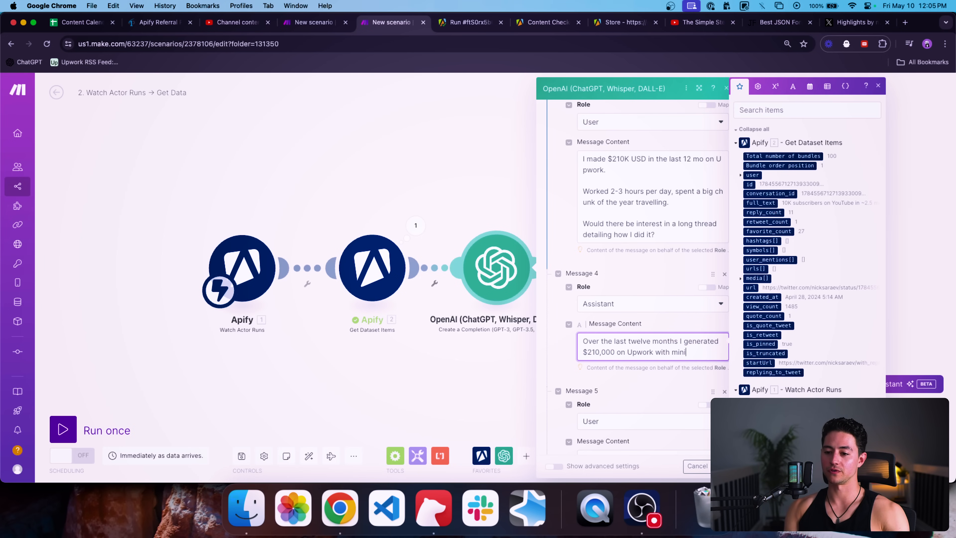
pyautogui.write('mal work an')
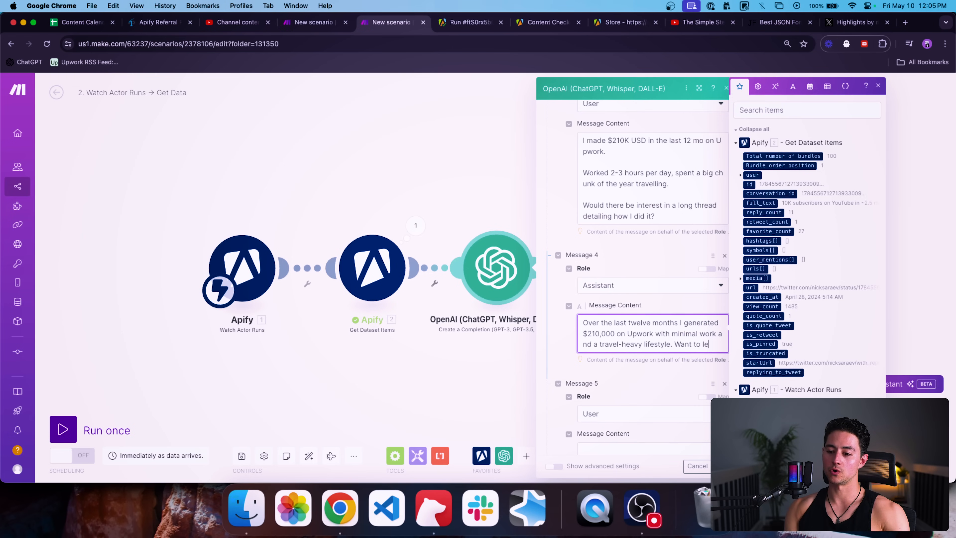
pyautogui.write('arn how I di')
pyautogui.hotkey('shift', 'Left')
pyautogui.hotkey('shift', 'Left')
pyautogui.hotkey('shift', 'Left')
pyautogui.hotkey('shift', 'Left')
pyautogui.hotkey('shift', 'Left')
pyautogui.press('BackSpace')
pyautogui.write('?')
pyautogui.scroll(-5, 638, 336)
# Step: Map the tweet's full_text into message 5's content
pyautogui.click(653, 297)
pyautogui.hotkey('shift', 'Tab')
pyautogui.scroll(5, 705, 238)
pyautogui.scroll(4, 668, 251)
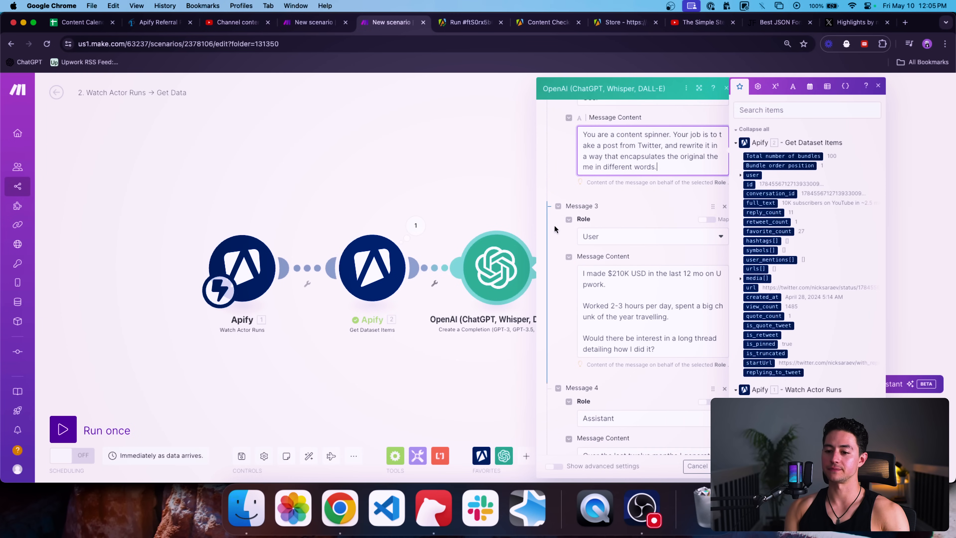
pyautogui.scroll(-9, 569, 229)
pyautogui.scroll(-1, 634, 259)
pyautogui.click(622, 314)
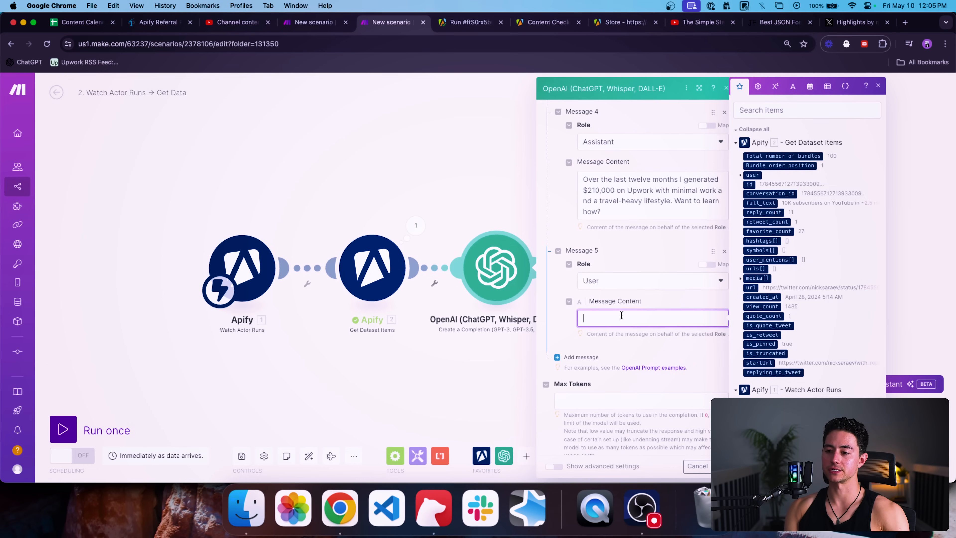
pyautogui.click(768, 205)
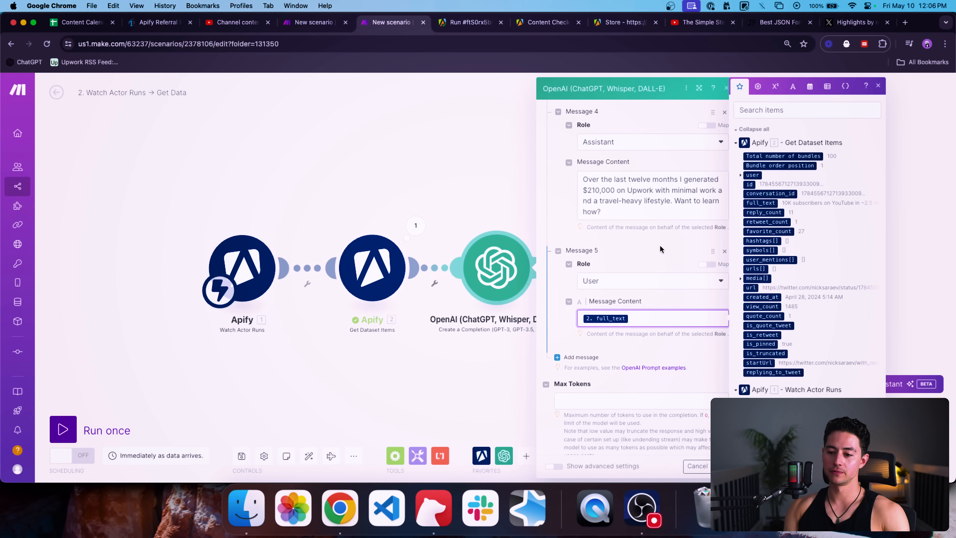
# Step: Set Max Tokens to 4096 and save the OpenAI module
pyautogui.scroll(-1, 640, 324)
pyautogui.click(634, 379)
pyautogui.write('4096')
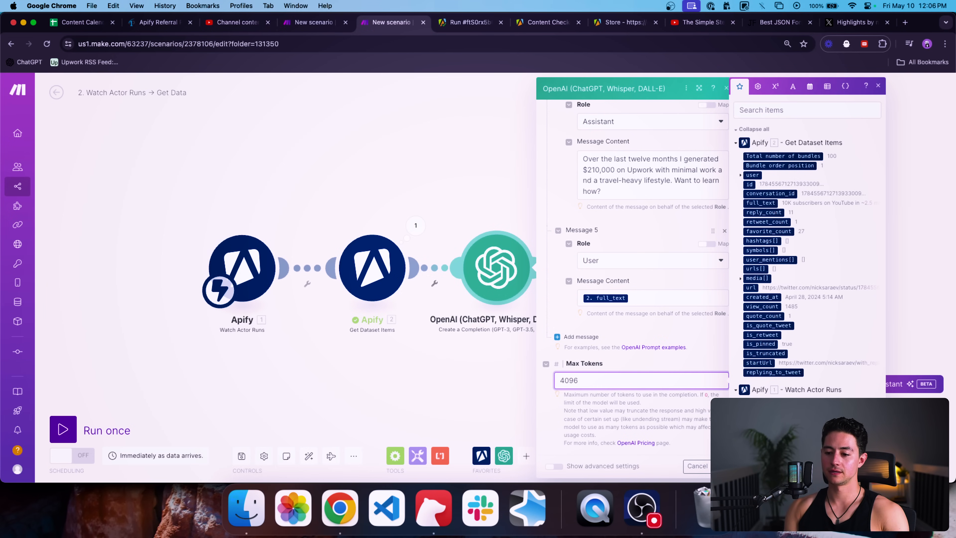
pyautogui.click(720, 465)
pyautogui.press('super+t')
# Step: Create a new Google spreadsheet via sheets.new and title it 'Parasite Twitter Campaign'
pyautogui.write('sheets.new')
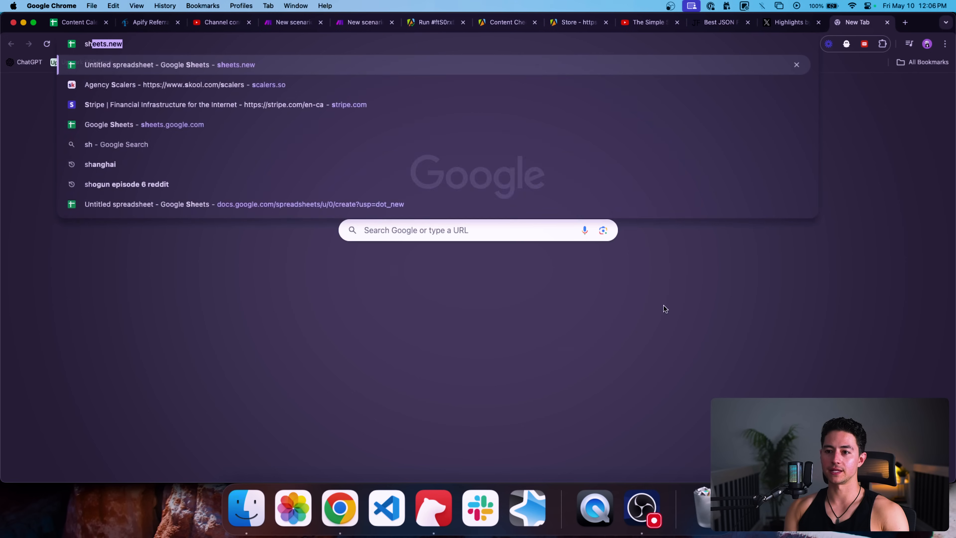
pyautogui.press('Return')
pyautogui.moveTo(843, 23); pyautogui.dragTo(433, 23)
pyautogui.click(107, 85)
pyautogui.write('Content Calendar')
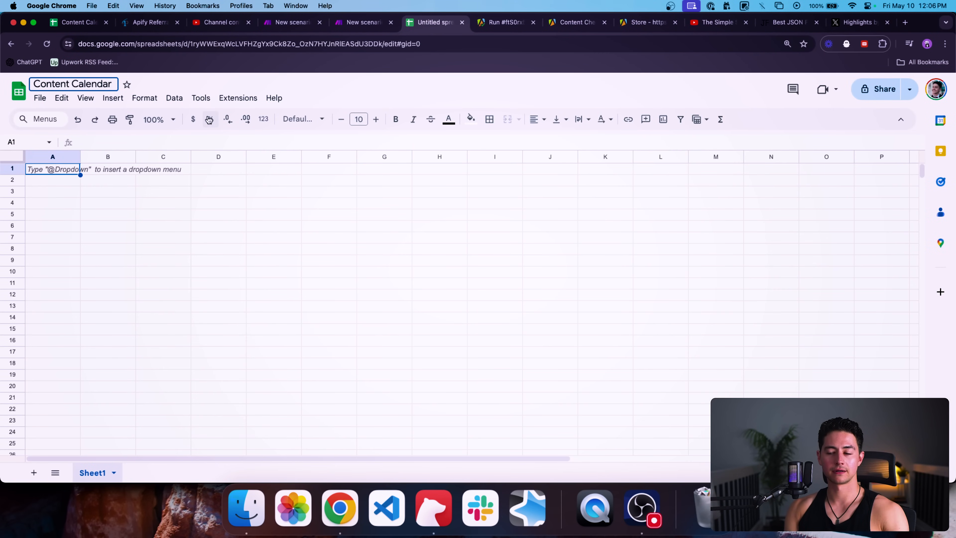
pyautogui.press('super+a')
pyautogui.write('Parasite Twitter Campaign')
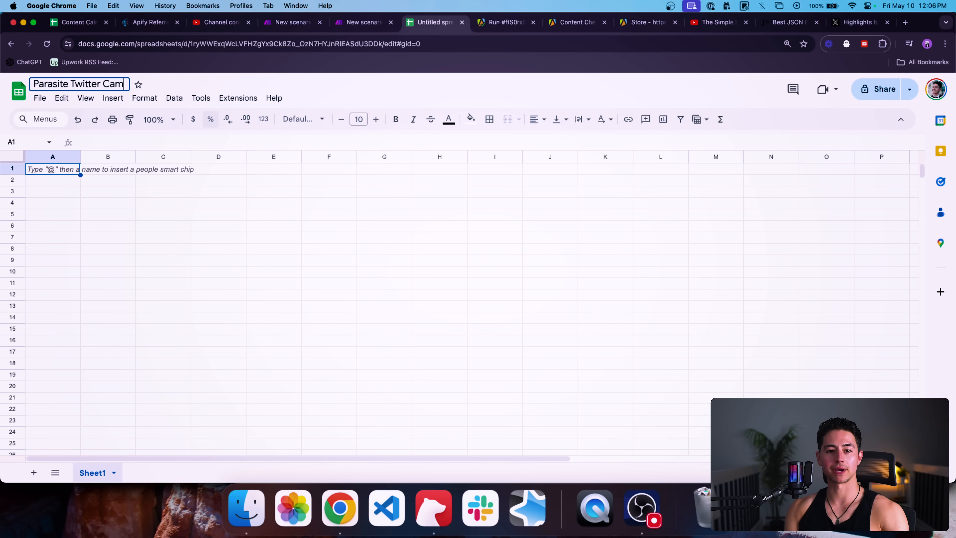
pyautogui.press('Return')
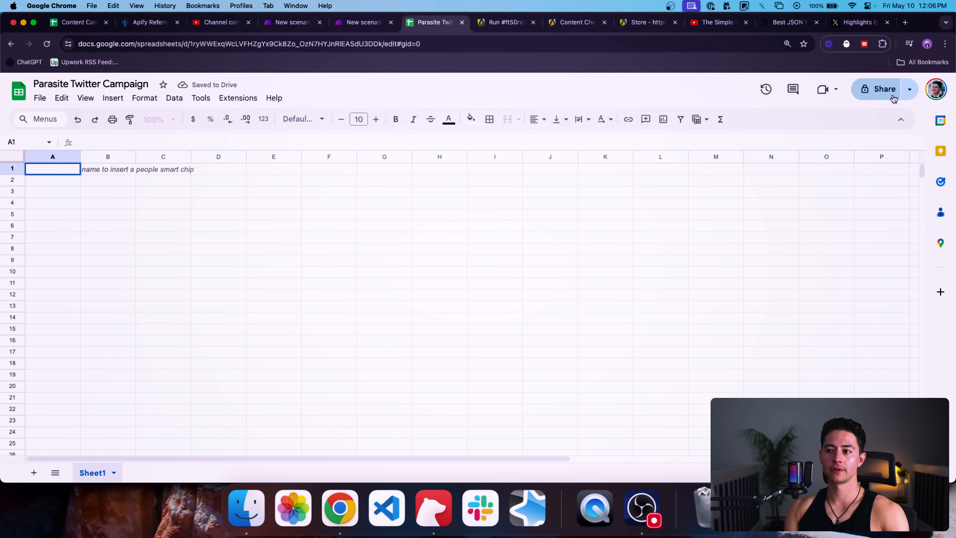
# Step: Share the spreadsheet as Editor with the collaborator's e-mail address and send the invitation
pyautogui.click(888, 90)
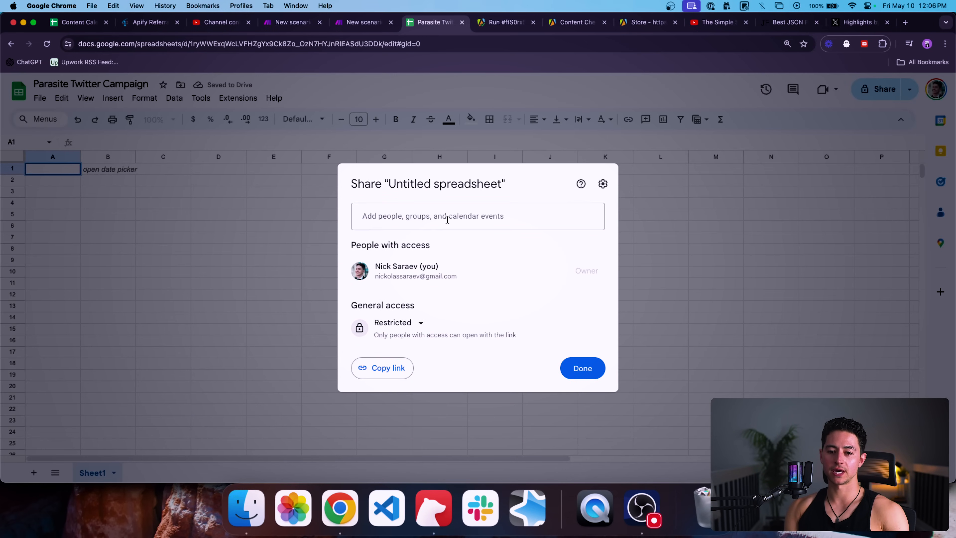
pyautogui.click(472, 247)
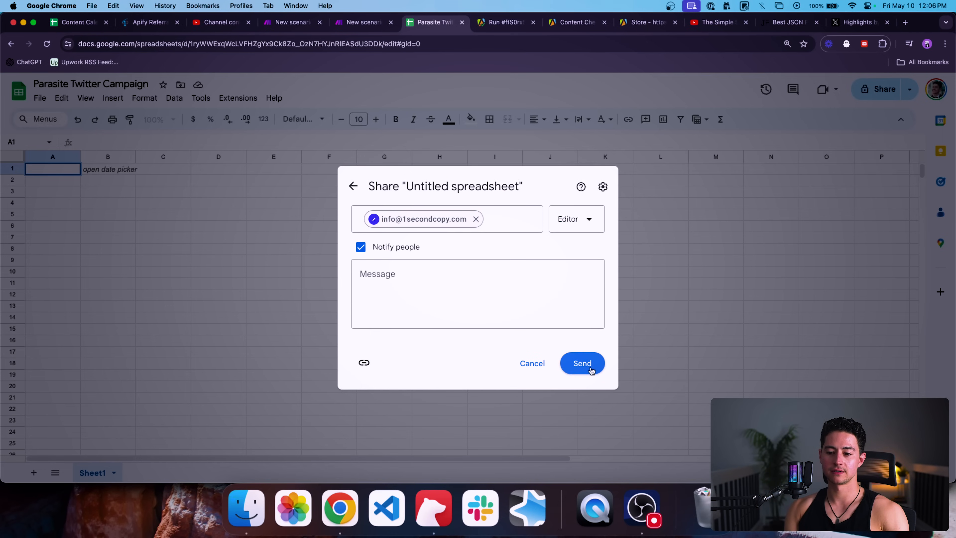
pyautogui.click(582, 363)
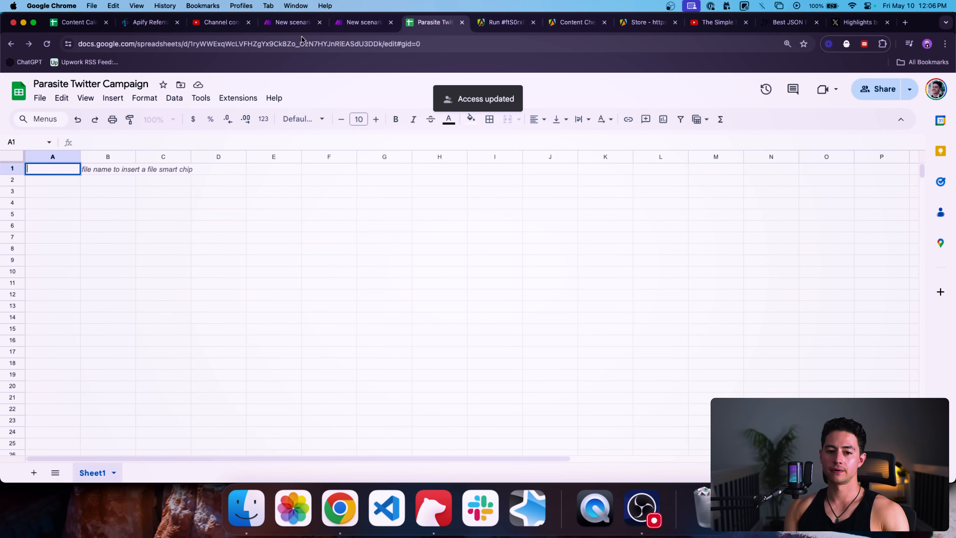
pyautogui.click(291, 22)
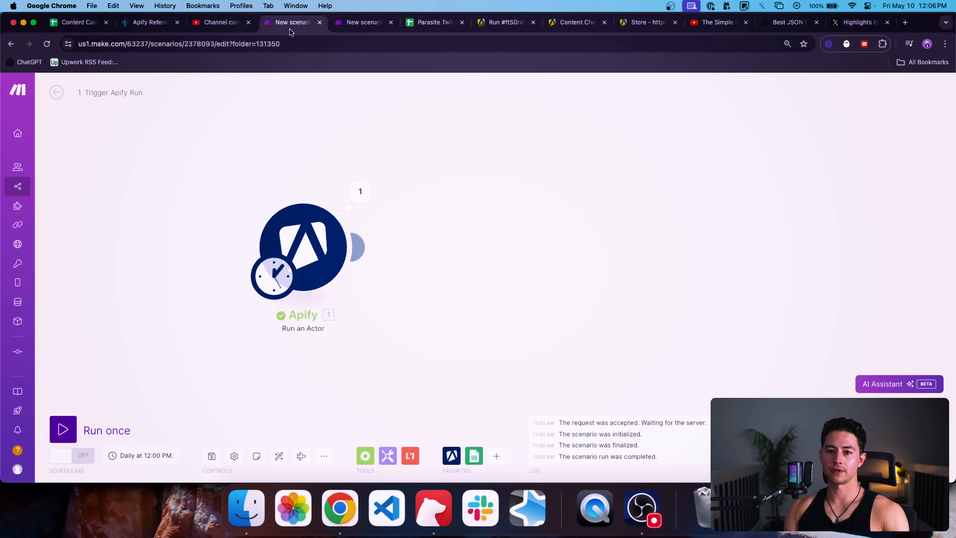
# Step: Add a Google Sheets 'Add a Row' module after the OpenAI step
pyautogui.hotkey('ctrl', 'Tab')
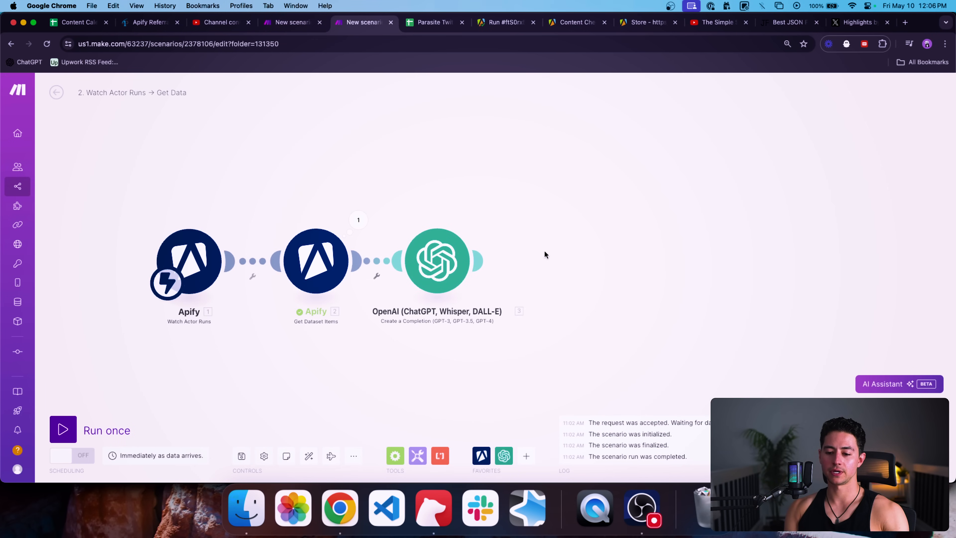
pyautogui.click(527, 456)
pyautogui.write('sheet')
pyautogui.click(563, 227)
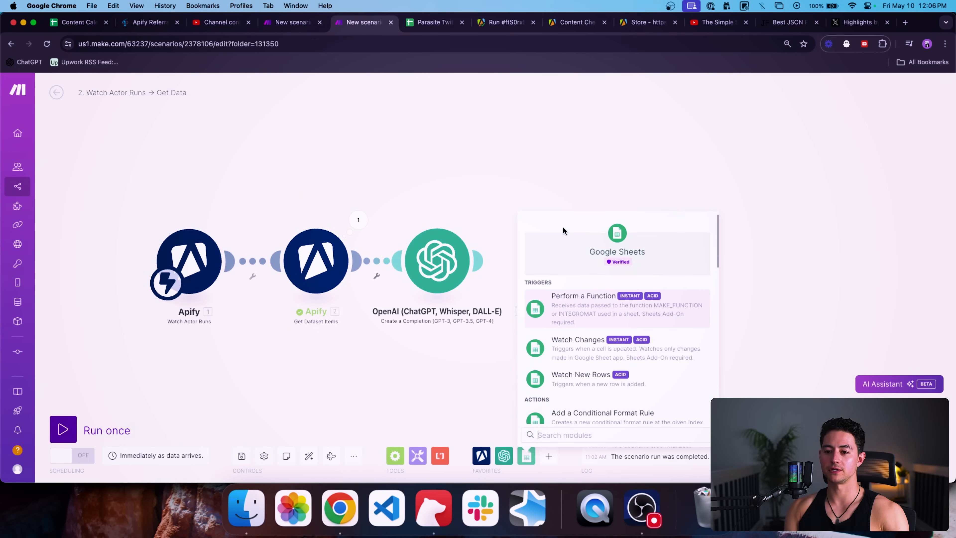
pyautogui.scroll(-3, 603, 318)
pyautogui.click(630, 325)
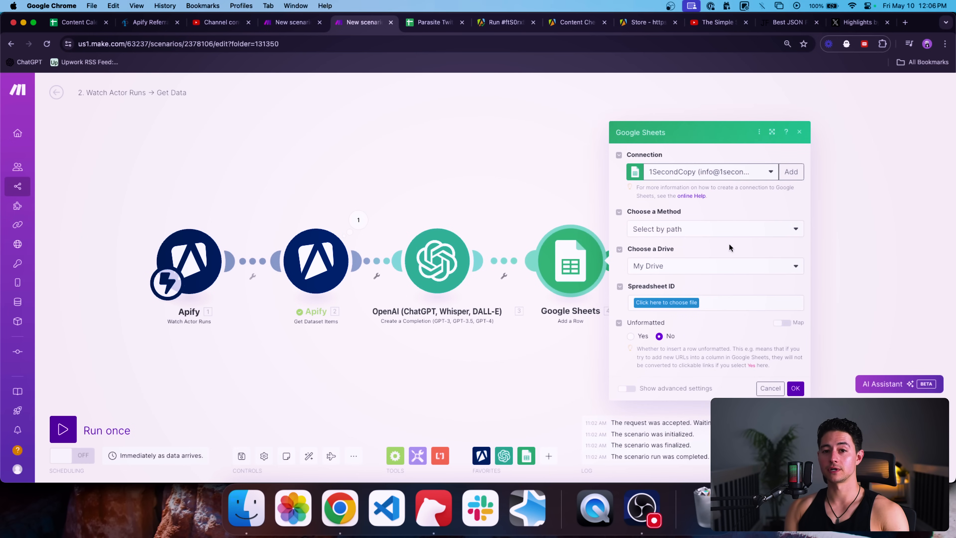
# Step: Keep 'Select by path' as the spreadsheet method and set the drive to Shared With Me
pyautogui.click(749, 228)
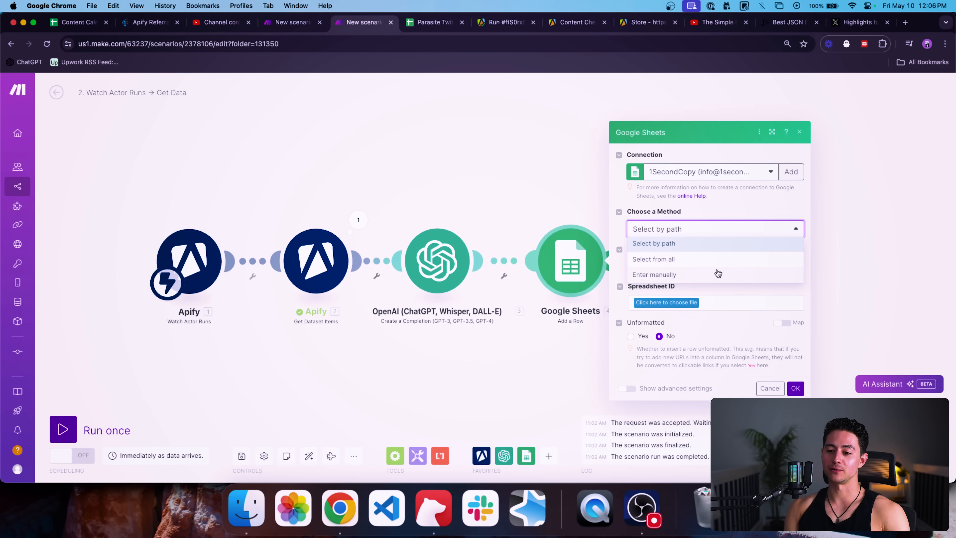
pyautogui.click(719, 230)
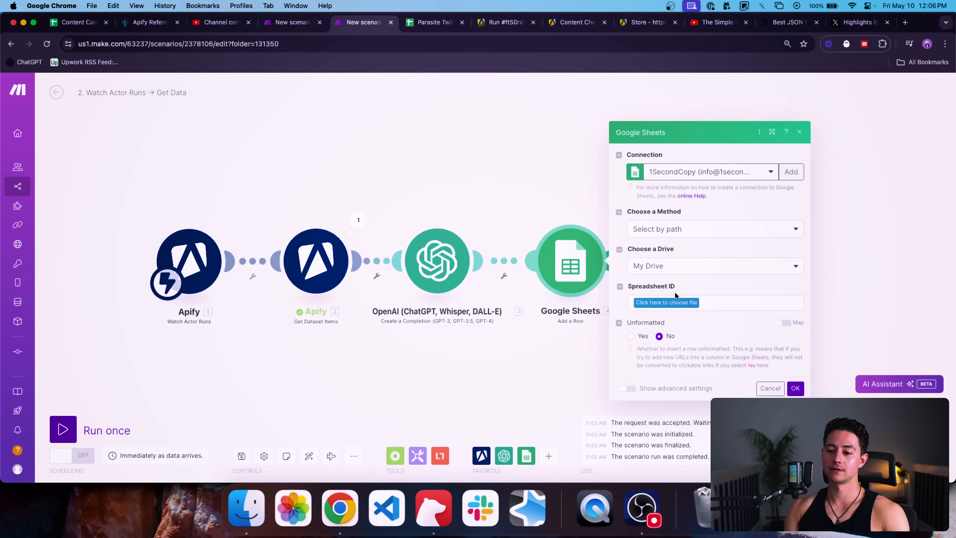
pyautogui.click(674, 302)
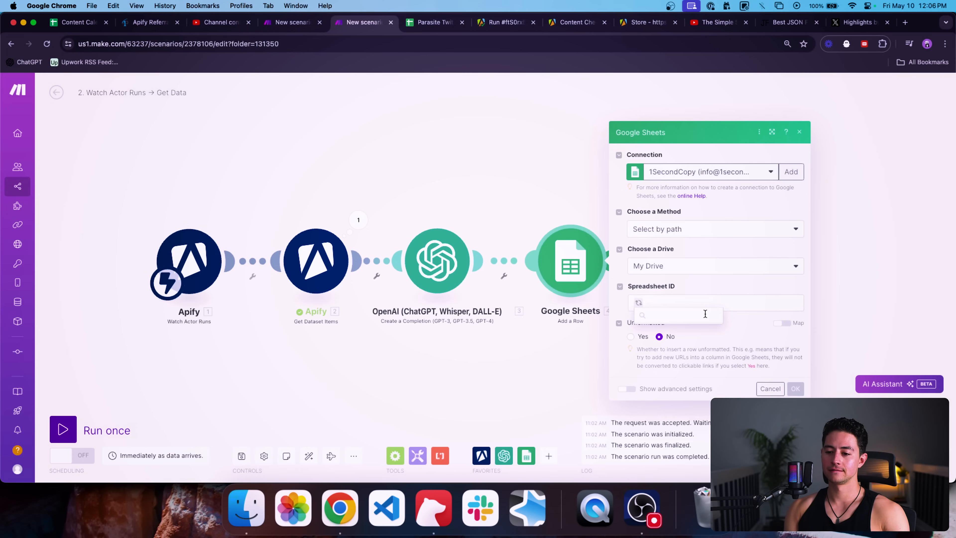
pyautogui.write('para')
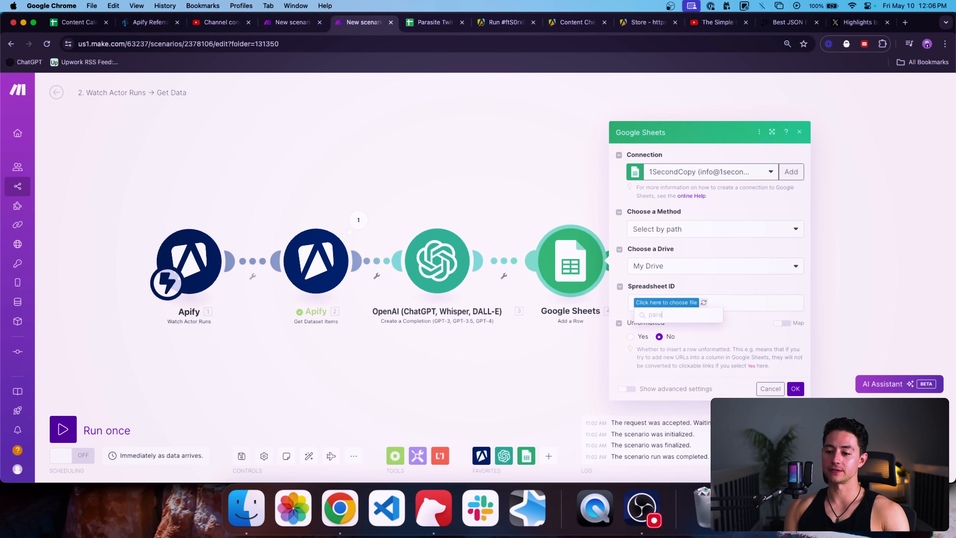
pyautogui.click(729, 266)
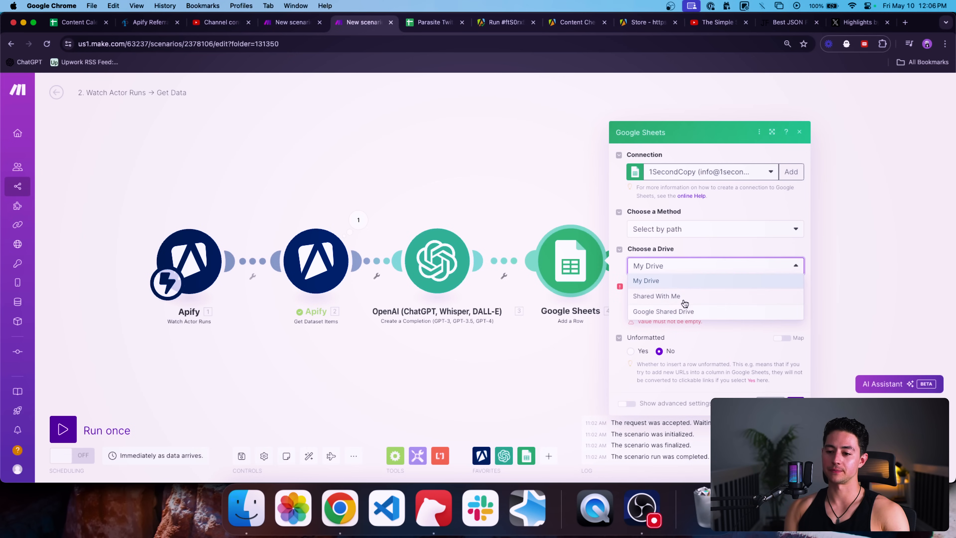
pyautogui.click(683, 297)
pyautogui.click(670, 303)
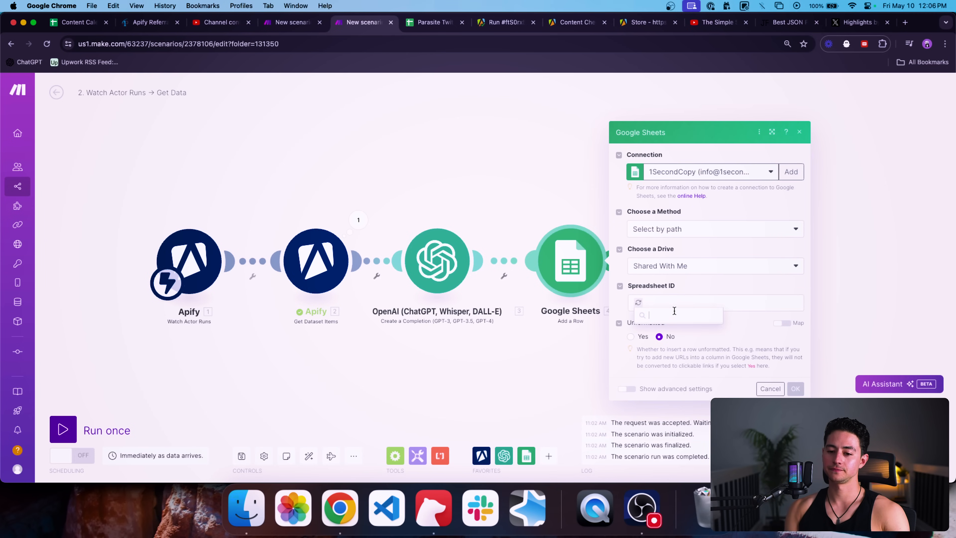
# Step: Target the Parasite Twitter Campaign spreadsheet's Sheet1 in the Add a Row module
pyautogui.write('paras')
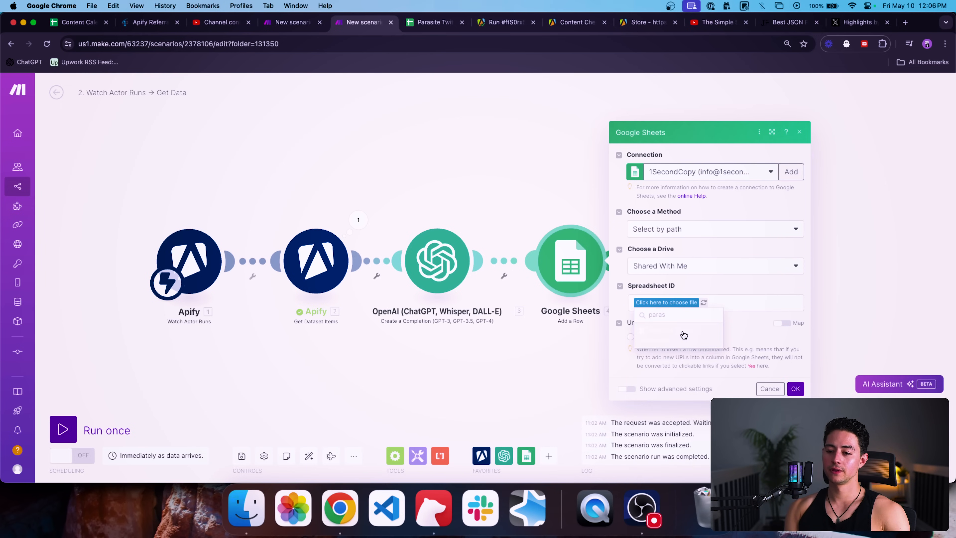
pyautogui.click(683, 331)
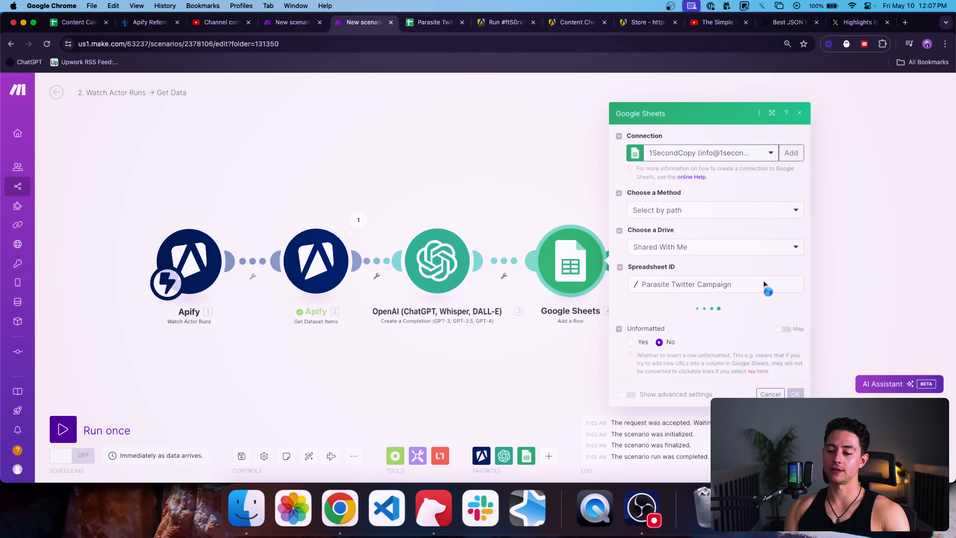
pyautogui.click(712, 321)
pyautogui.click(702, 336)
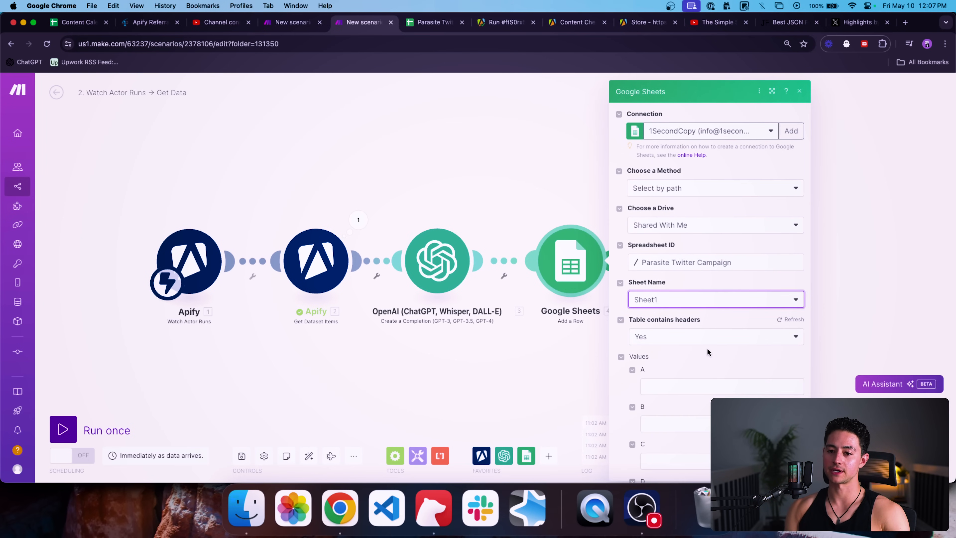
pyautogui.click(427, 24)
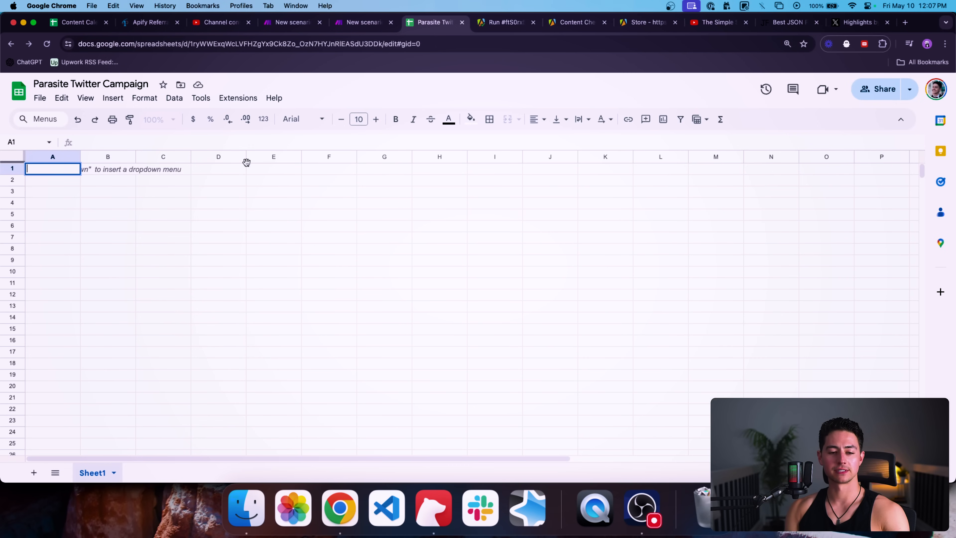
# Step: Enter a bold 'Post Copy' header in cell A1 of the spreadsheet
pyautogui.write('Post Copy')
pyautogui.press('Return')
pyautogui.press('Up')
pyautogui.press('cmd+b')
# Step: Refresh the module's columns and map the OpenAI Result into the Post Copy column
pyautogui.hotkey('ctrl', 'shift', 'Tab')
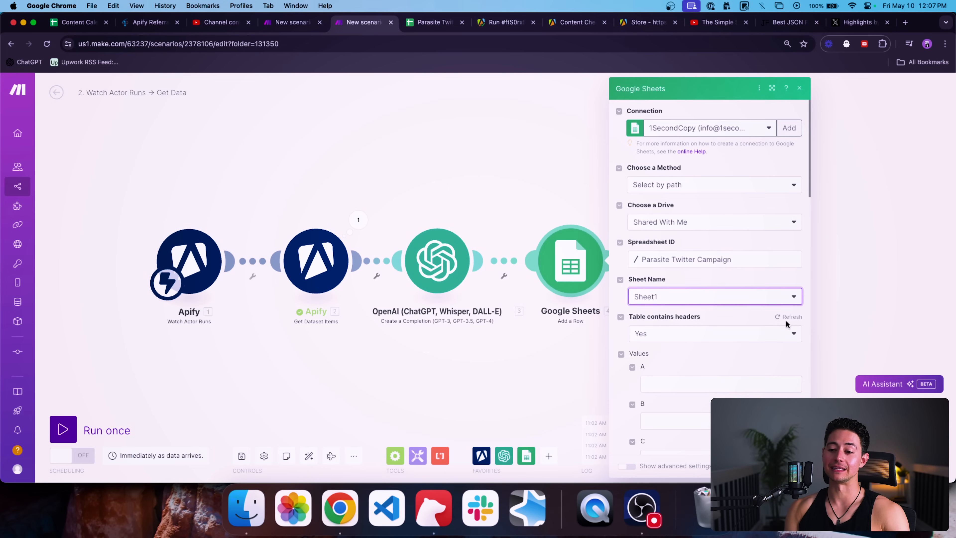
pyautogui.click(787, 318)
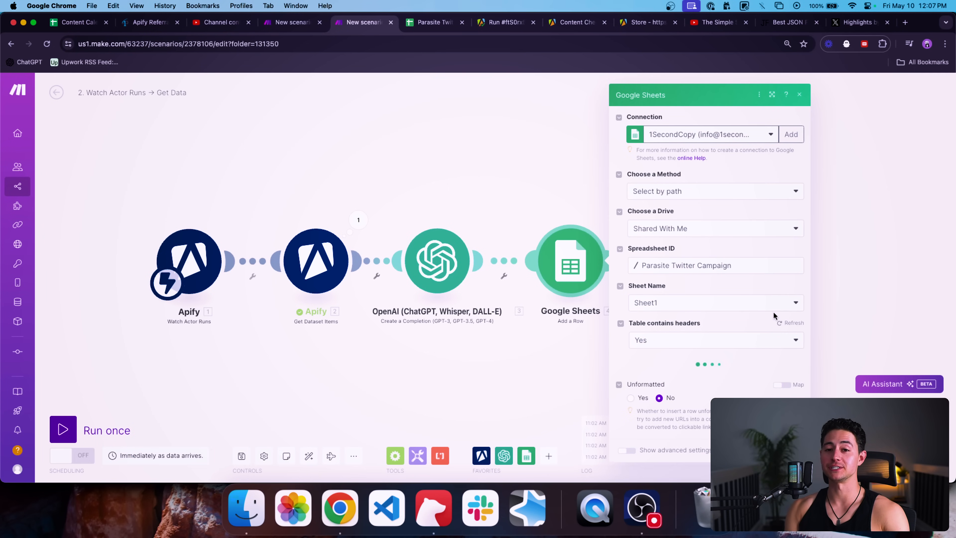
pyautogui.scroll(-3, 781, 312)
pyautogui.click(690, 326)
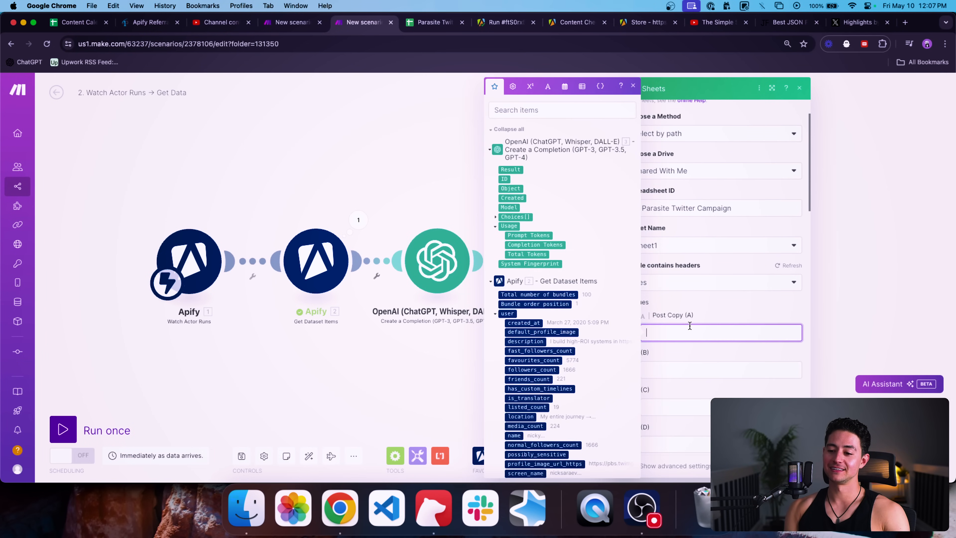
pyautogui.click(511, 170)
pyautogui.scroll(-5, 702, 268)
pyautogui.scroll(10, 701, 268)
pyautogui.click(753, 364)
pyautogui.scroll(-2, 753, 368)
# Step: Move 'Post Copy' to column B and add a 'Source Post' header in column A
pyautogui.hotkey('ctrl', 'Tab')
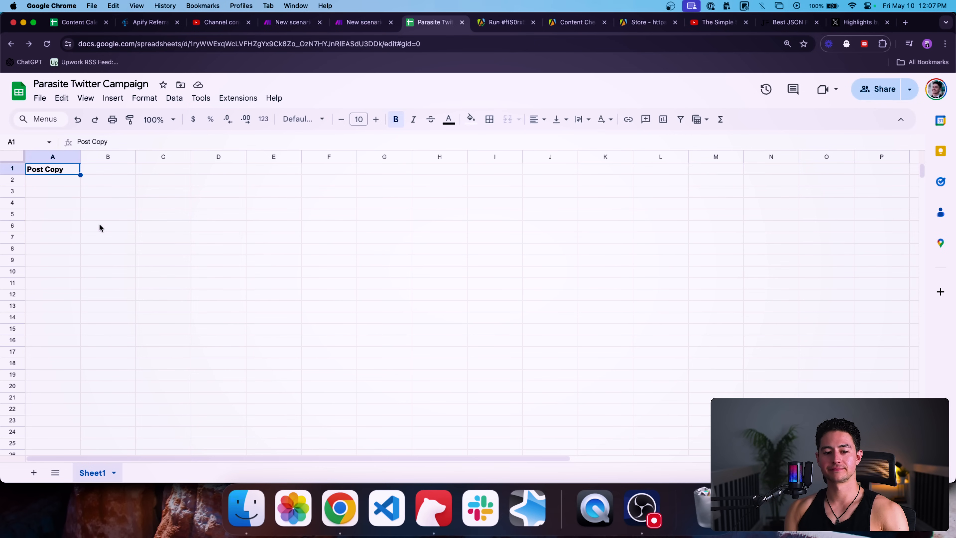
pyautogui.press('super+Right')
pyautogui.press('Left')
pyautogui.press('super+Left')
pyautogui.press('super+x')
pyautogui.press('Right')
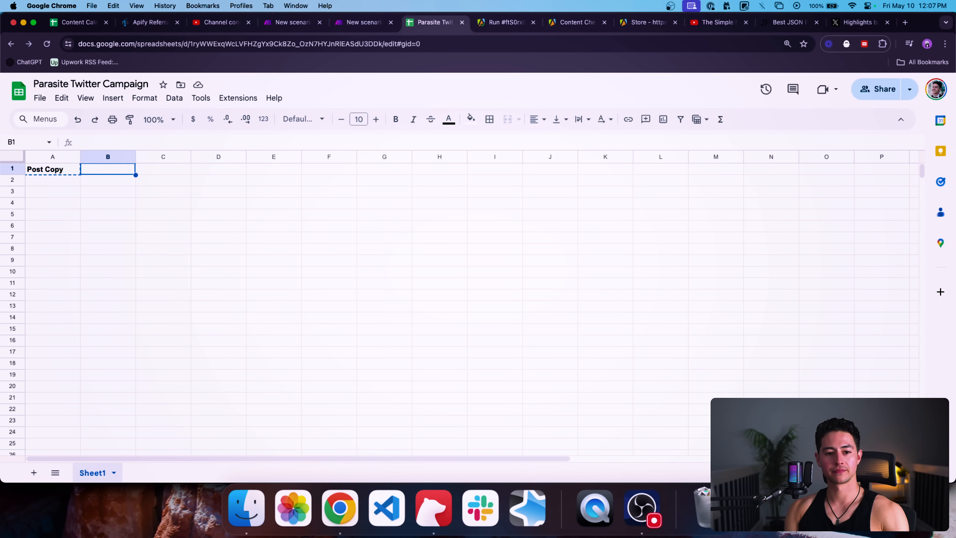
pyautogui.press('super+v')
pyautogui.press('Left')
pyautogui.write('Source Post')
pyautogui.press('Return')
pyautogui.press('Up')
pyautogui.press('Right')
# Step: Reload the headers and move the OpenAI Result mapping from column A into Post Copy (B)
pyautogui.hotkey('ctrl', 'Tab')
pyautogui.hotkey('ctrl', 'shift', 'Tab')
pyautogui.hotkey('ctrl', 'shift', 'Tab')
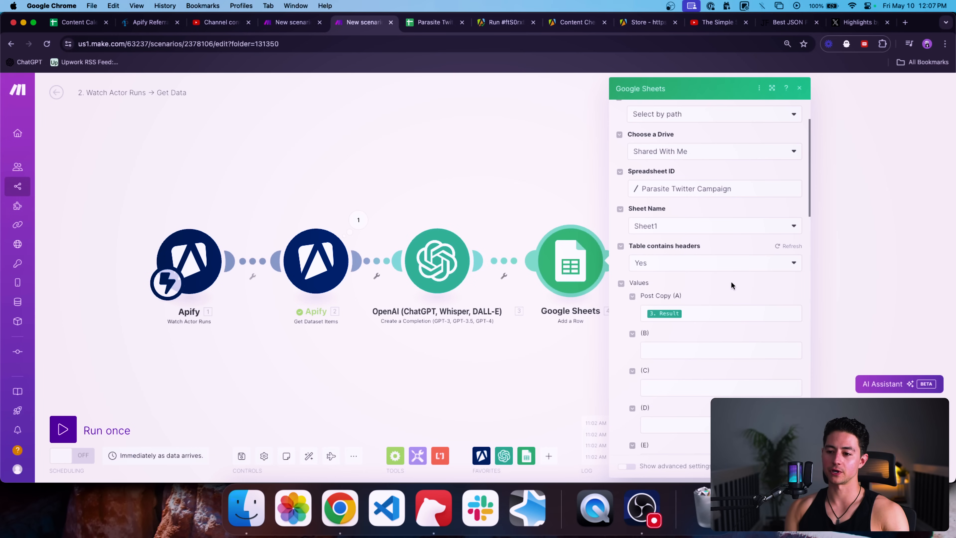
pyautogui.click(786, 246)
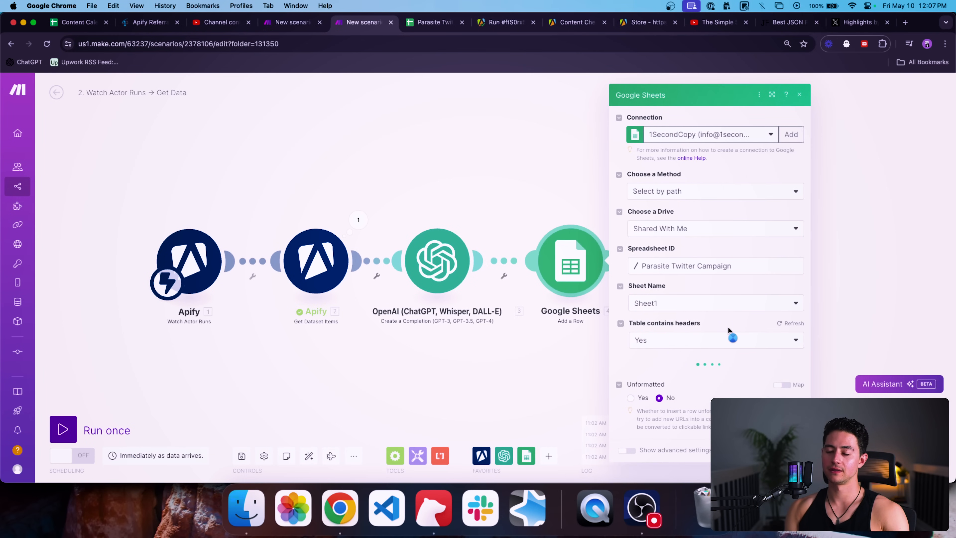
pyautogui.scroll(-1, 713, 349)
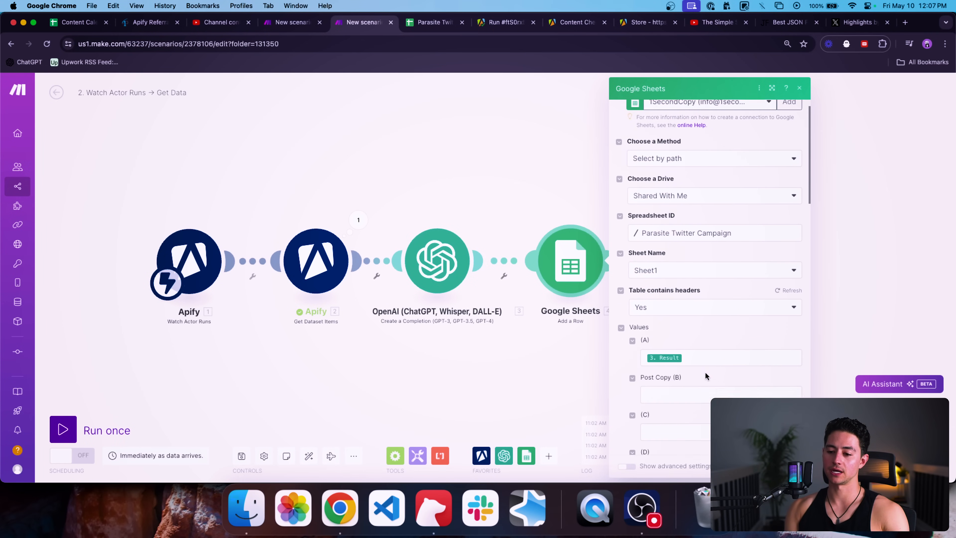
pyautogui.scroll(-1, 705, 373)
pyautogui.click(698, 335)
pyautogui.press('super+a')
pyautogui.press('super+x')
pyautogui.click(718, 377)
pyautogui.press('super+v')
# Step: Map Apify's full_text into column A (Source Post) and close the Add a Row settings
pyautogui.click(706, 339)
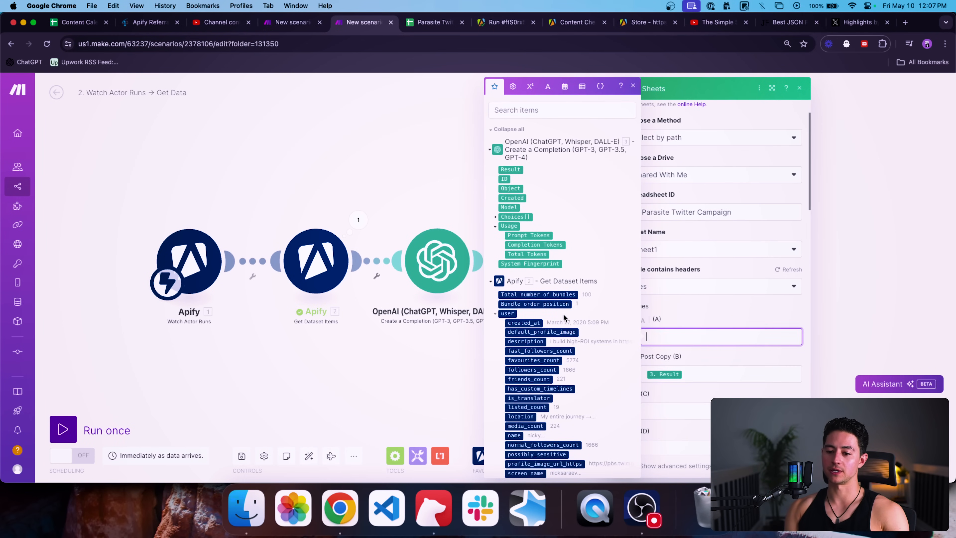
pyautogui.scroll(-2, 588, 311)
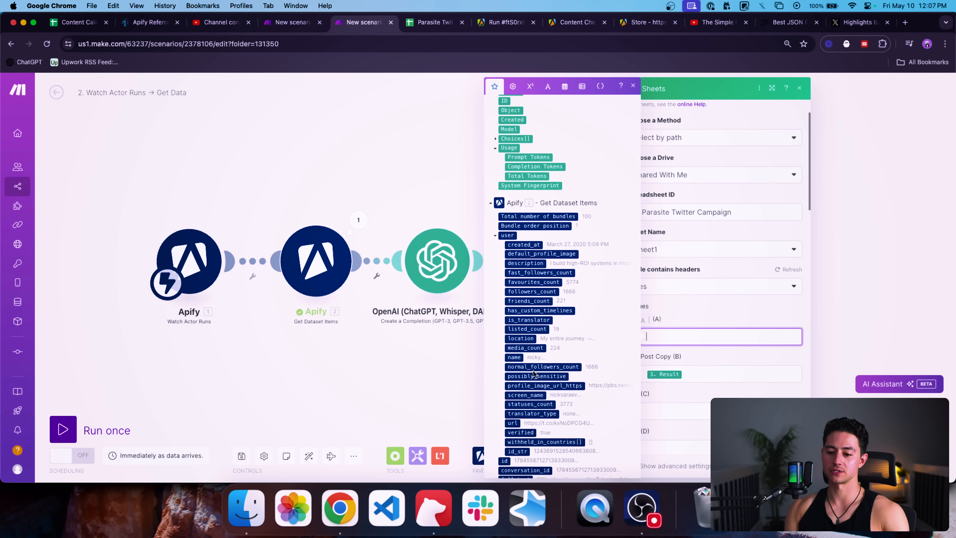
pyautogui.scroll(-3, 534, 373)
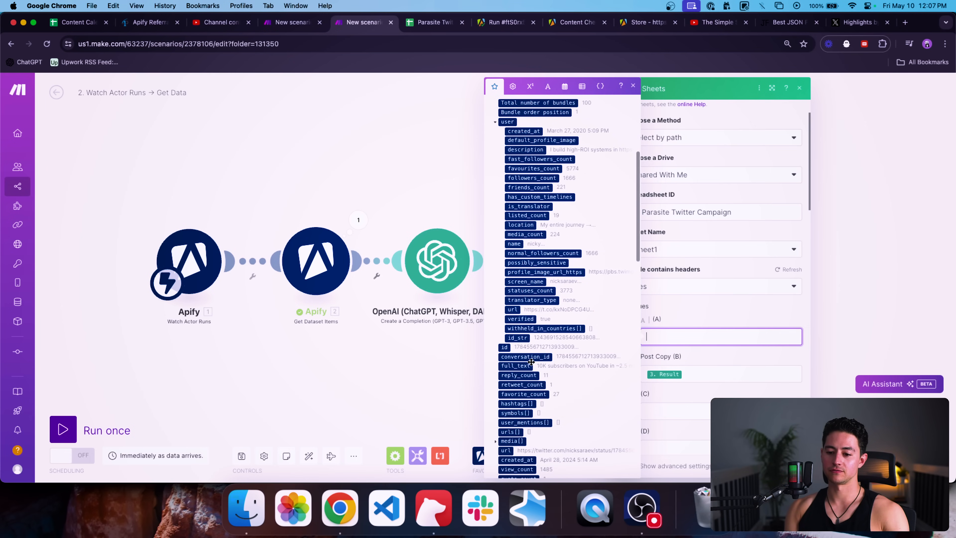
pyautogui.click(527, 365)
pyautogui.click(677, 363)
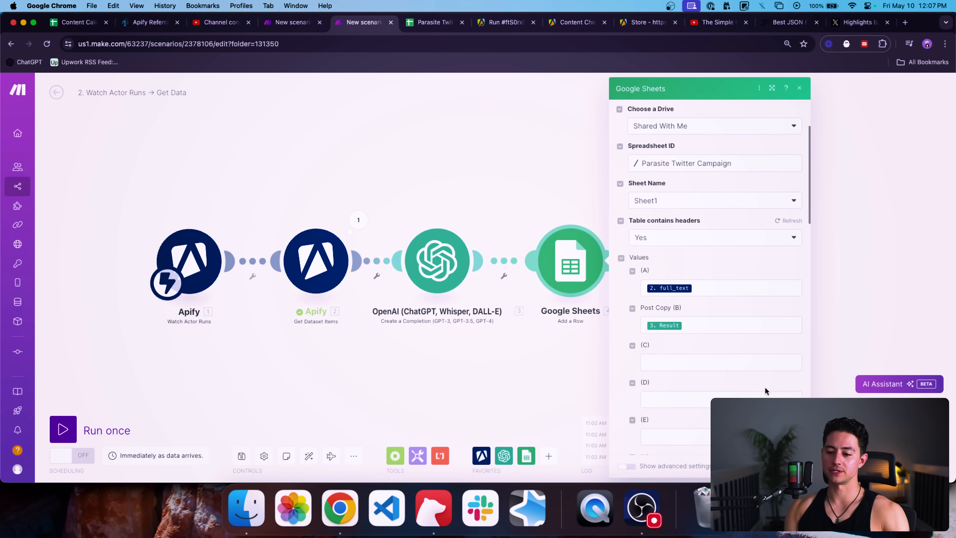
pyautogui.scroll(-8, 765, 389)
pyautogui.click(790, 466)
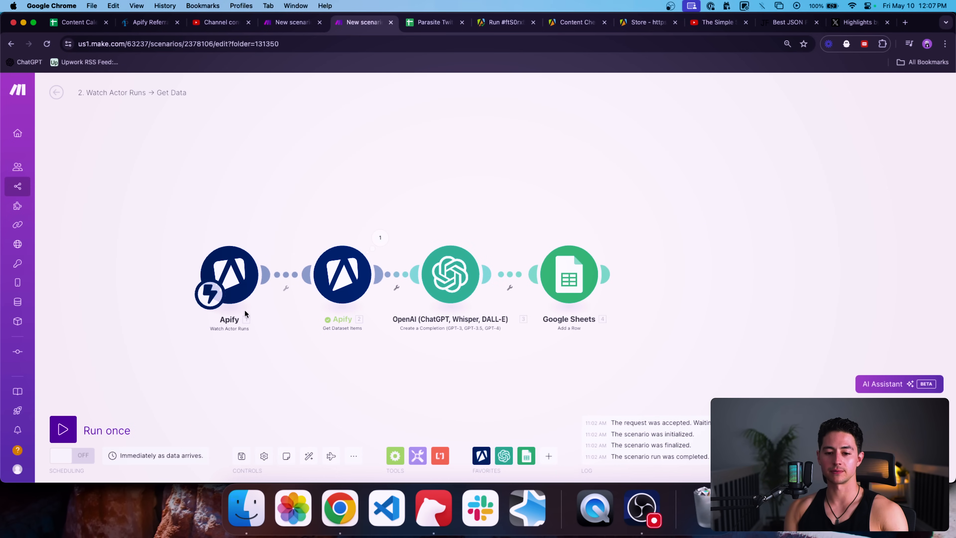
pyautogui.click(371, 240)
pyautogui.scroll(-10, 495, 274)
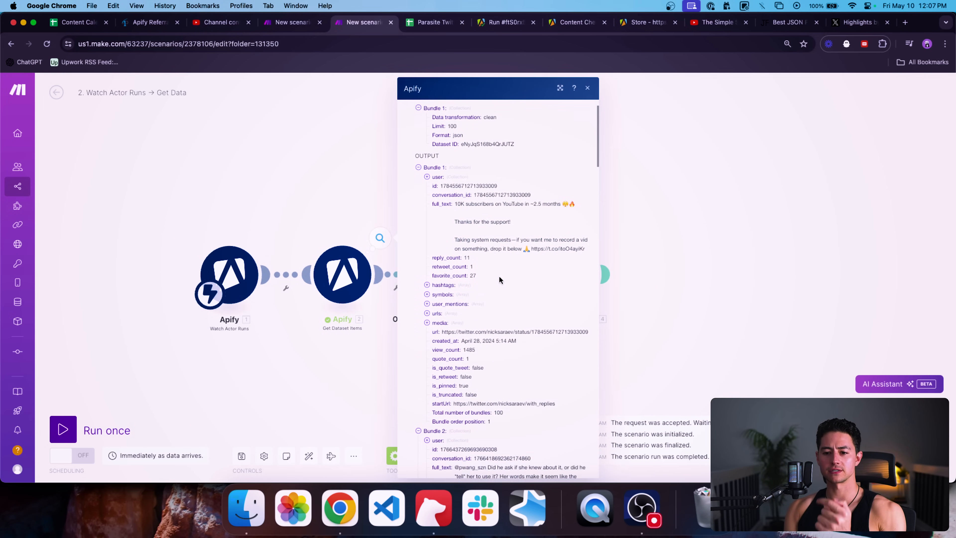
pyautogui.scroll(-5, 520, 294)
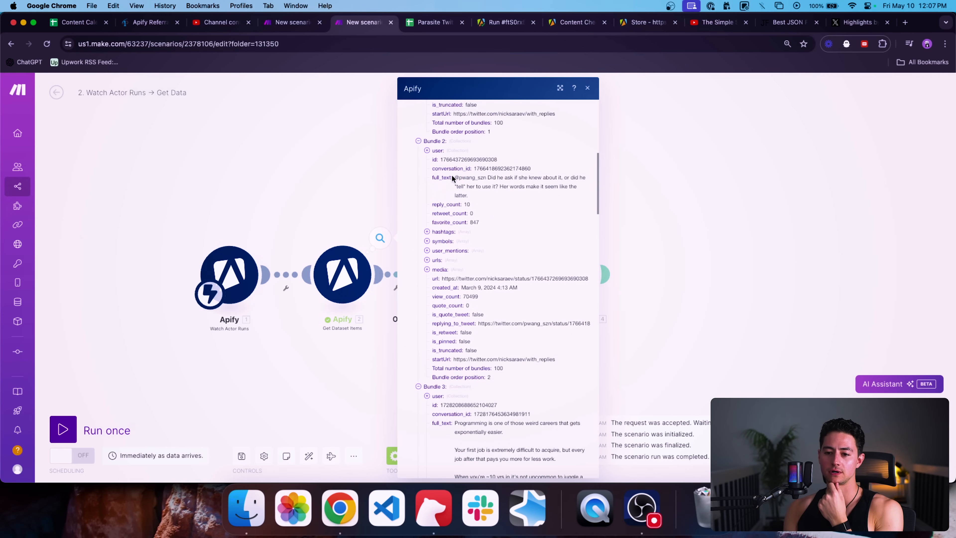
pyautogui.moveTo(456, 176); pyautogui.dragTo(486, 179)
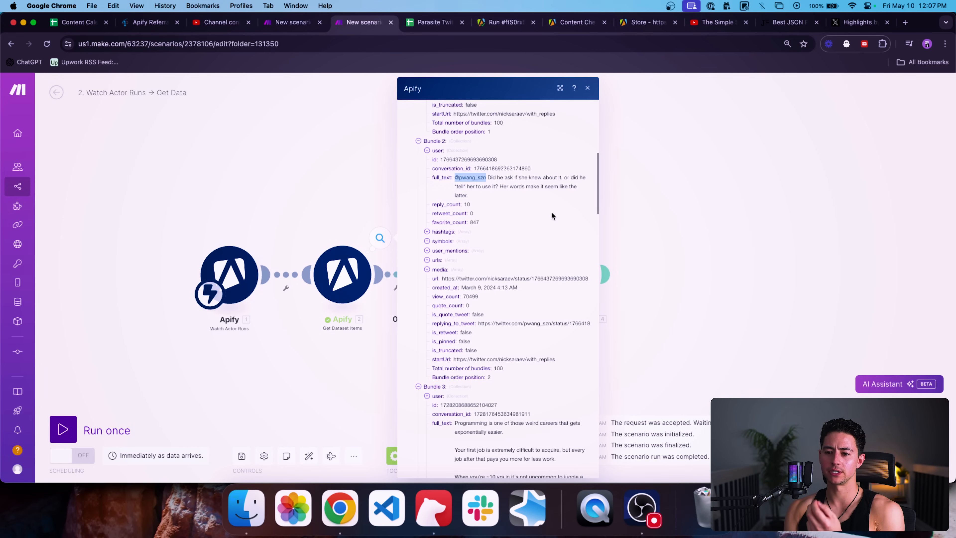
pyautogui.scroll(-10, 551, 215)
pyautogui.scroll(-10, 551, 213)
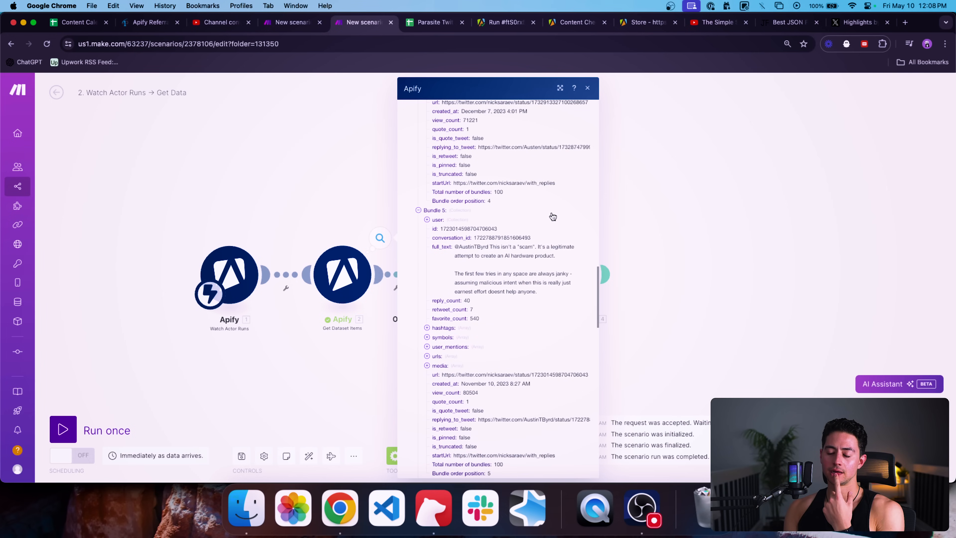
pyautogui.scroll(-3, 552, 215)
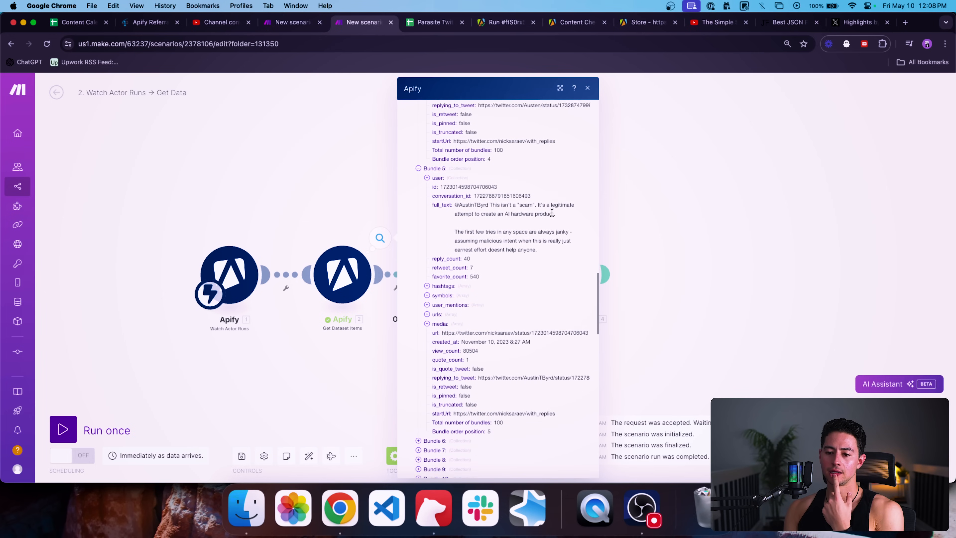
pyautogui.click(379, 205)
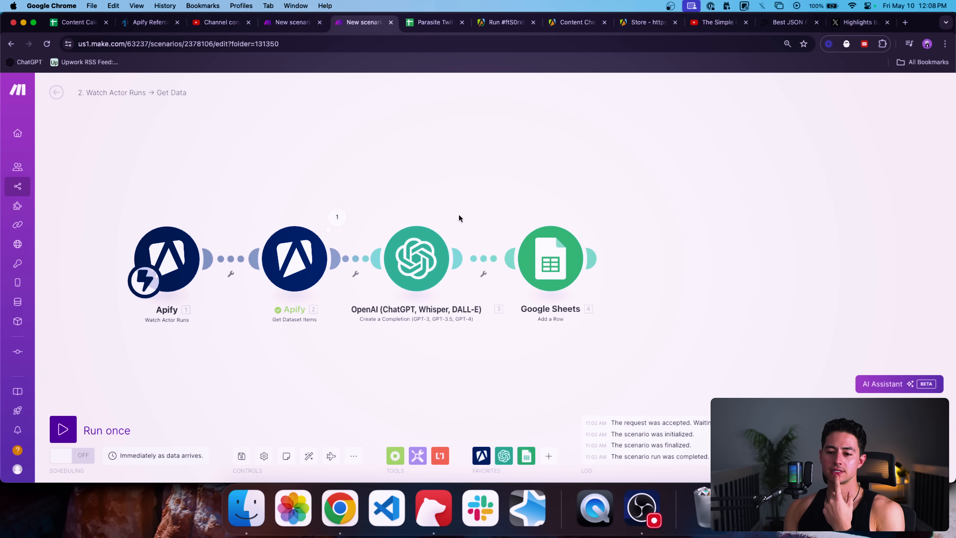
# Step: Add a filter on the link before OpenAI with a condition on the tweet's full_text
pyautogui.moveTo(424, 257); pyautogui.dragTo(506, 257)
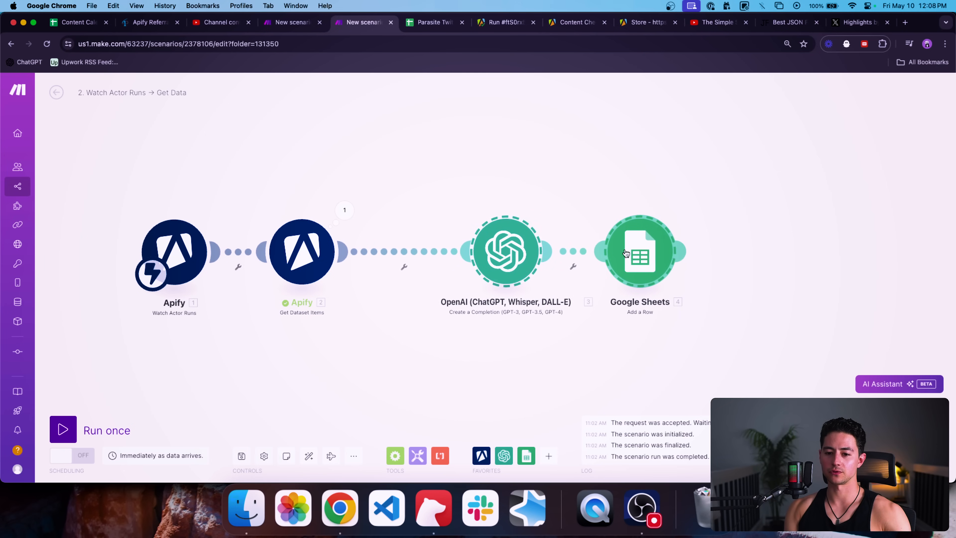
pyautogui.click(405, 264)
pyautogui.click(491, 250)
pyautogui.click(513, 265)
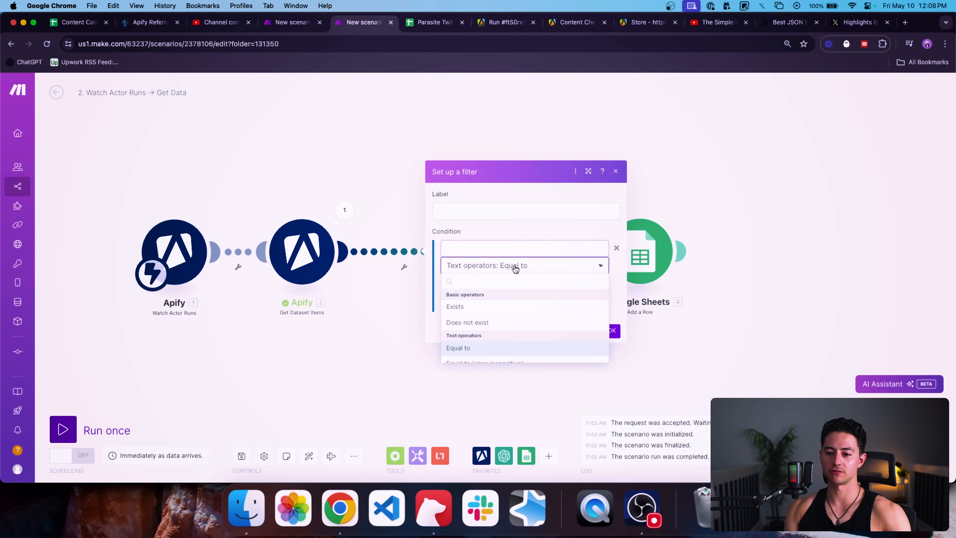
pyautogui.write('conta')
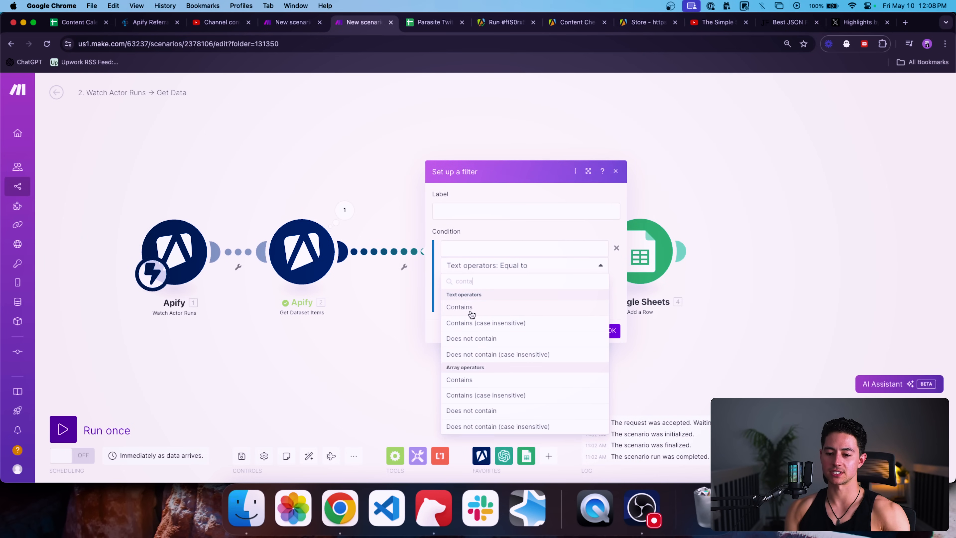
pyautogui.click(475, 323)
pyautogui.click(507, 280)
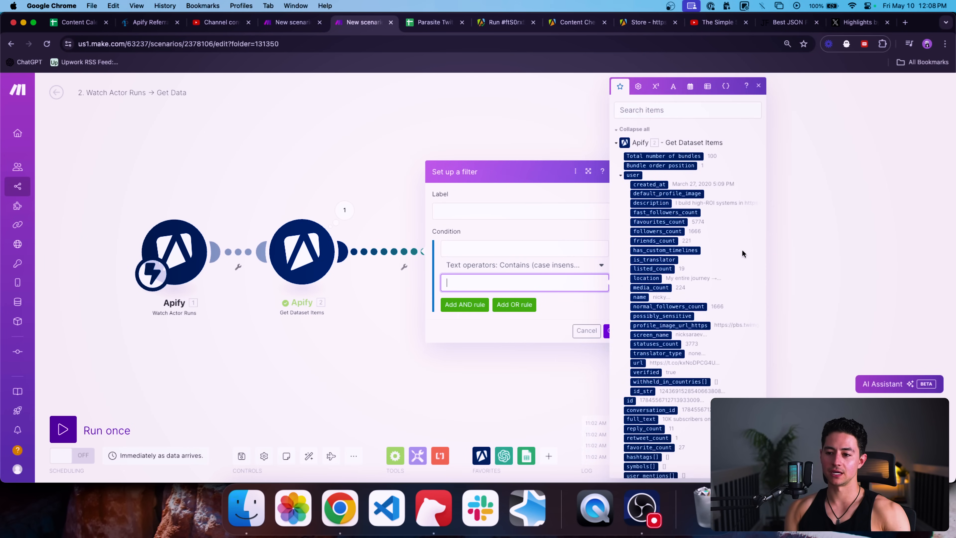
pyautogui.scroll(-1, 689, 290)
pyautogui.click(470, 245)
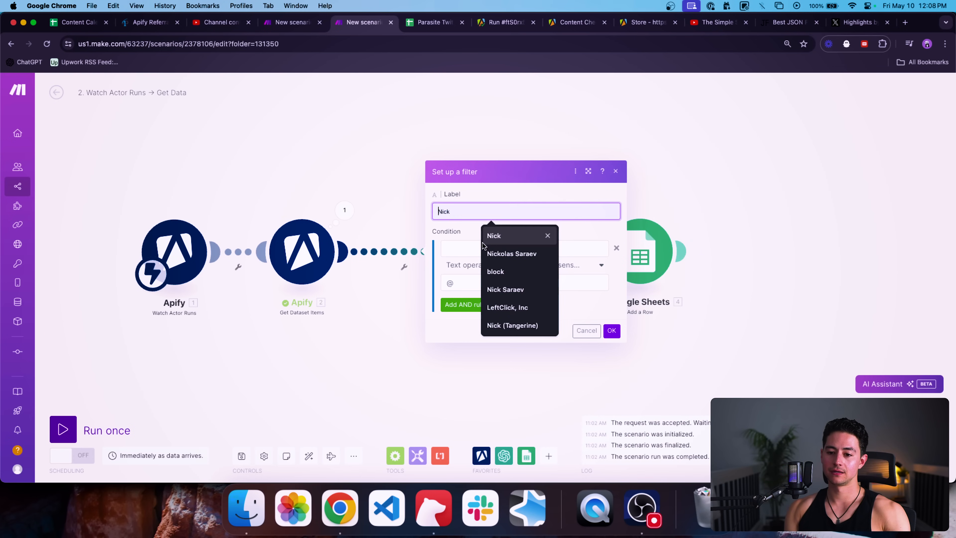
pyautogui.scroll(-5, 688, 283)
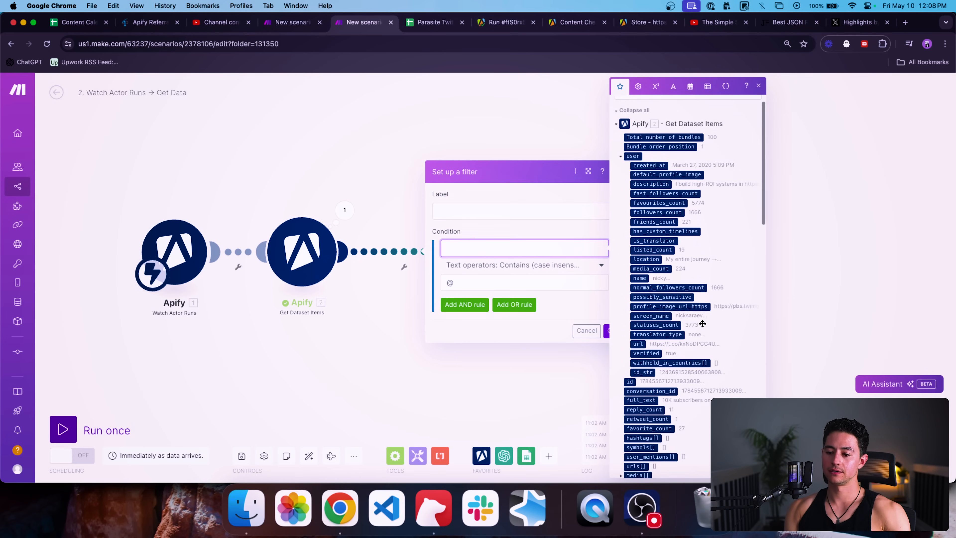
pyautogui.click(641, 324)
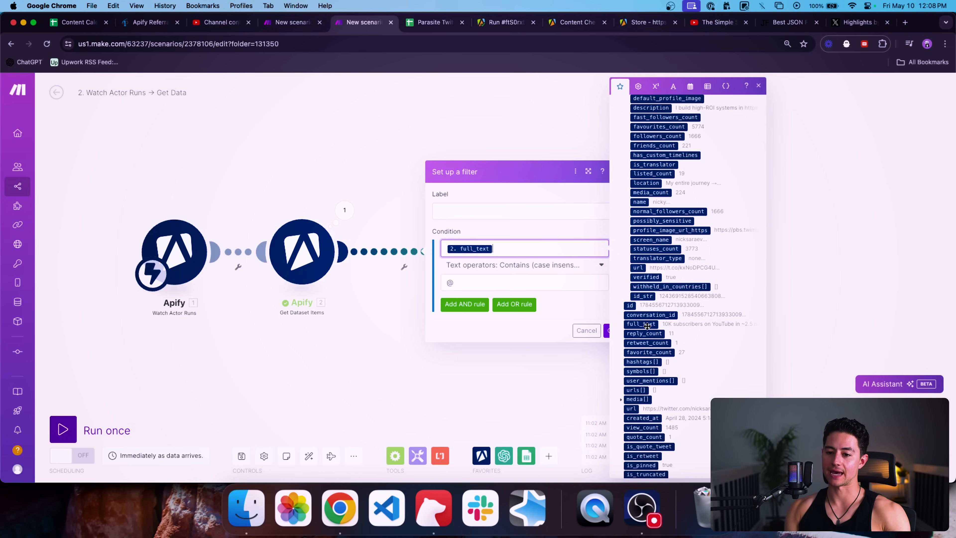
# Step: Label the filter 'Not Reply', set the operator to Does not contain (case insensitive), and save
pyautogui.click(518, 212)
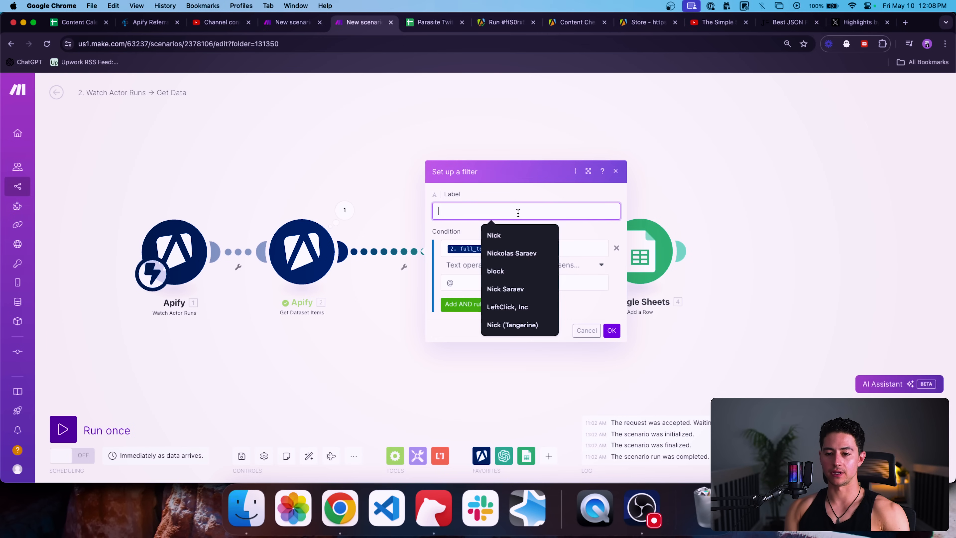
pyautogui.write('Reply')
pyautogui.press('super+a')
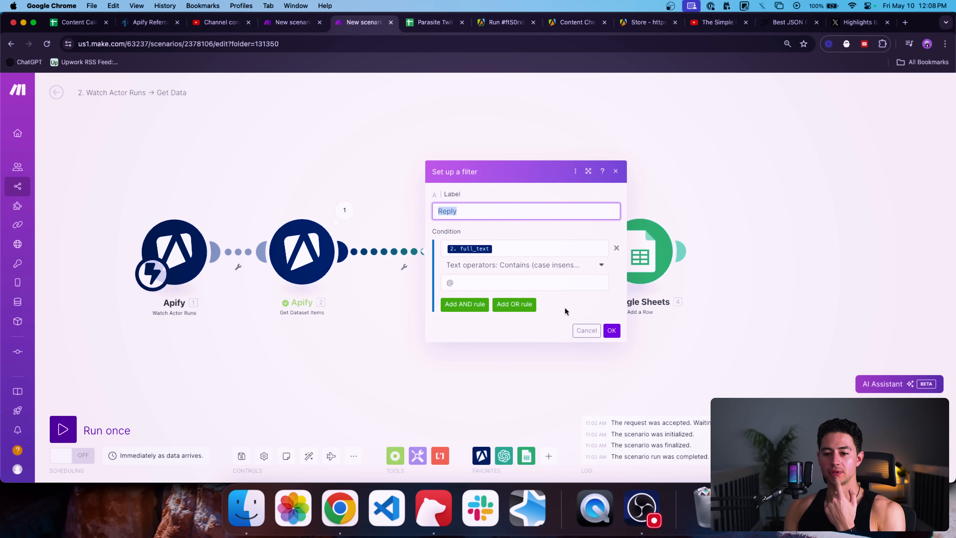
pyautogui.click(530, 270)
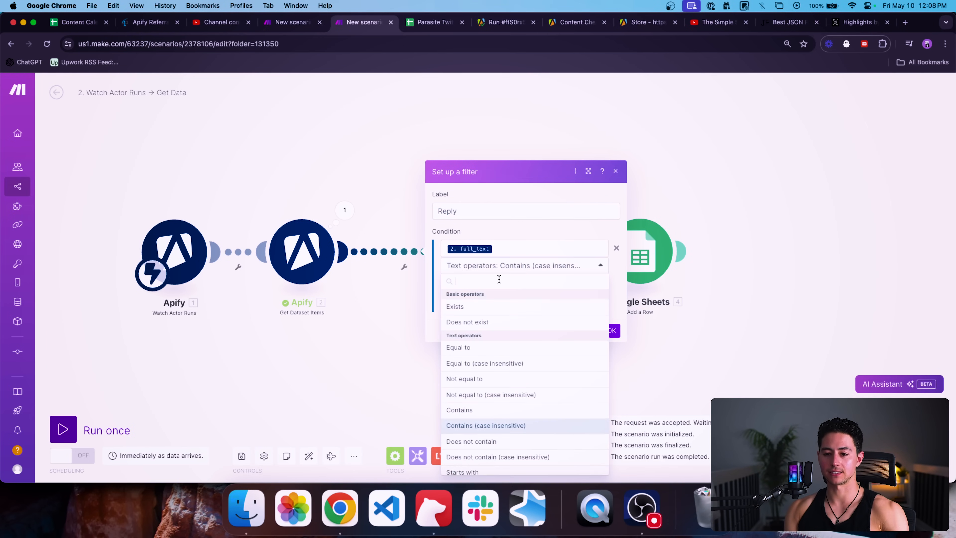
pyautogui.write('doesn')
pyautogui.press('BackSpace')
pyautogui.write('no')
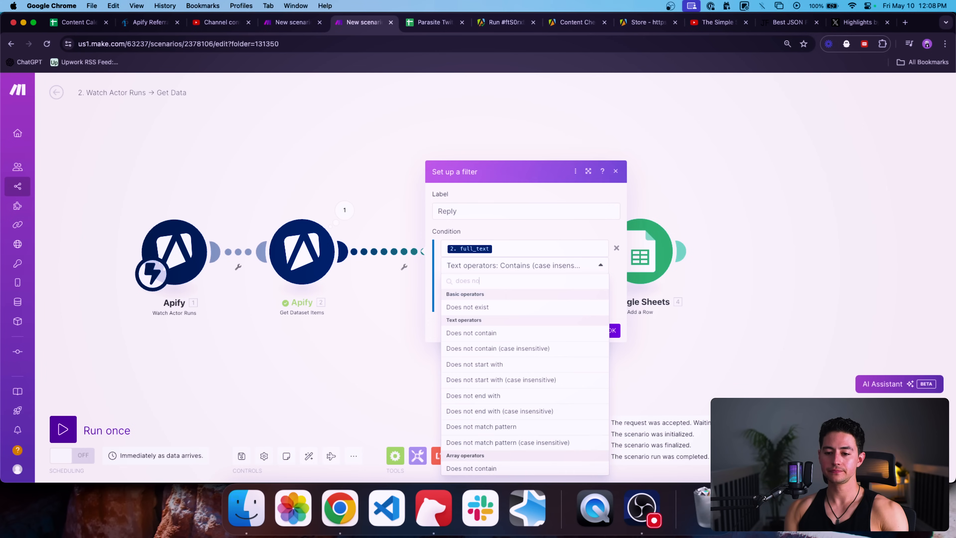
pyautogui.write('t conta')
pyautogui.click(513, 327)
pyautogui.click(514, 215)
pyautogui.write('Not a Repl')
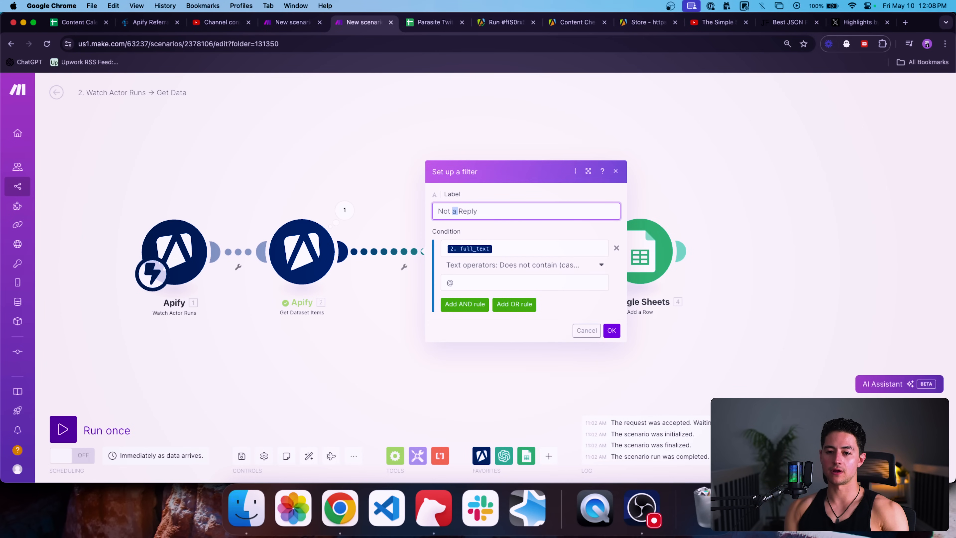
pyautogui.click(612, 331)
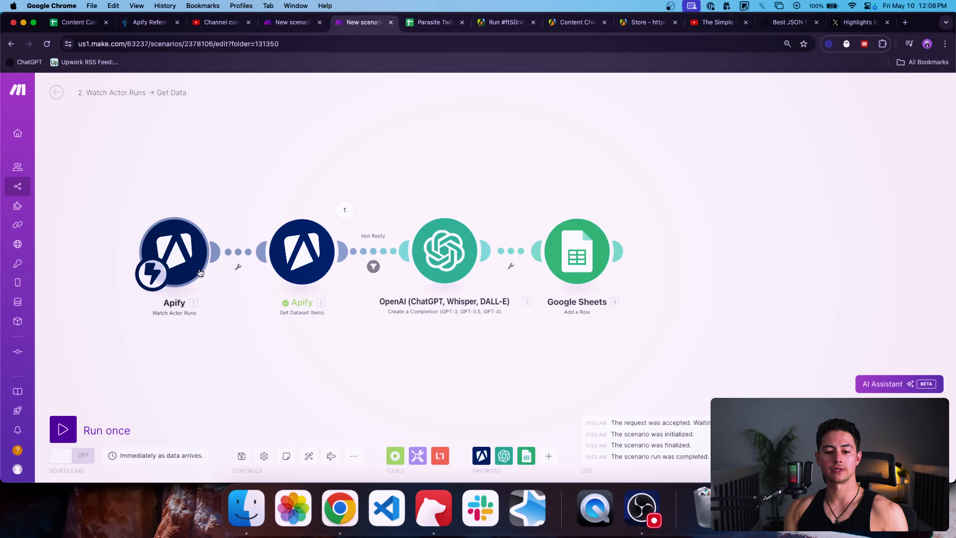
# Step: Run the Trigger Apify Run scenario once, then run the four-module tweet scenario once
pyautogui.click(283, 24)
pyautogui.click(62, 430)
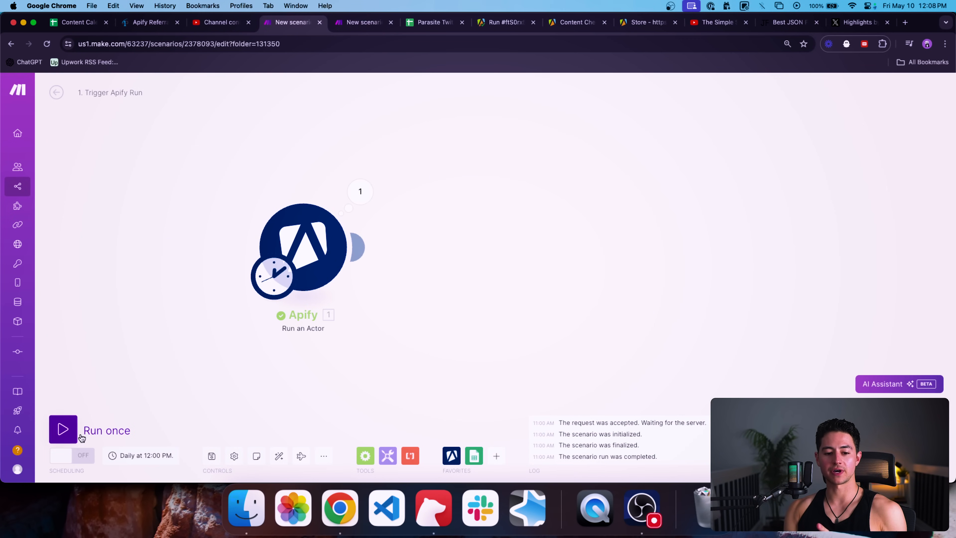
pyautogui.click(350, 22)
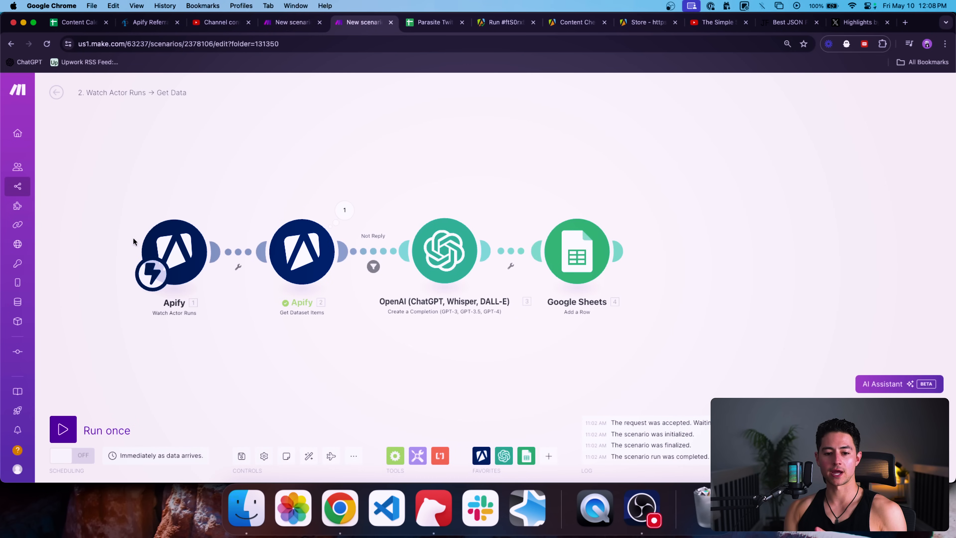
pyautogui.click(66, 425)
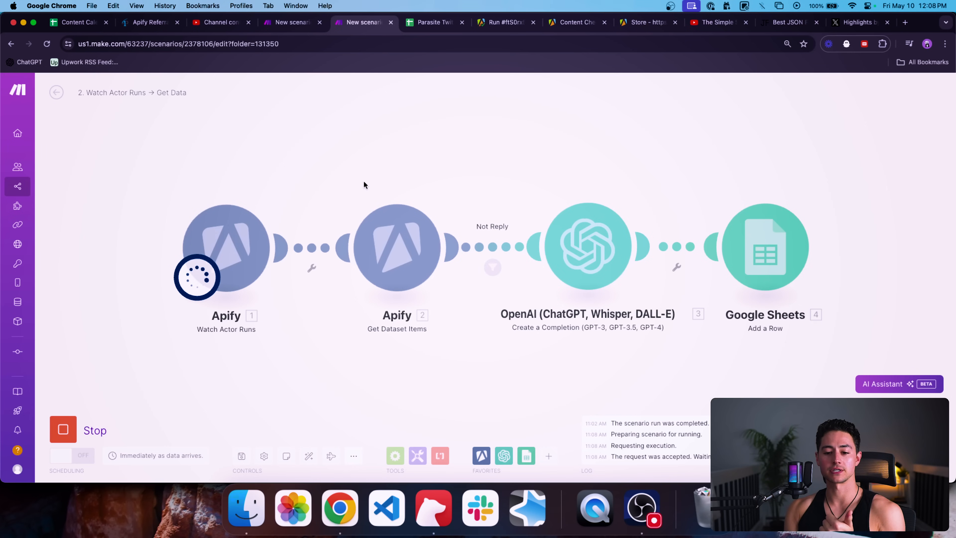
pyautogui.scroll(-3, 363, 180)
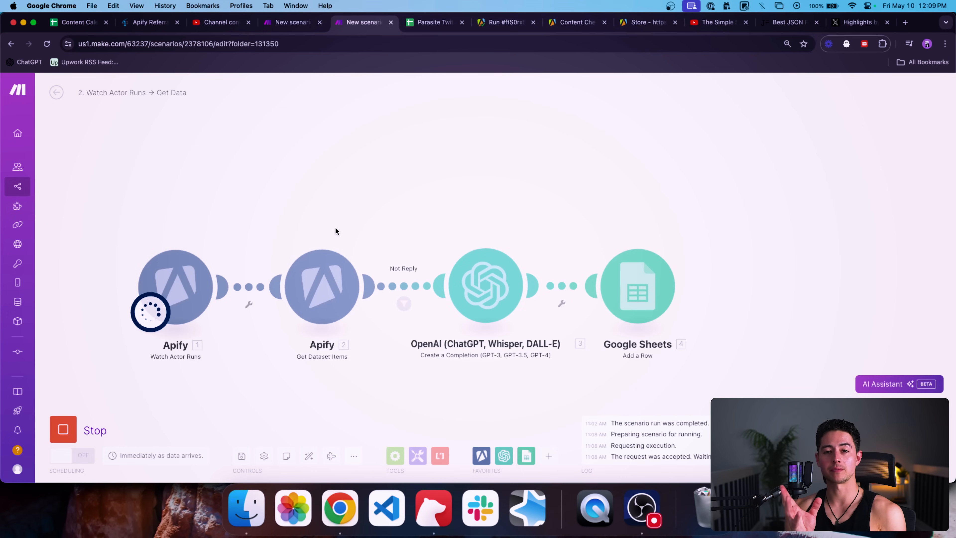
pyautogui.hscroll(5, 344, 195)
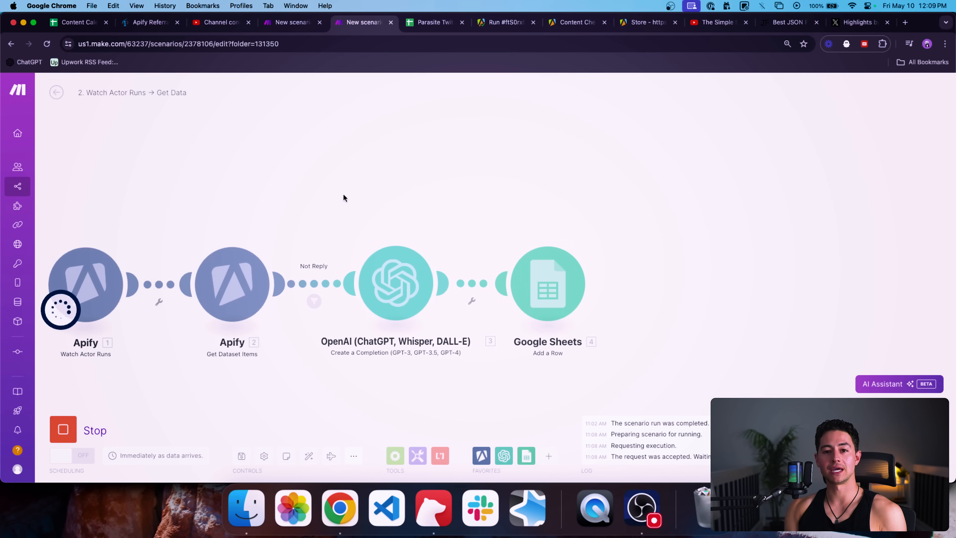
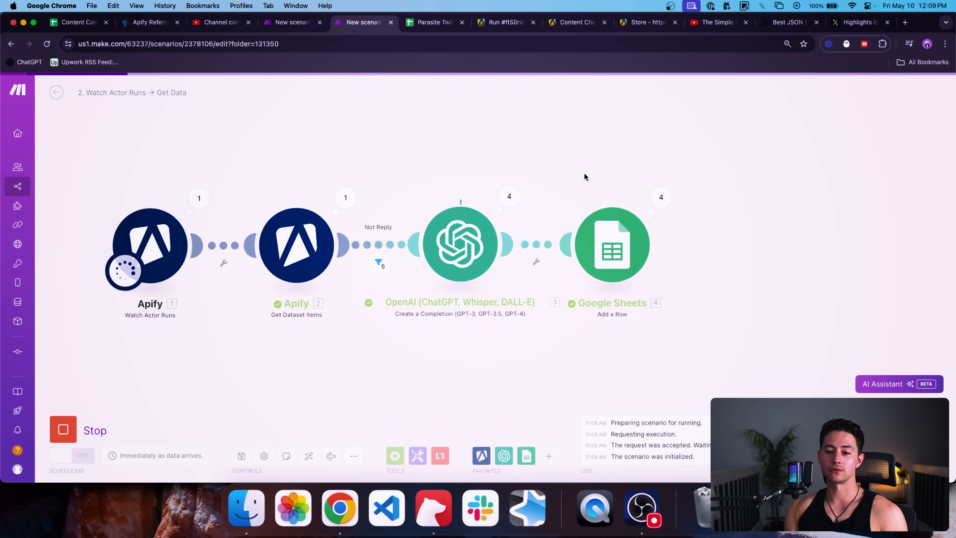
# Step: In the Parasite Twitter Campaign sheet, auto-fit column A, then narrow it to a moderate width
pyautogui.click(437, 25)
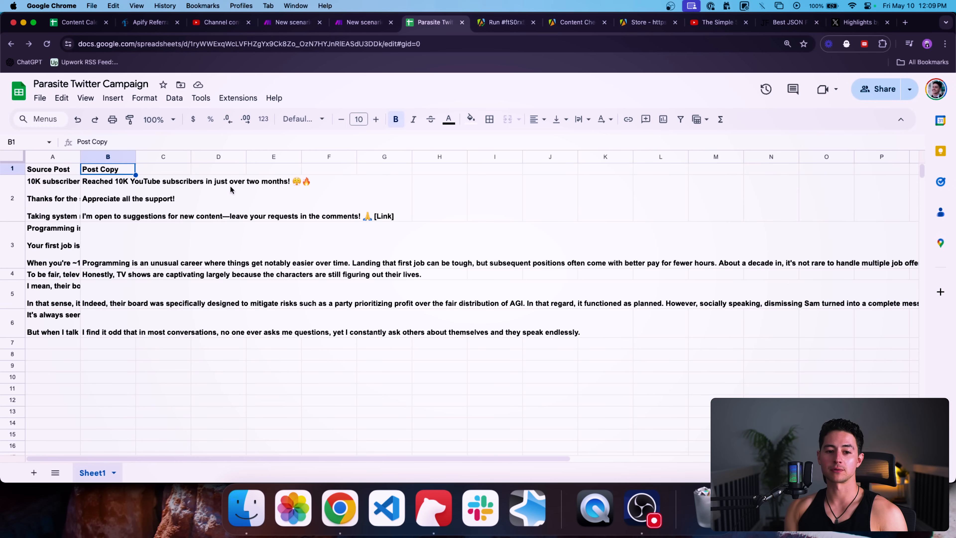
pyautogui.click(129, 204)
pyautogui.press('super+a')
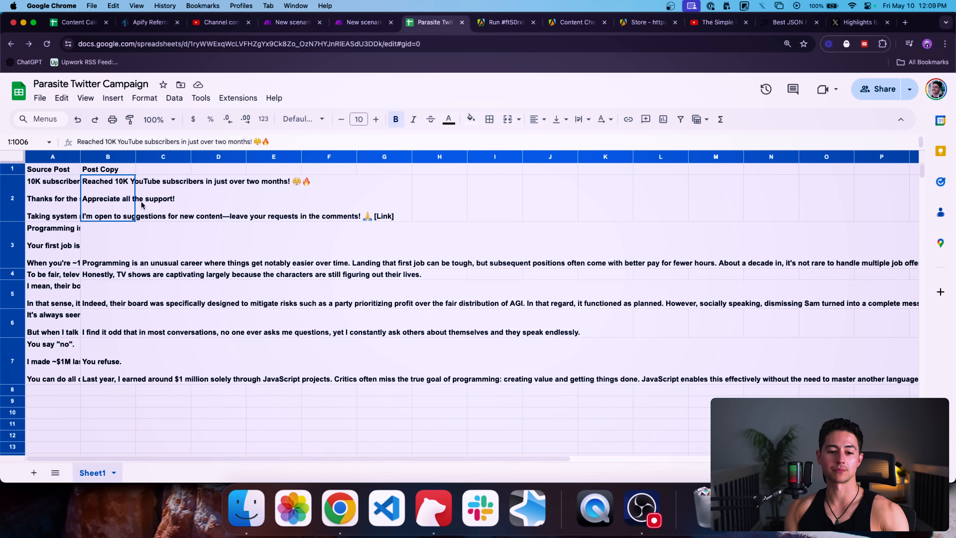
pyautogui.doubleClick(82, 155)
pyautogui.click(229, 227)
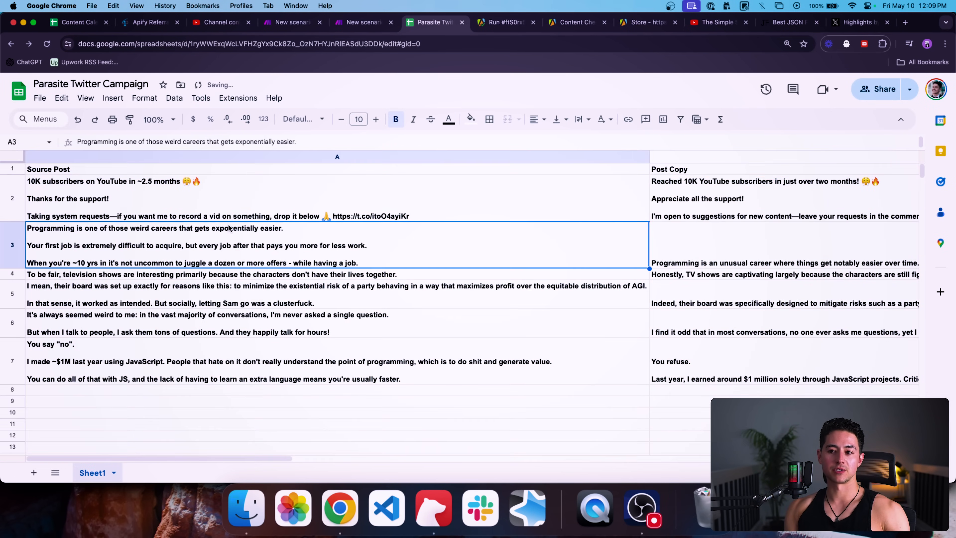
pyautogui.hscroll(1, 557, 247)
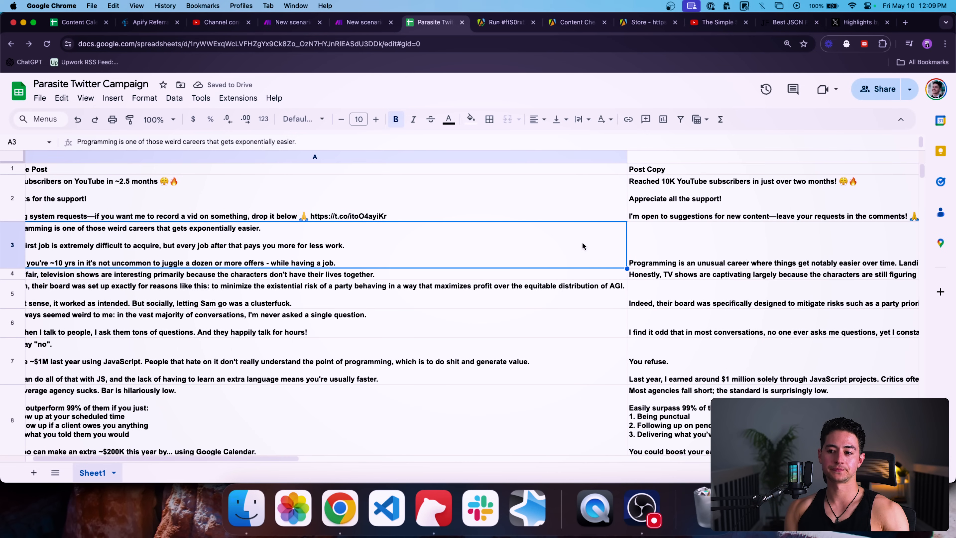
pyautogui.moveTo(627, 156); pyautogui.dragTo(417, 156)
# Step: Select the post rows from A2 down, then return to the top of the sheet
pyautogui.click(362, 181)
pyautogui.hotkey('shift', 'Right')
pyautogui.press('super+shift+Down')
pyautogui.press('super+Up')
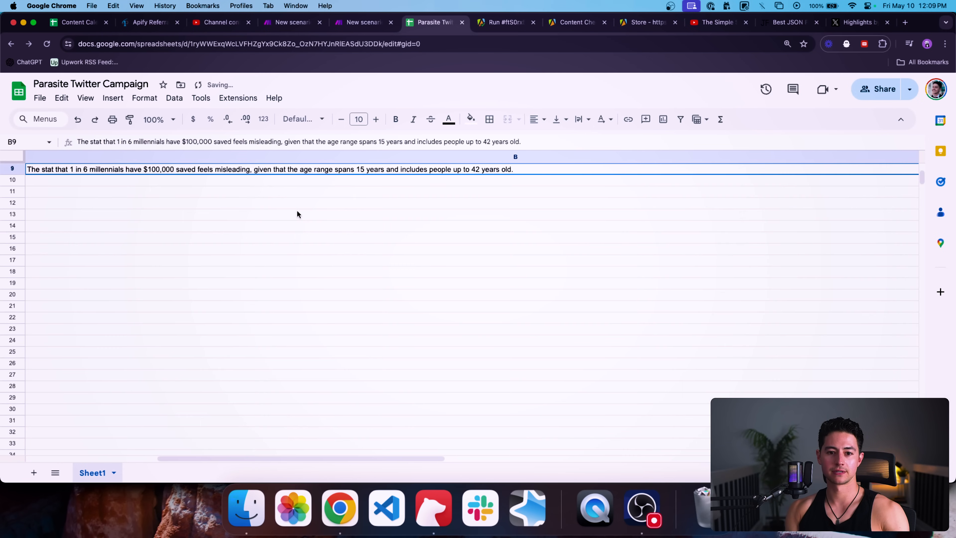
# Step: Set the whole sheet's font to Inter
pyautogui.press('super+a')
pyautogui.click(303, 119)
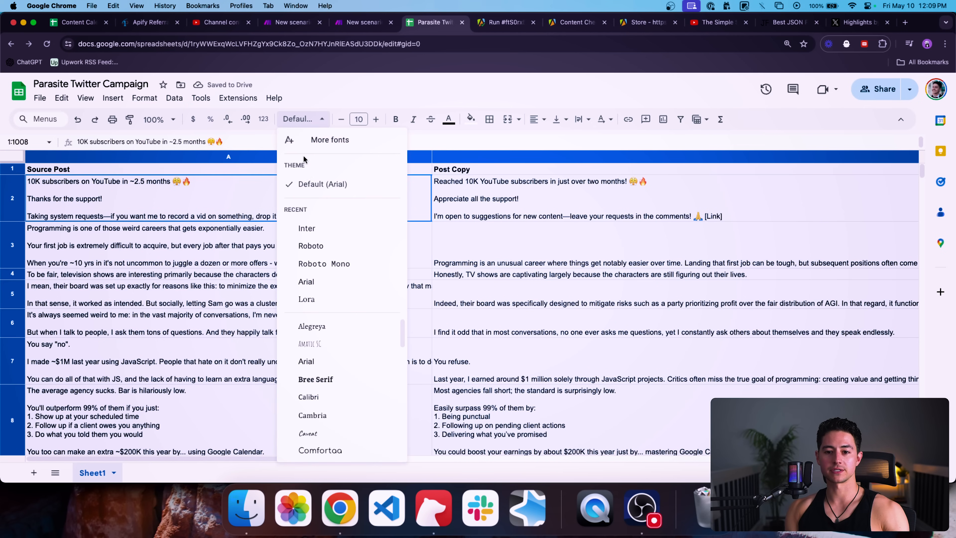
pyautogui.click(311, 226)
# Step: Compare the source posts in A2 and A3 with the rewritten post in B3
pyautogui.click(269, 240)
pyautogui.click(352, 197)
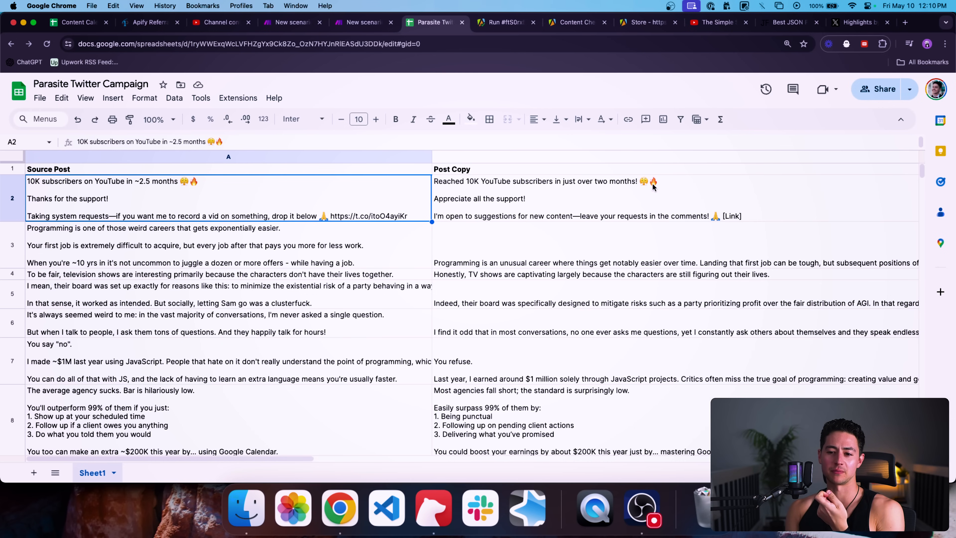
pyautogui.scroll(-1, 434, 214)
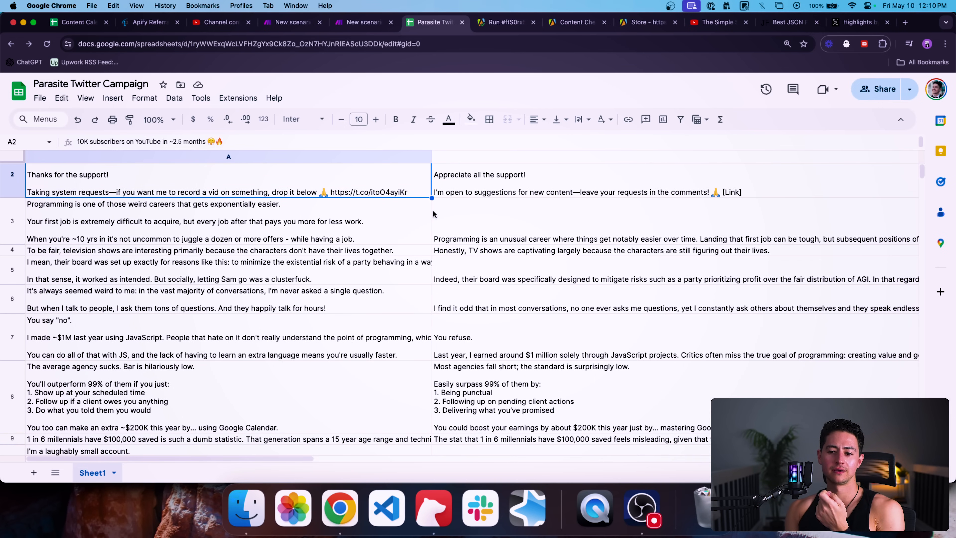
pyautogui.click(442, 222)
pyautogui.click(382, 221)
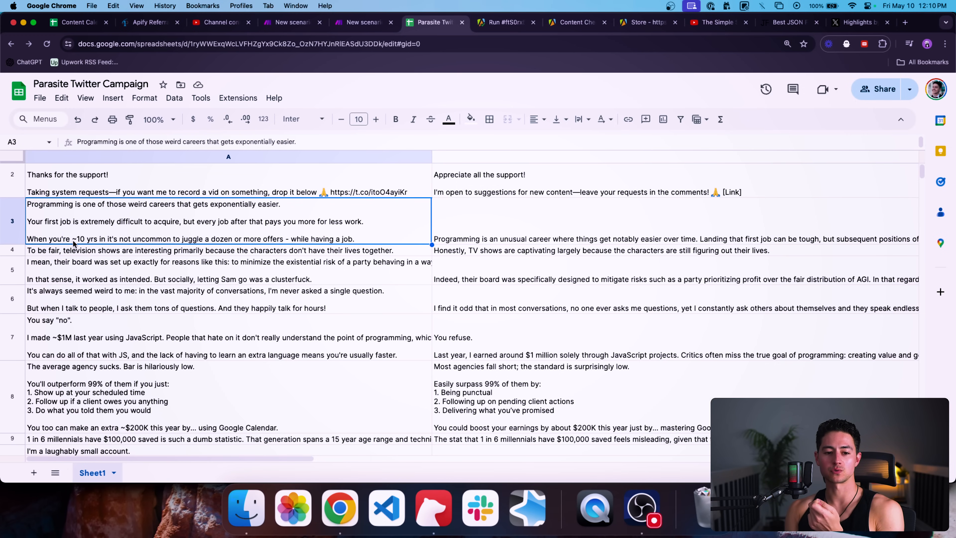
pyautogui.hscroll(10, 301, 237)
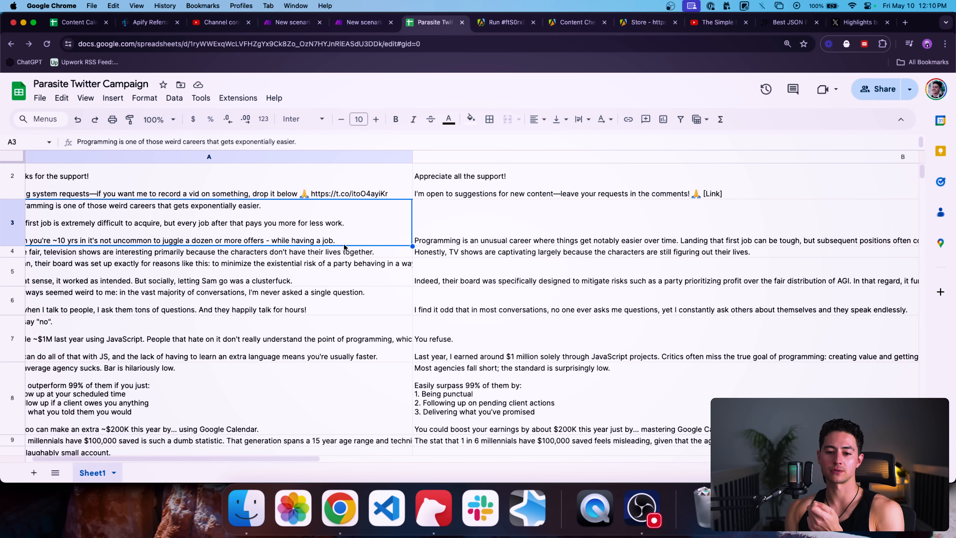
pyautogui.doubleClick(390, 236)
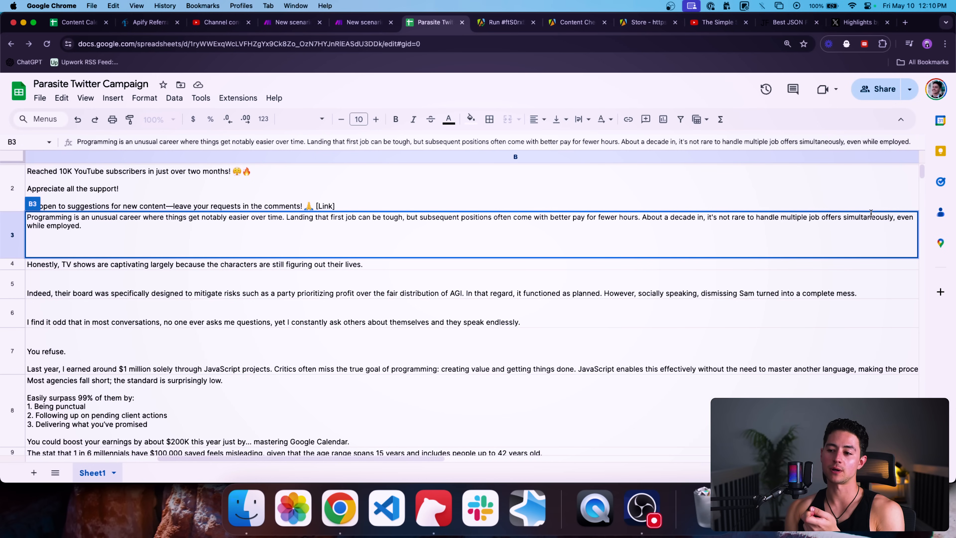
pyautogui.press('Return')
# Step: Review the source and rewritten posts in rows 4 through 7
pyautogui.hscroll(-5, 203, 290)
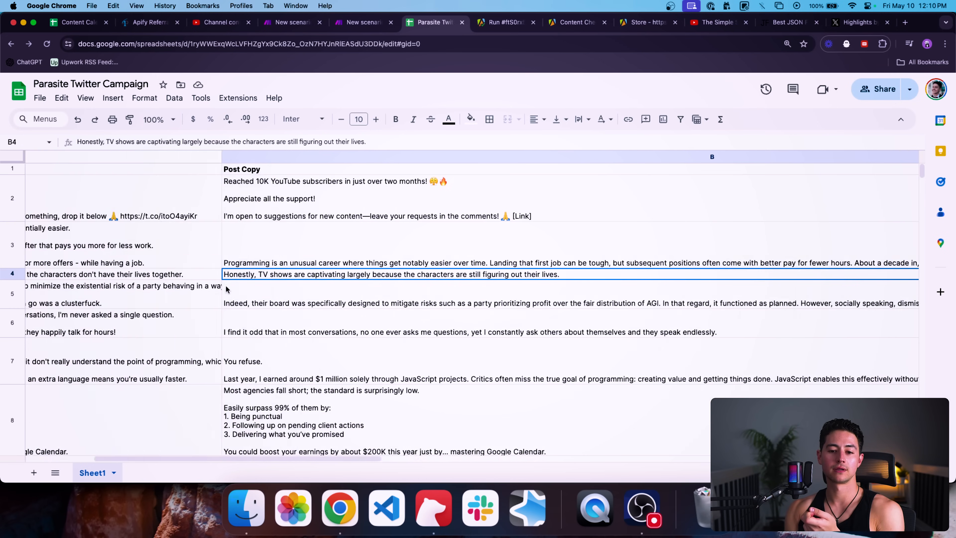
pyautogui.scroll(-2, 227, 289)
pyautogui.hscroll(-1, 228, 289)
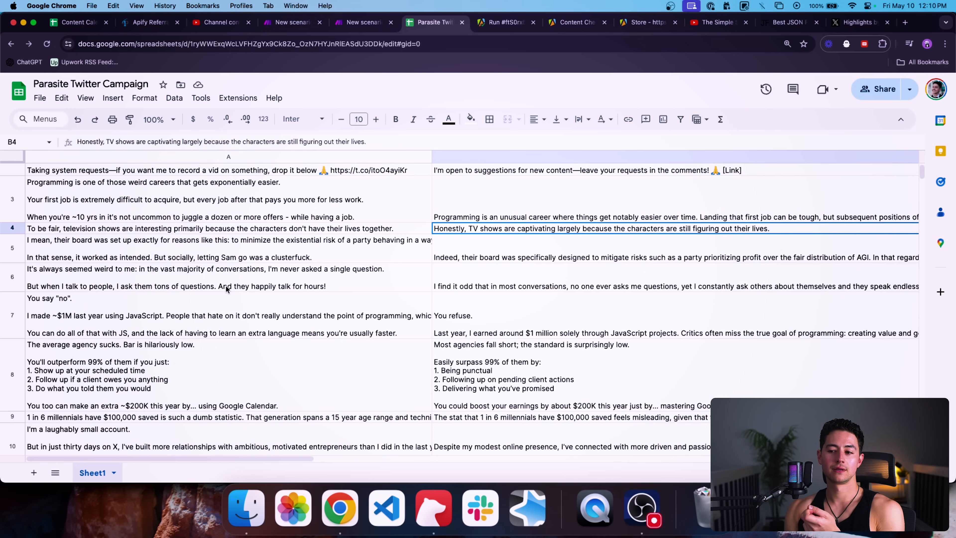
pyautogui.scroll(-2, 227, 289)
pyautogui.click(174, 211)
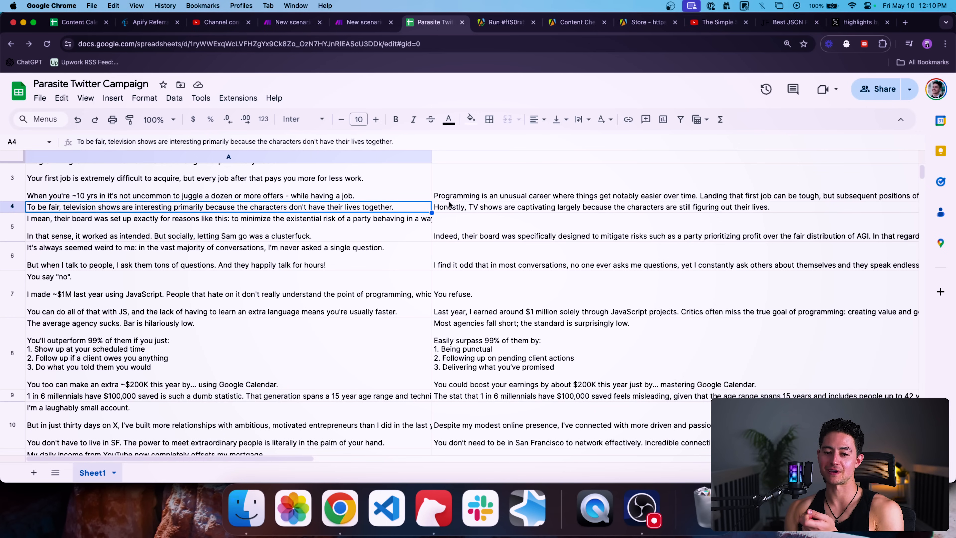
pyautogui.click(475, 207)
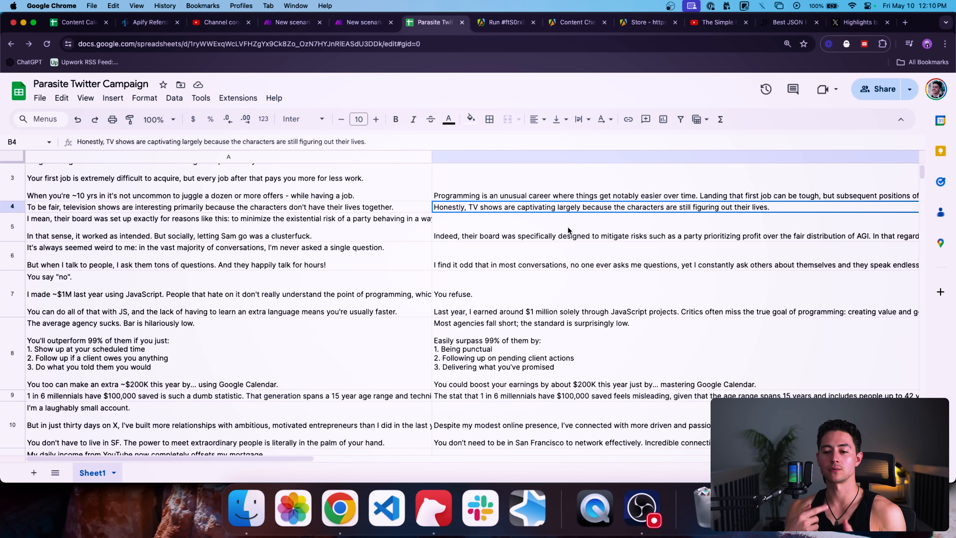
pyautogui.click(302, 305)
pyautogui.scroll(-10, 302, 304)
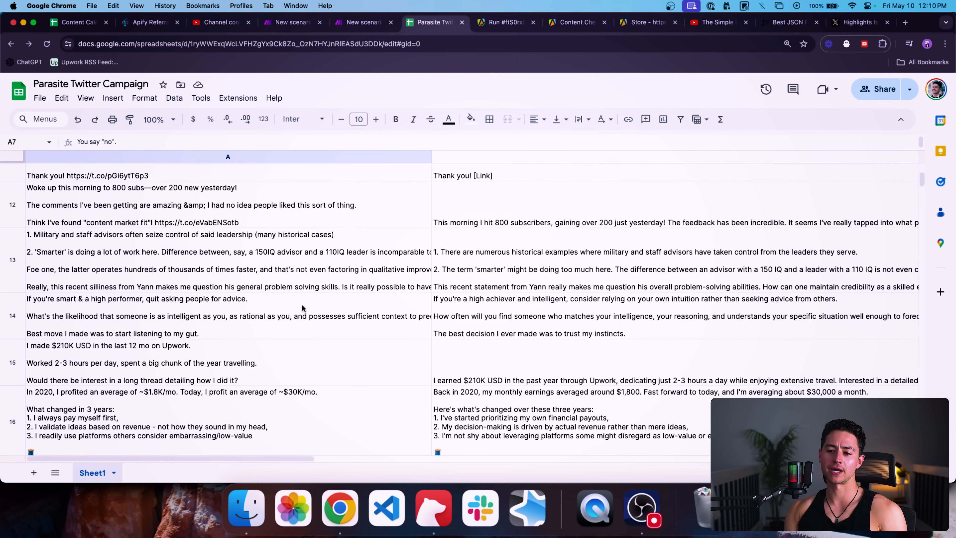
pyautogui.scroll(15, 368, 223)
# Step: Back in Make, stop the running scenario and open the OpenAI module's settings
pyautogui.click(350, 23)
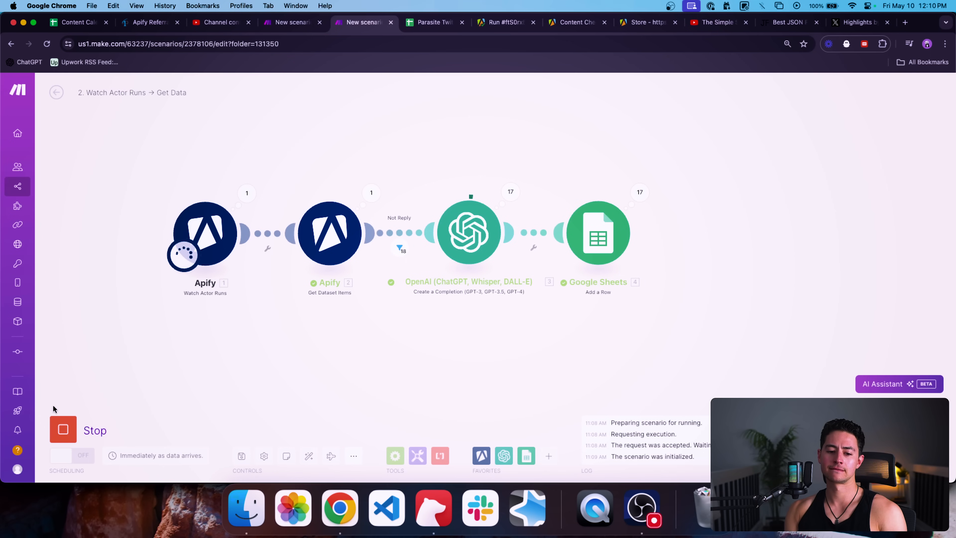
pyautogui.click(74, 432)
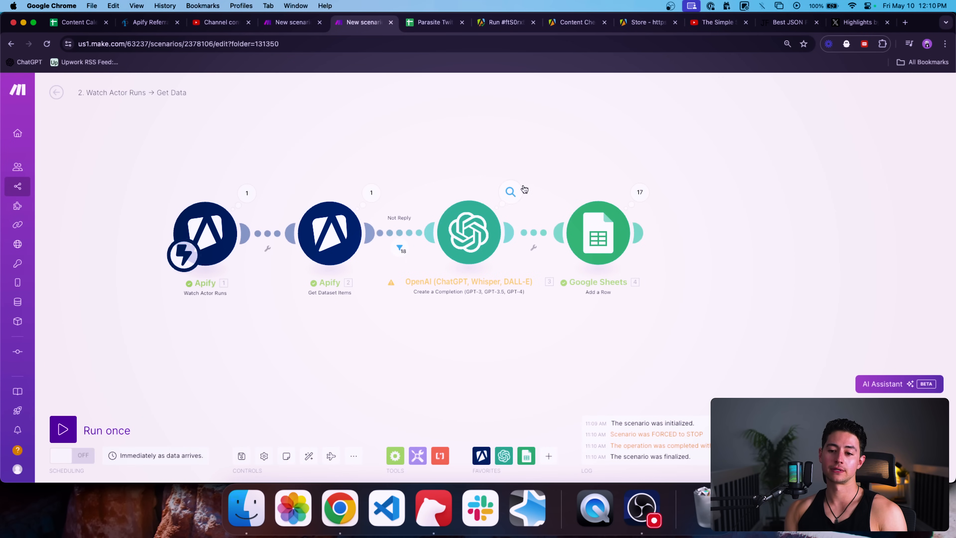
pyautogui.click(469, 232)
# Step: Strip the content-spinner and Twitter-post wording from Message 2 so it begins 'Rewrite each message'
pyautogui.scroll(-2, 631, 260)
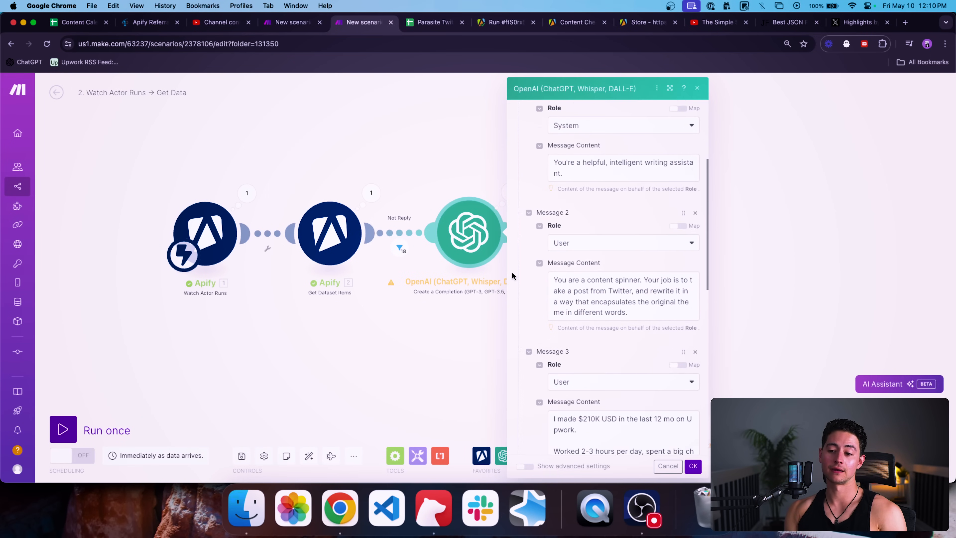
pyautogui.click(643, 273)
pyautogui.moveTo(554, 264); pyautogui.dragTo(644, 264)
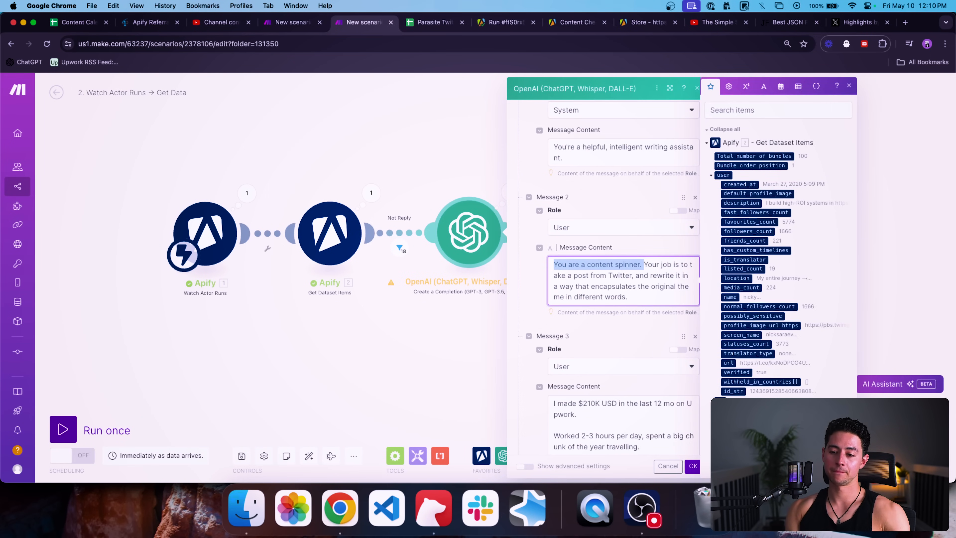
pyautogui.press('BackSpace')
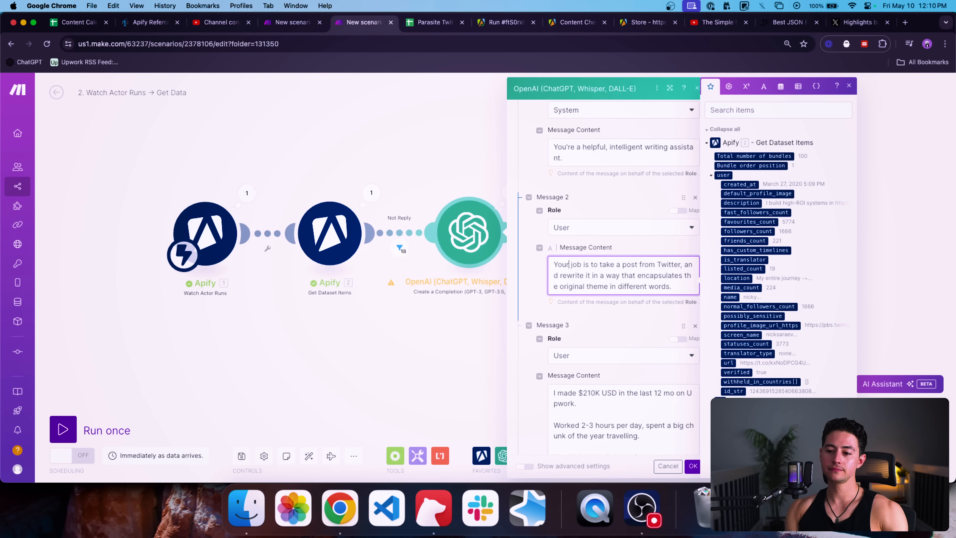
pyautogui.moveTo(561, 276); pyautogui.dragTo(583, 264)
pyautogui.press('BackSpace')
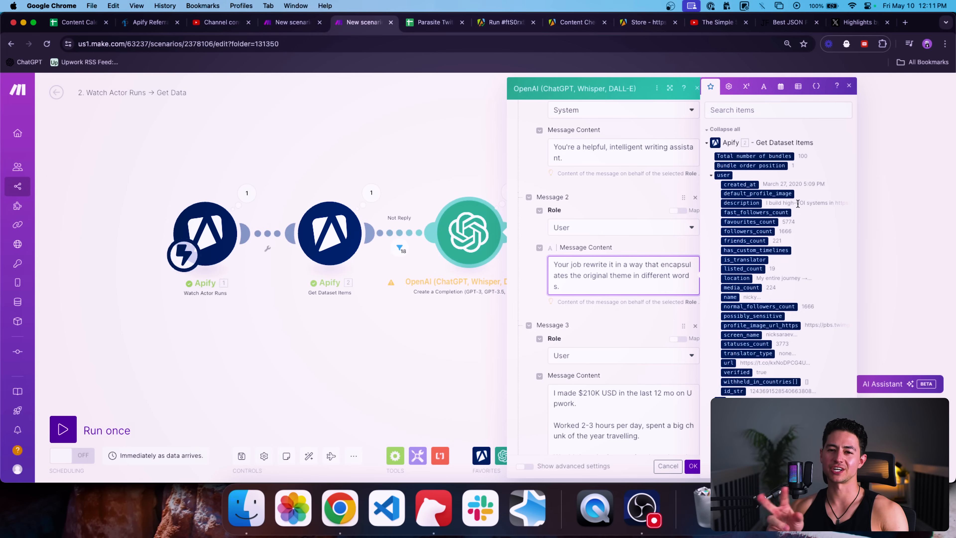
pyautogui.press('super+shift+Left')
pyautogui.press('BackSpace')
pyautogui.hotkey('alt', 'shift', 'Right')
pyautogui.write('Rewrite e')
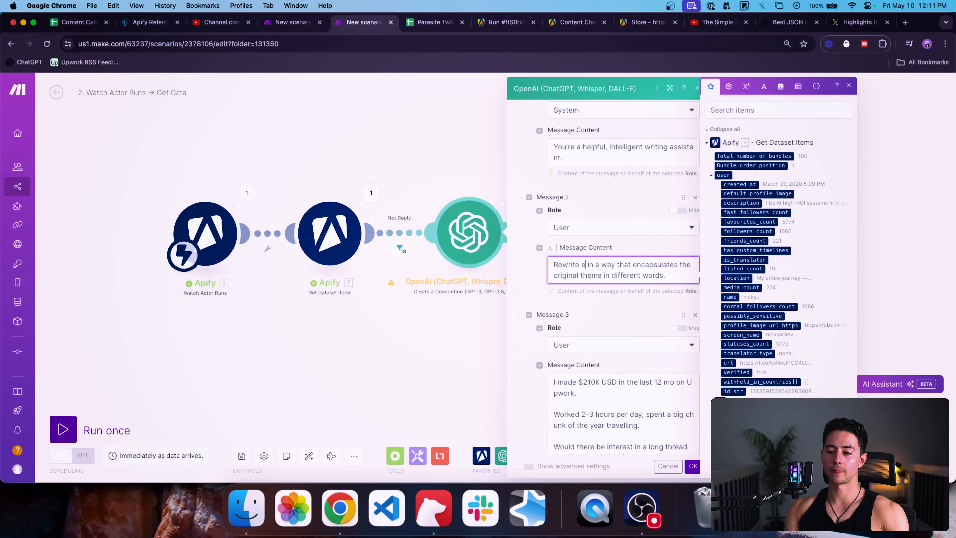
pyautogui.write('ach message')
pyautogui.scroll(-1, 623, 239)
pyautogui.click(660, 266)
pyautogui.doubleClick(650, 256)
# Step: Finish Message 2 with 'but uses', and reword the example reply around minimal work and travel
pyautogui.write('but uses')
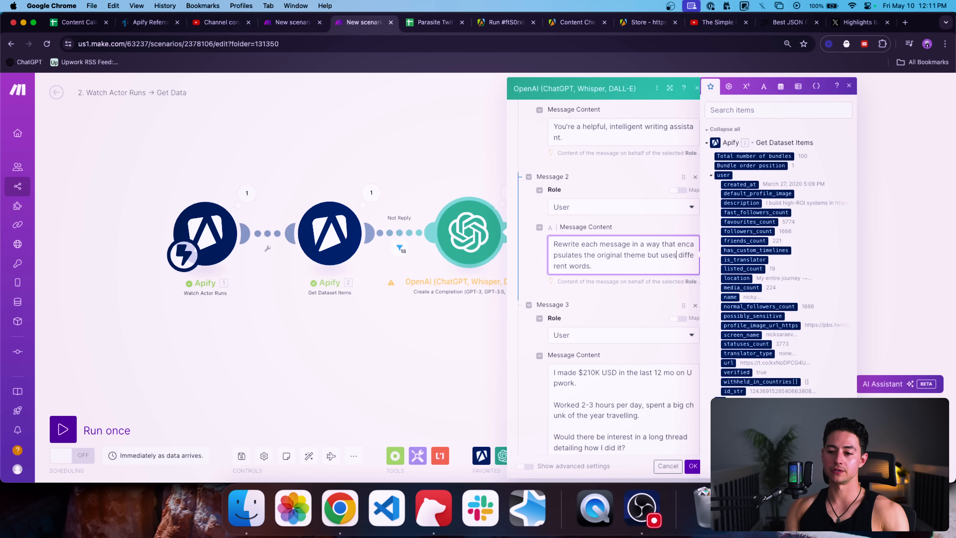
pyautogui.scroll(-6, 551, 289)
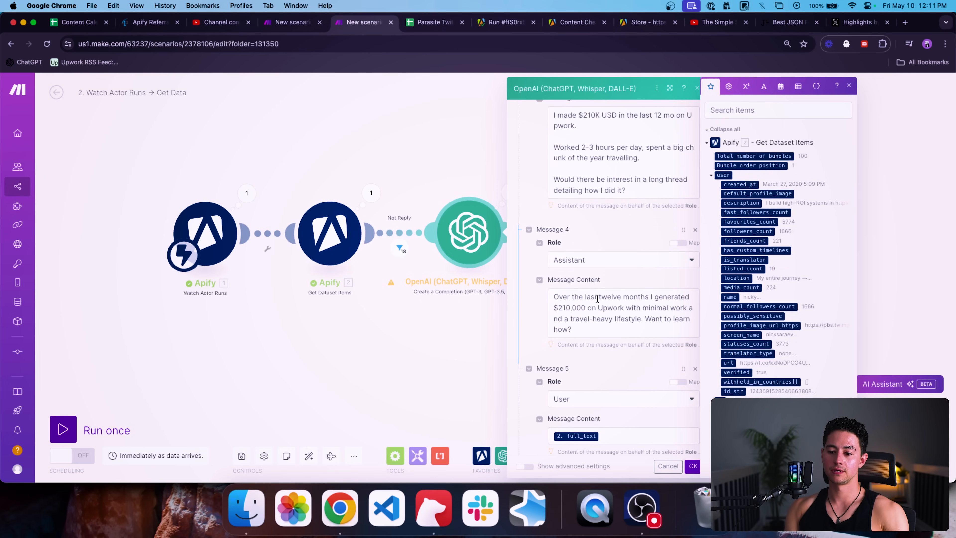
pyautogui.scroll(-5, 531, 279)
pyautogui.scroll(7, 531, 278)
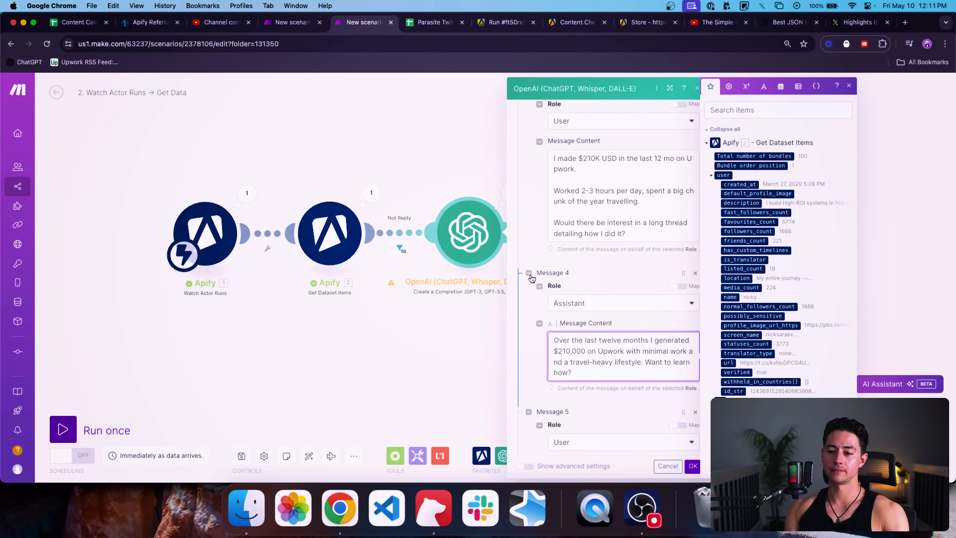
pyautogui.scroll(-1, 567, 324)
pyautogui.hotkey('alt', 'shift', 'Right')
pyautogui.hotkey('alt', 'shift', 'Right')
pyautogui.write('year')
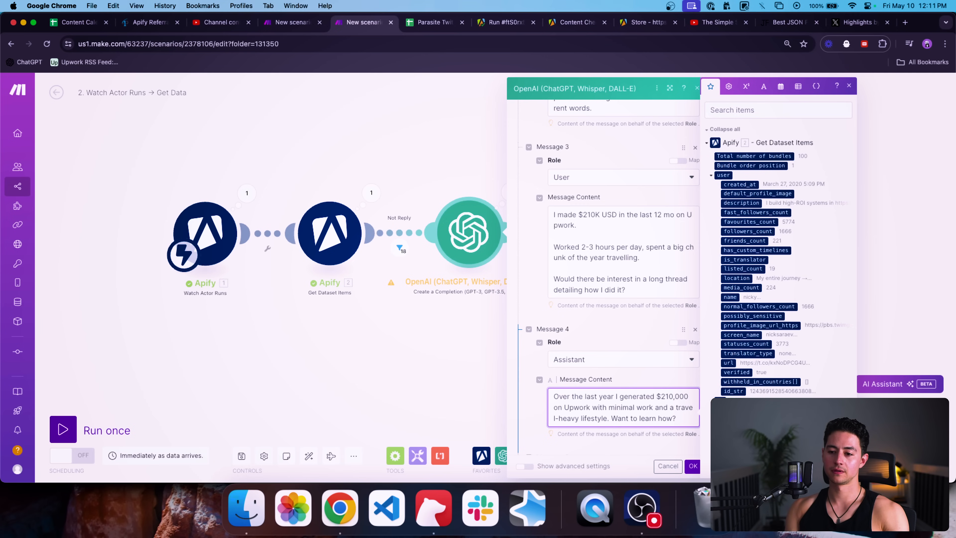
pyautogui.press('BackSpace')
pyautogui.write('. This included very')
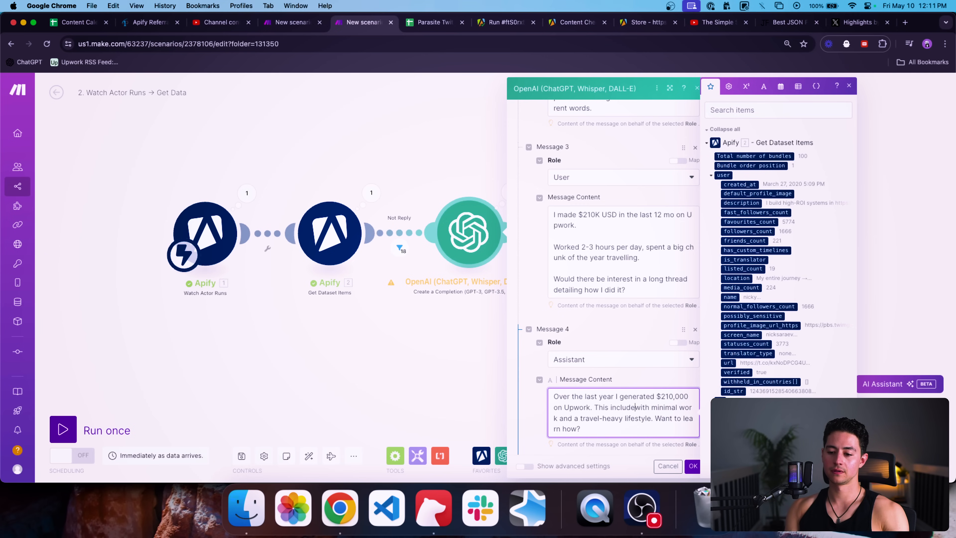
pyautogui.hotkey('alt', 'shift', 'Right')
pyautogui.hotkey('shift', 'Right')
pyautogui.hotkey('alt', 'shift', 'Left')
pyautogui.write('required very minimal work and ')
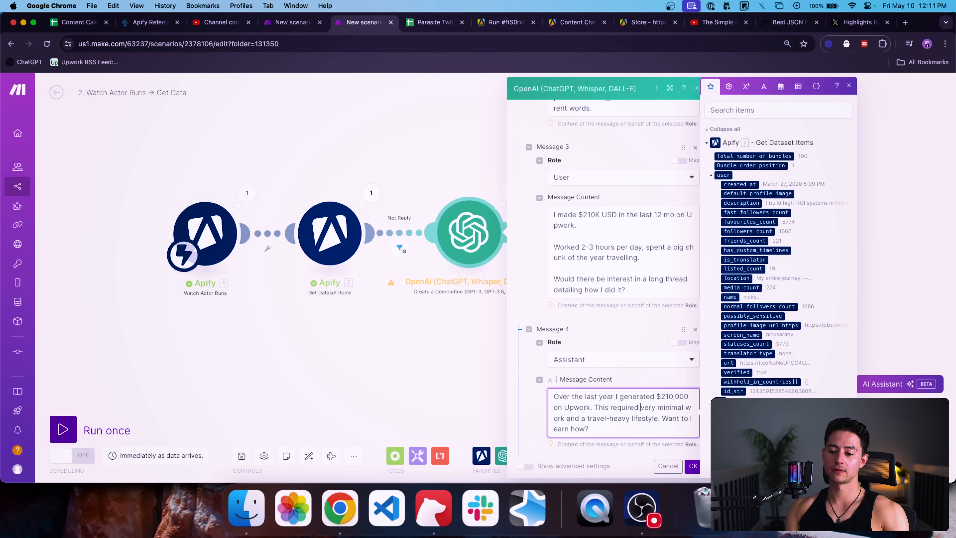
pyautogui.write('I got to do a bunch of ')
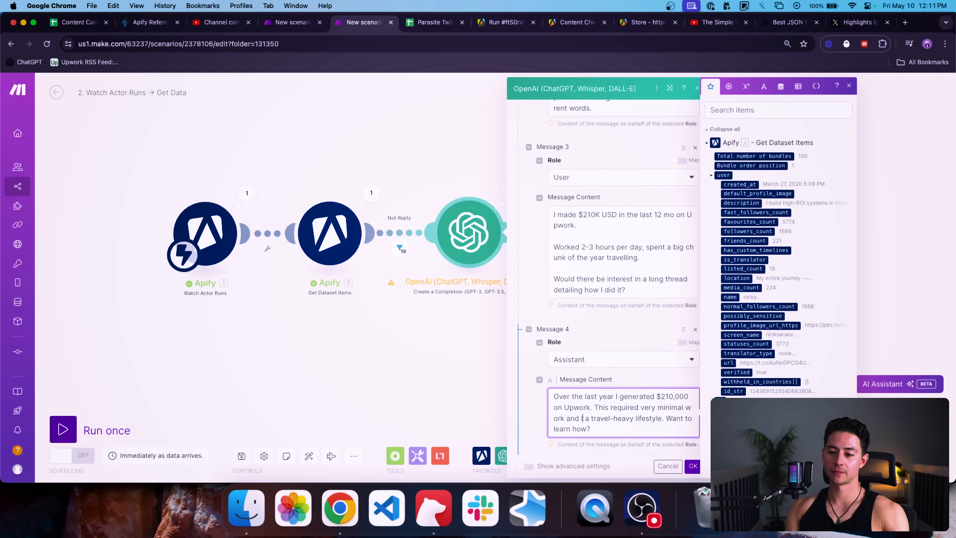
pyautogui.write('fun stuff like travel')
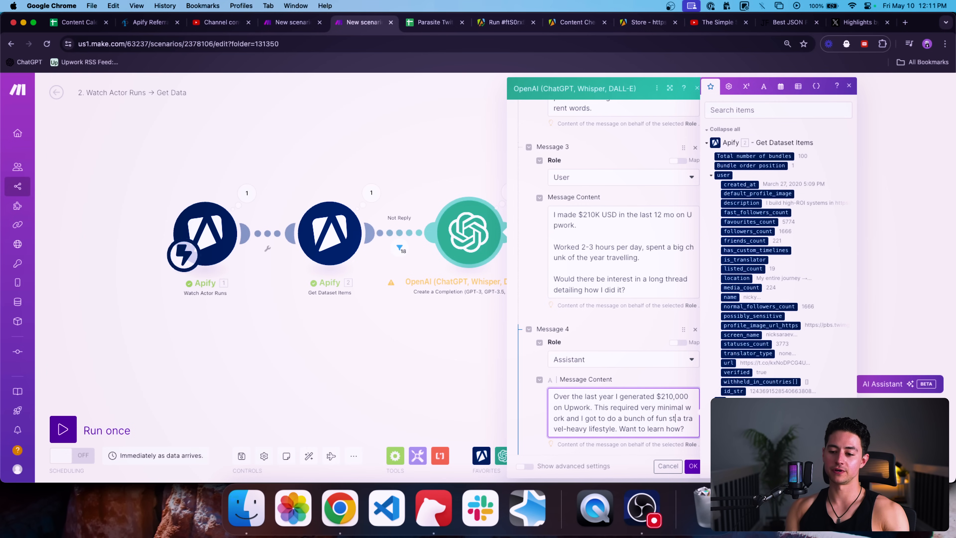
pyautogui.write(', enjoy my life, etc.')
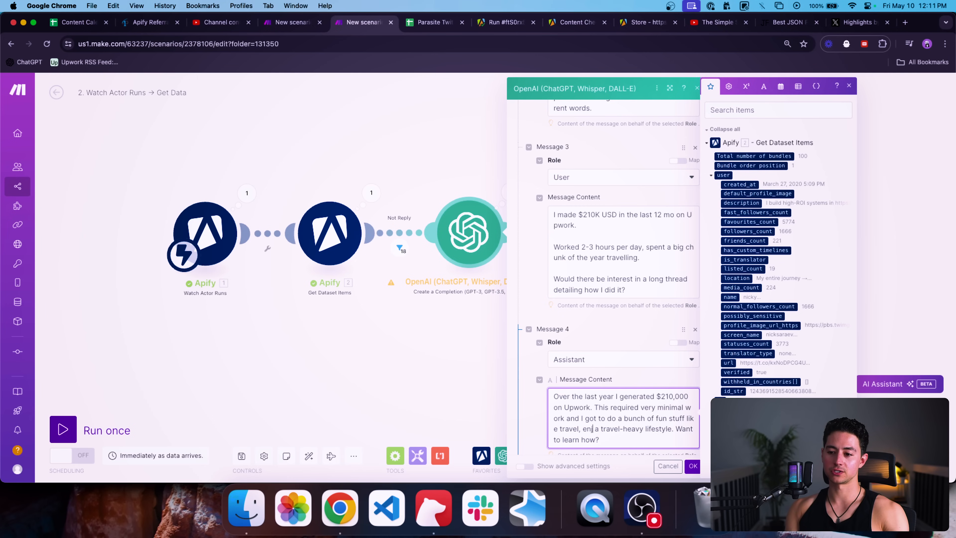
# Step: End the example reply with 'I'm curious as to whether anyone wants a detailed breakdown of how I did it?'
pyautogui.hotkey('shift', 'Right')
pyautogui.hotkey('shift', 'alt', 'Right')
pyautogui.hotkey('shift', 'alt', 'Right')
pyautogui.hotkey('shift', 'alt', 'Right')
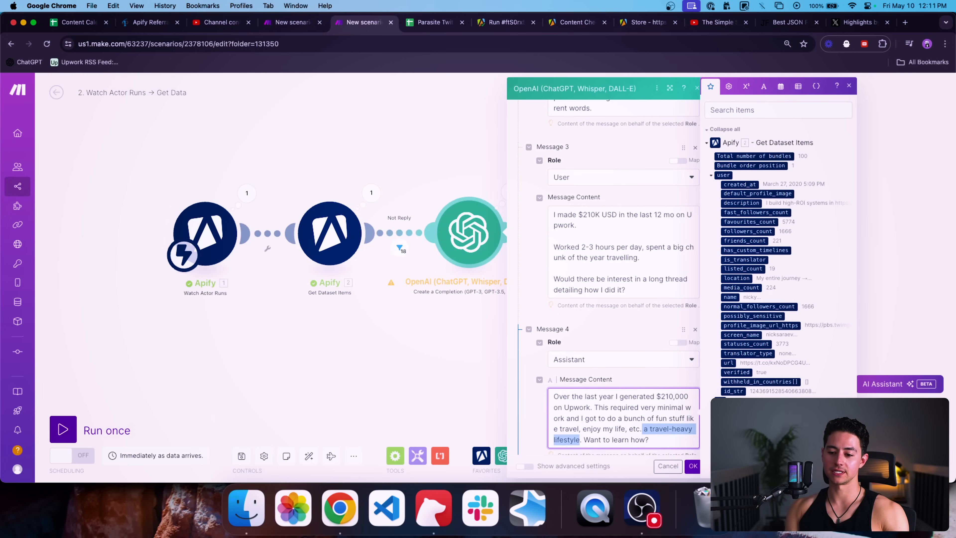
pyautogui.press('BackSpace')
pyautogui.write("I'm curious as to whether ")
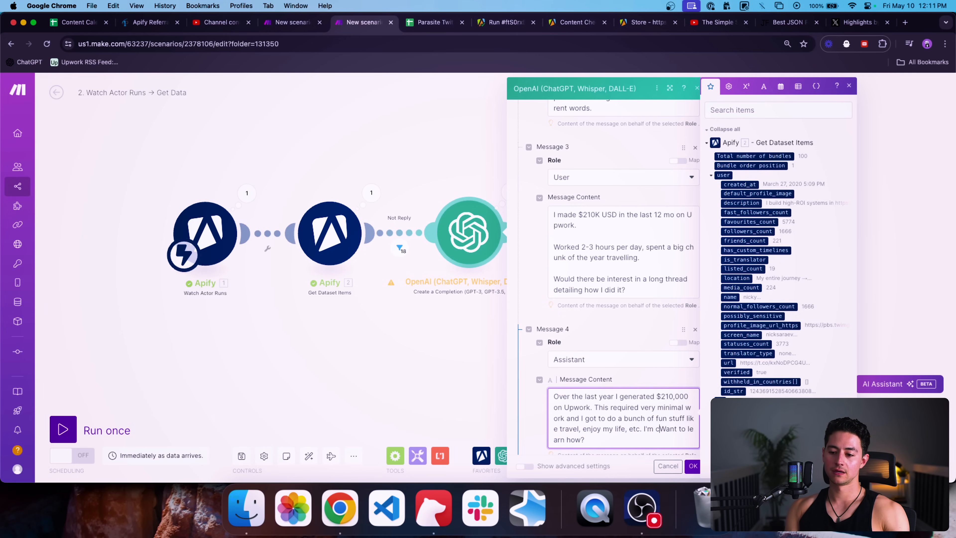
pyautogui.write('anyone')
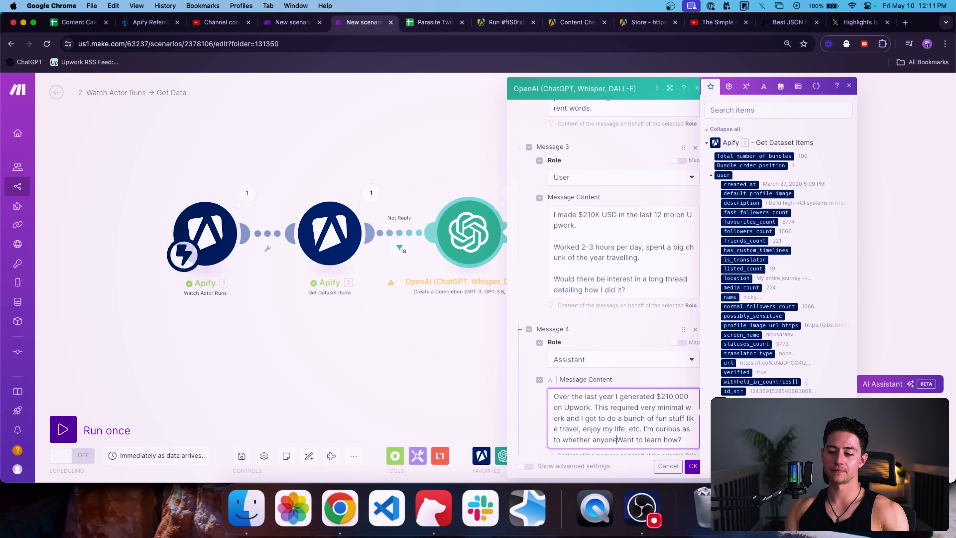
pyautogui.scroll(-1, 632, 419)
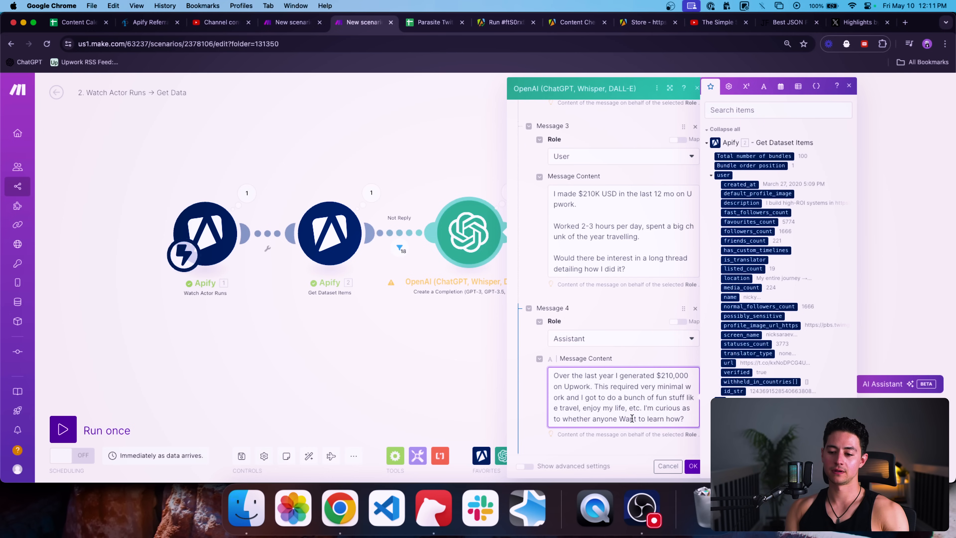
pyautogui.press('Delete')
pyautogui.press('Delete')
pyautogui.press('Delete')
pyautogui.press('Delete')
pyautogui.press('Delete')
pyautogui.write('wants ')
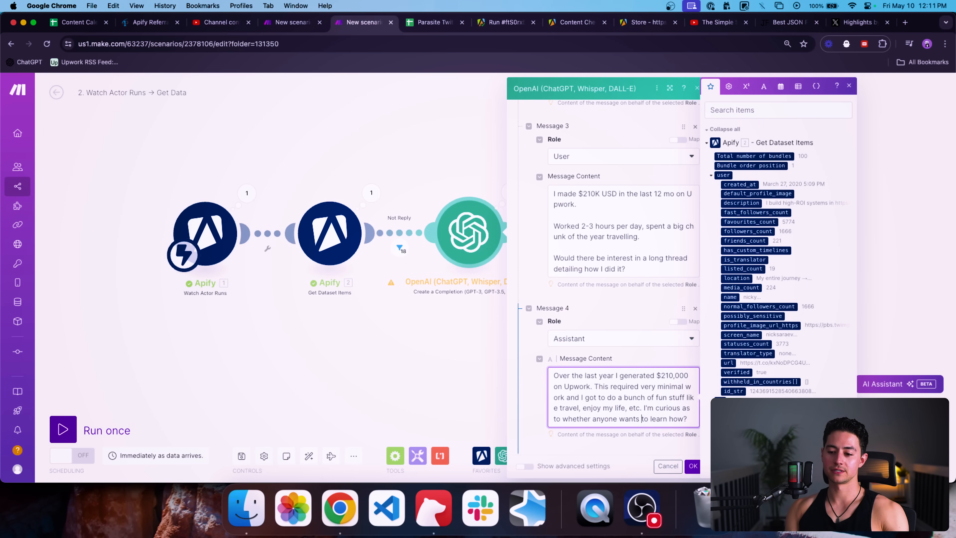
pyautogui.write('a detailed breakdown o')
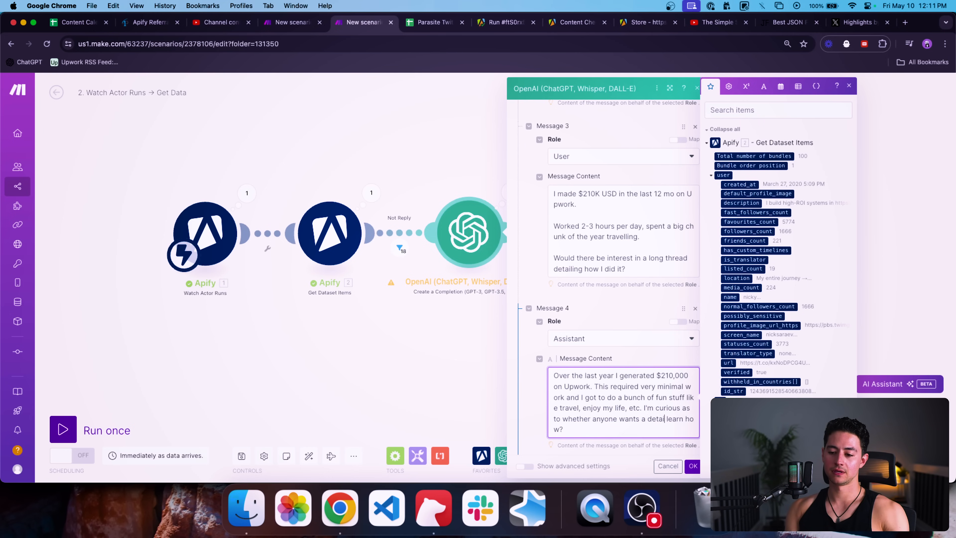
pyautogui.write('f how I did it')
pyautogui.hotkey('shift', 'End')
pyautogui.press('BackSpace')
pyautogui.write('?')
pyautogui.scroll(-7, 665, 407)
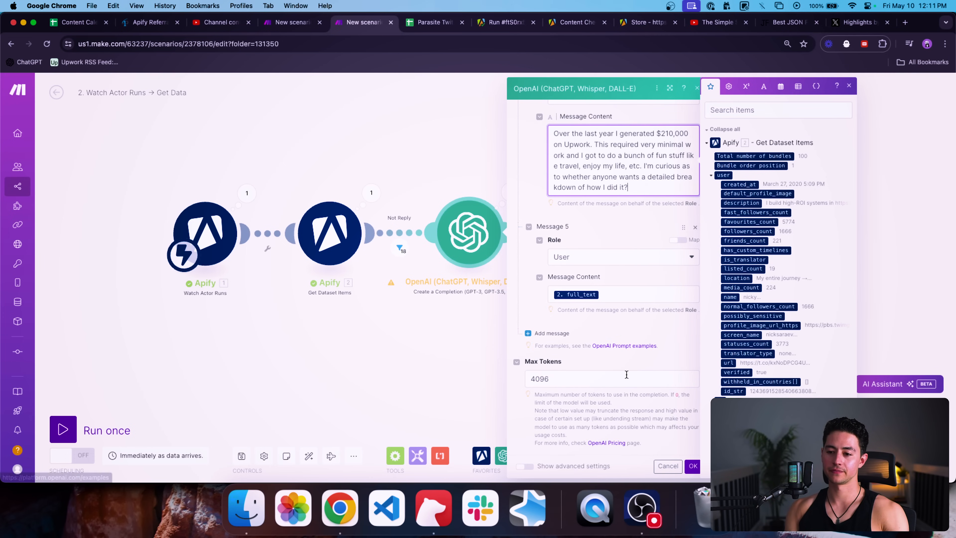
pyautogui.tripleClick(632, 144)
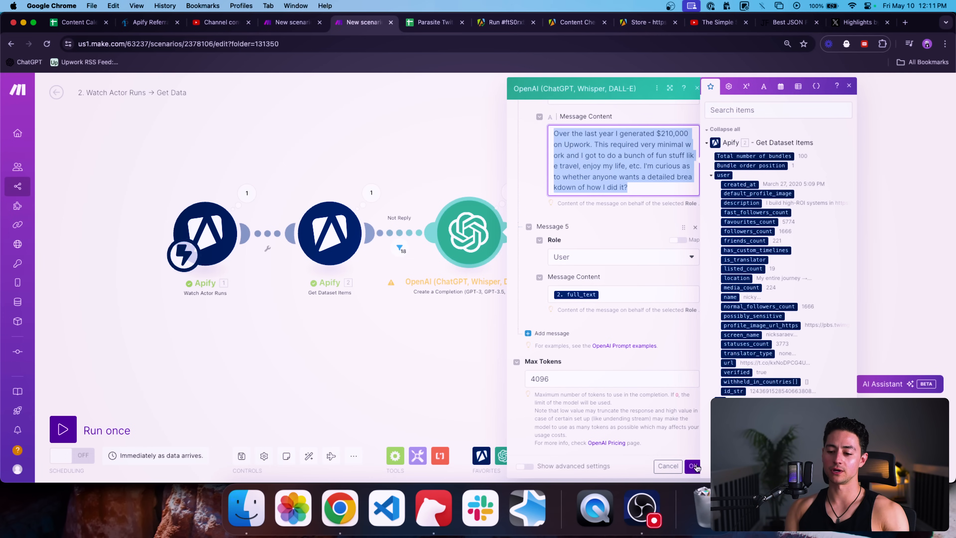
pyautogui.click(693, 466)
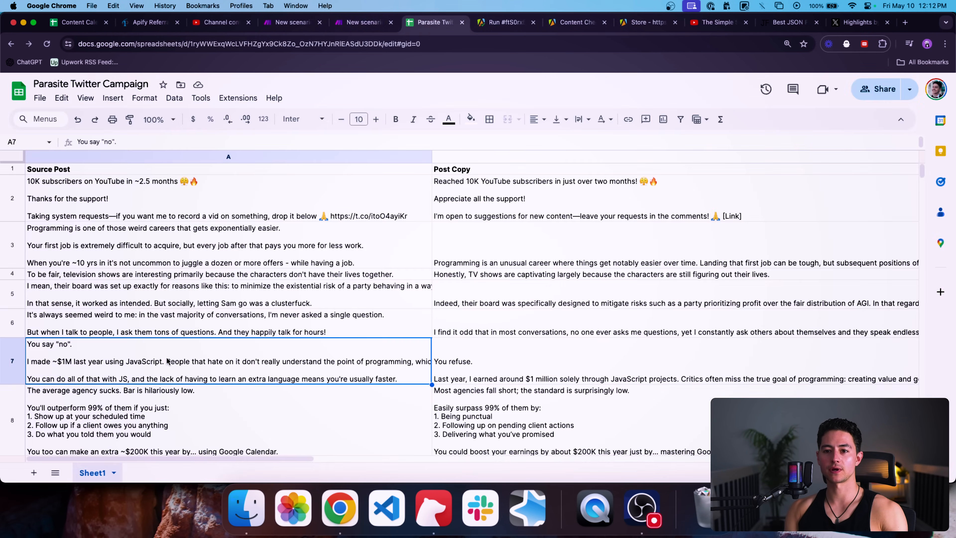
# Step: Clear the old posts from cells A2:B18
pyautogui.scroll(-3, 274, 207)
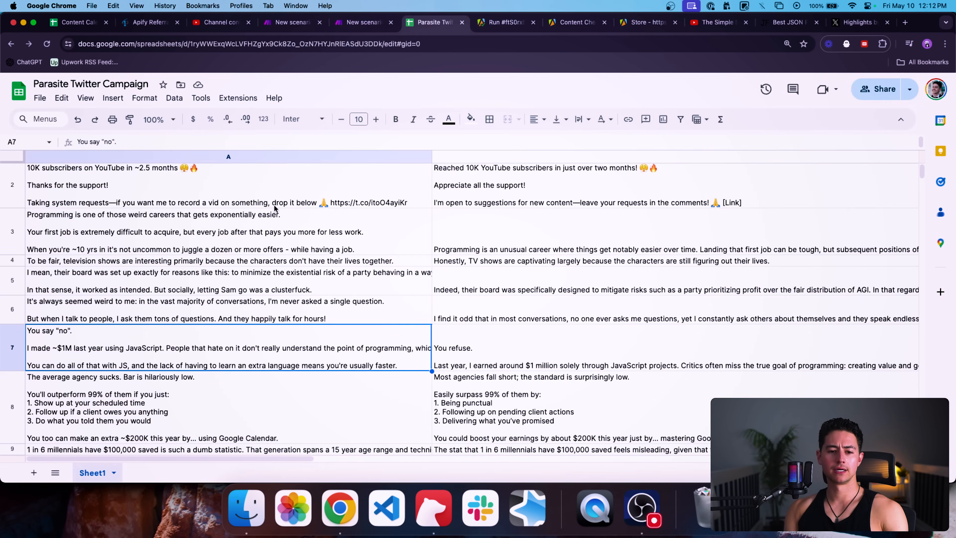
pyautogui.click(261, 188)
pyautogui.scroll(-15, 261, 189)
pyautogui.scroll(-5, 261, 188)
pyautogui.hscroll(-3, 411, 196)
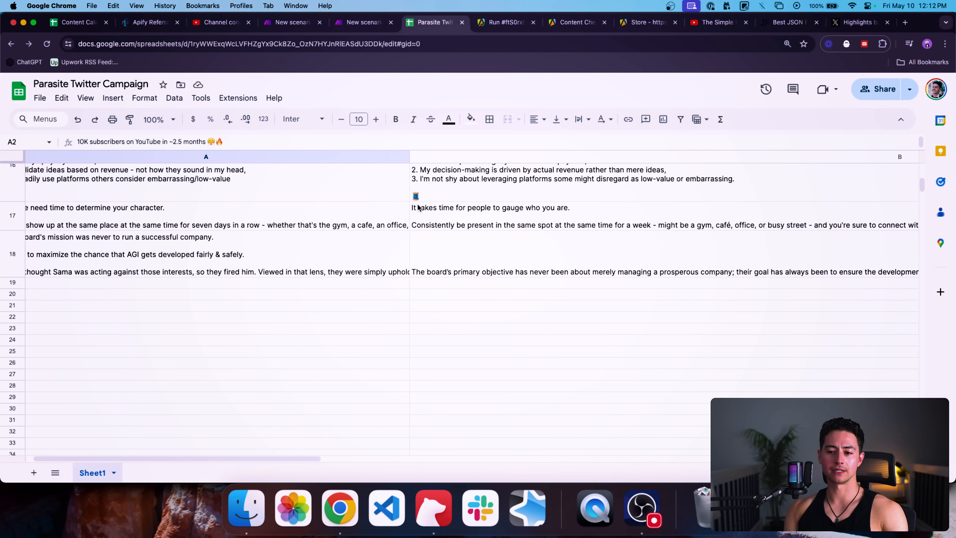
pyautogui.keyDown('shift'); pyautogui.click(483, 280); pyautogui.keyUp('shift')
pyautogui.press('Delete')
pyautogui.scroll(10, 195, 286)
# Step: Delete rows 2–16, confirm the cells below are empty, and return to Make
pyautogui.rightClick(14, 183)
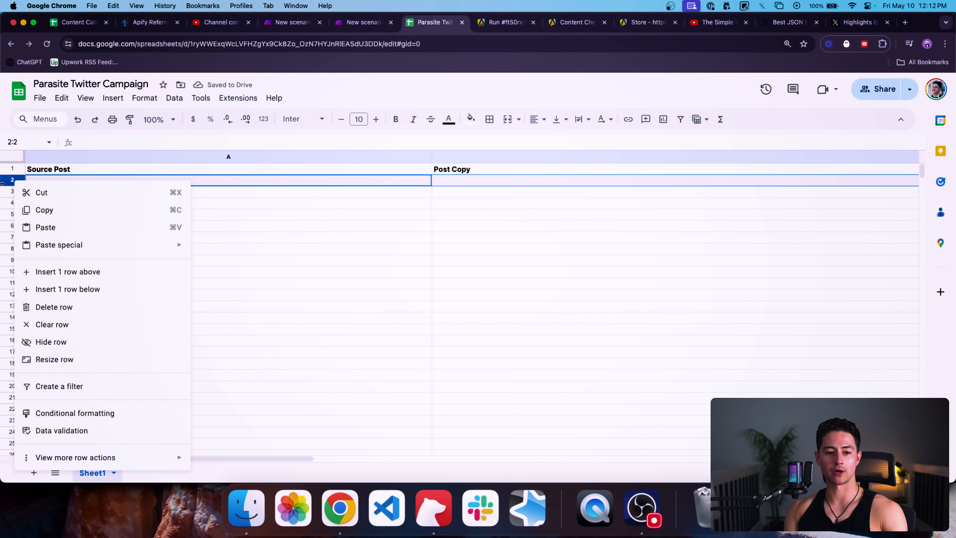
pyautogui.click(12, 180)
pyautogui.keyDown('shift'); pyautogui.click(11, 339); pyautogui.keyUp('shift')
pyautogui.rightClick(11, 341)
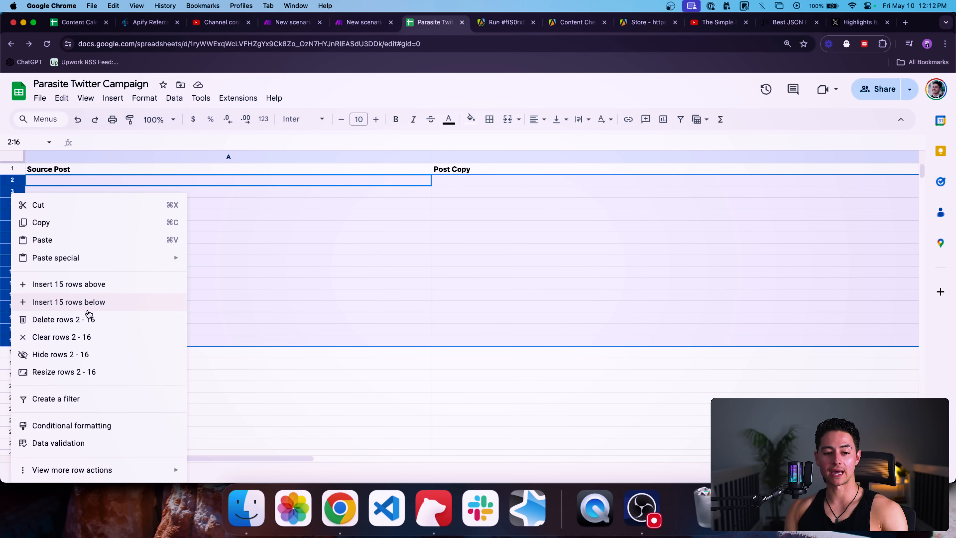
pyautogui.click(85, 319)
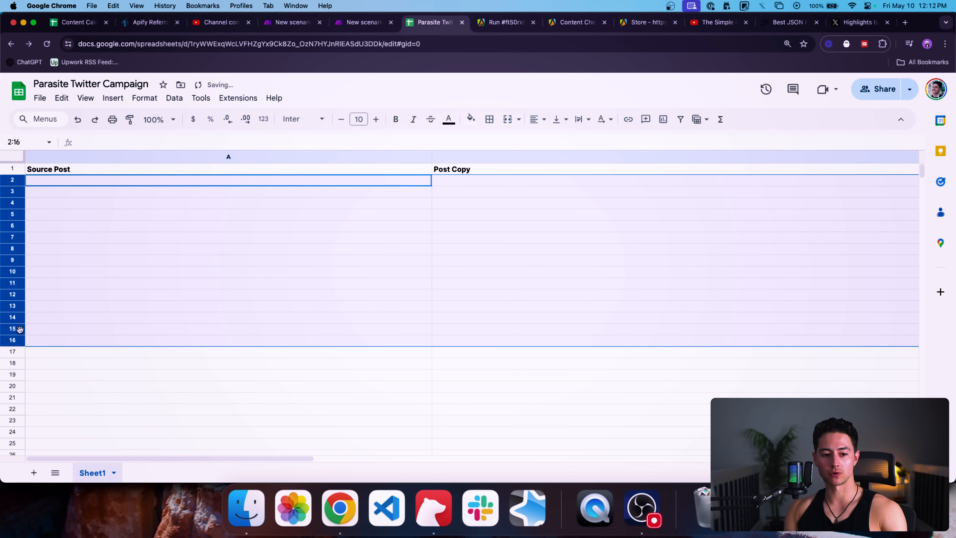
pyautogui.rightClick(11, 284)
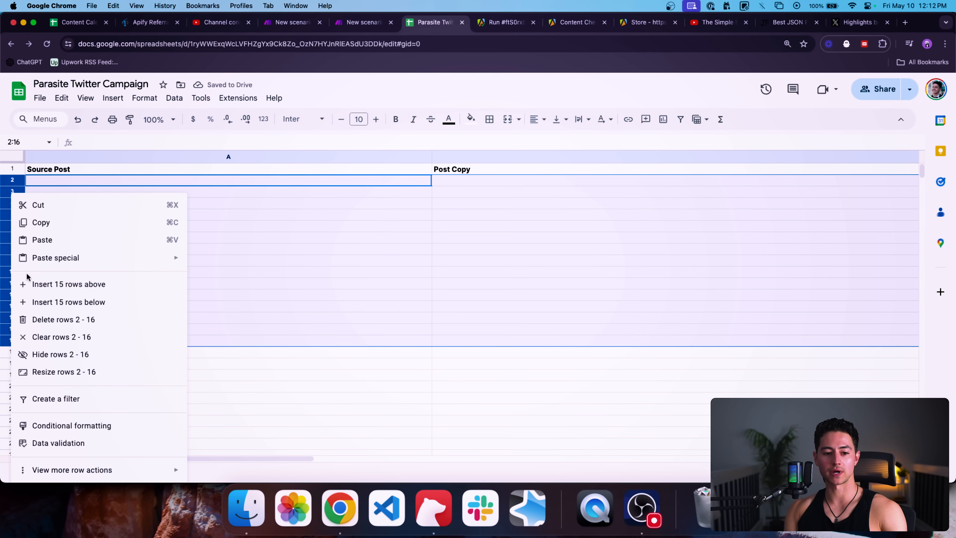
pyautogui.click(41, 320)
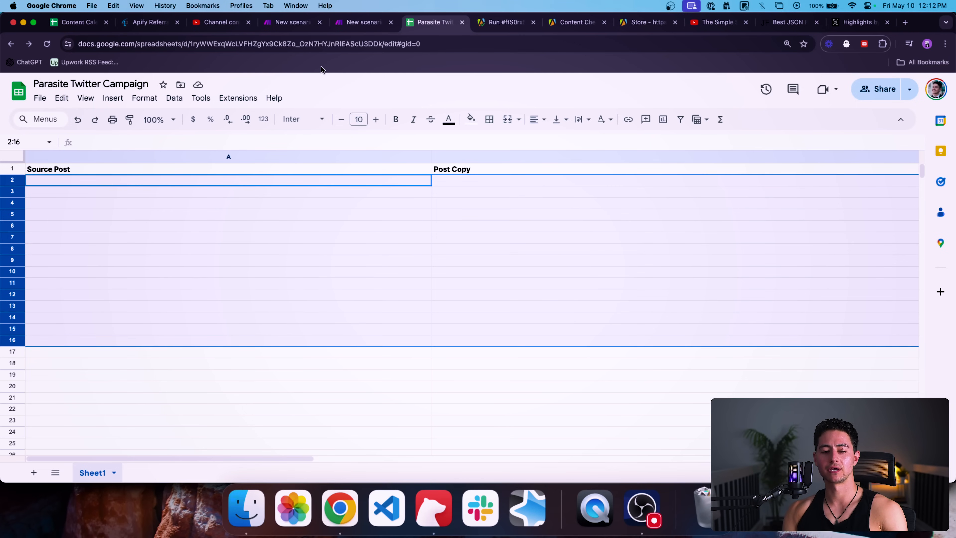
pyautogui.click(104, 352)
pyautogui.click(96, 363)
pyautogui.click(94, 374)
pyautogui.click(94, 385)
pyautogui.click(63, 181)
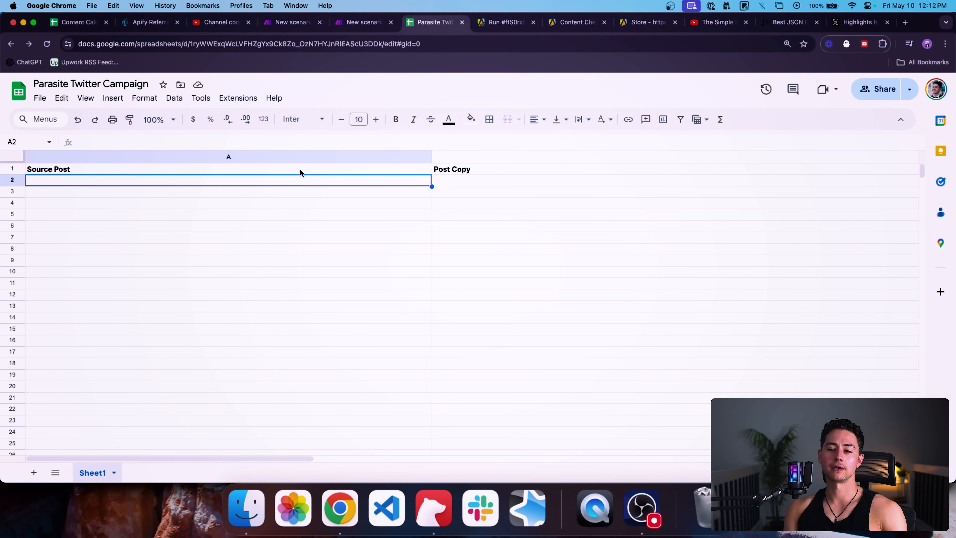
pyautogui.hotkey('ctrl', 'shift', 'Tab')
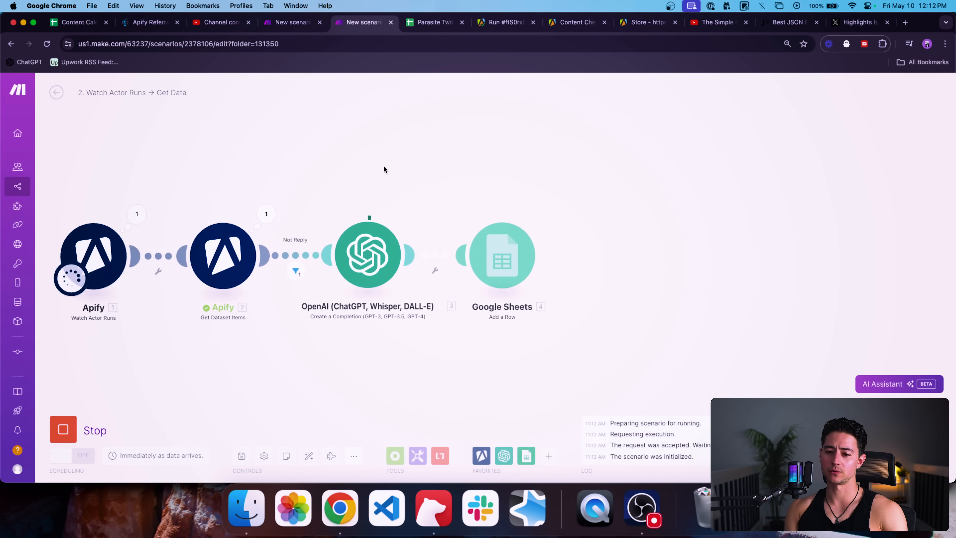
# Step: Narrow the Source Post and Post Copy columns A and B
pyautogui.hotkey('ctrl', 'Tab')
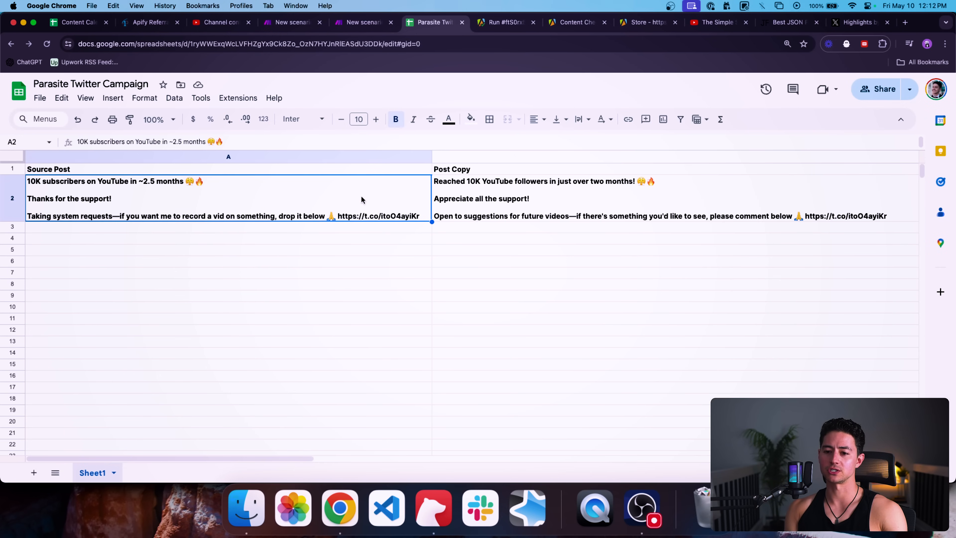
pyautogui.click(295, 249)
pyautogui.click(308, 229)
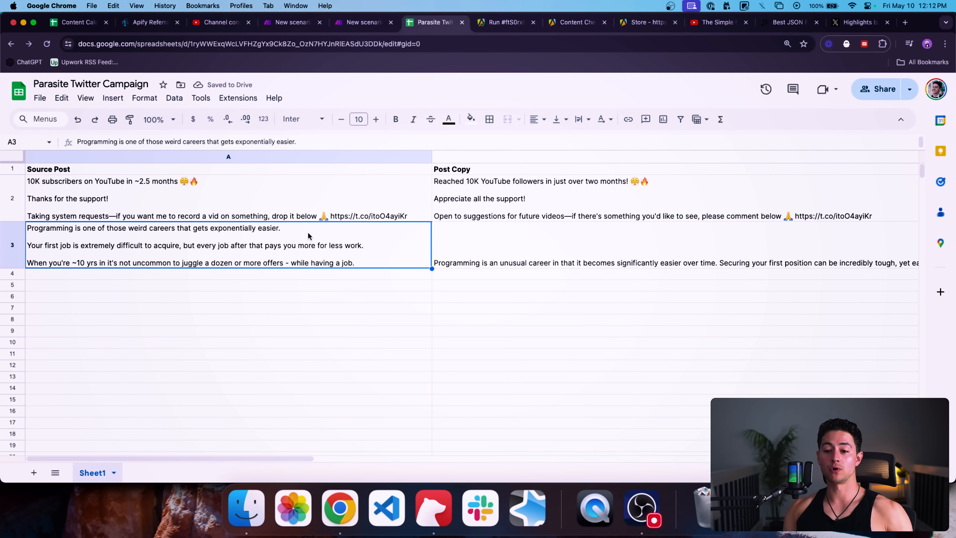
pyautogui.moveTo(427, 156); pyautogui.dragTo(303, 156)
pyautogui.hscroll(2, 681, 184)
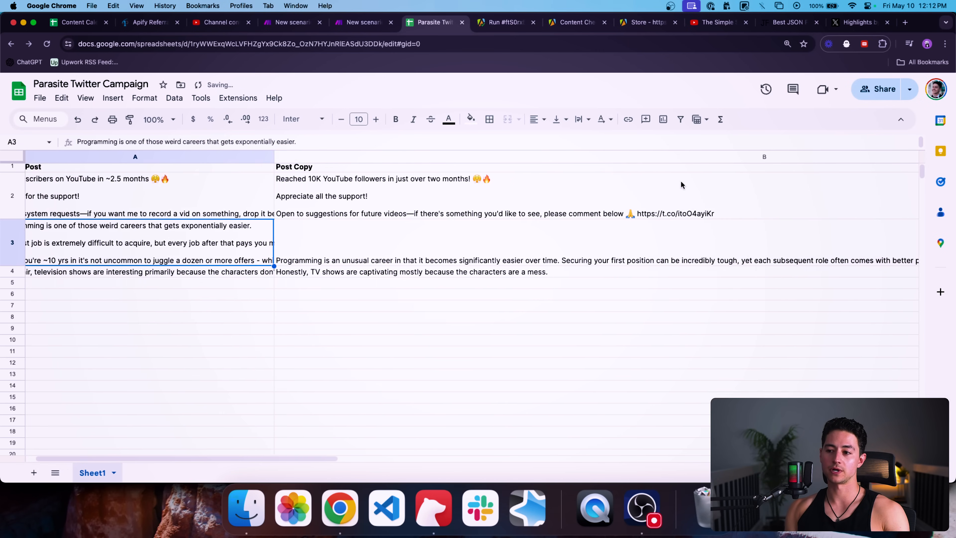
pyautogui.hscroll(5, 680, 185)
pyautogui.moveTo(694, 157); pyautogui.dragTo(189, 156)
pyautogui.hscroll(-5, 226, 204)
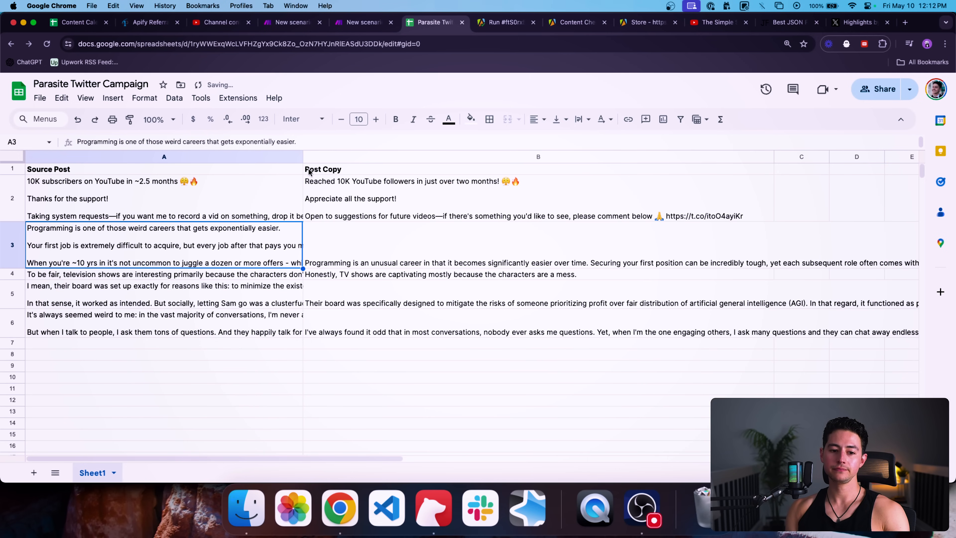
pyautogui.moveTo(774, 154); pyautogui.dragTo(559, 155)
# Step: Read the full source posts in A4 and A5, then move to the rewrite in B4
pyautogui.click(198, 213)
pyautogui.press('Down')
pyautogui.press('Down')
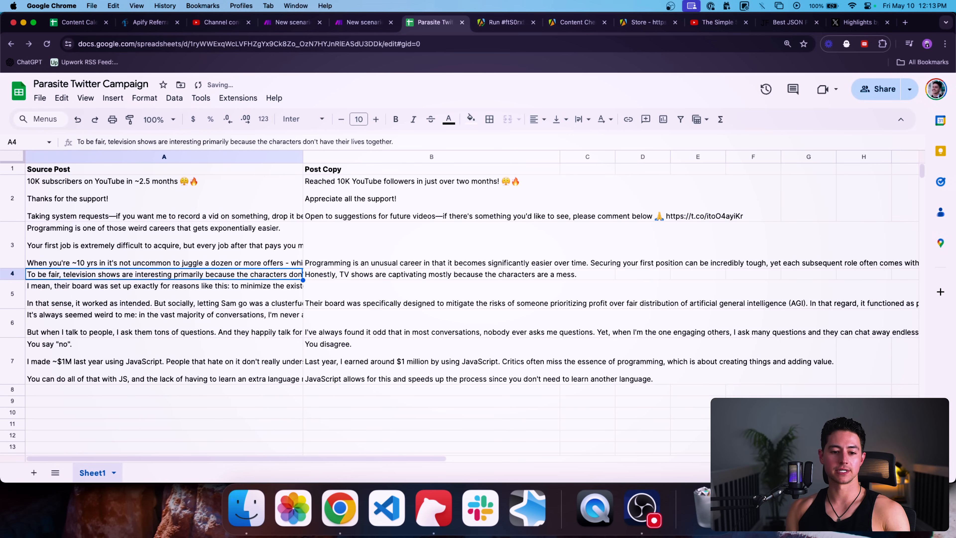
pyautogui.press('Down')
pyautogui.press('Return')
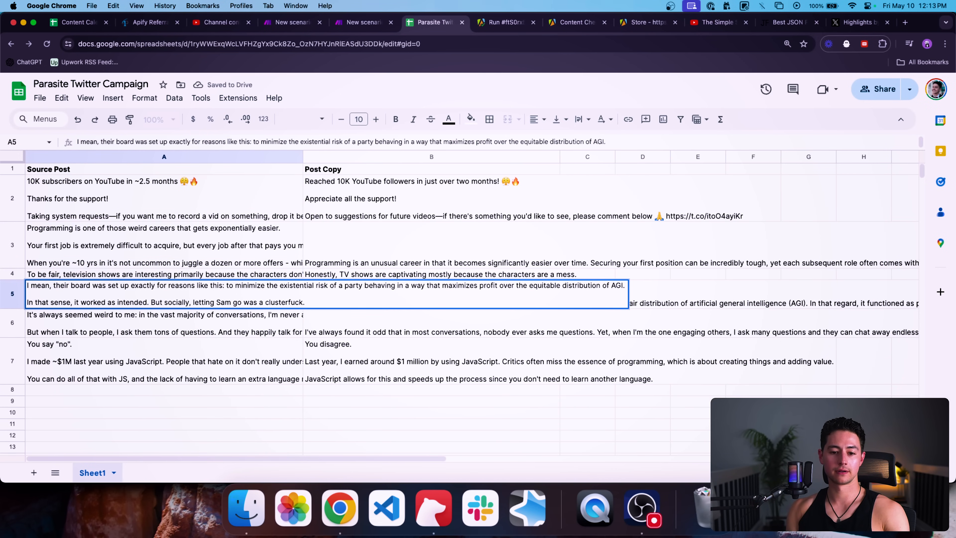
pyautogui.press('Escape')
pyautogui.press('Up')
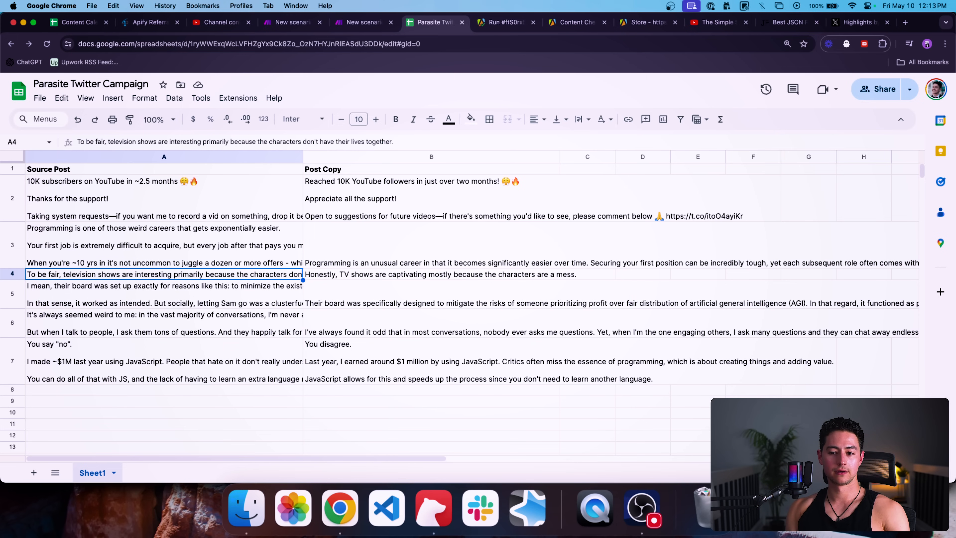
pyautogui.press('Return')
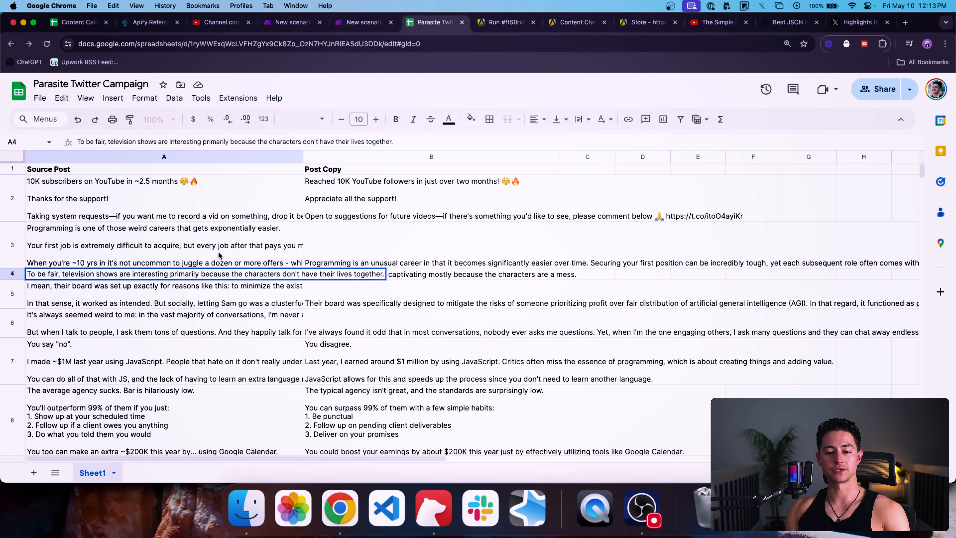
pyautogui.tripleClick(72, 274)
pyautogui.press('Escape')
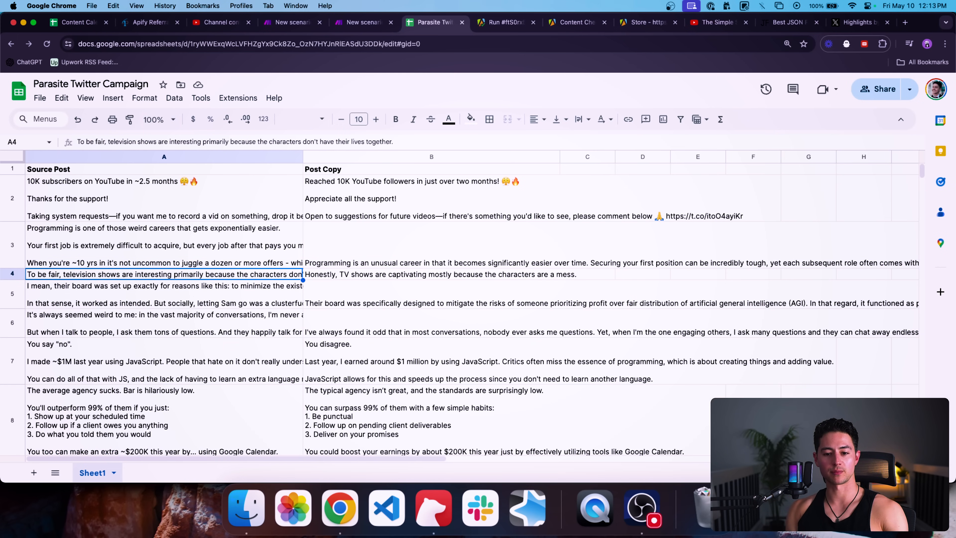
pyautogui.press('Right')
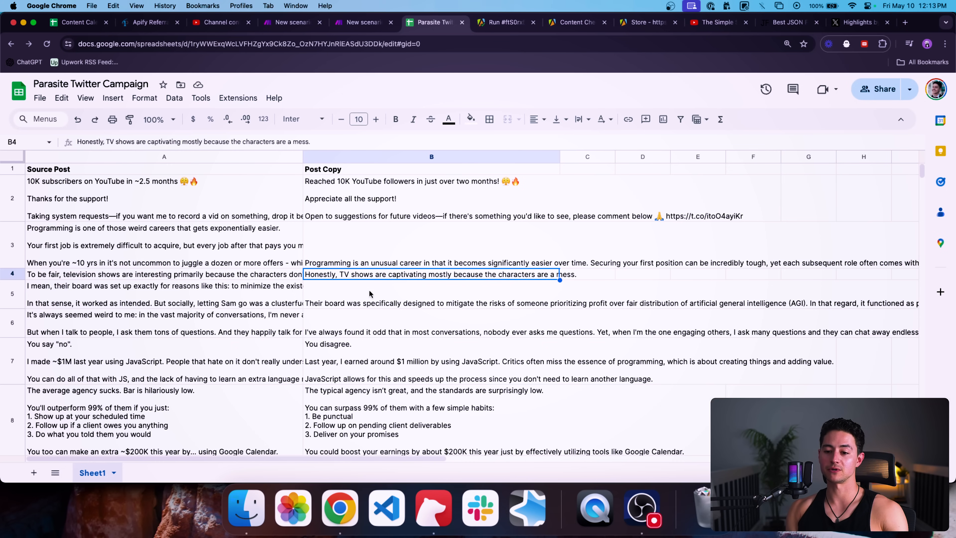
# Step: Read the source post in A6 and its rewrite in B6, scroll the rows, and return to Make
pyautogui.scroll(-2, 324, 305)
pyautogui.doubleClick(168, 286)
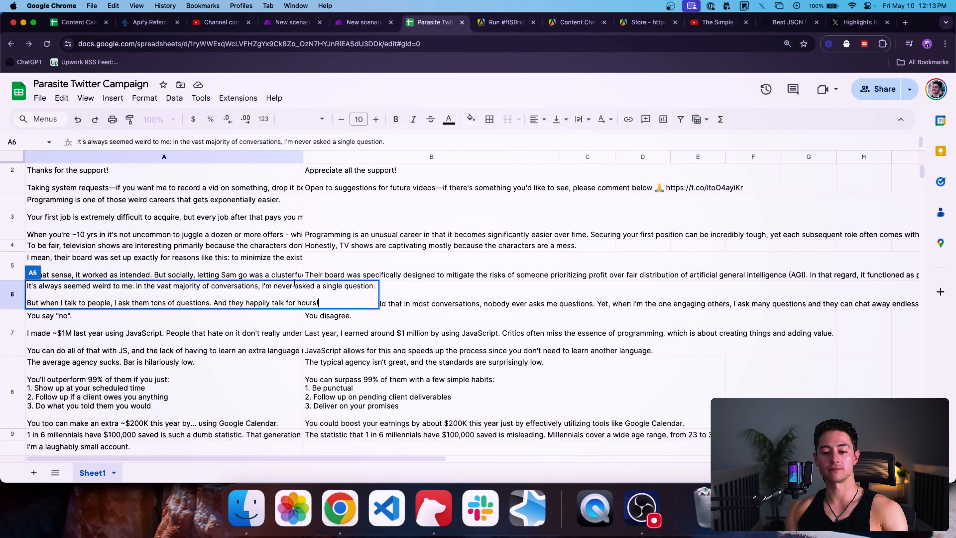
pyautogui.press('Escape')
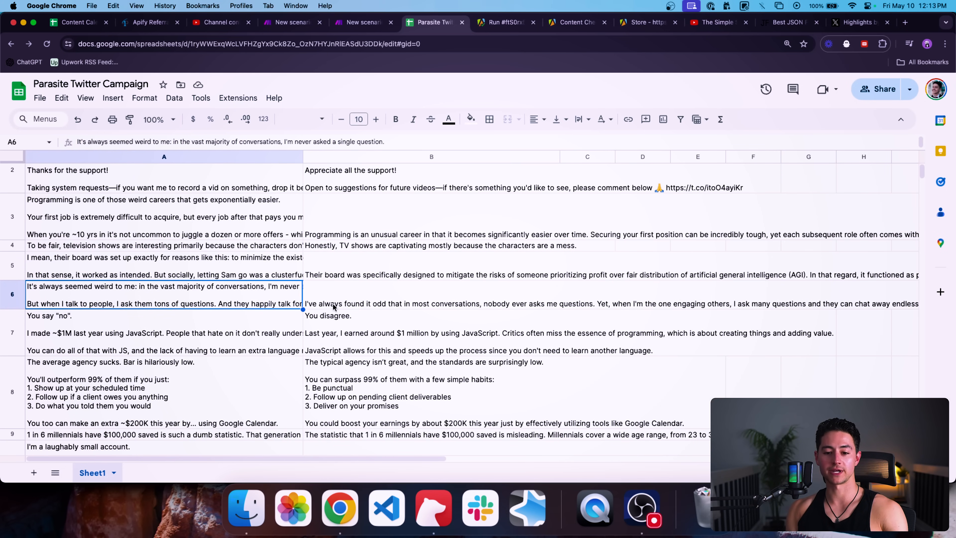
pyautogui.press('Tab')
pyautogui.press('Return')
pyautogui.press('super+a')
pyautogui.press('Escape')
pyautogui.scroll(-3, 242, 377)
pyautogui.scroll(-2, 243, 377)
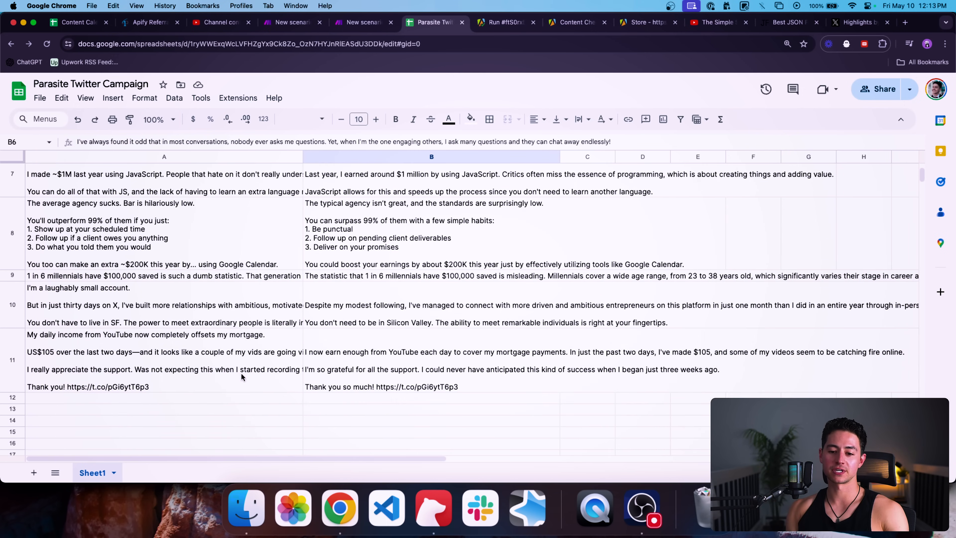
pyautogui.scroll(-1, 326, 383)
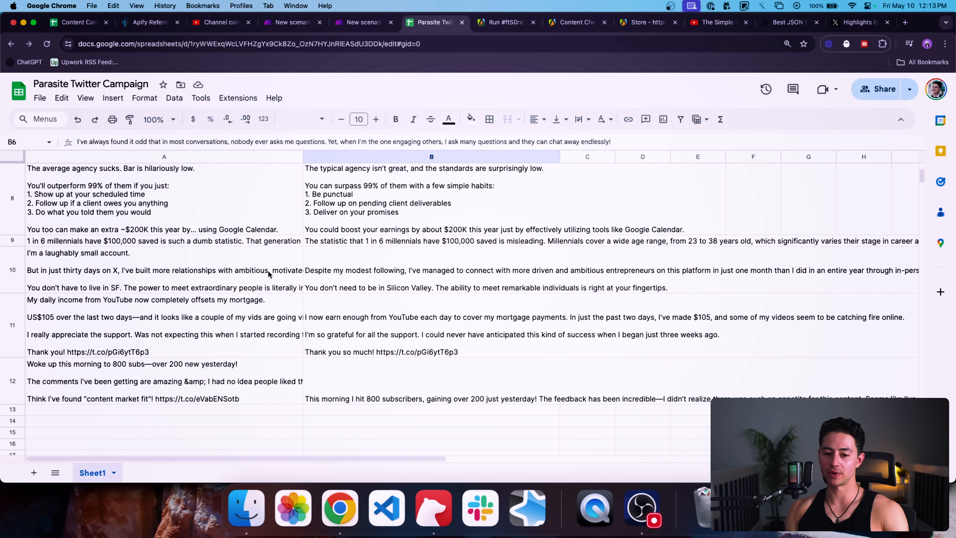
pyautogui.scroll(-2, 320, 291)
pyautogui.scroll(8, 321, 291)
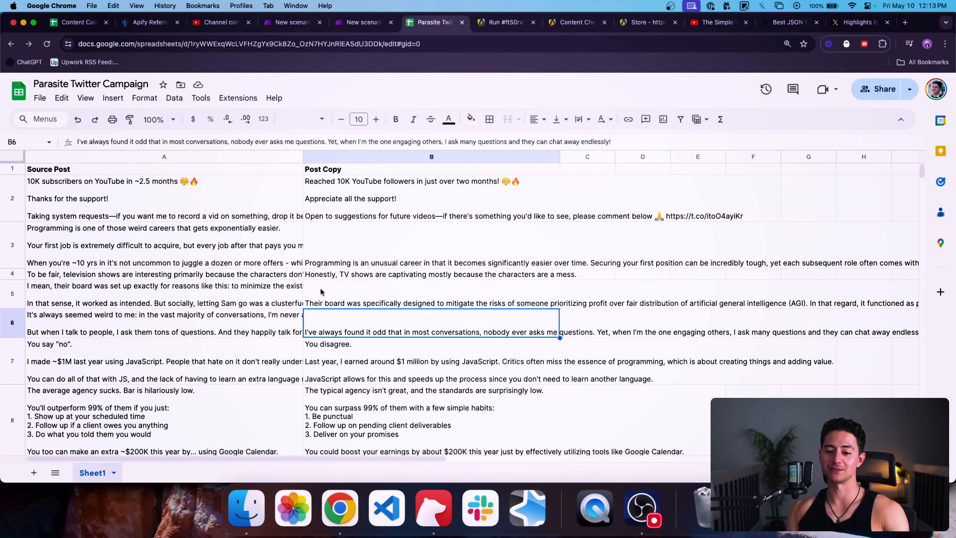
pyautogui.click(396, 192)
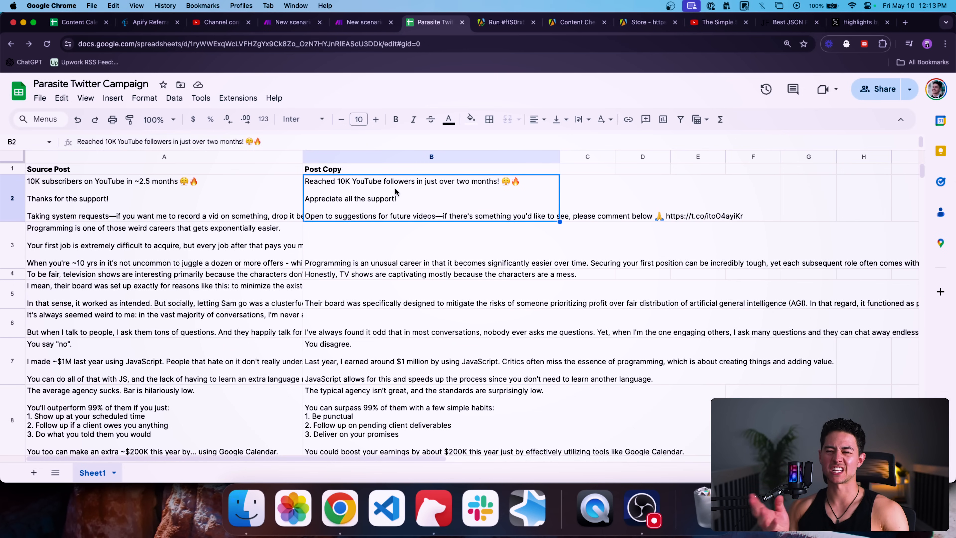
pyautogui.hotkey('ctrl', 'shift', 'Tab')
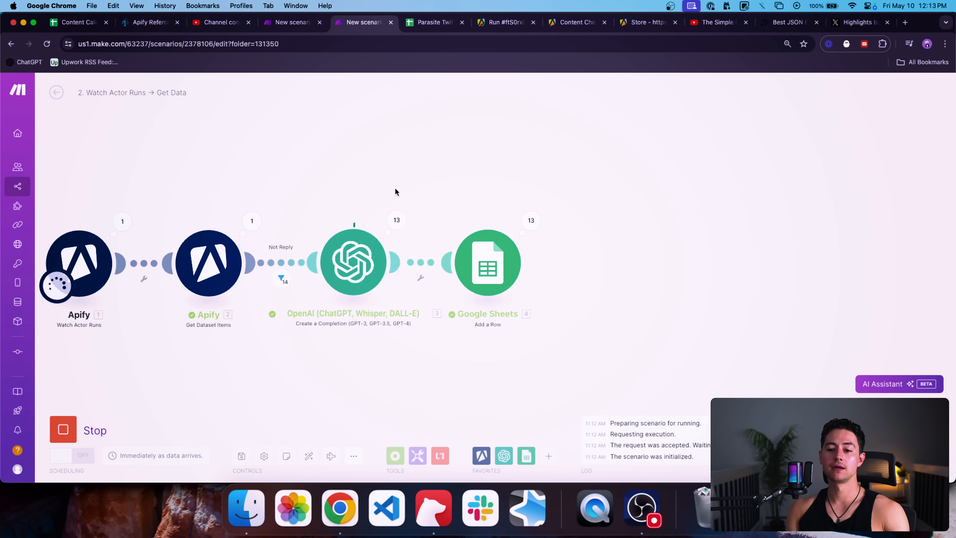
# Step: Force stop the running Watch Actor Runs scenario
pyautogui.moveTo(396, 192); pyautogui.dragTo(506, 155)
pyautogui.scroll(-2, 474, 184)
pyautogui.hscroll(2, 456, 181)
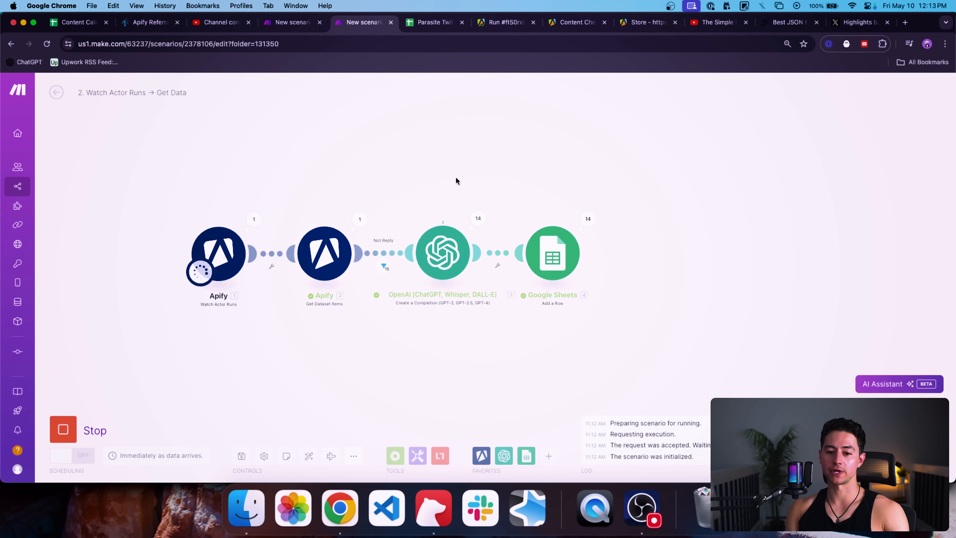
pyautogui.click(76, 425)
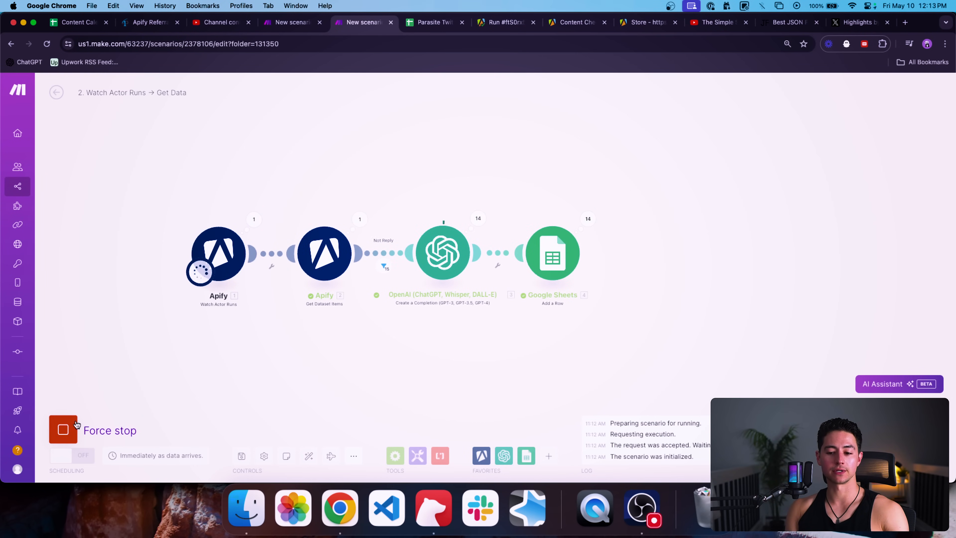
pyautogui.click(76, 424)
pyautogui.moveTo(250, 374); pyautogui.dragTo(277, 372)
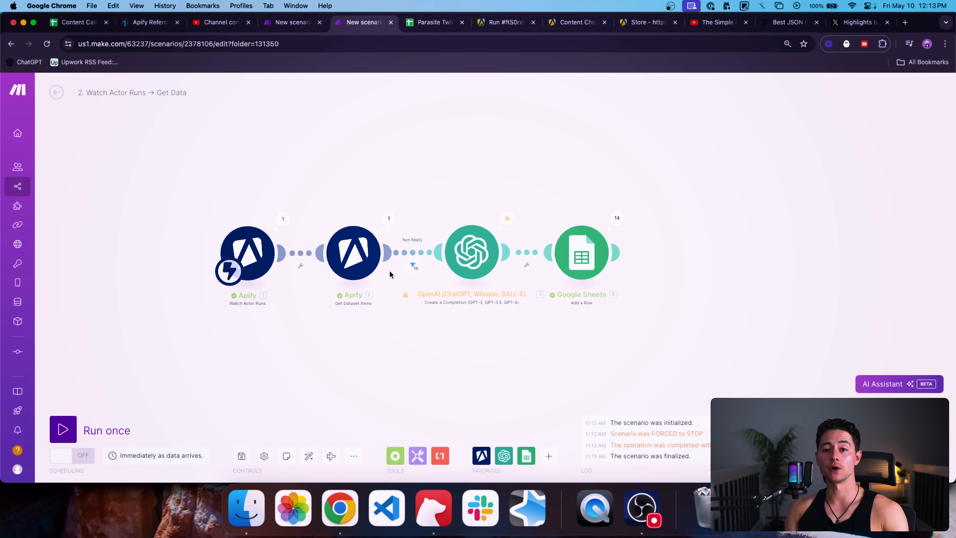
pyautogui.moveTo(615, 141); pyautogui.dragTo(616, 171)
# Step: Exit the Trigger Apify Run editor, then leave the Watch Actor Runs editor for its overview page
pyautogui.press('super+alt+Left')
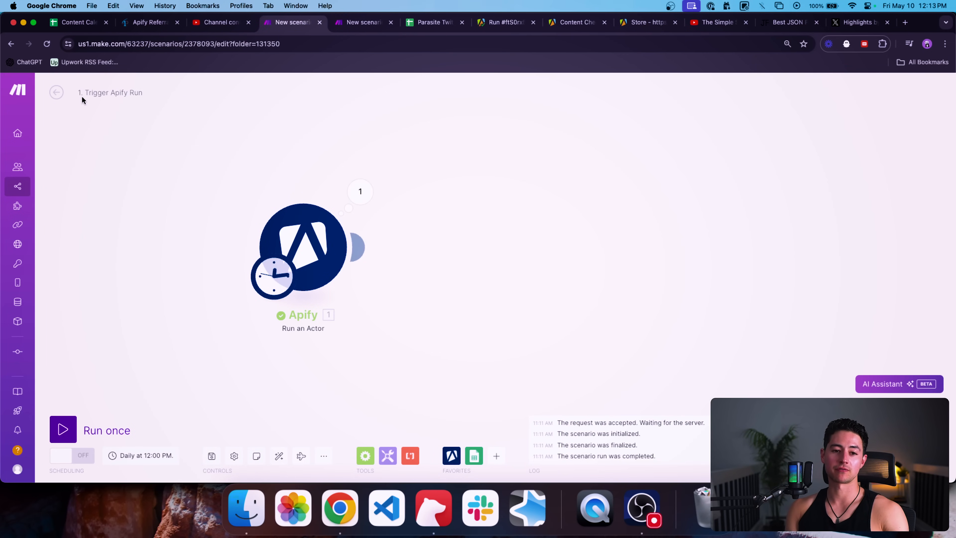
pyautogui.click(57, 93)
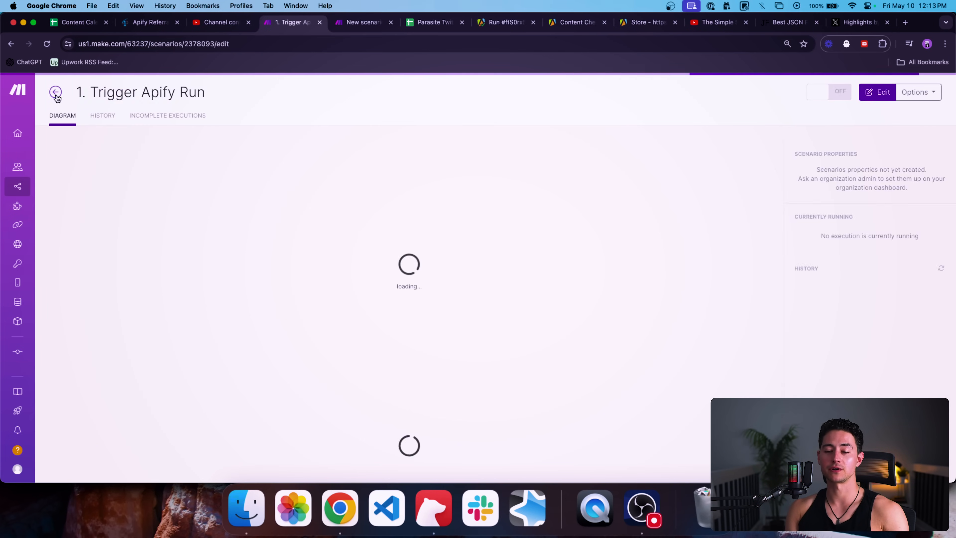
pyautogui.press('super+alt+Right')
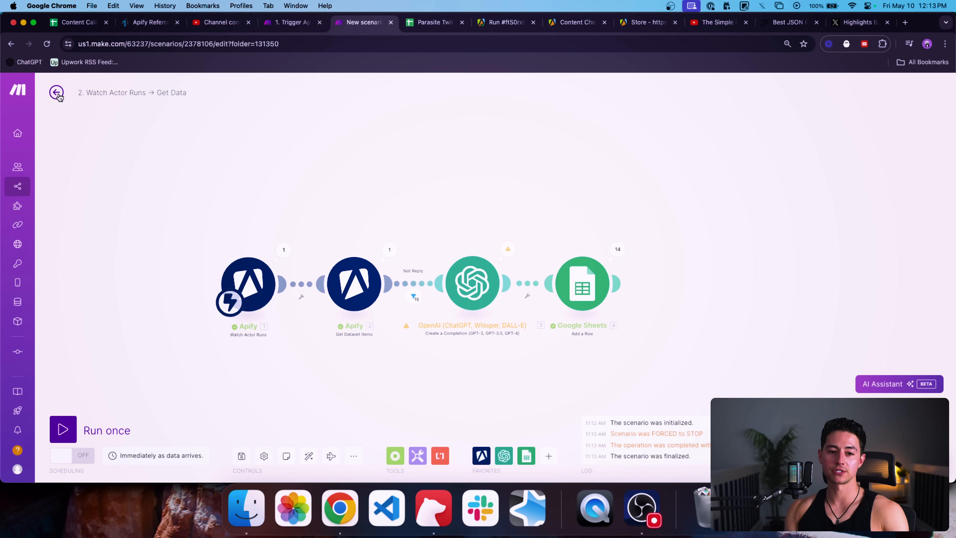
pyautogui.click(57, 93)
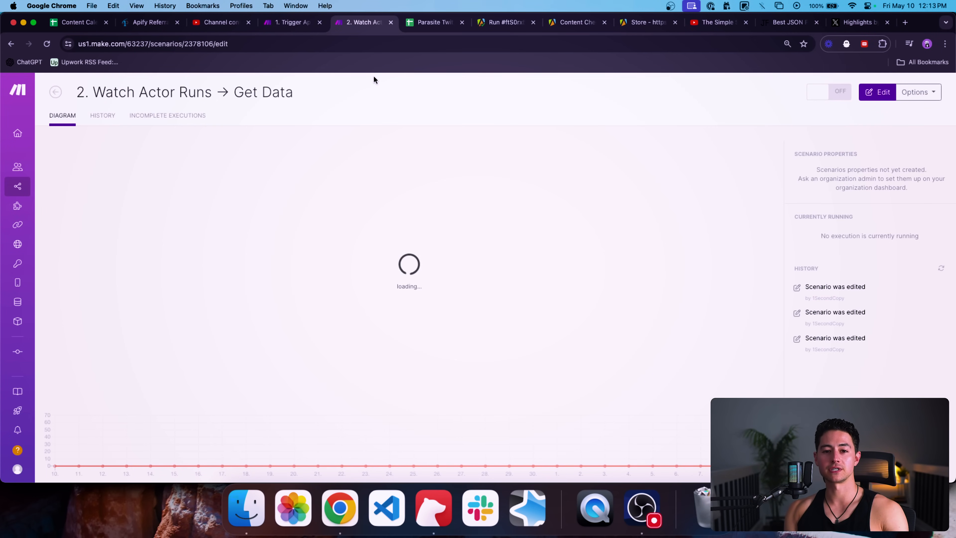